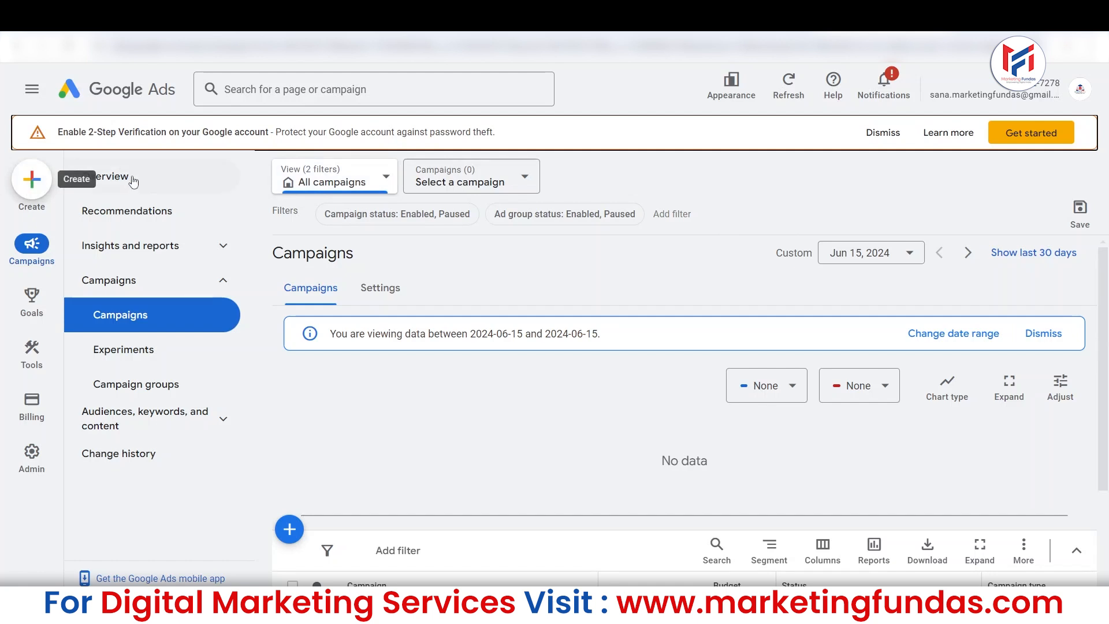
Switch the interface to the previous design for this session, skipping the reason survey.
click(1043, 333)
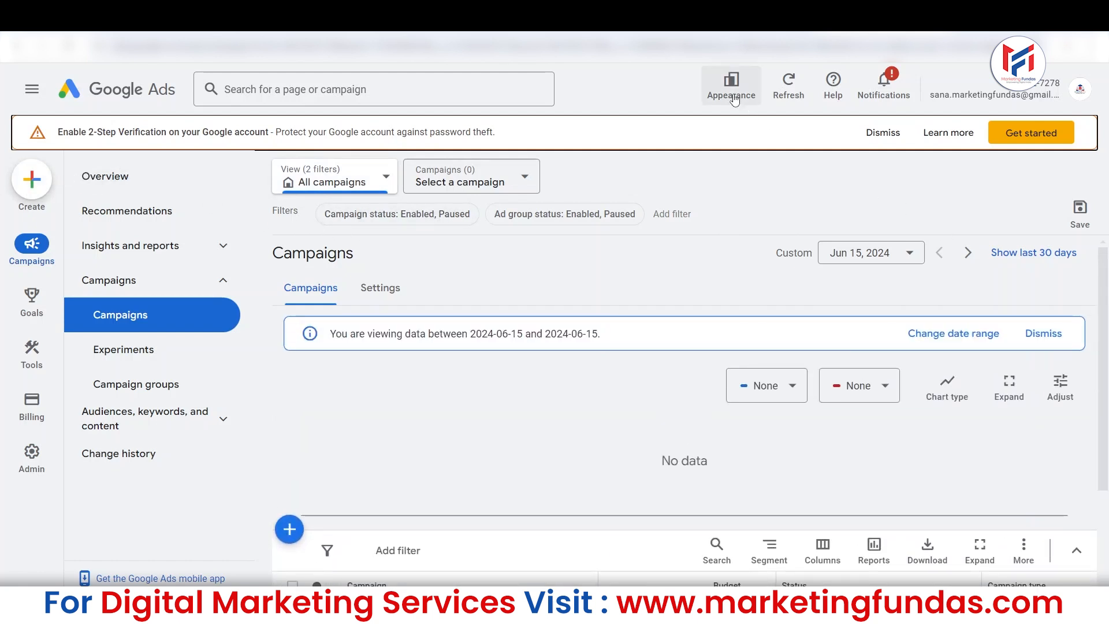
click(733, 92)
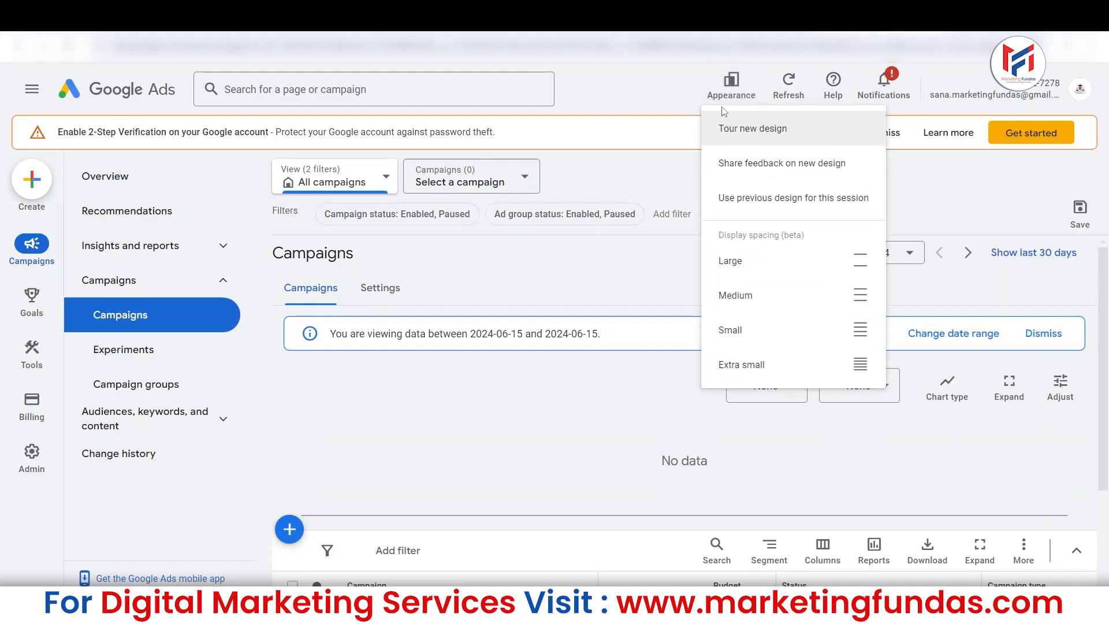
click(731, 87)
click(730, 90)
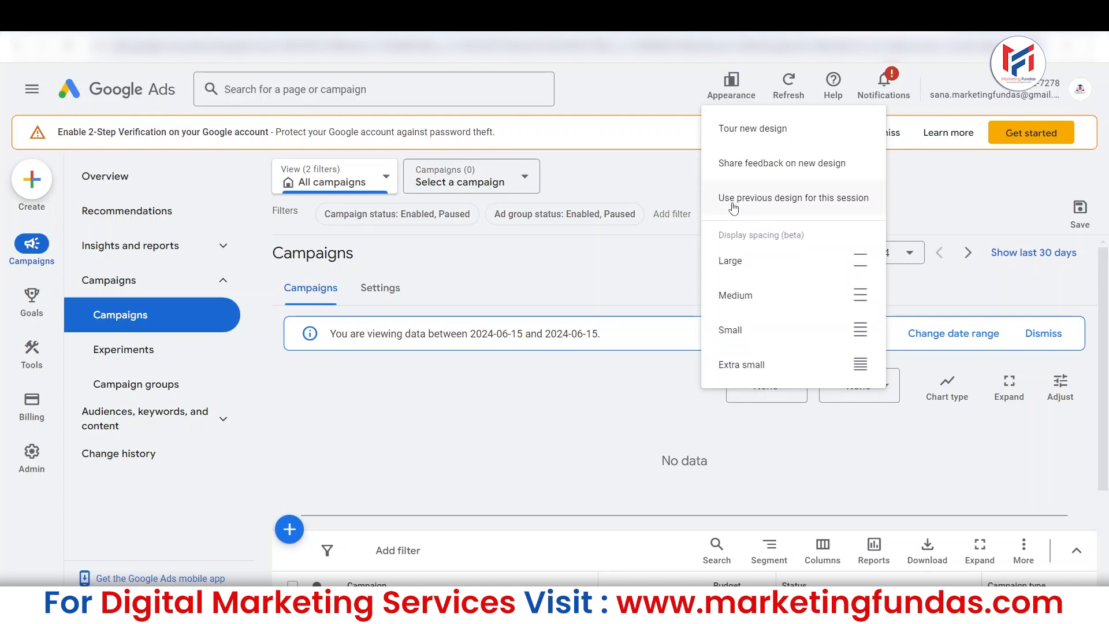
click(774, 207)
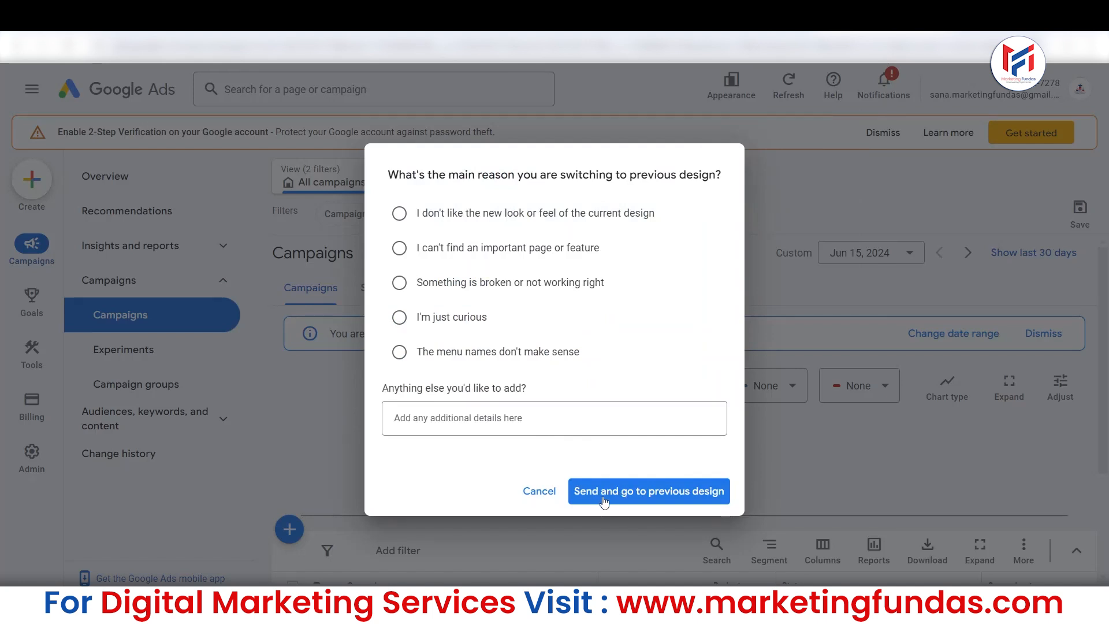
click(633, 501)
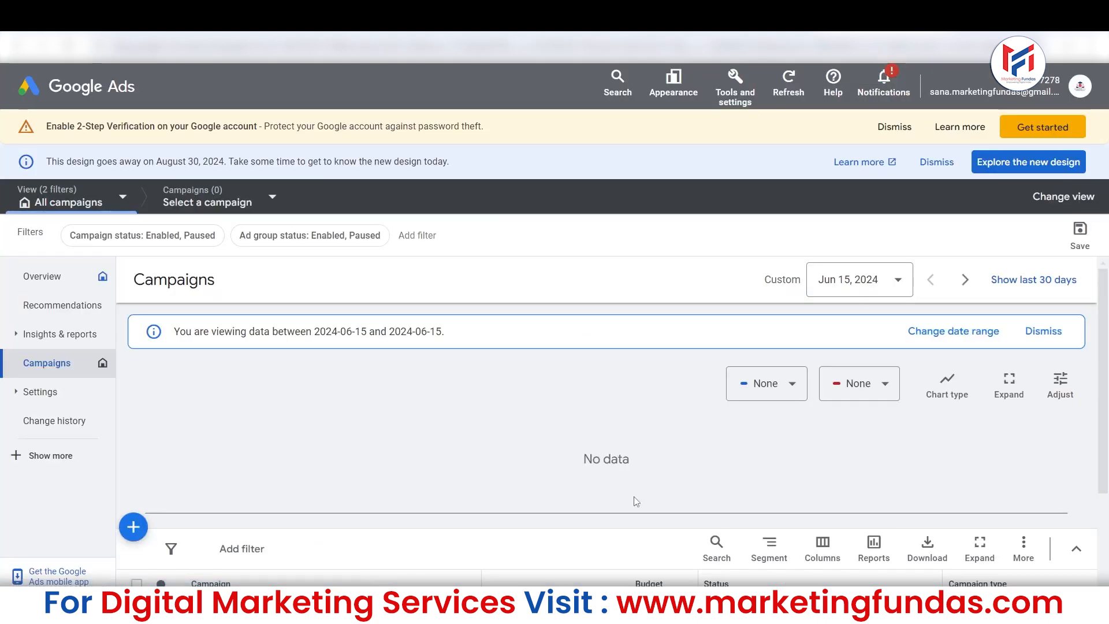
Highlight the notice about the old design's retirement and switch the interface back to the new design.
mouse_move(1105, 291)
mouse_down()
mouse_move(1107, 443)
mouse_move(1107, 286)
mouse_up()
drag(50, 159, 480, 180)
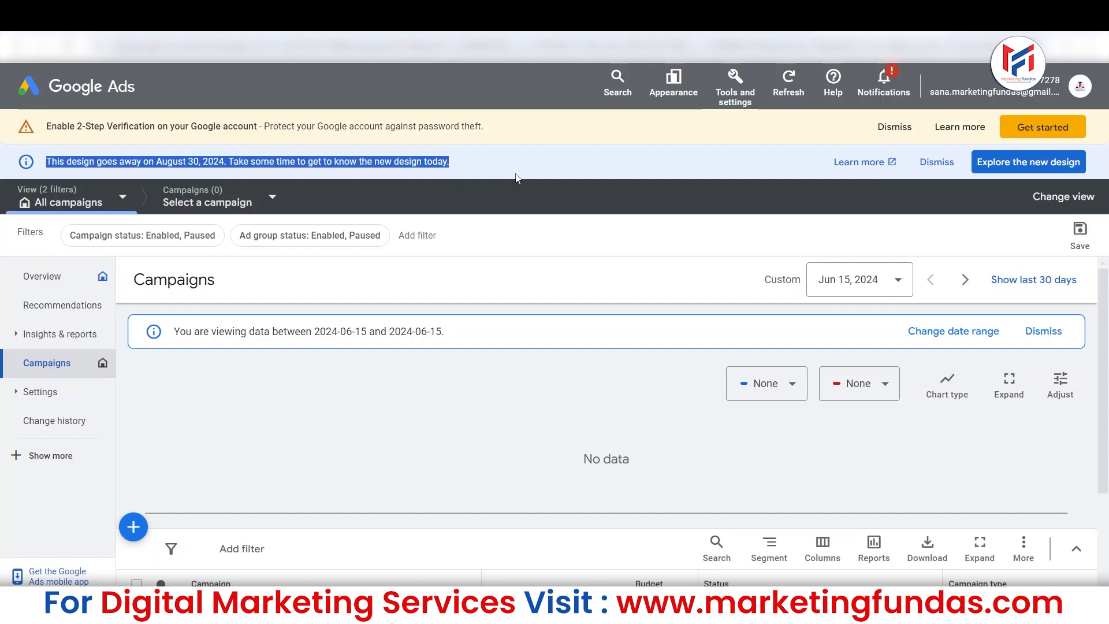
click(673, 82)
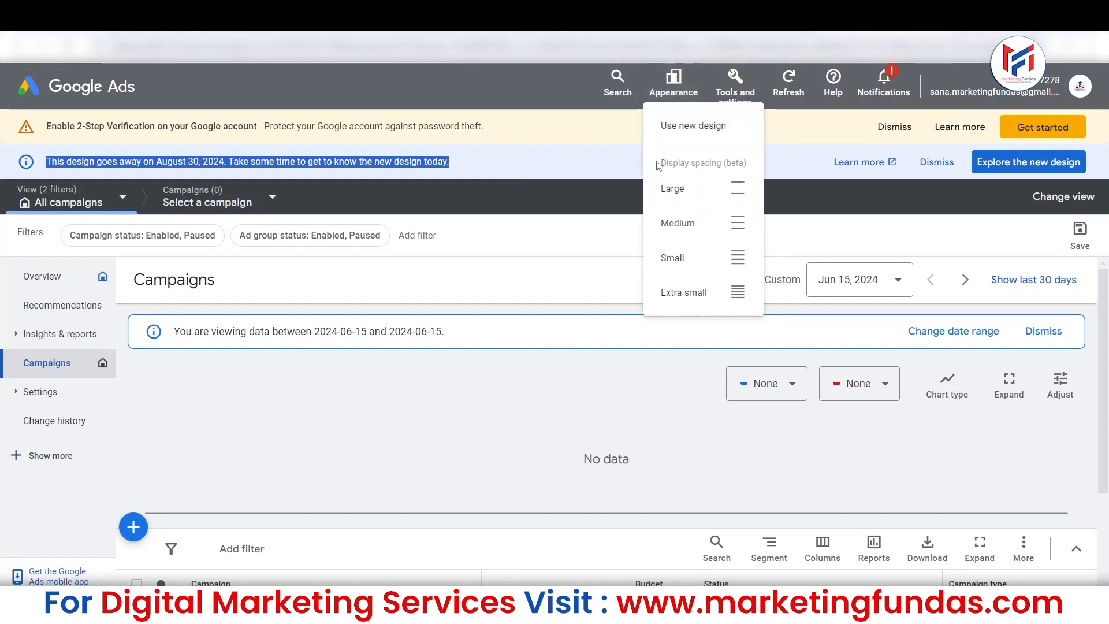
click(685, 129)
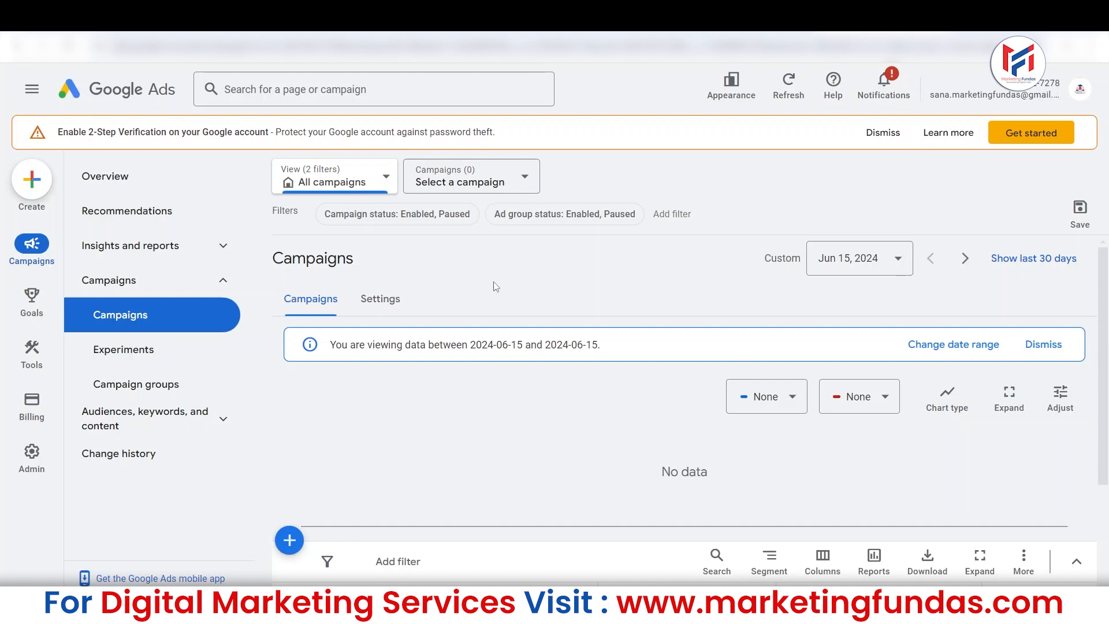
Open Keyword Planner from the planning tools.
click(26, 184)
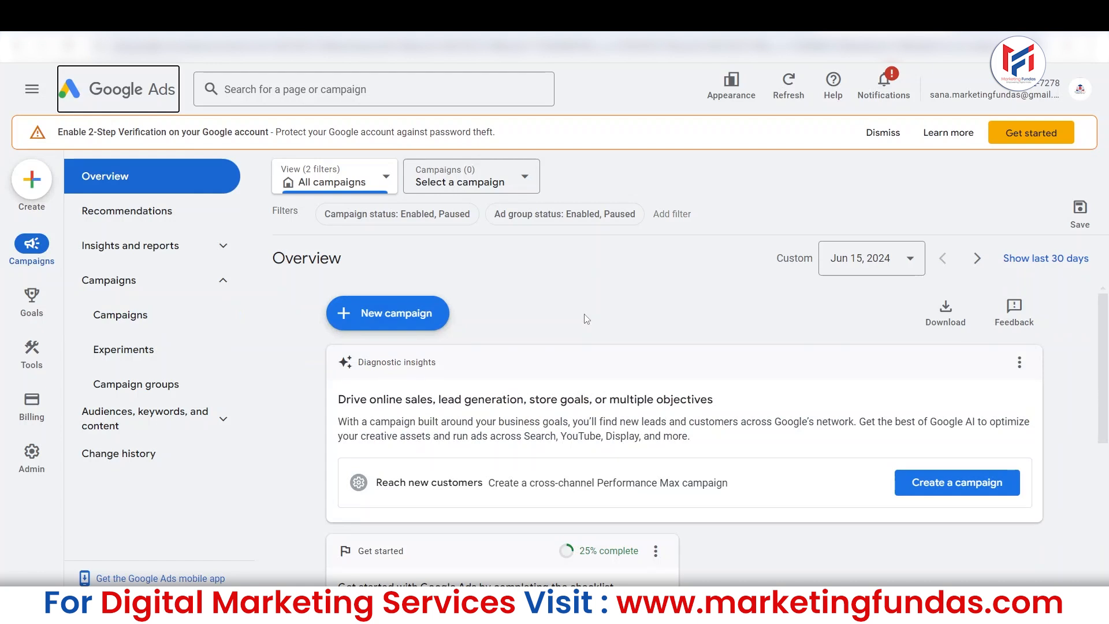
mouse_move(47, 351)
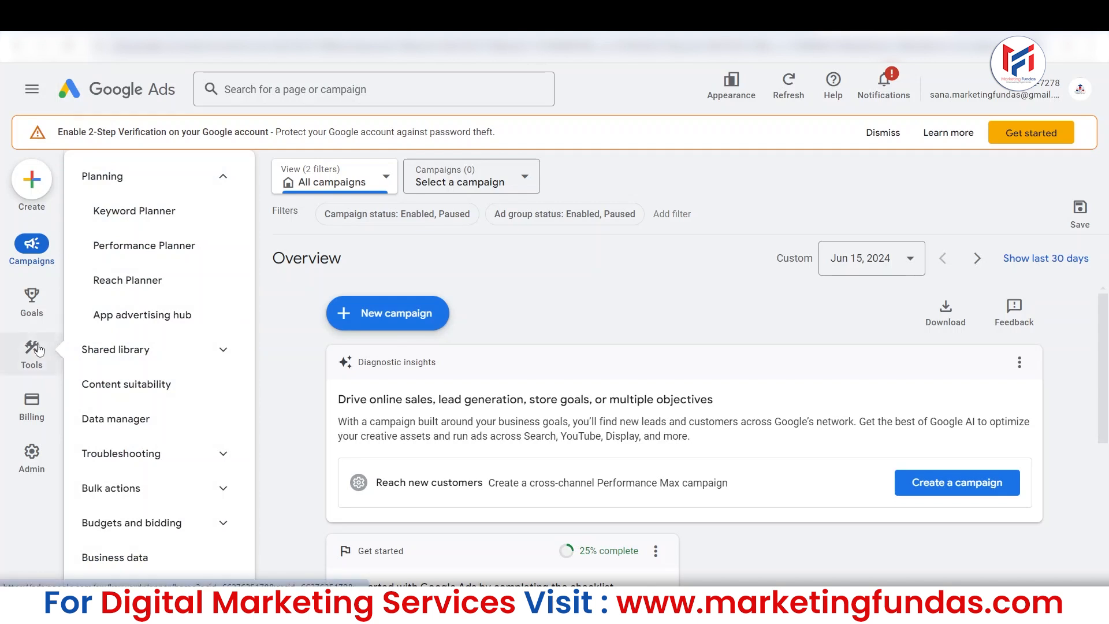
click(38, 349)
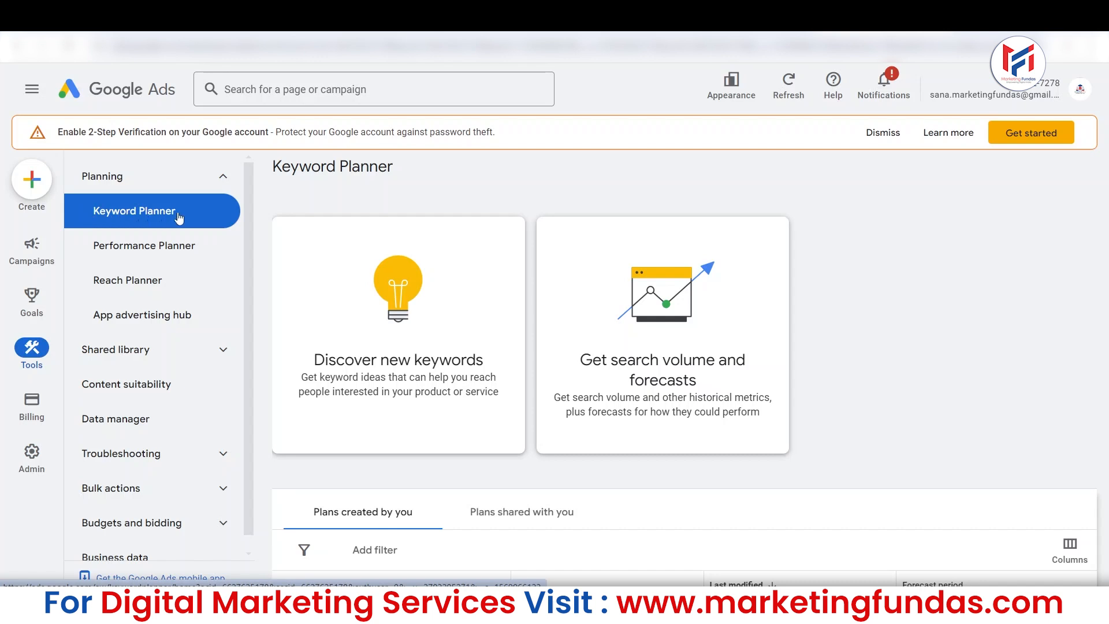
scroll(247, 223, down, 1)
scroll(244, 276, up, 1)
Search Google for "keyword planner google" in a new browser tab.
key(ctrl+t)
text(k)
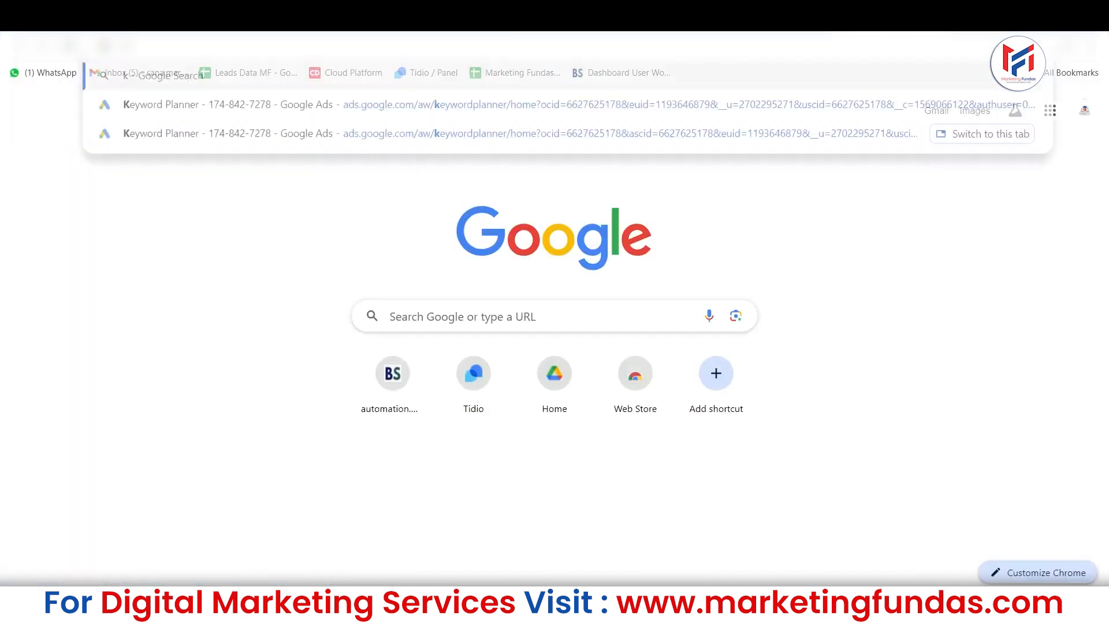
text(eyword planner)
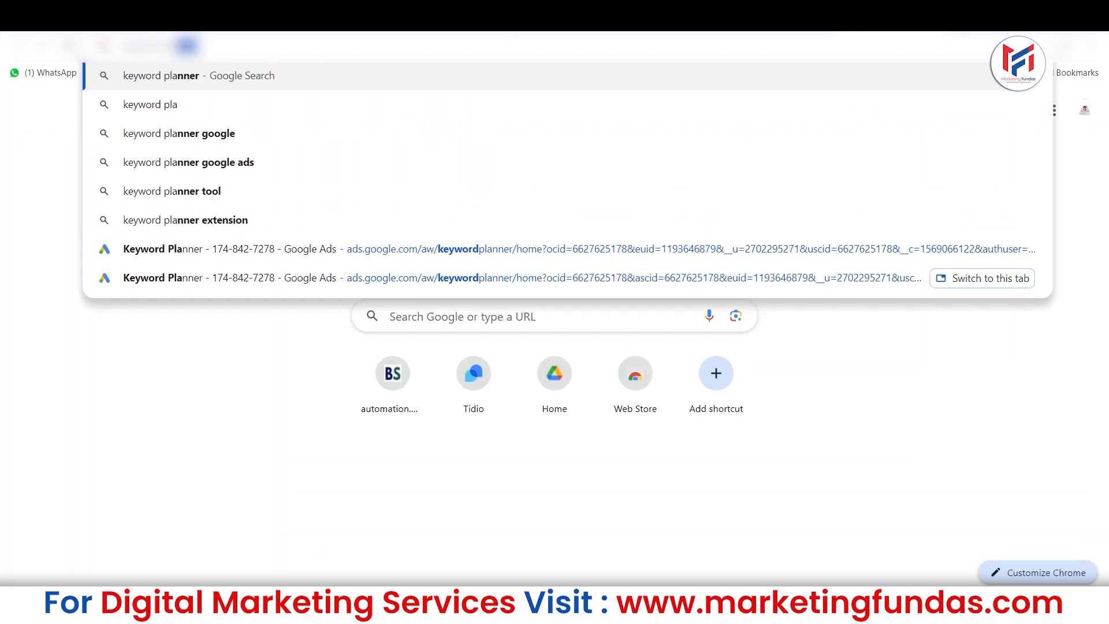
key(Down)
key(Return)
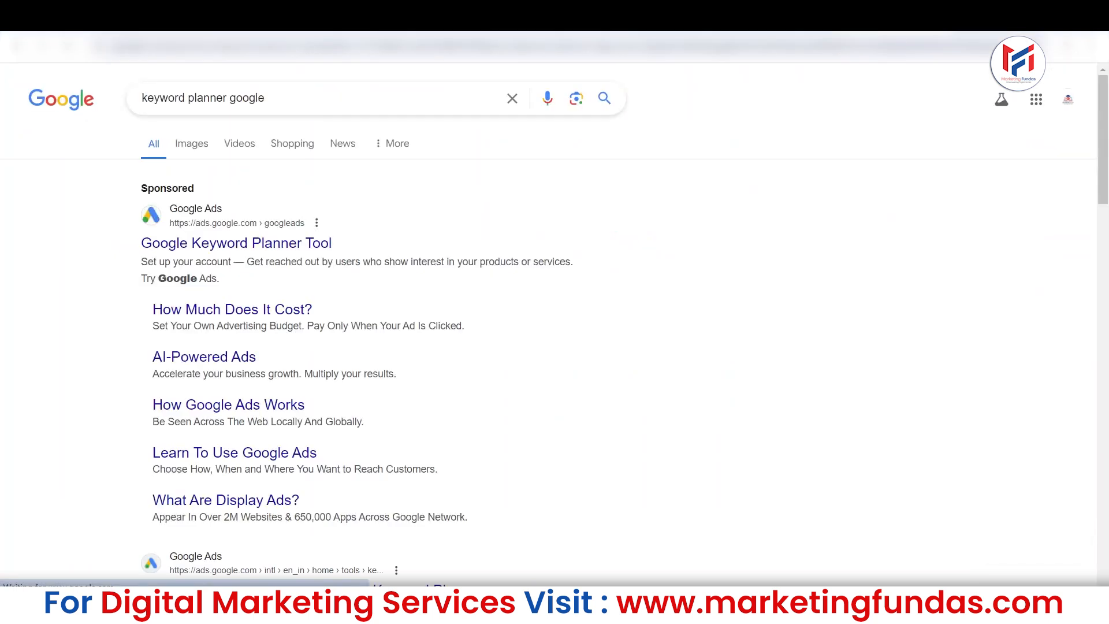
Open the "Find Your Campaign Keywords with Keyword Planner" result and visit Keyword Planner from its page.
drag(1106, 120, 1107, 148)
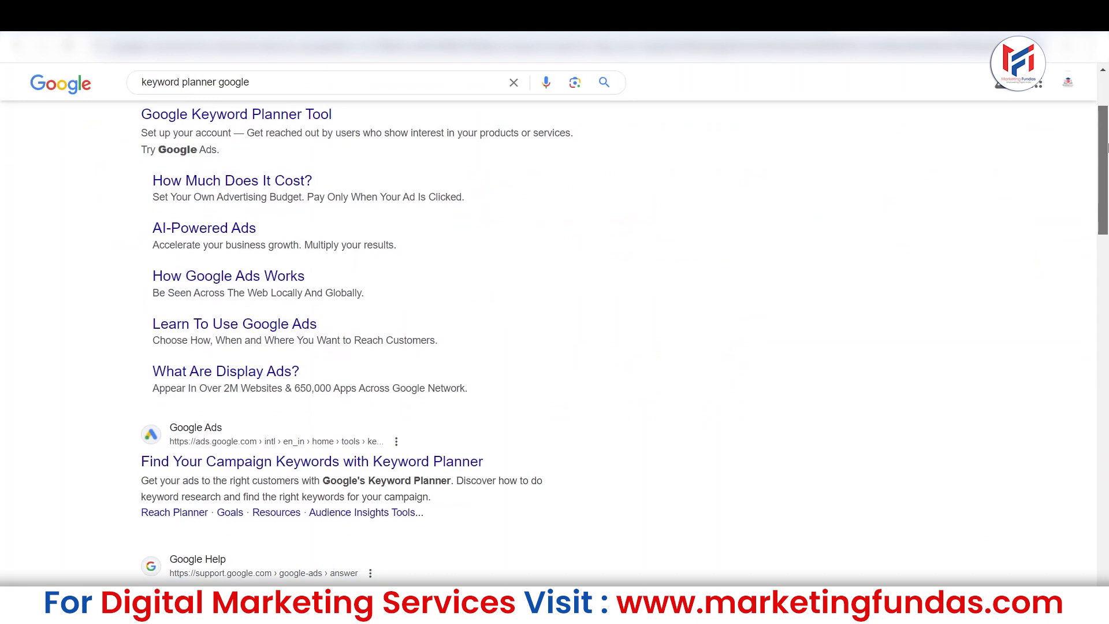
click(247, 467)
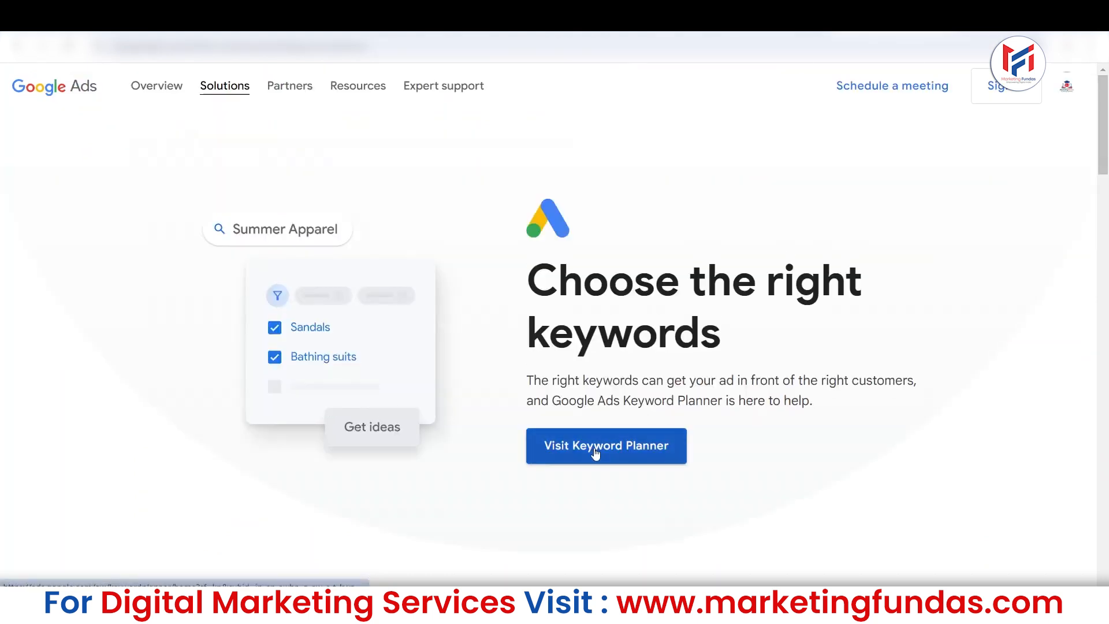
click(596, 454)
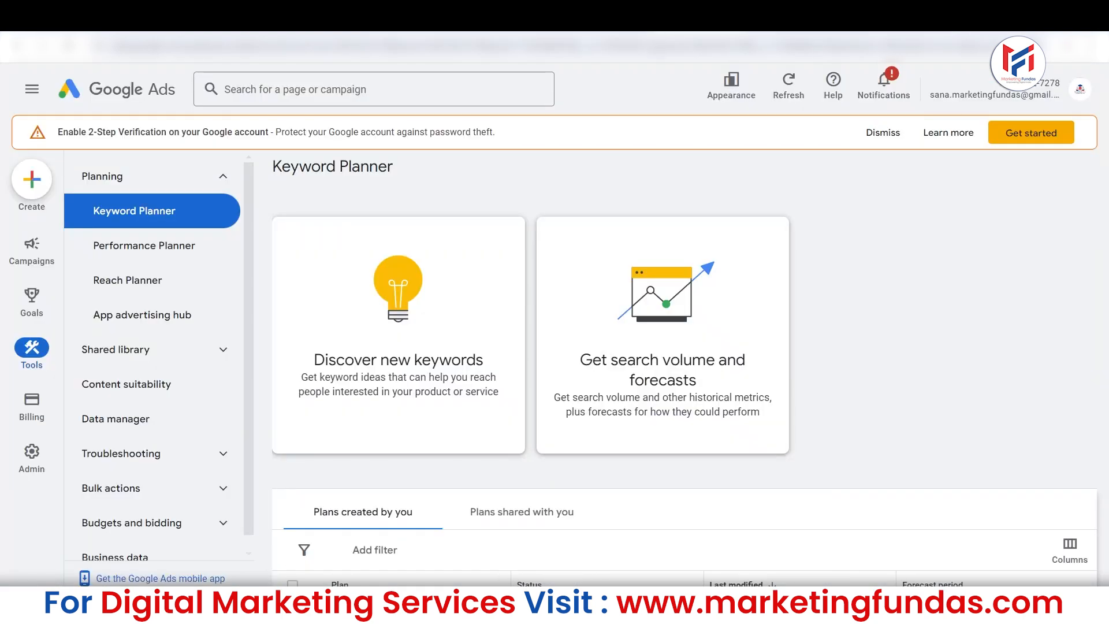
Return to the Keyword Planner page and open Discover new keywords with an empty keyword entry.
scroll(640, 424, down, 4)
scroll(640, 423, up, 3)
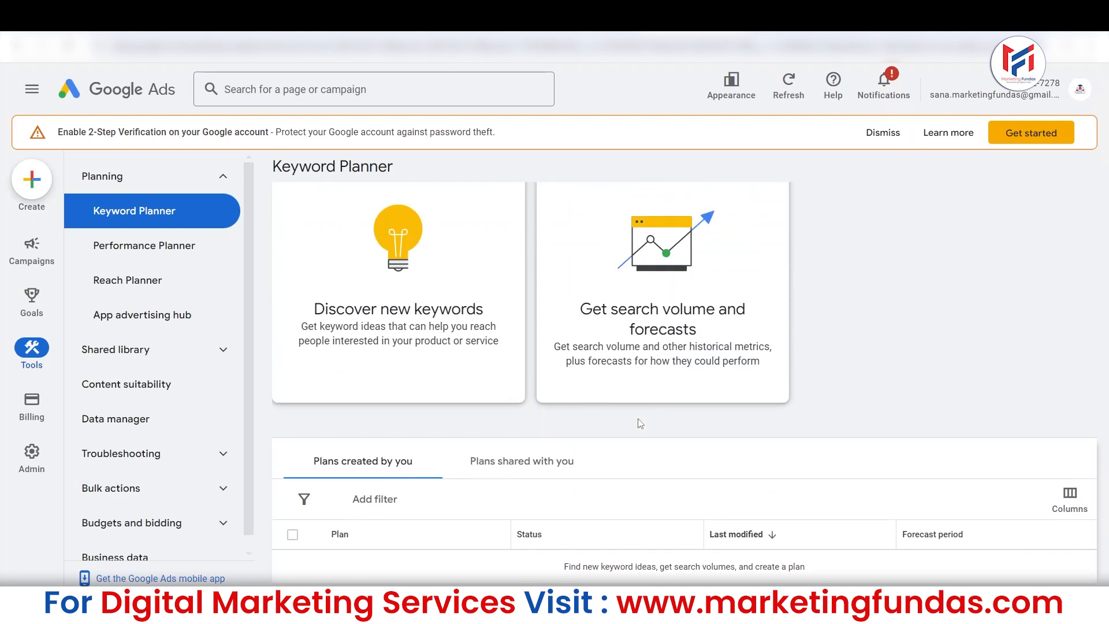
click(377, 301)
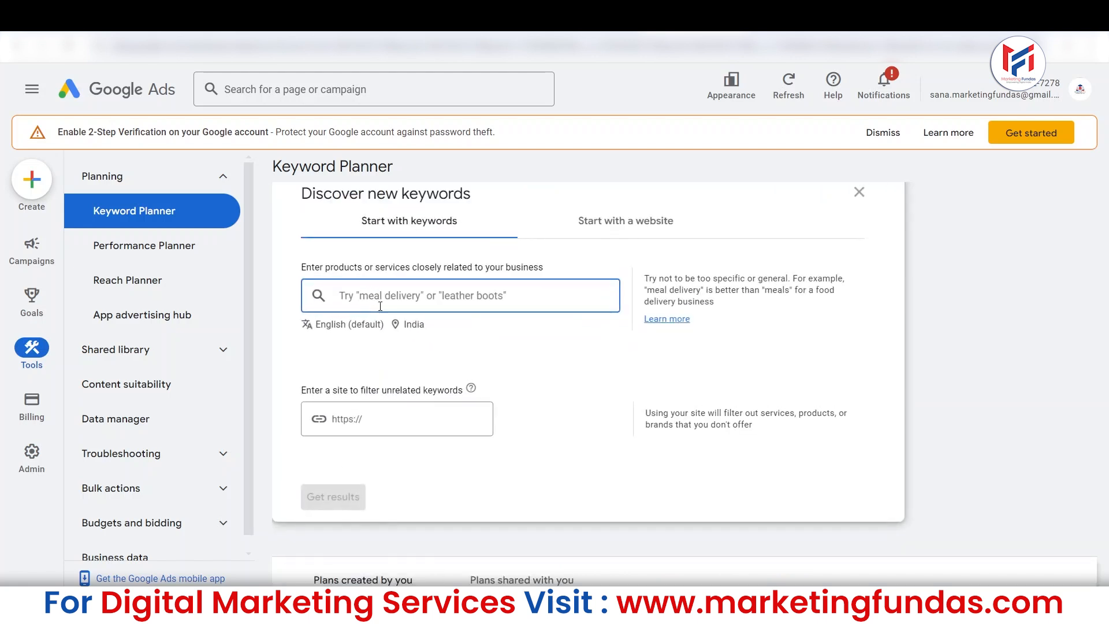
text(`)
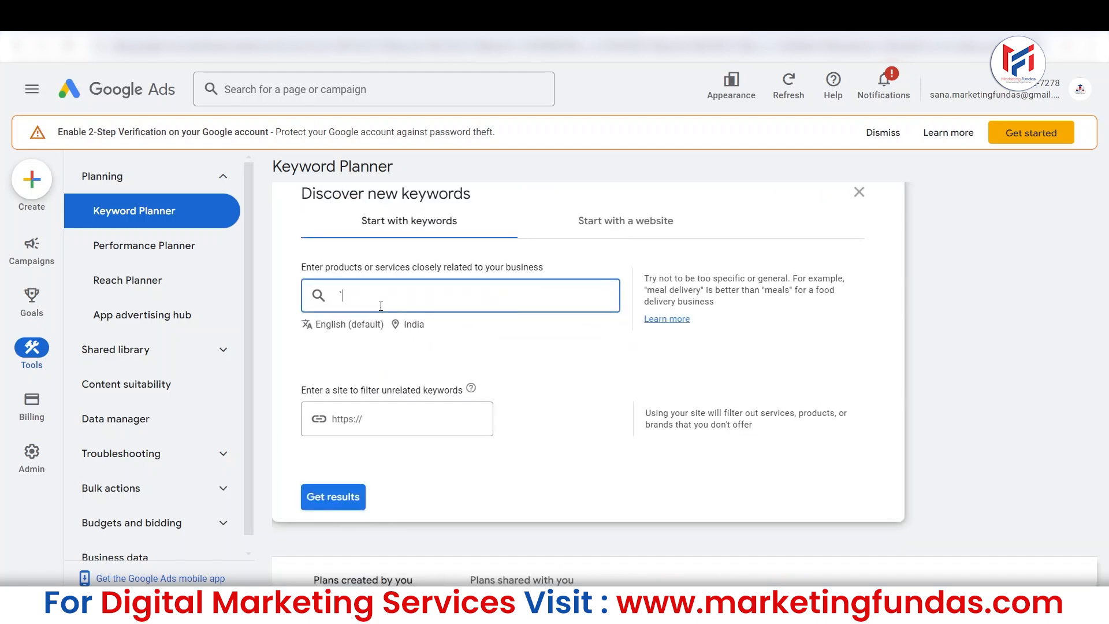
key(BackSpace)
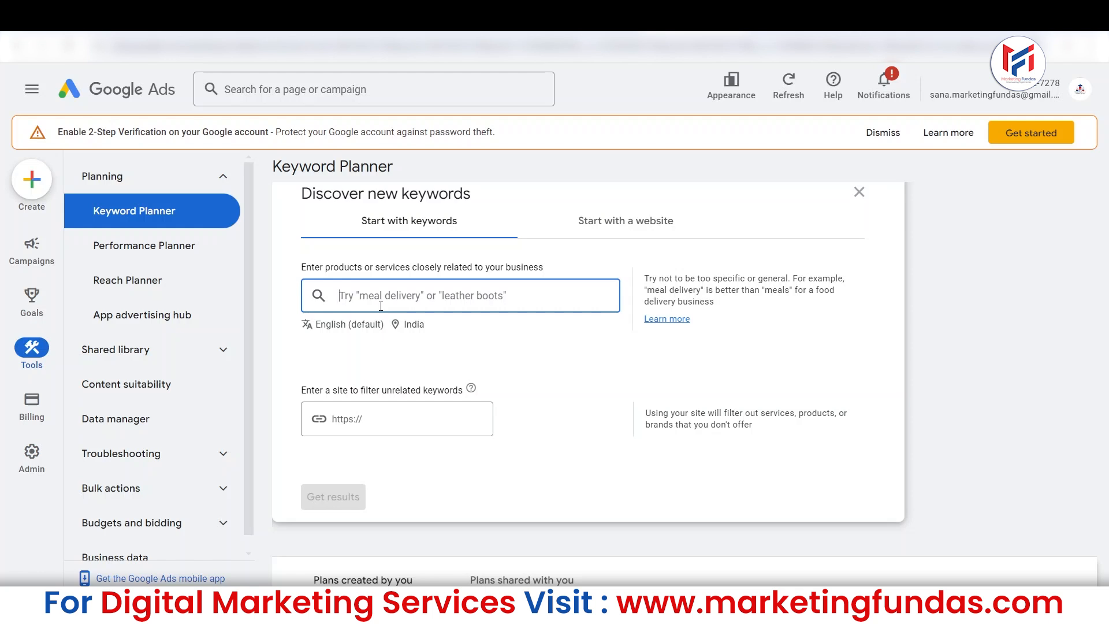
Enter "digital marketing course" as the seed keyword and get the keyword ideas for English and India.
text(dug)
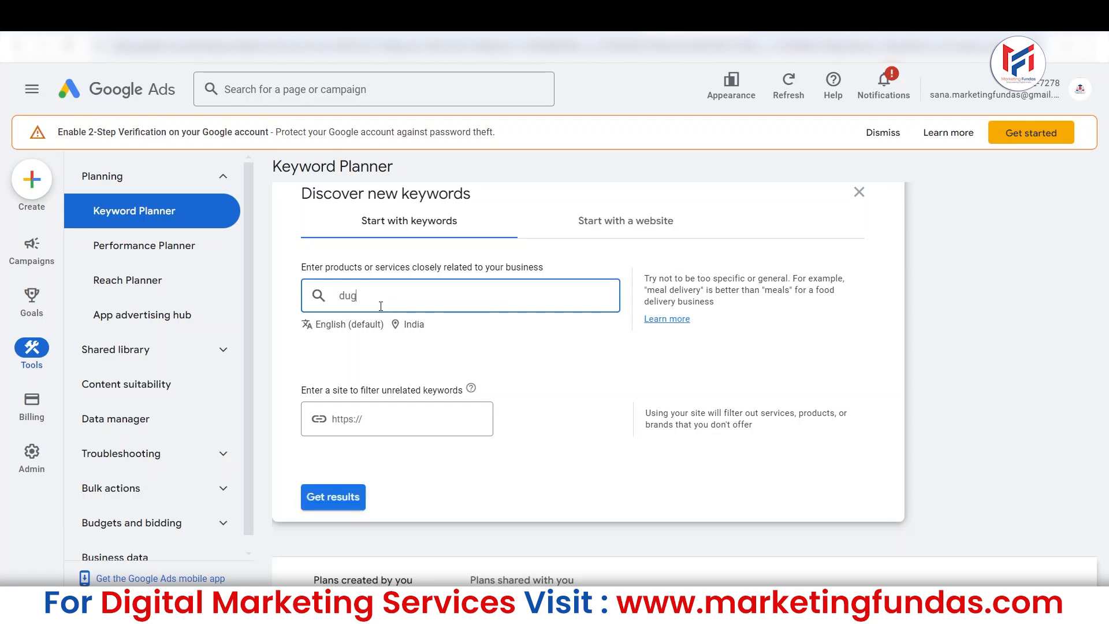
text(ital marketing coures)
key(BackSpace)
key(BackSpace)
text(ses)
key(BackSpace)
key(BackSpace)
key(BackSpace)
text(se)
key(Return)
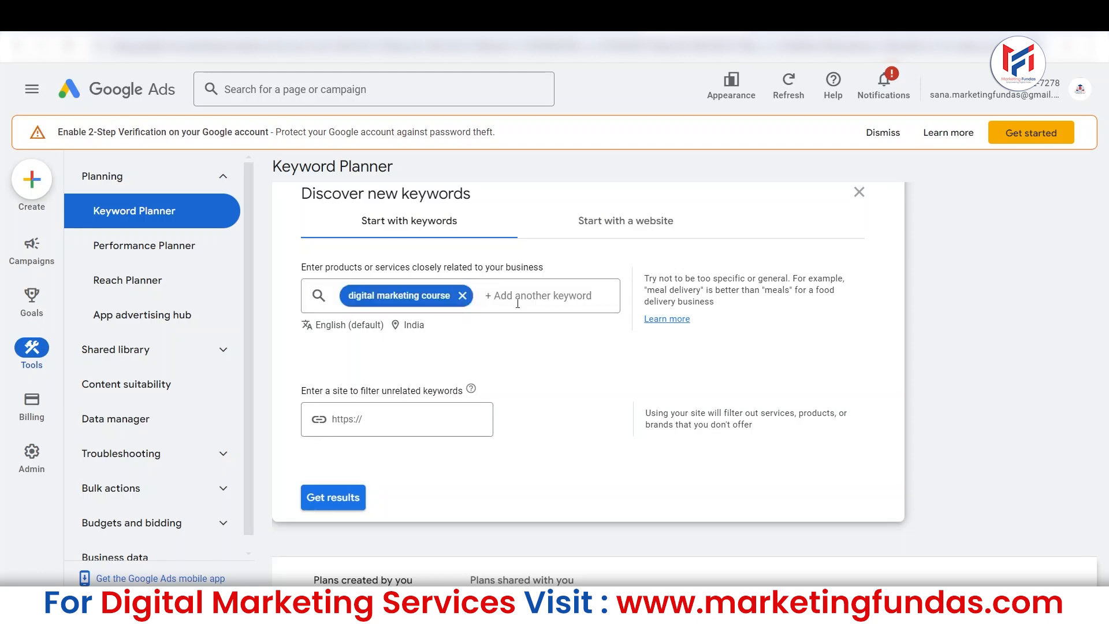
click(518, 304)
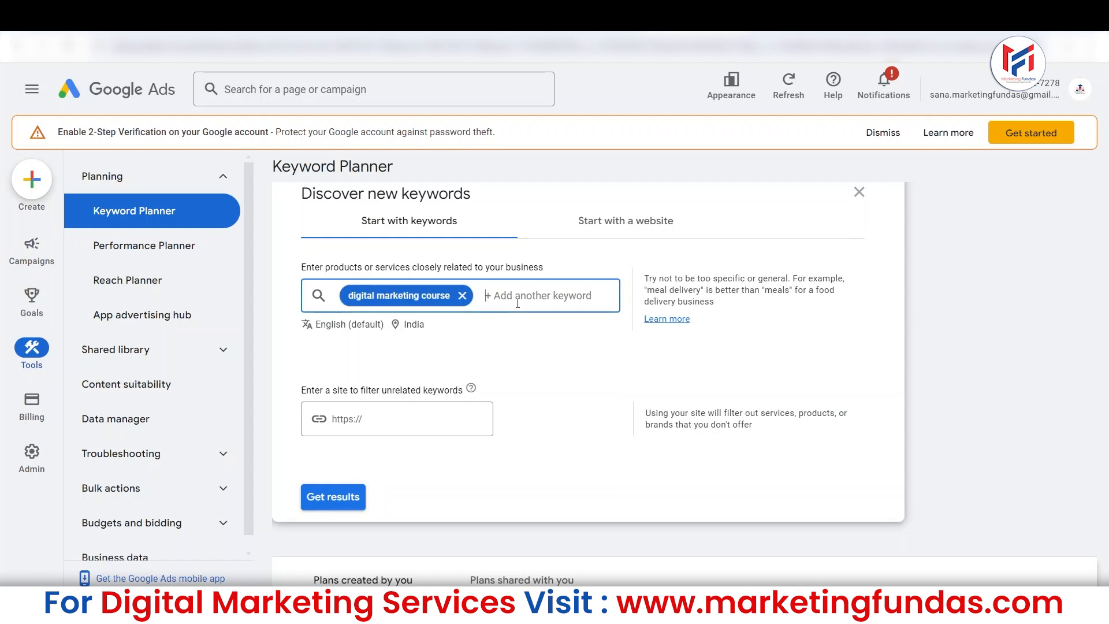
text(')
click(333, 497)
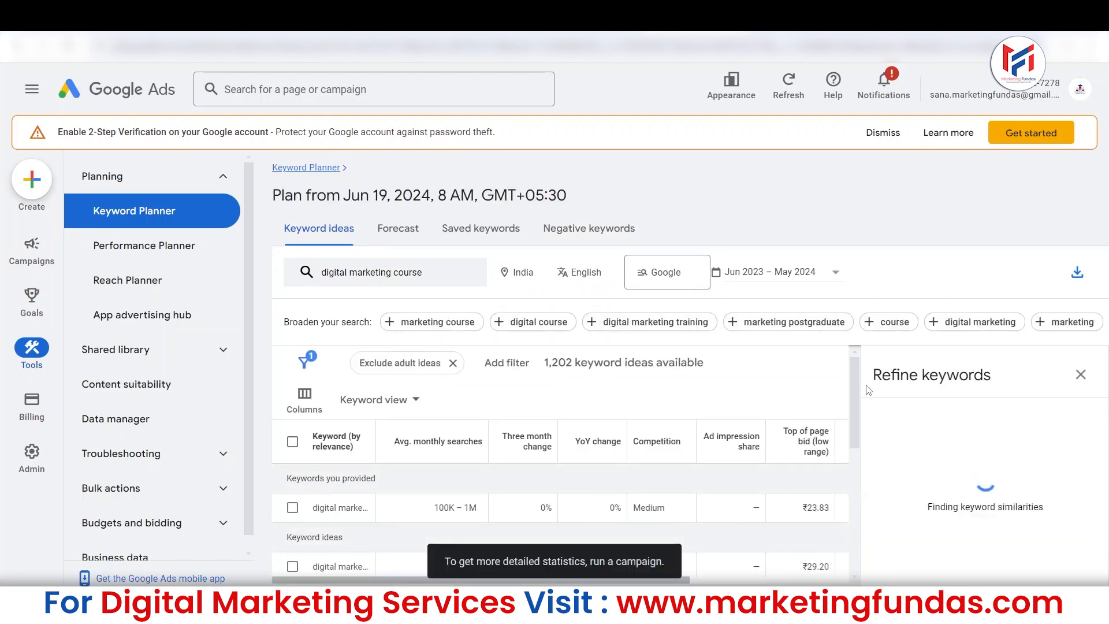
Close the Refine keywords pane and collapse the navigation menu to give the results table more room.
mouse_move(858, 383)
mouse_down()
mouse_move(868, 391)
mouse_move(853, 404)
mouse_move(861, 382)
mouse_up()
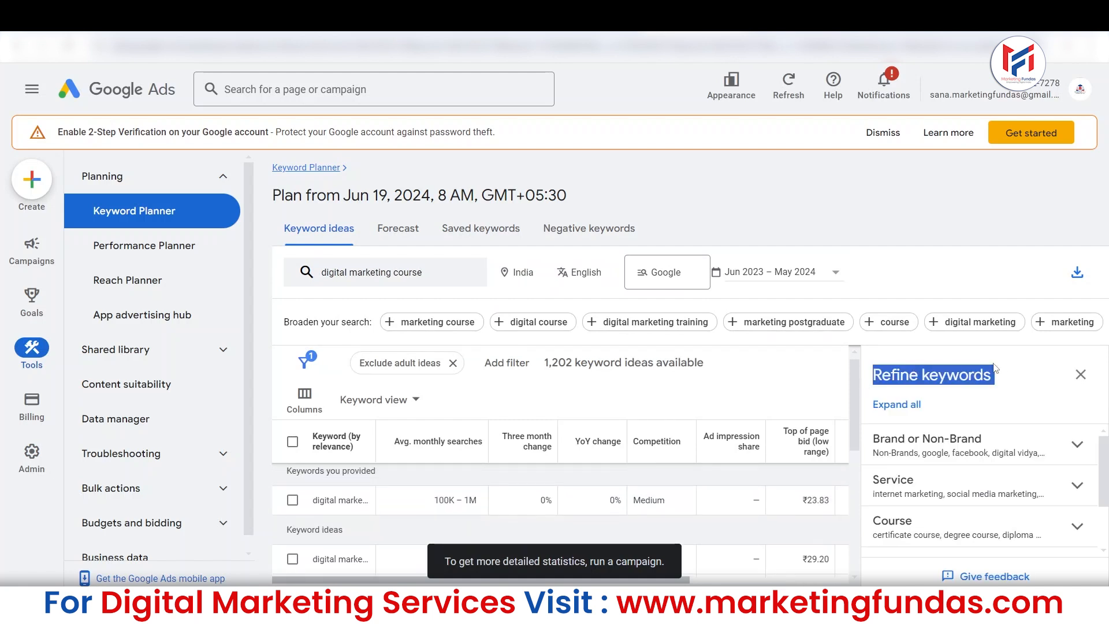
click(1081, 374)
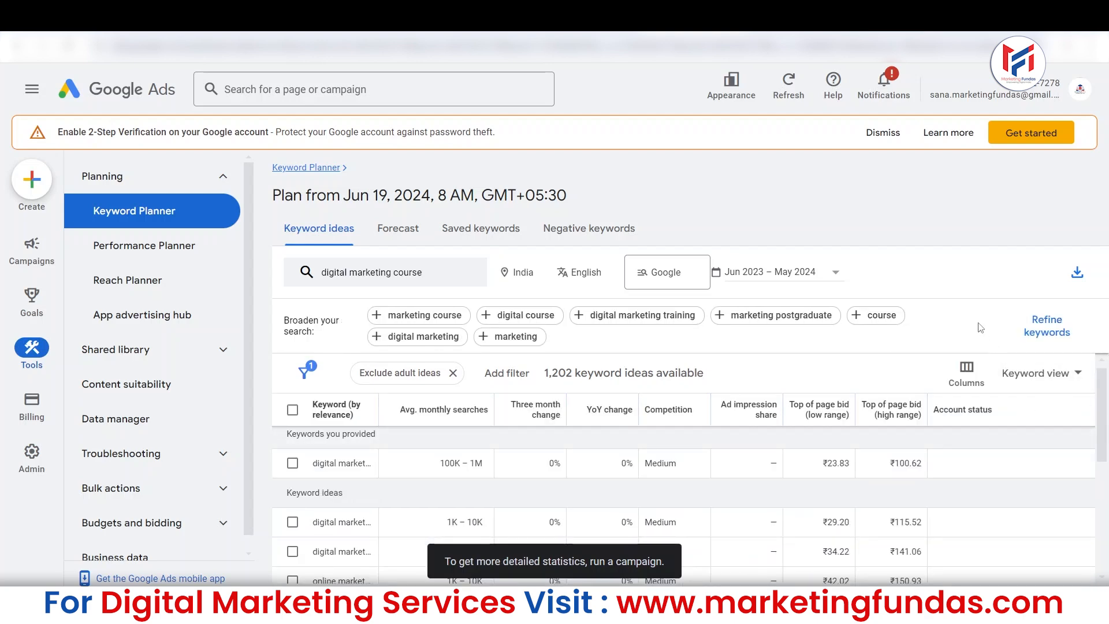
click(32, 89)
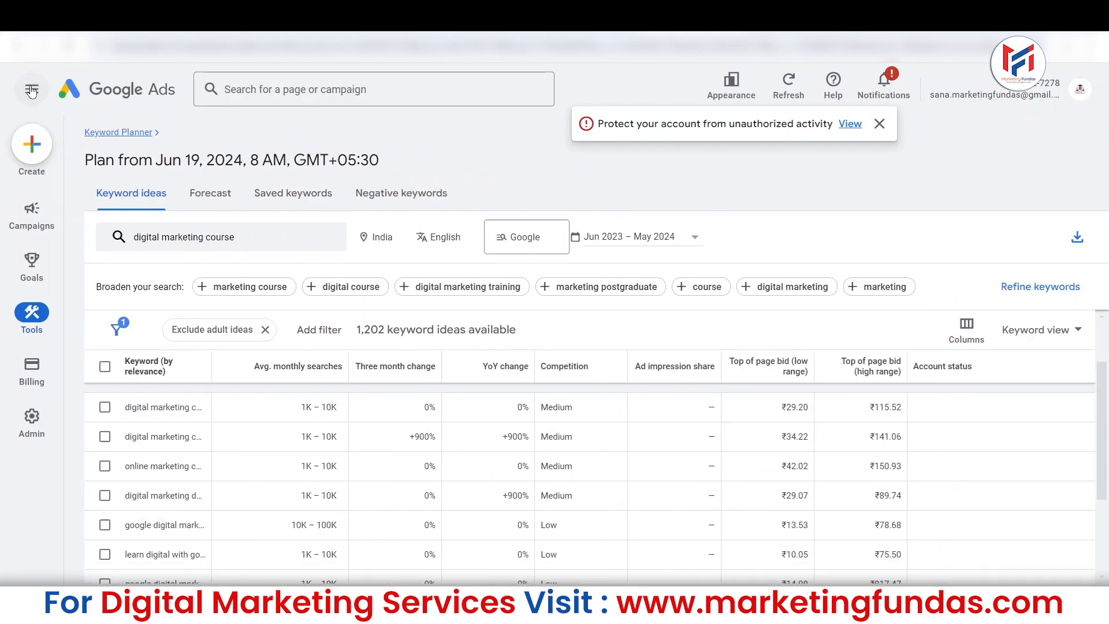
Widen the Keyword column of the results table so that the full keyword names fit.
scroll(1104, 392, down, 1)
drag(1104, 392, 1107, 318)
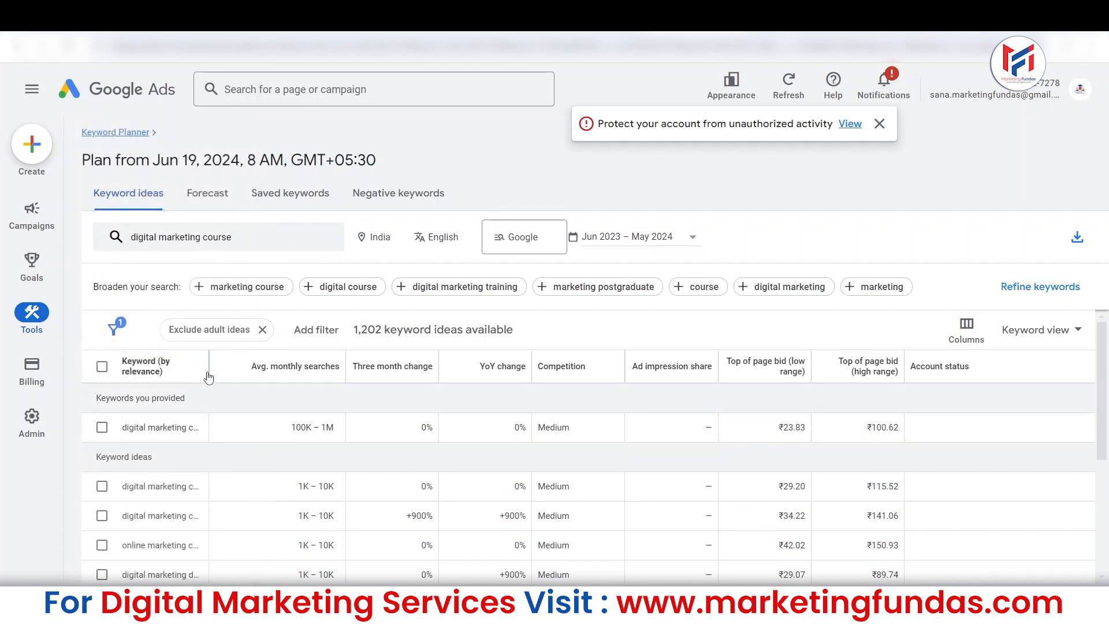
drag(209, 370, 317, 376)
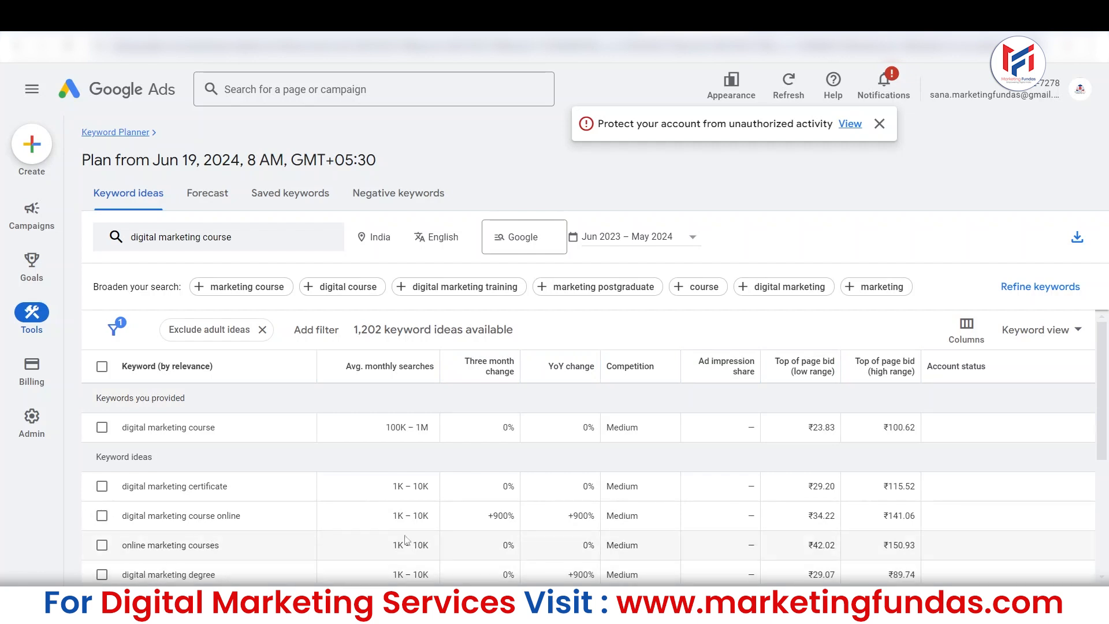
mouse_move(1105, 390)
mouse_down()
mouse_move(1105, 436)
mouse_move(1106, 379)
mouse_up()
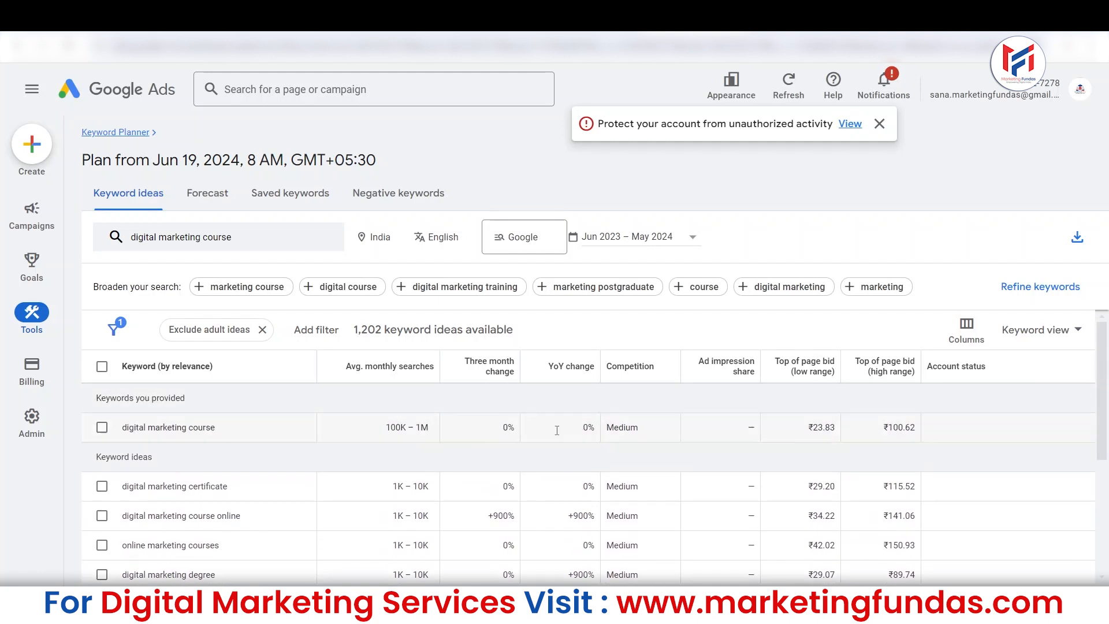
Sort the keyword ideas by average monthly searches in descending order and look through the list.
click(427, 368)
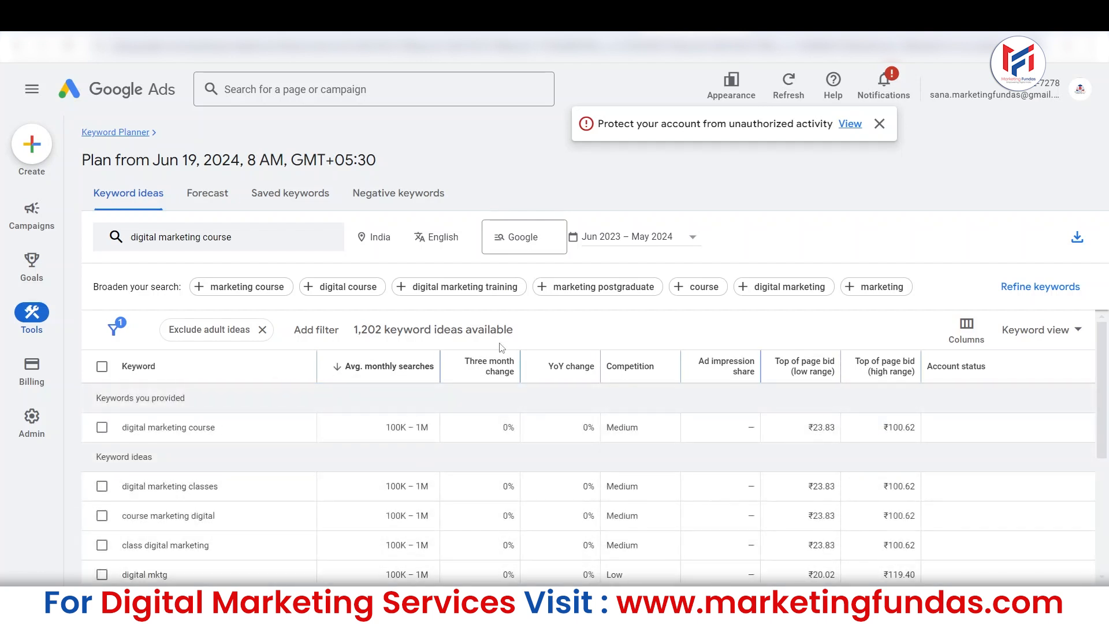
mouse_move(481, 375)
scroll(637, 474, down, 3)
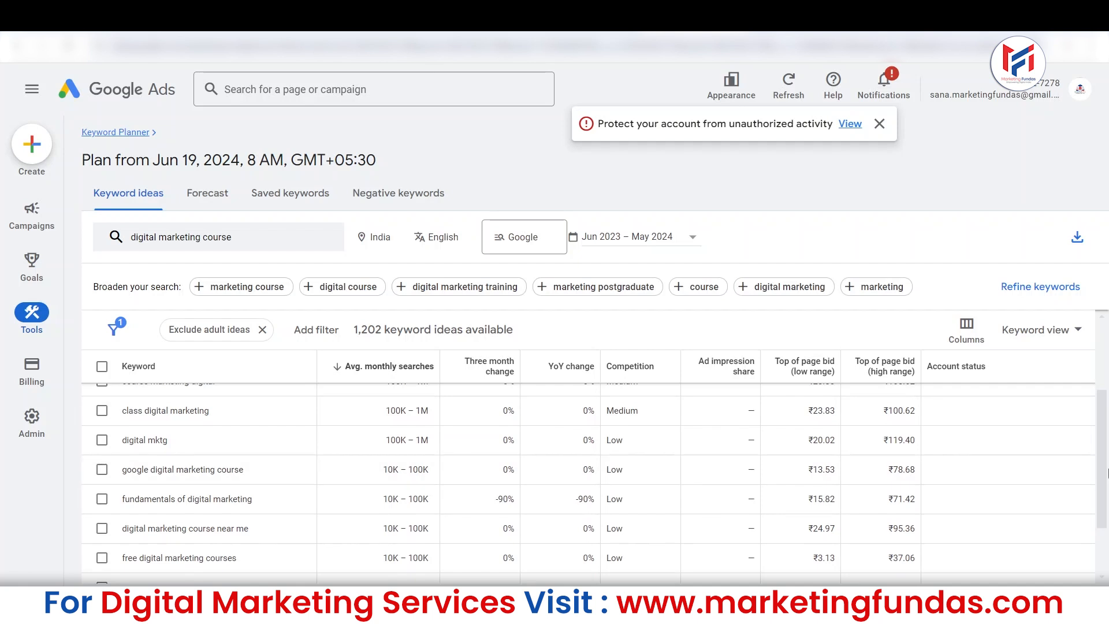
scroll(1103, 512, up, 3)
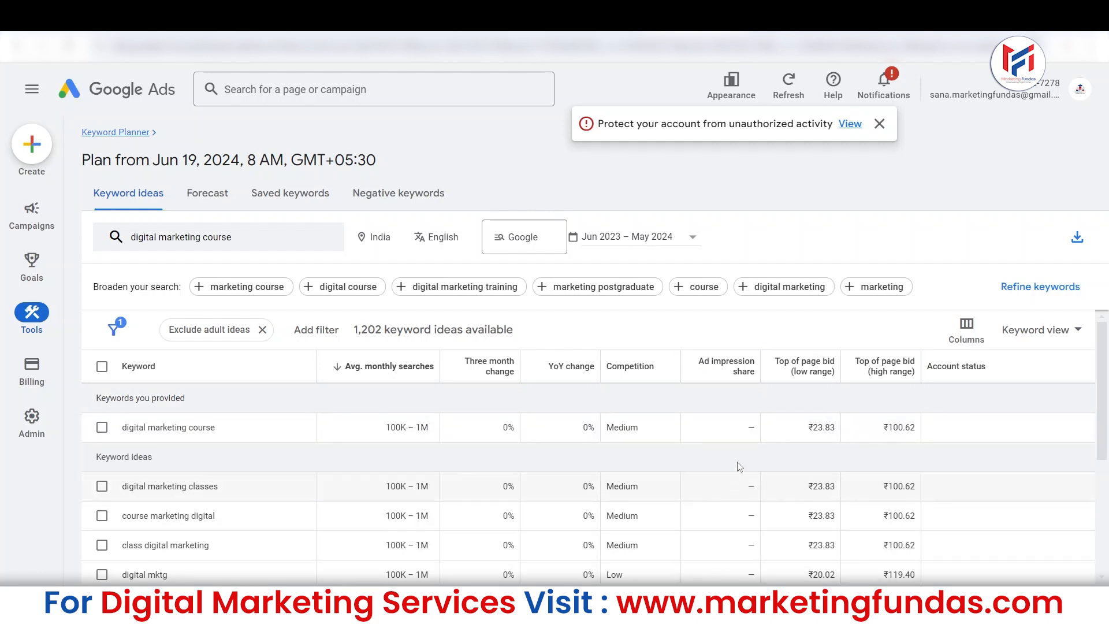
mouse_move(786, 376)
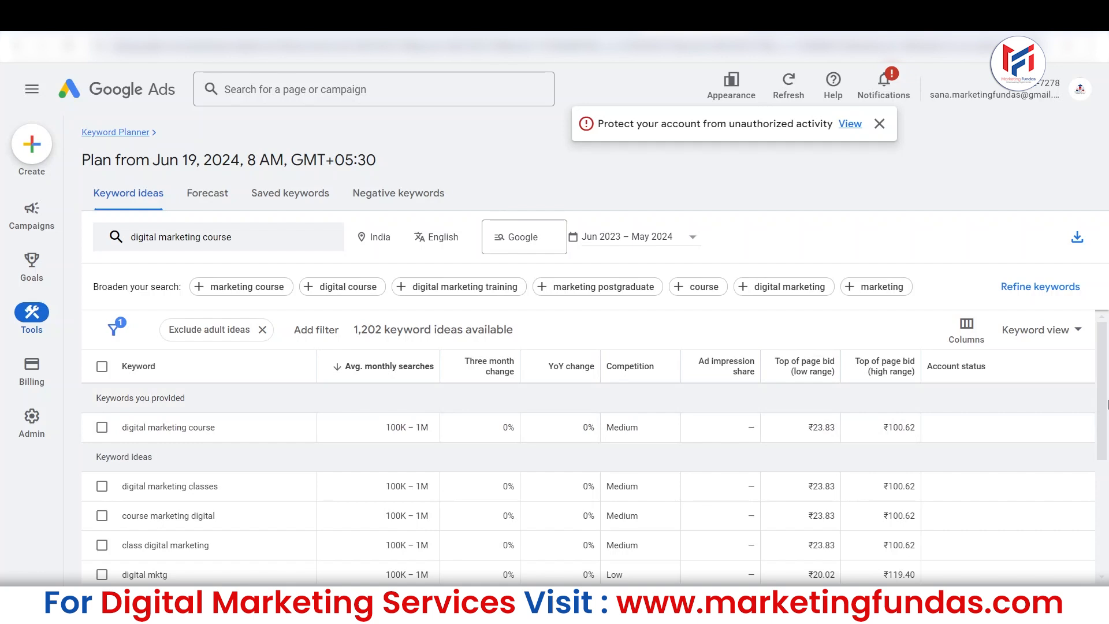
Switch to Google Keep, start a blank note, and return to the keyword ideas in Google Ads.
mouse_move(1104, 387)
mouse_down()
mouse_move(1105, 498)
mouse_move(1108, 392)
mouse_up()
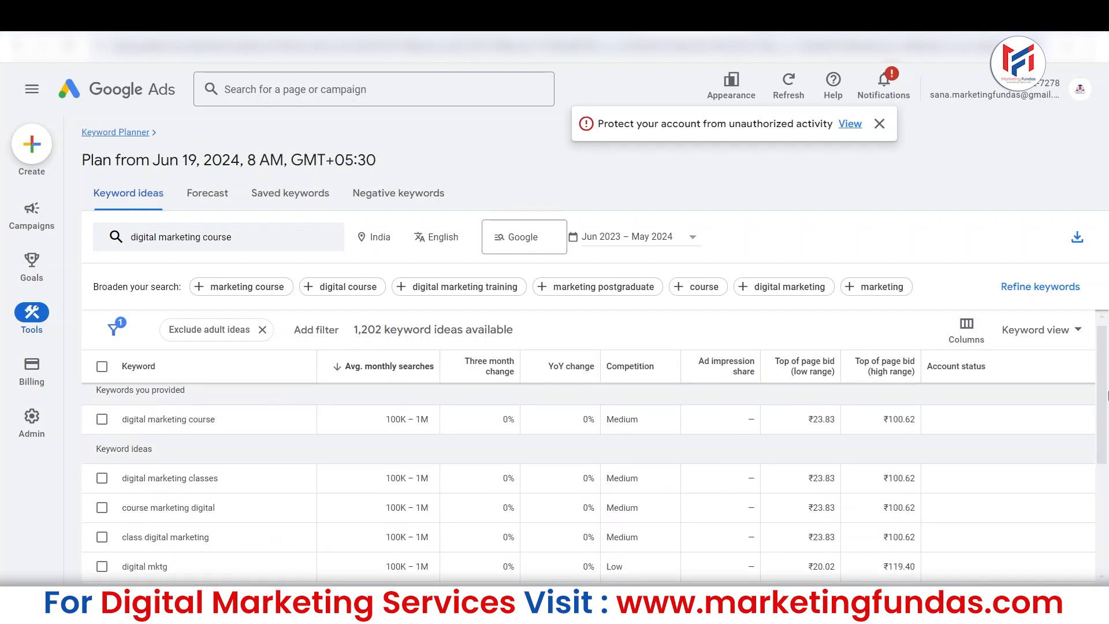
key(alt+Tab)
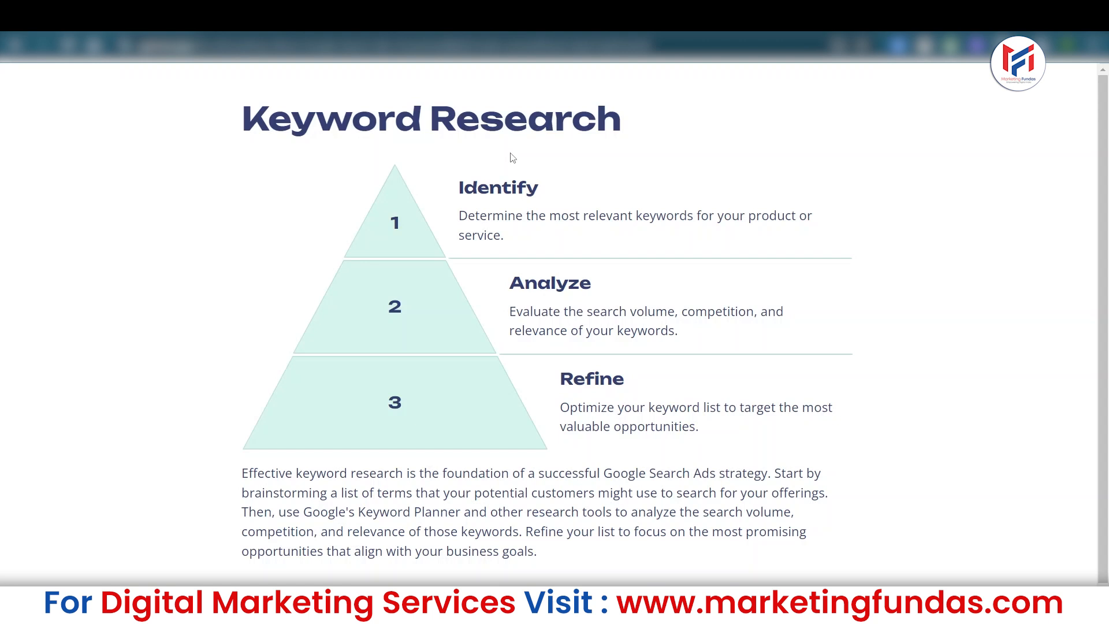
key(alt+Tab)
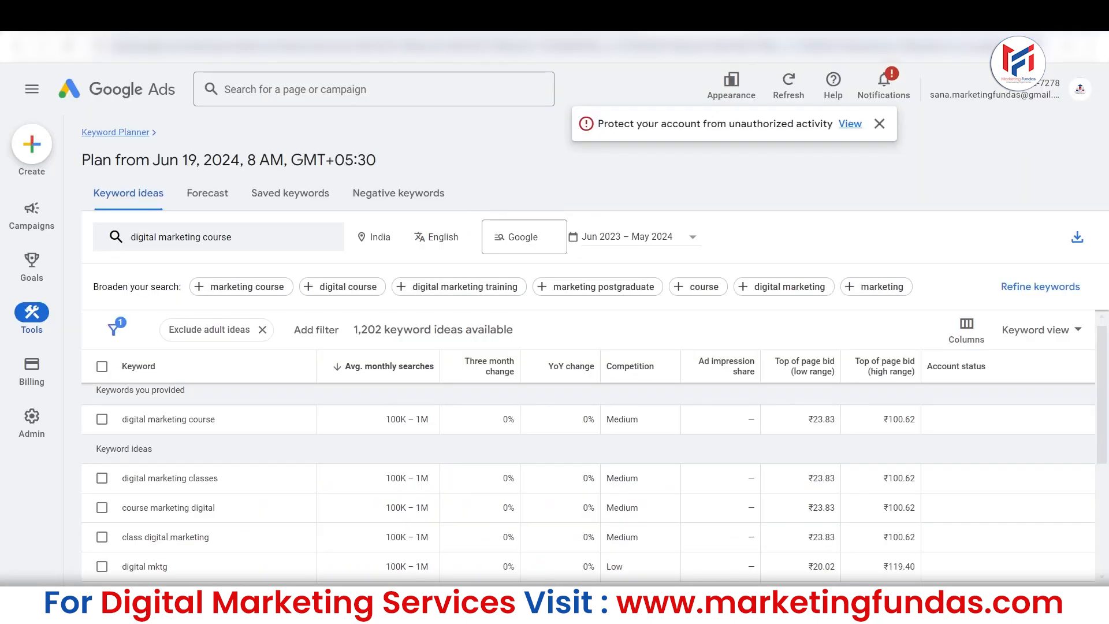
key(alt+Tab)
click(532, 151)
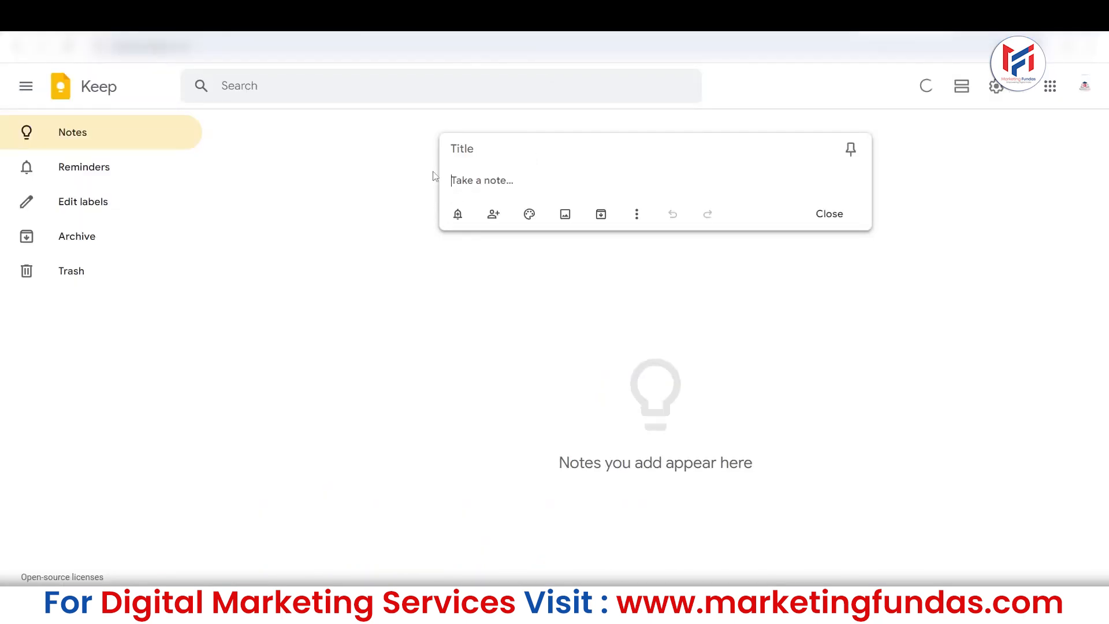
key(alt+Tab)
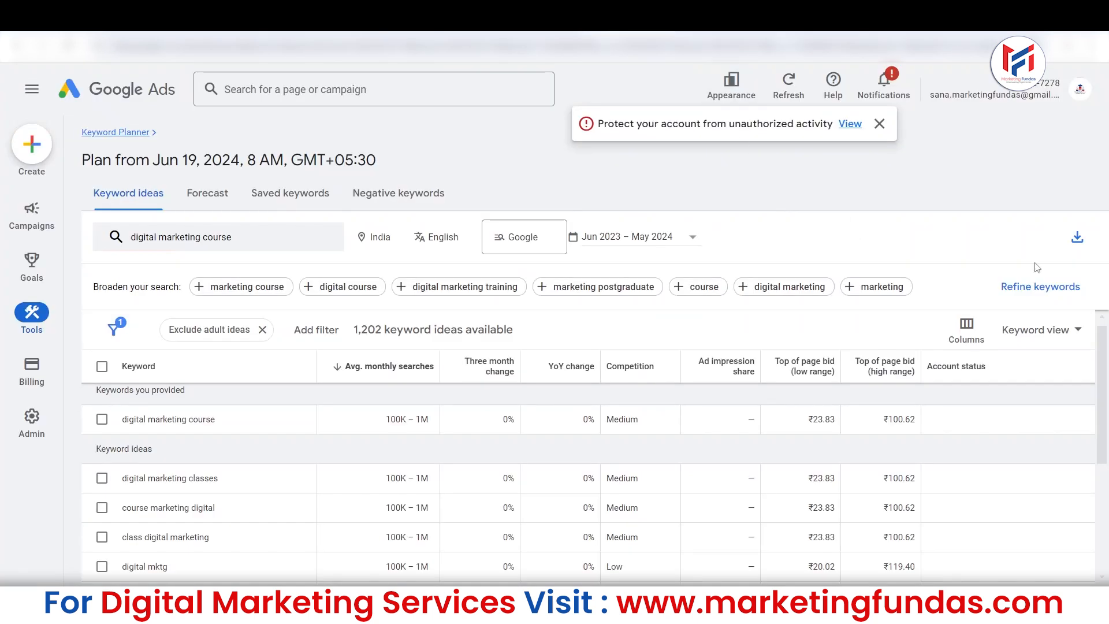
Set the keyword ideas table to show 50 rows per page and look through the longer list.
mouse_move(1104, 339)
mouse_down()
mouse_move(1104, 350)
mouse_move(1103, 318)
mouse_up()
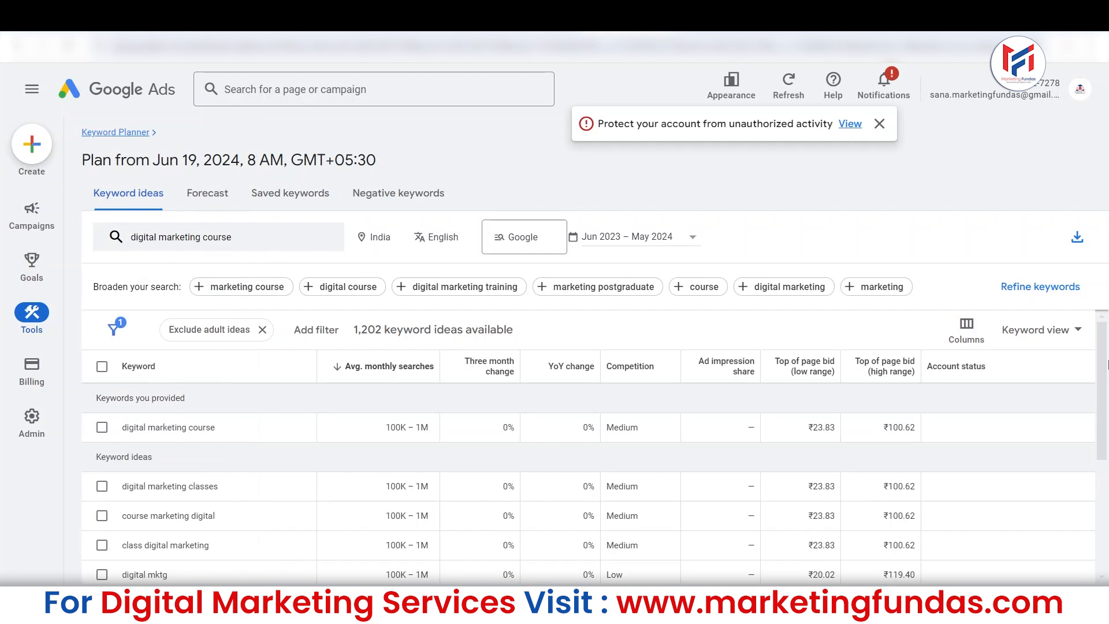
drag(1104, 386, 1105, 541)
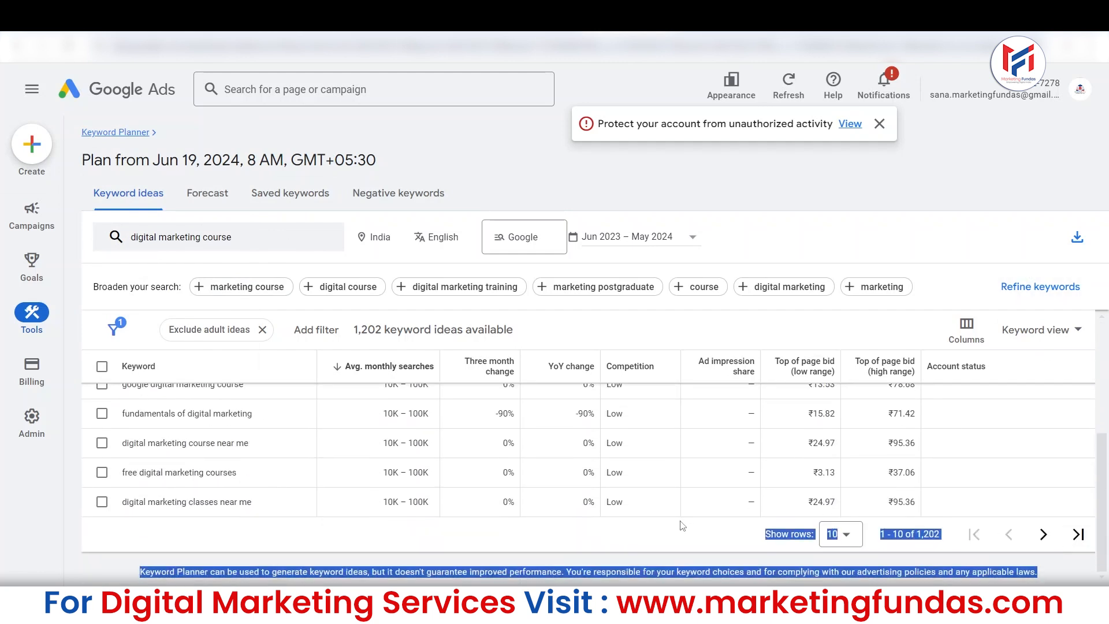
click(680, 537)
click(853, 540)
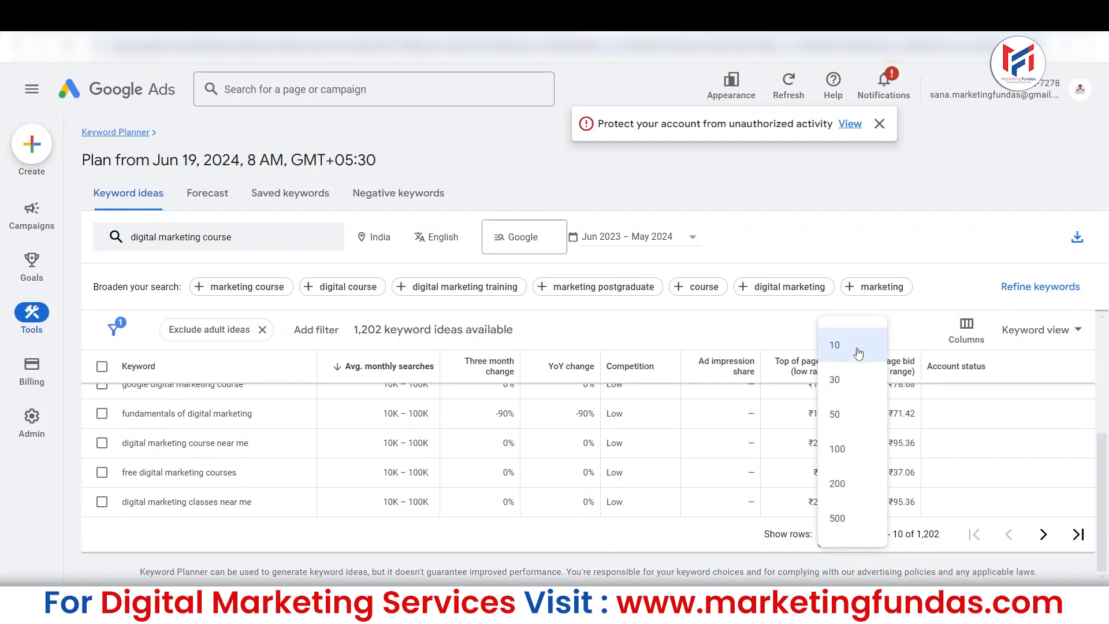
click(721, 546)
click(844, 532)
click(835, 414)
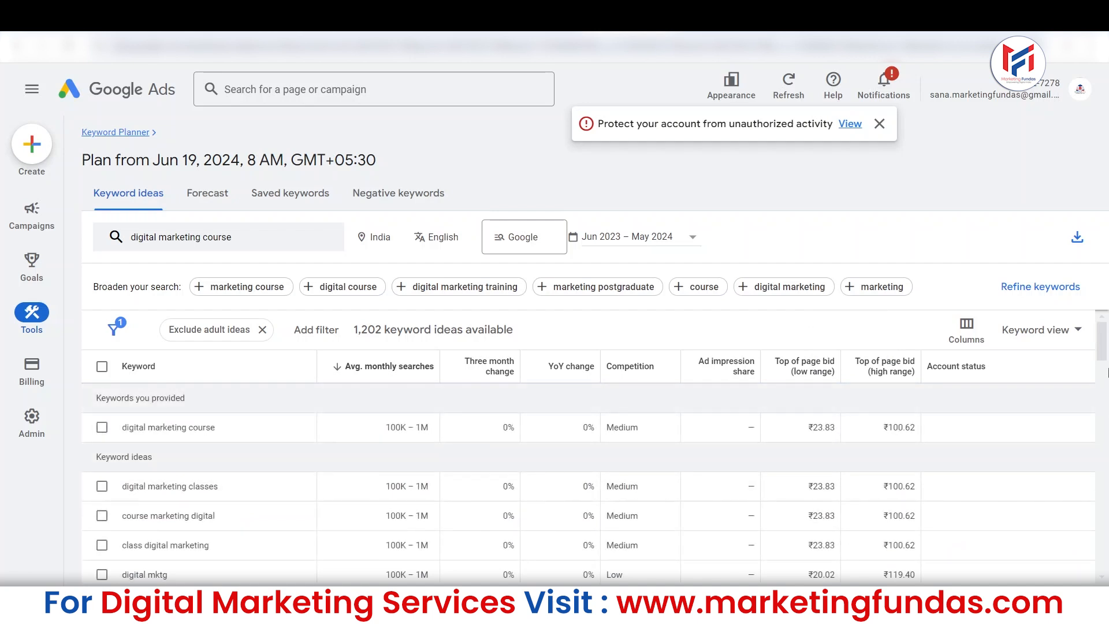
drag(1104, 352, 1104, 364)
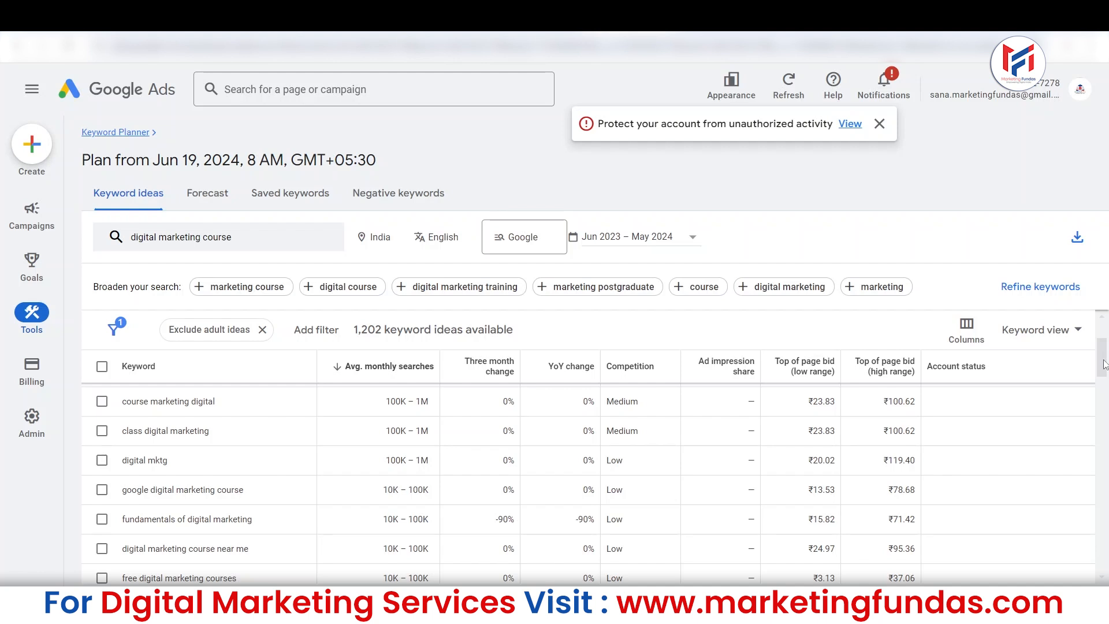
drag(1105, 364, 1104, 569)
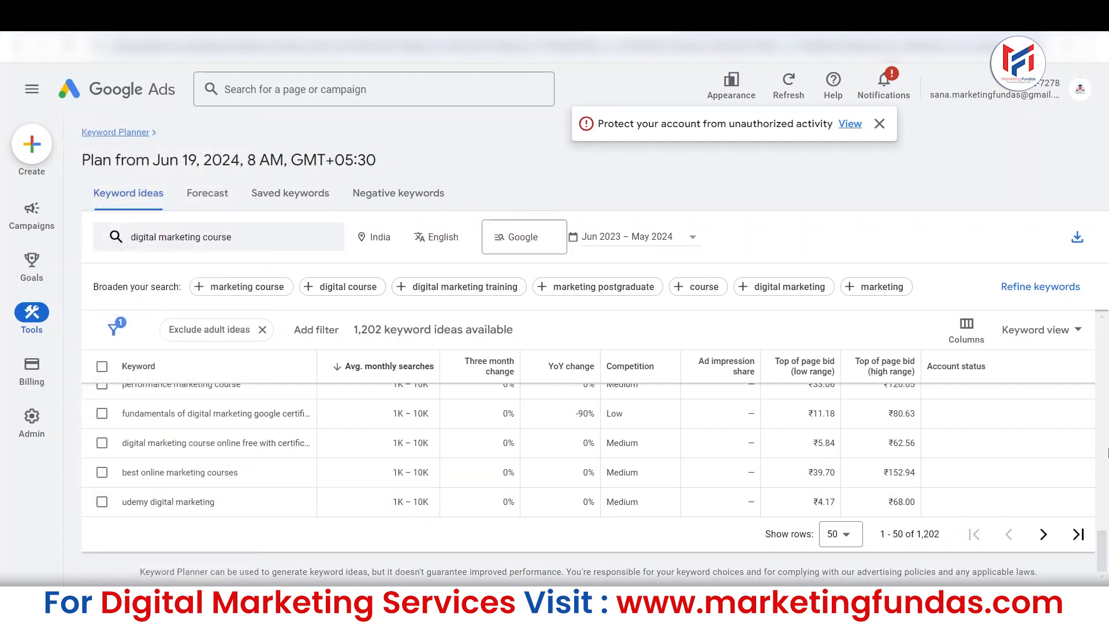
drag(1105, 542, 1106, 327)
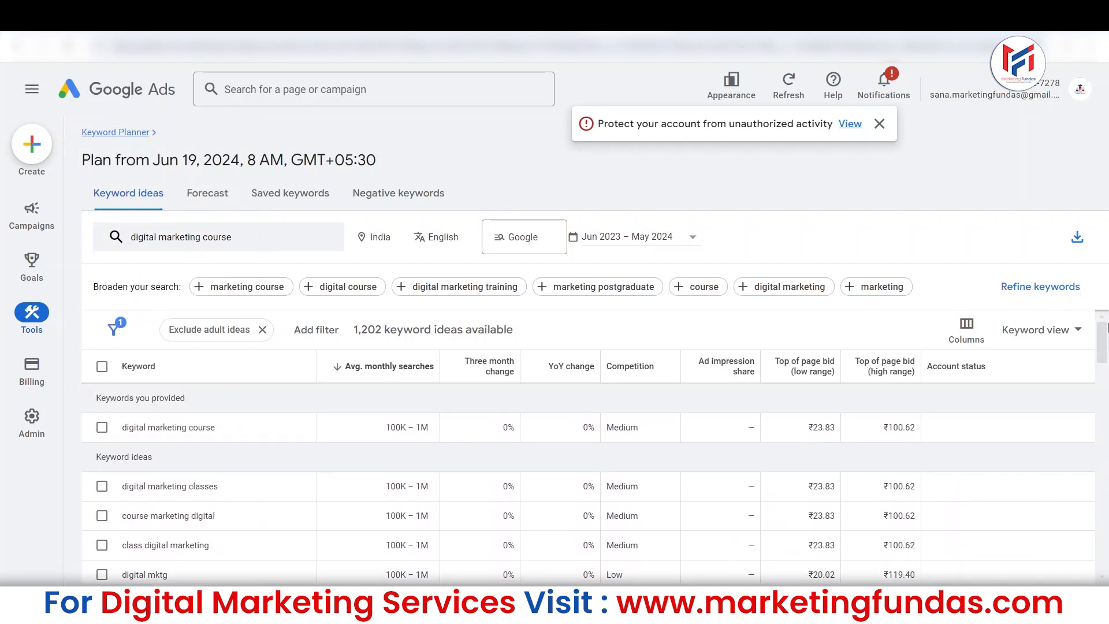
click(103, 487)
click(101, 427)
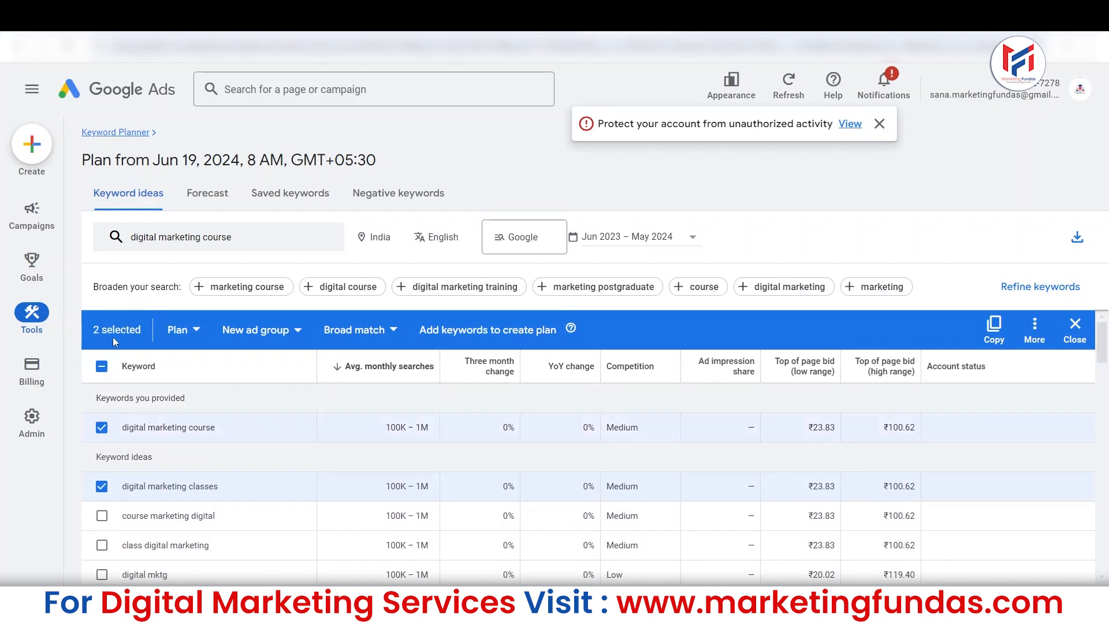
click(103, 368)
click(104, 369)
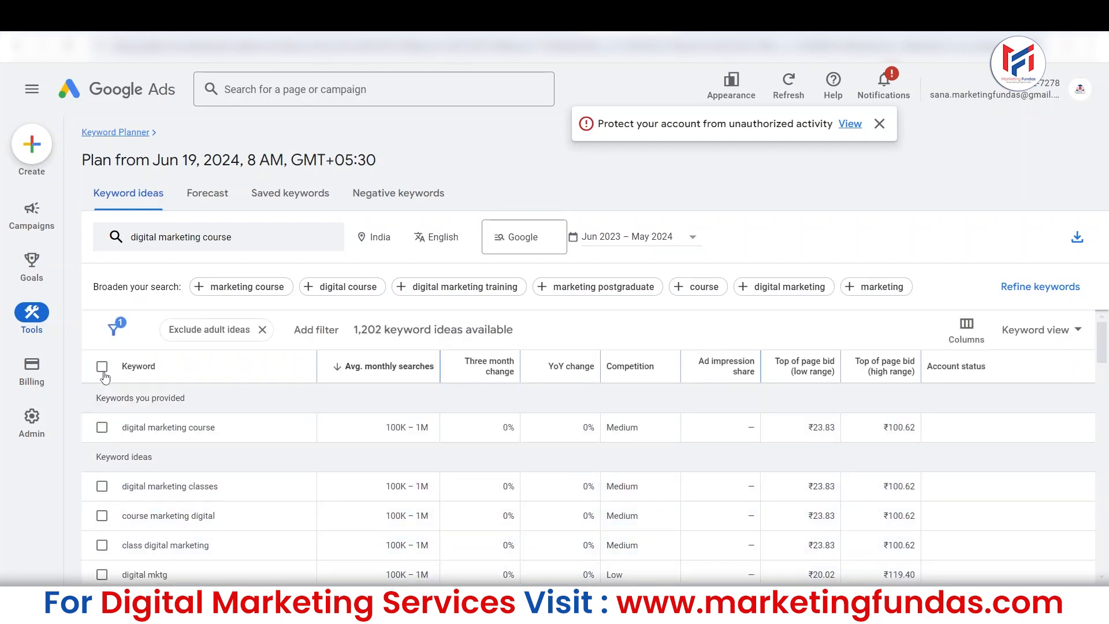
Select all 50 keywords on the current page of results and copy them.
click(102, 369)
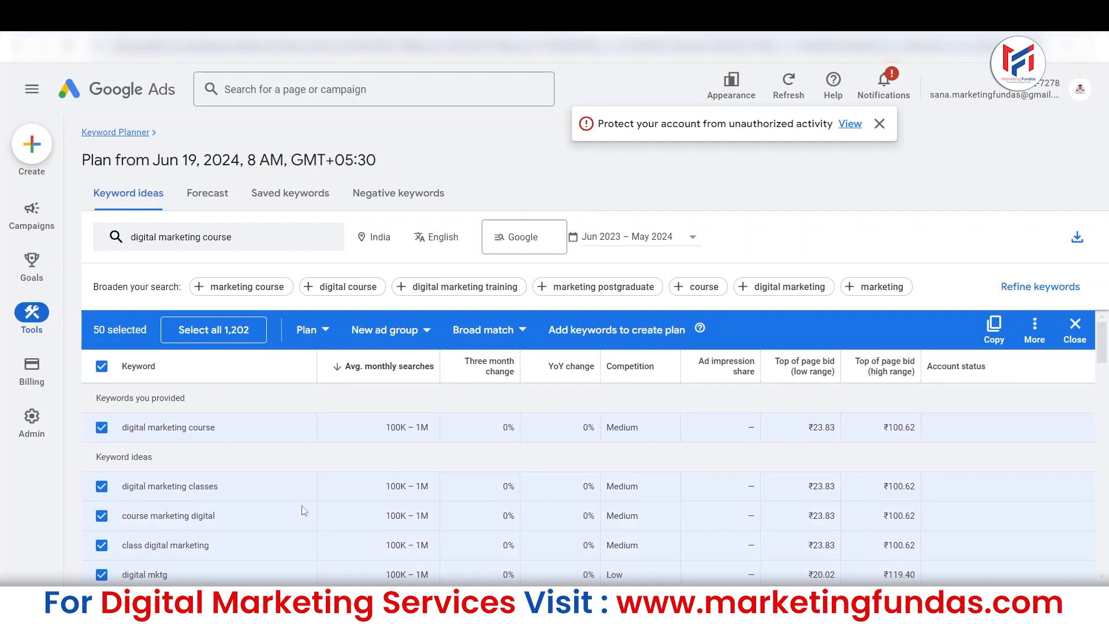
click(992, 338)
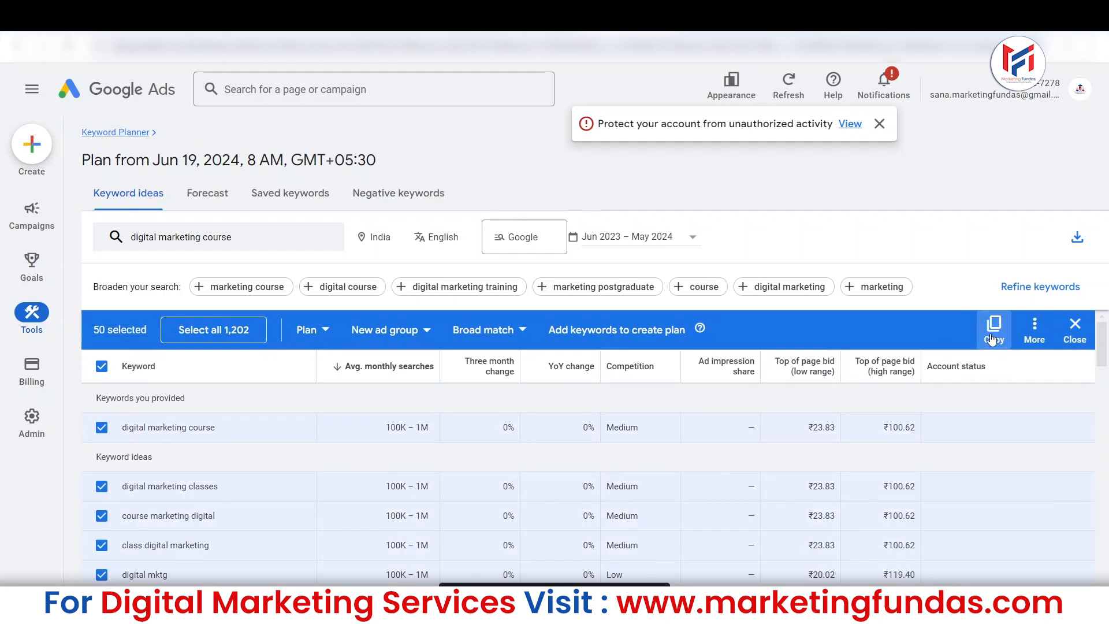
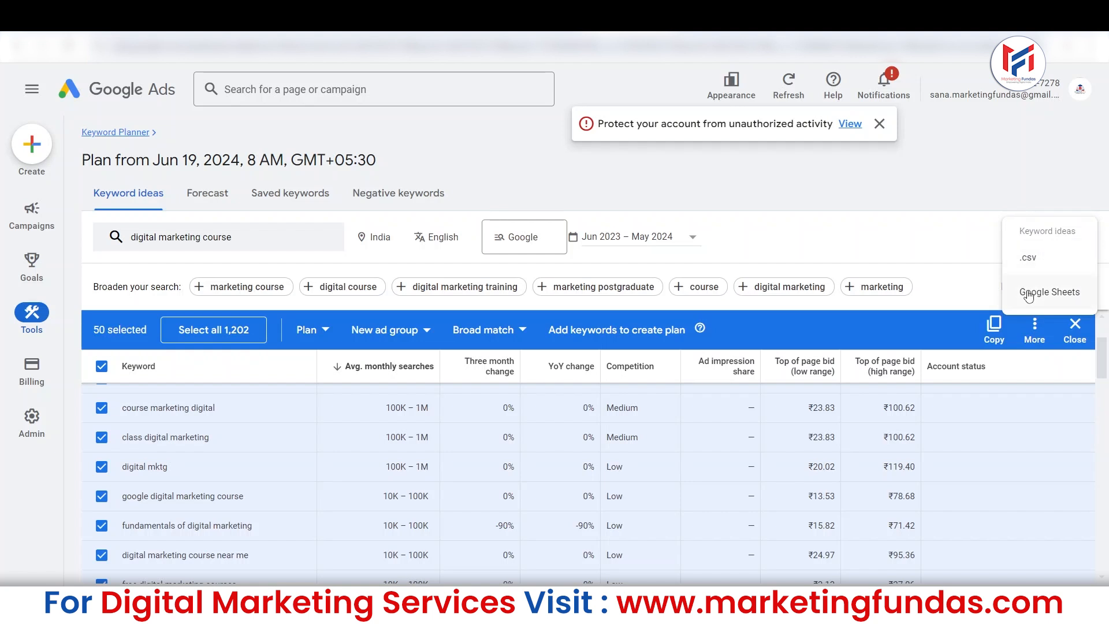
Clear the 50-keyword selection, and select only "digital marketing course", "digital marketing classes" and "course marketing digital".
click(936, 258)
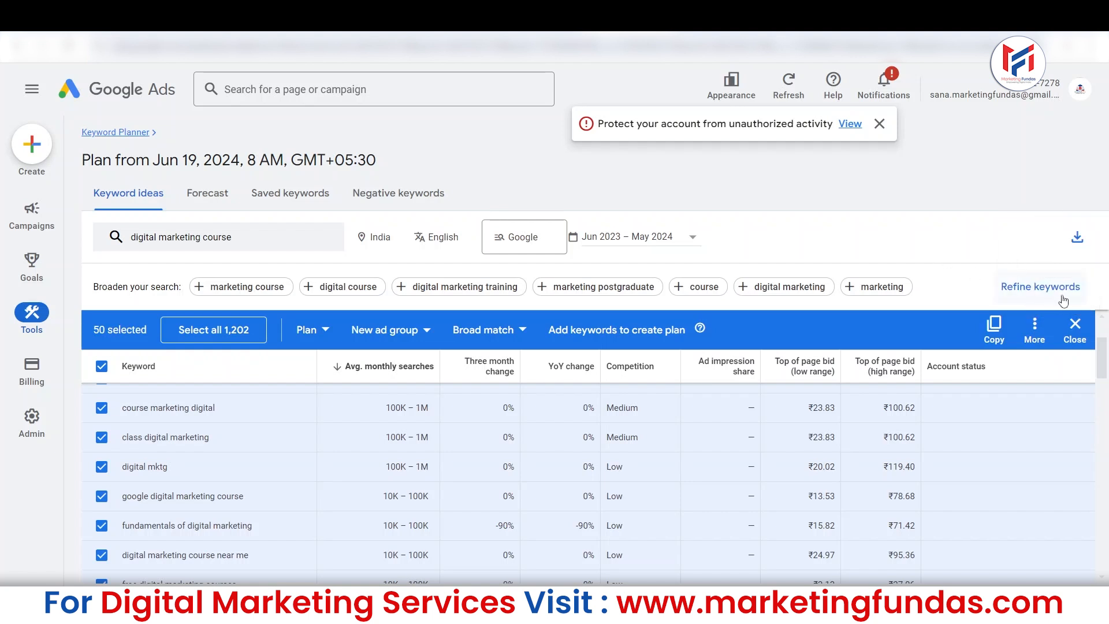
mouse_move(1103, 364)
mouse_down()
mouse_move(1103, 384)
mouse_move(1102, 345)
mouse_up()
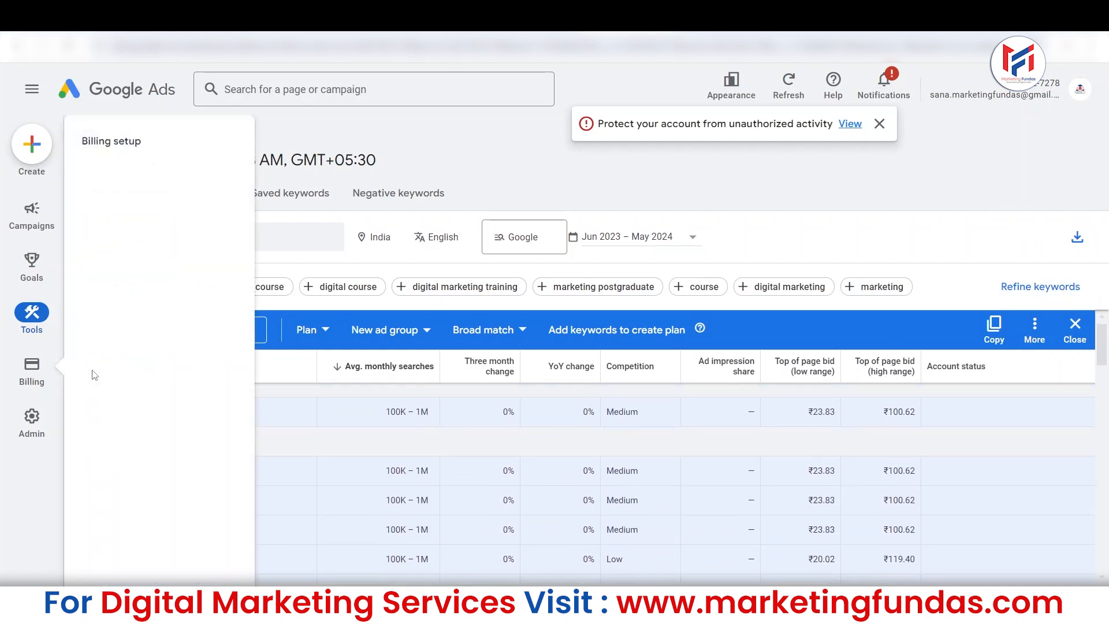
click(101, 366)
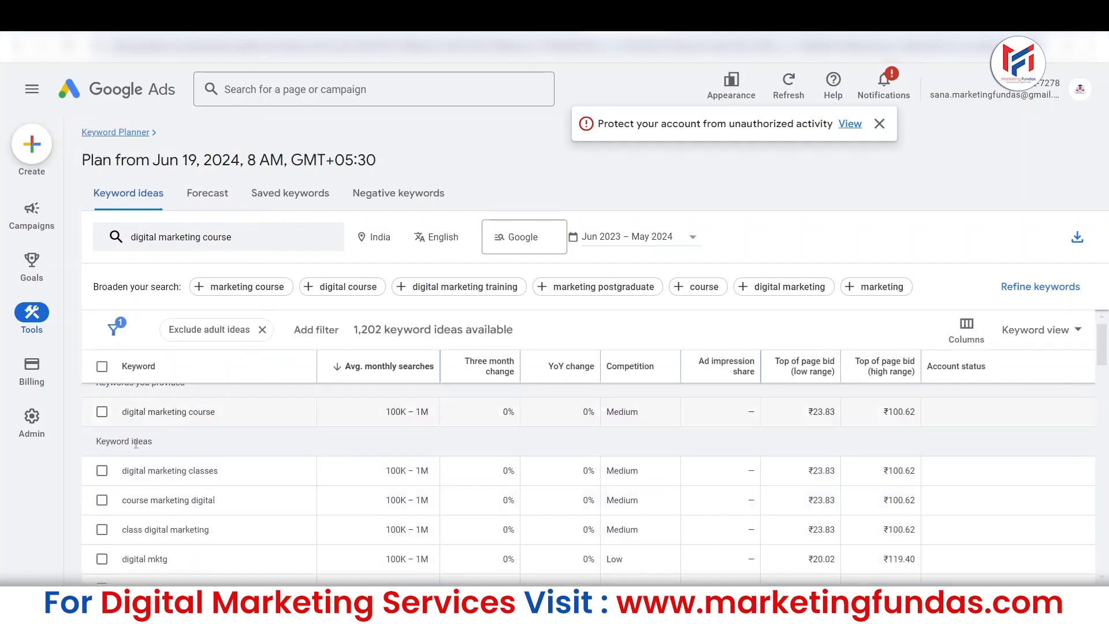
click(102, 412)
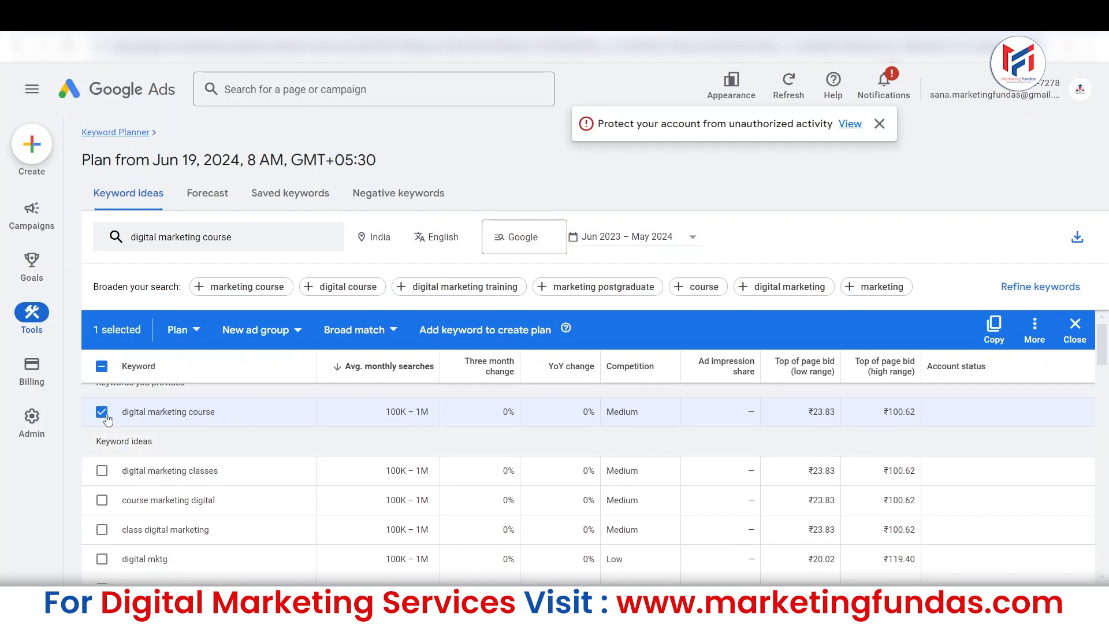
click(101, 471)
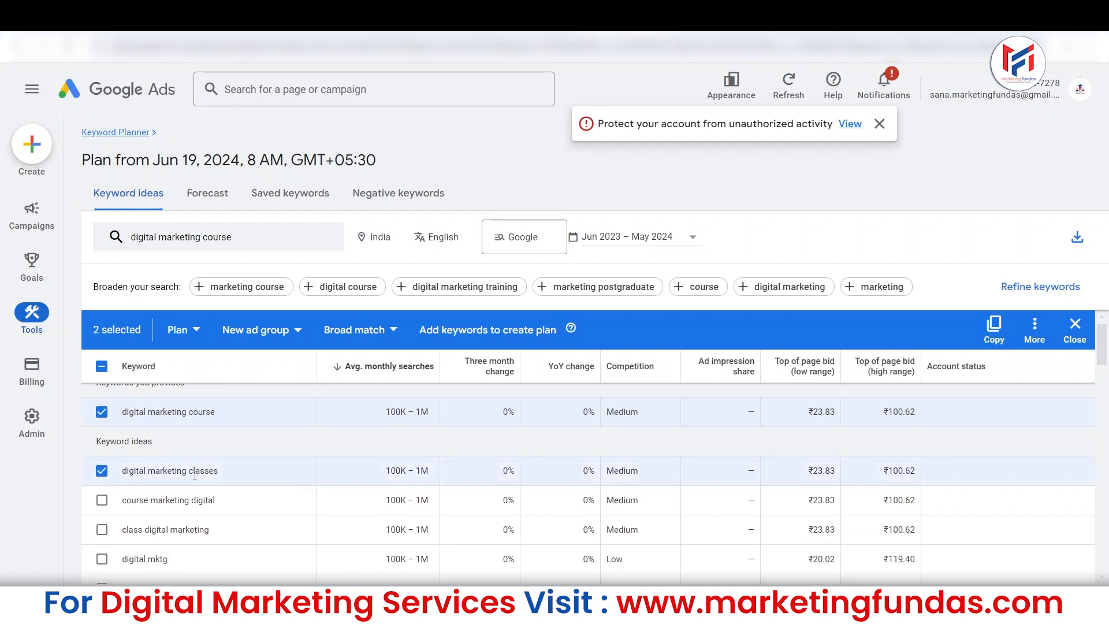
click(101, 505)
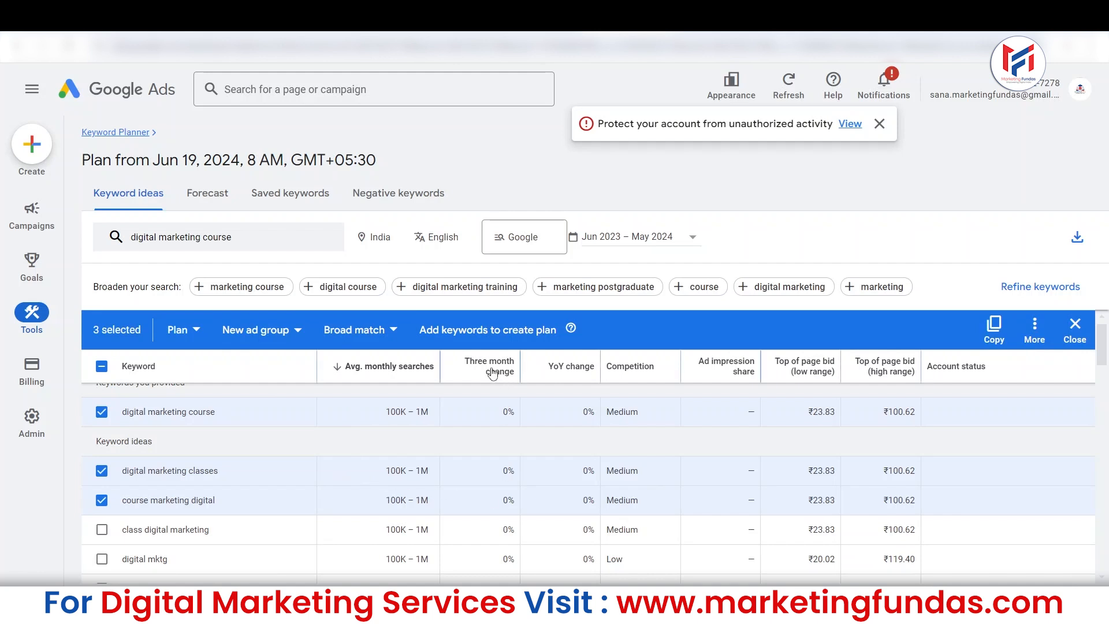
Add "digital marketing course near me", "digital marketing course price" and "digital marketing course cost" to the selected keywords.
mouse_move(491, 370)
drag(1104, 356, 1101, 373)
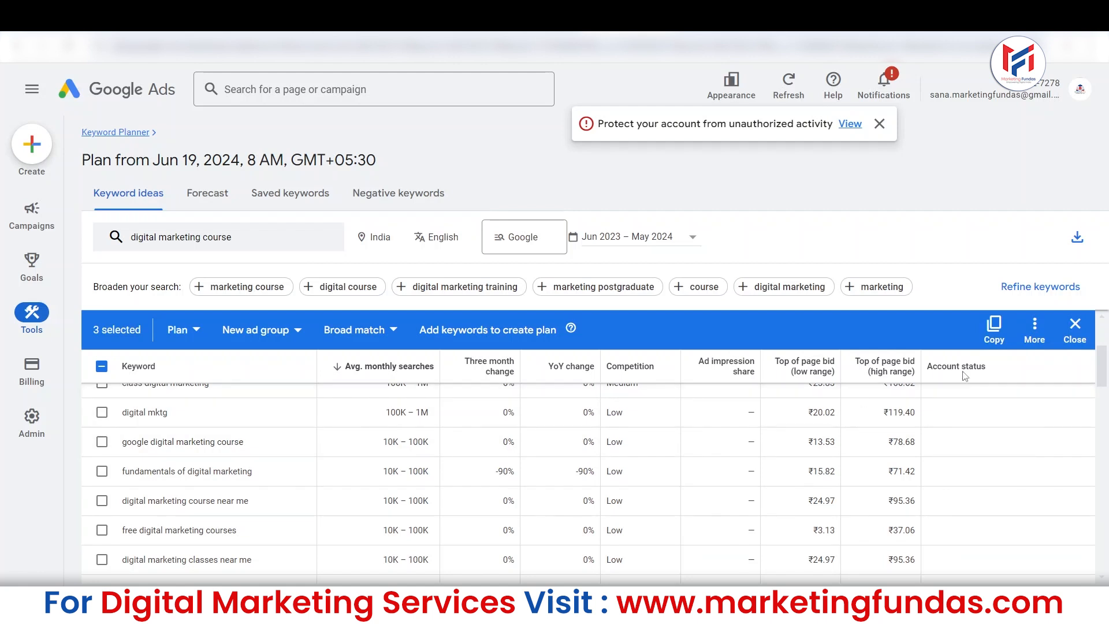
drag(1106, 368, 1105, 377)
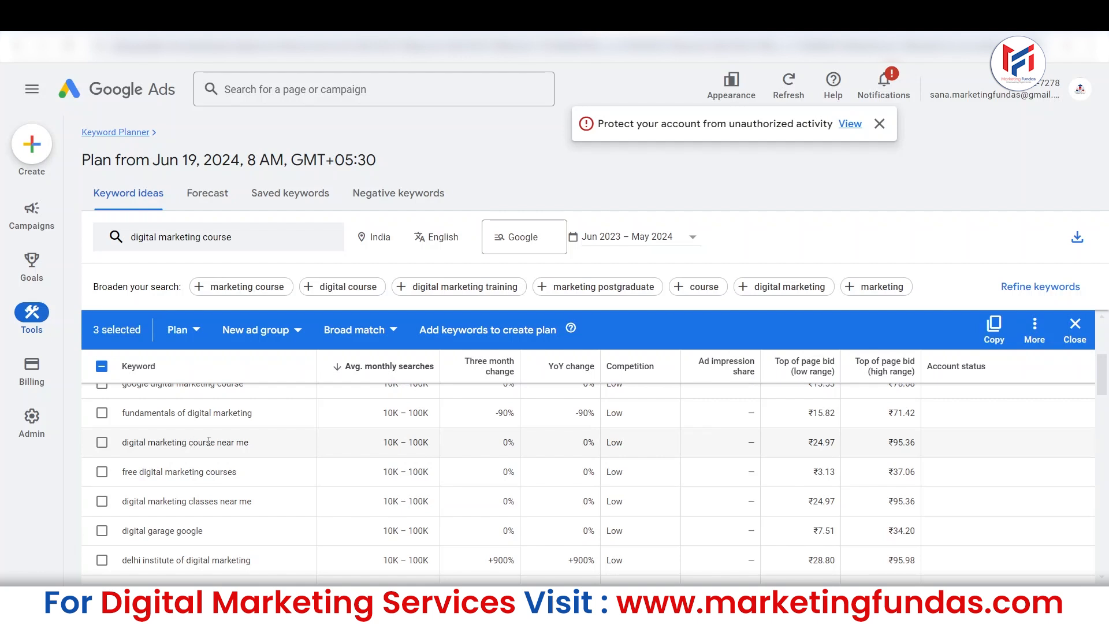
click(102, 444)
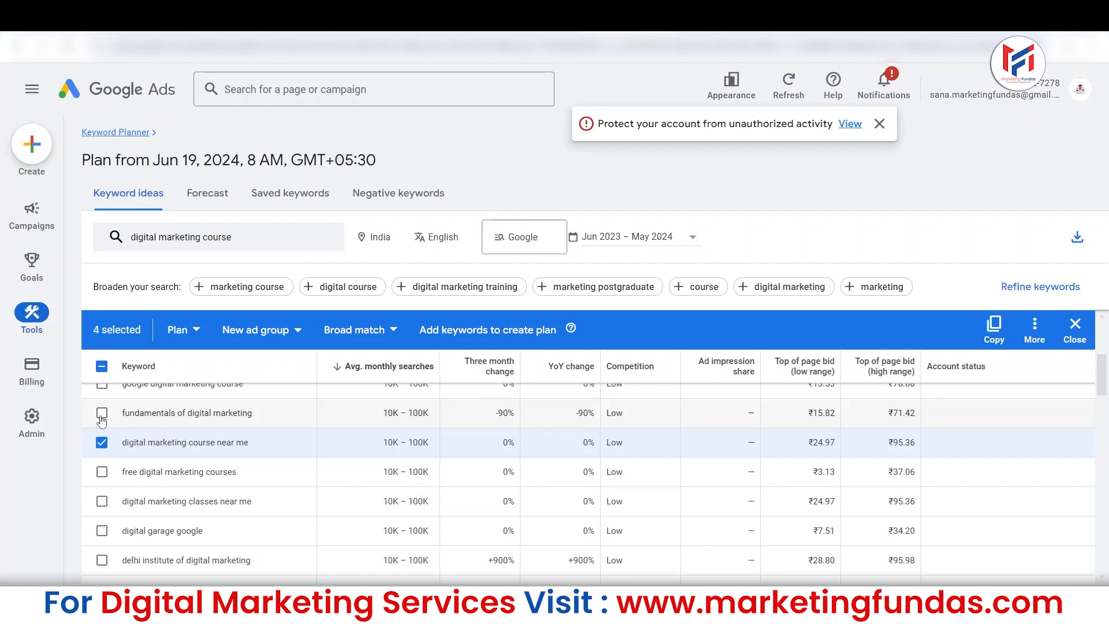
drag(1107, 381, 1108, 399)
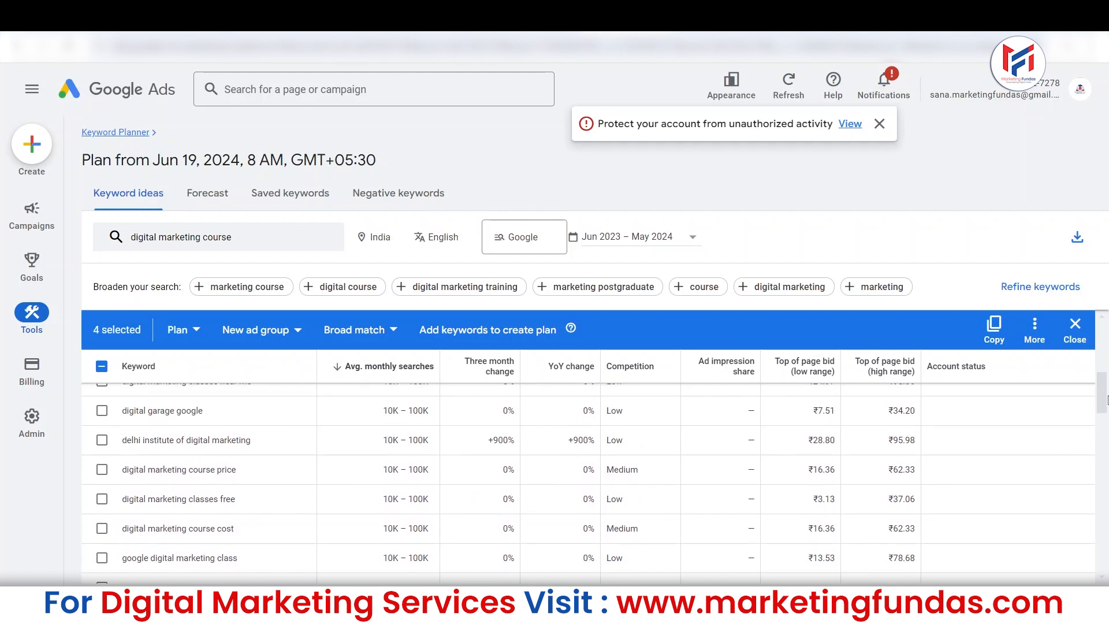
drag(1107, 399, 1107, 399)
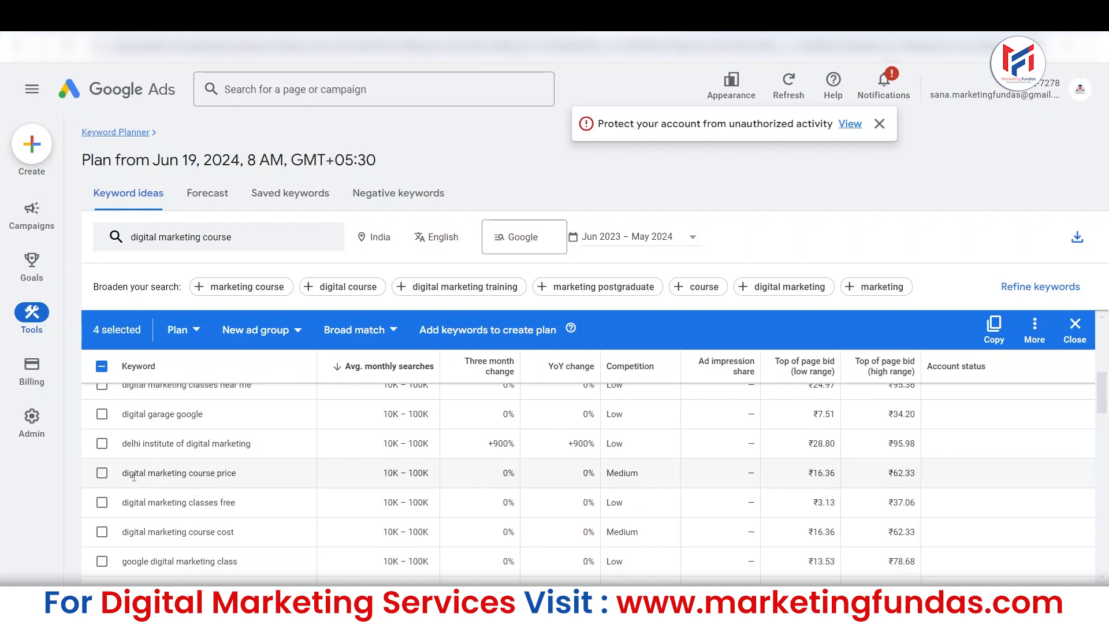
click(102, 473)
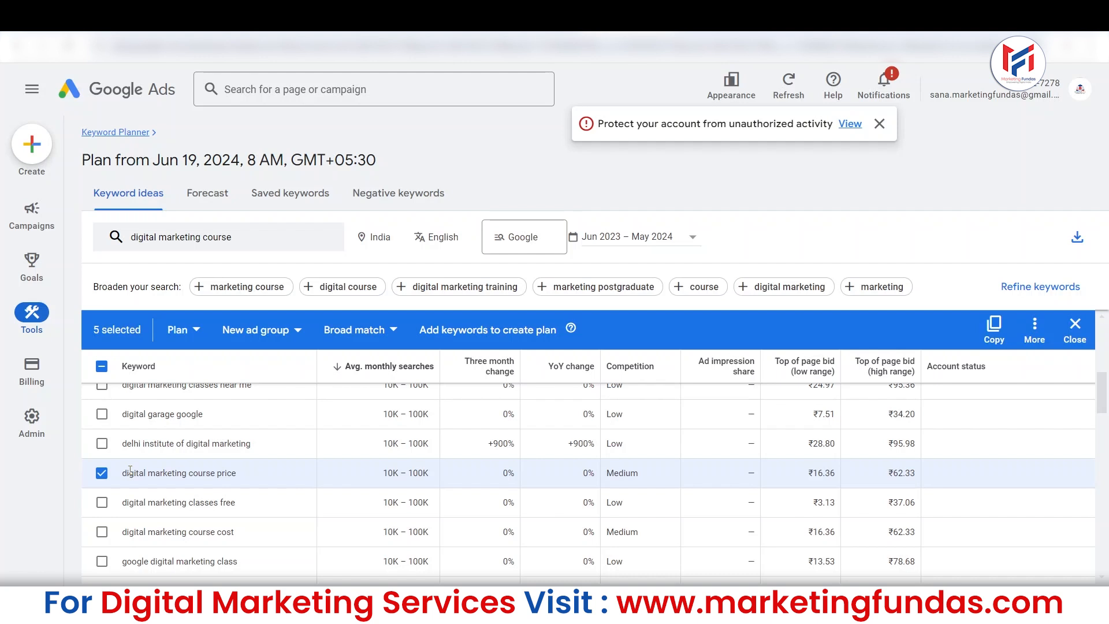
scroll(130, 470, down, 1)
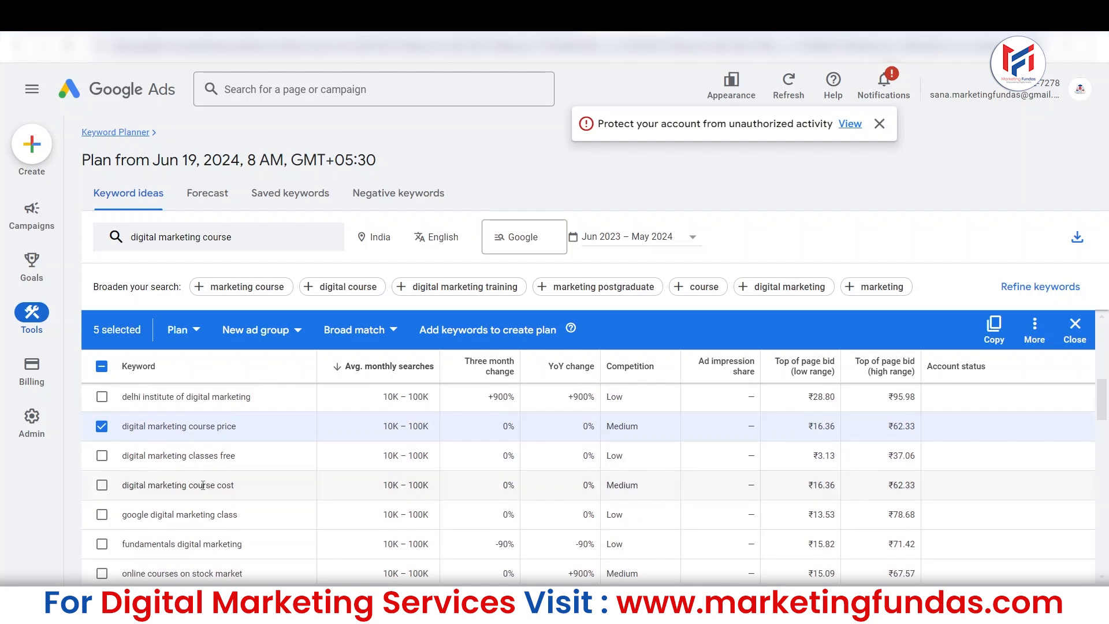
click(102, 487)
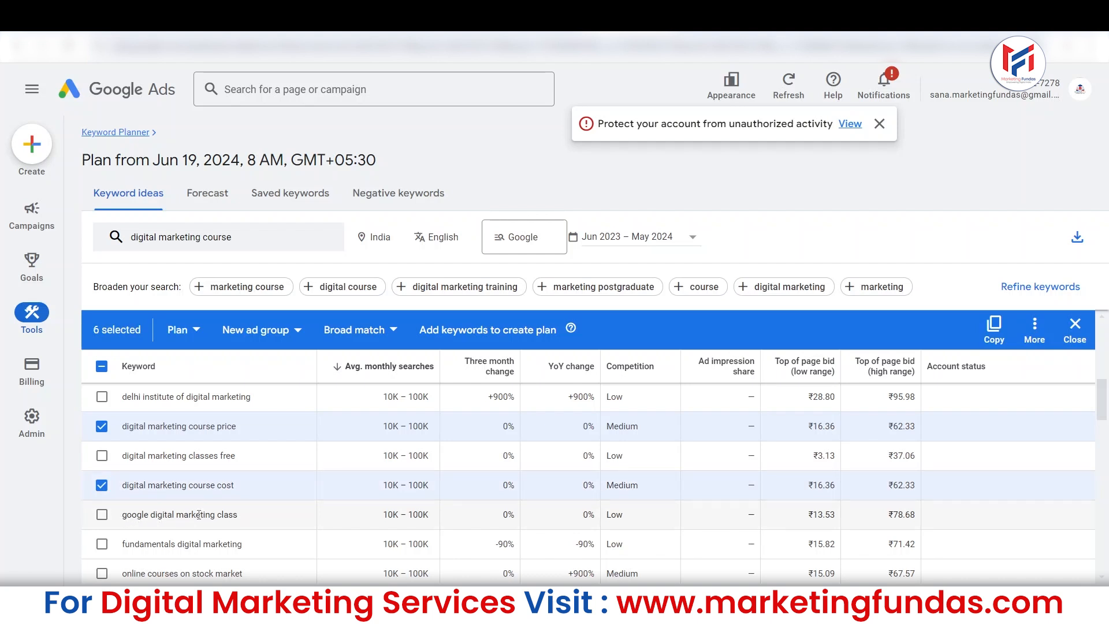
Add "digital marketing certificate", "digital marketing course online" and "online marketing courses" to the selected keywords.
scroll(199, 514, down, 3)
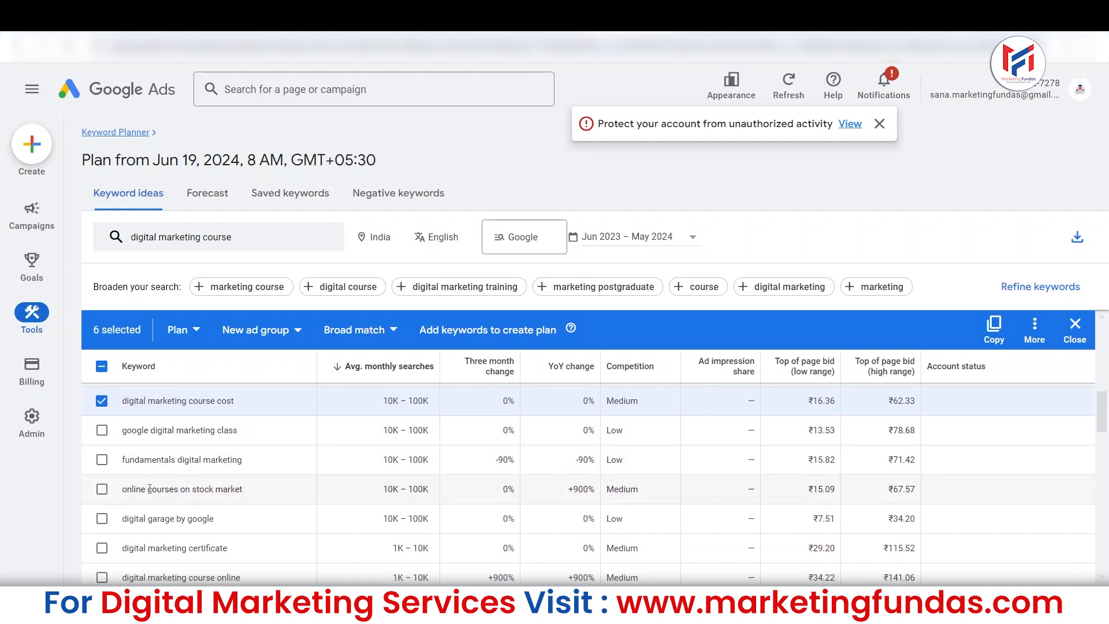
scroll(176, 489, down, 1)
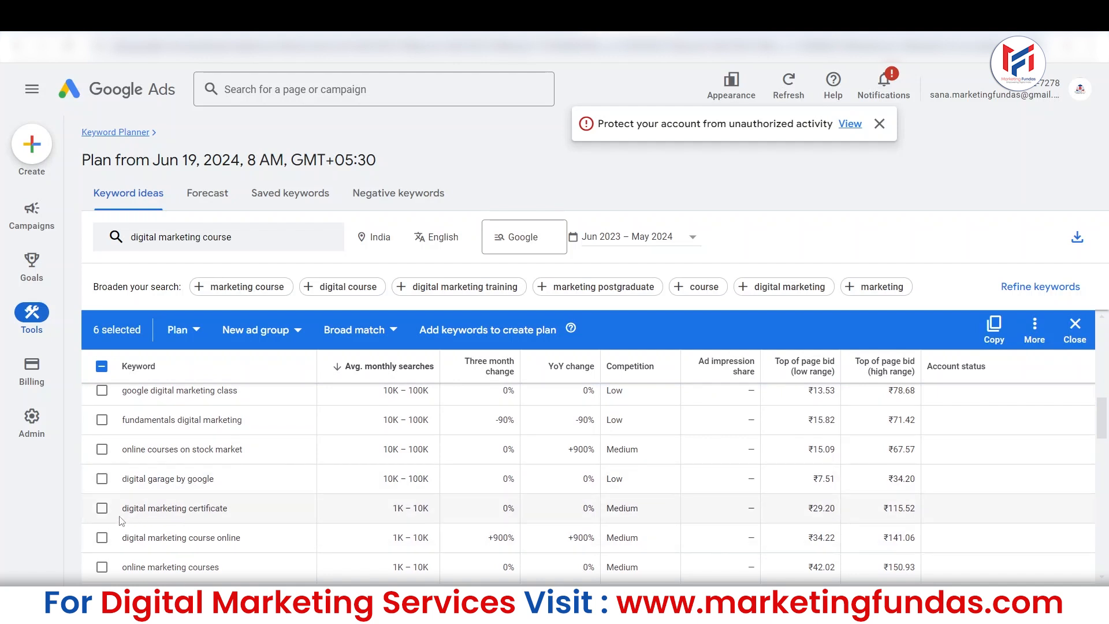
click(102, 510)
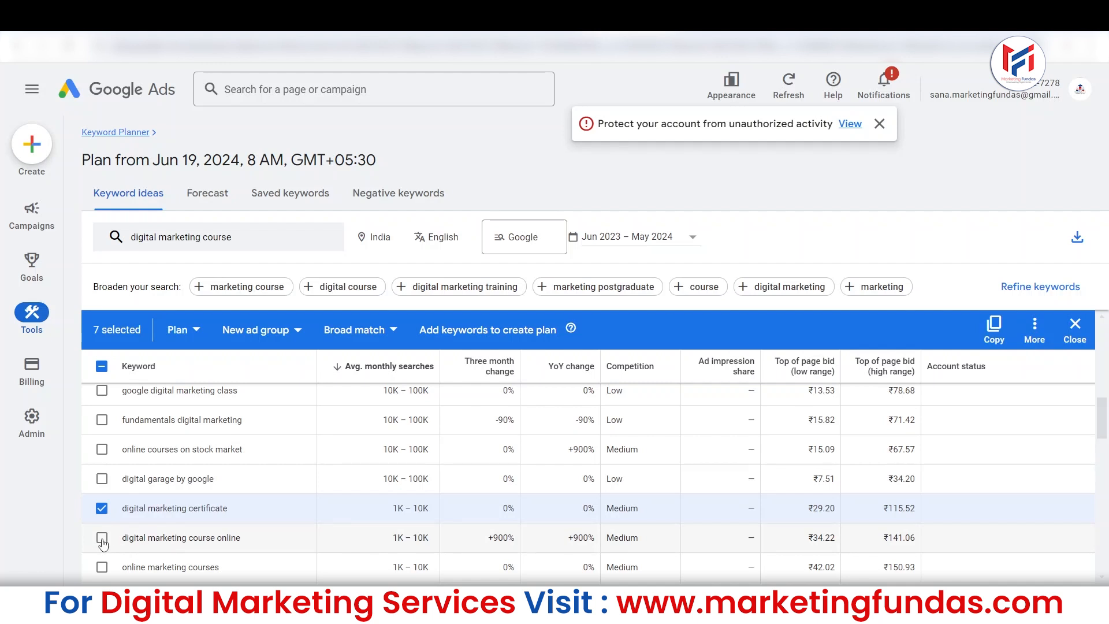
click(102, 538)
click(101, 568)
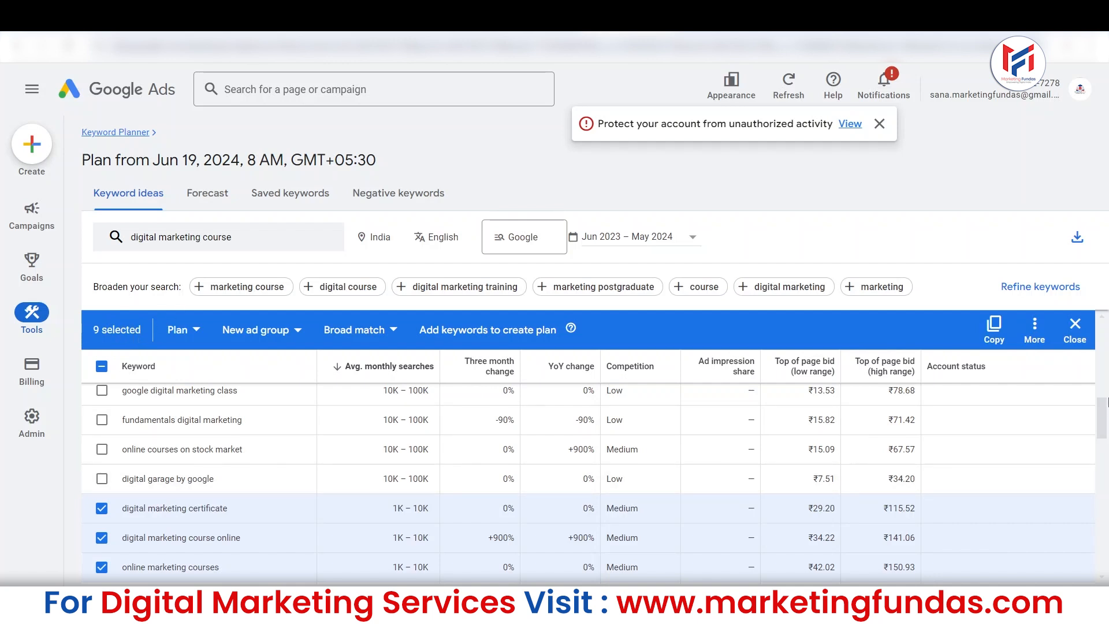
Copy the nine selected keywords and replace the whole list in the Google Keep note with them.
drag(1107, 401, 1107, 326)
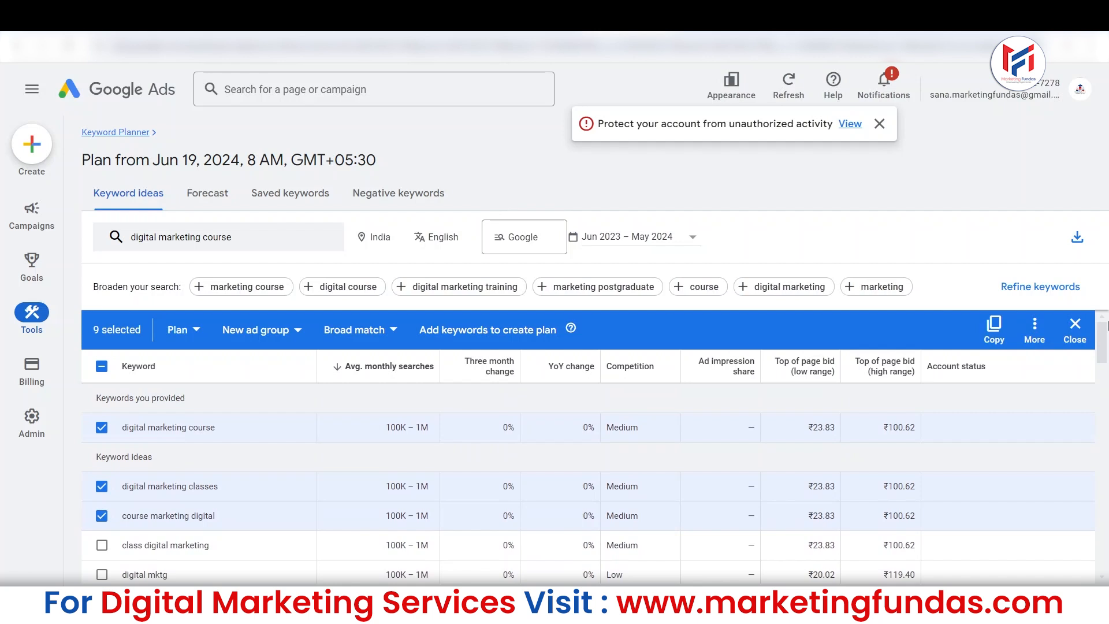
drag(1108, 326, 1107, 341)
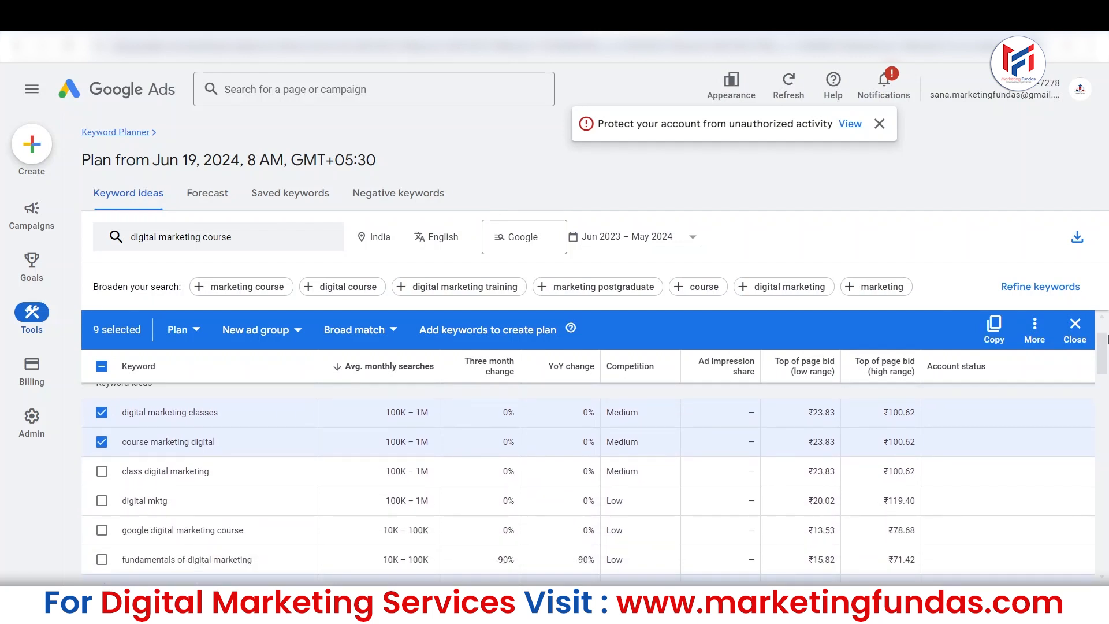
drag(1107, 340, 1105, 334)
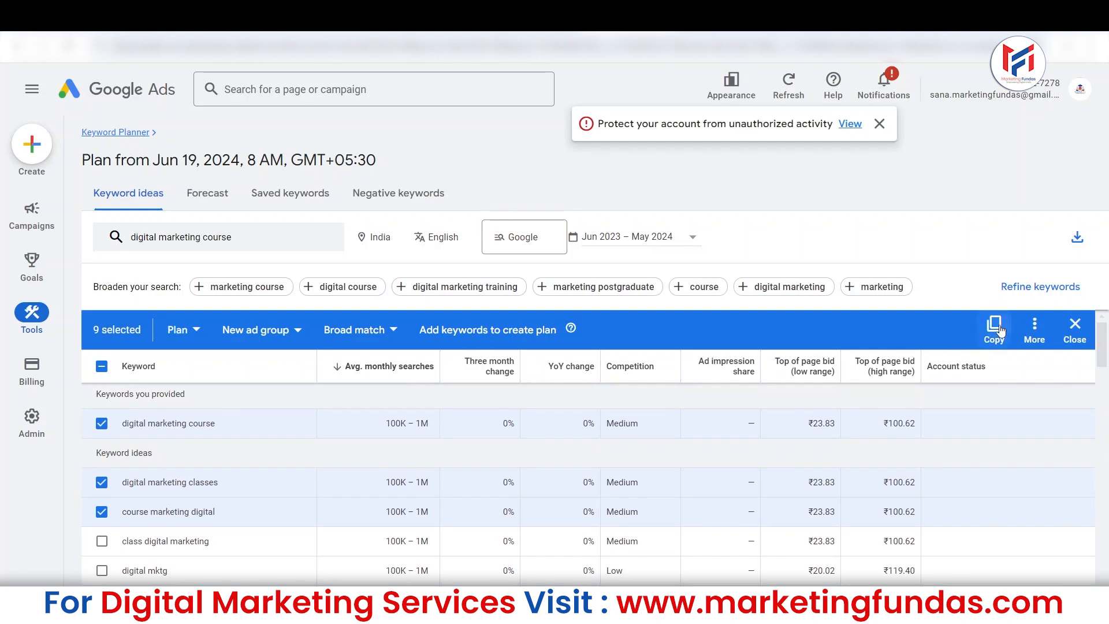
click(994, 327)
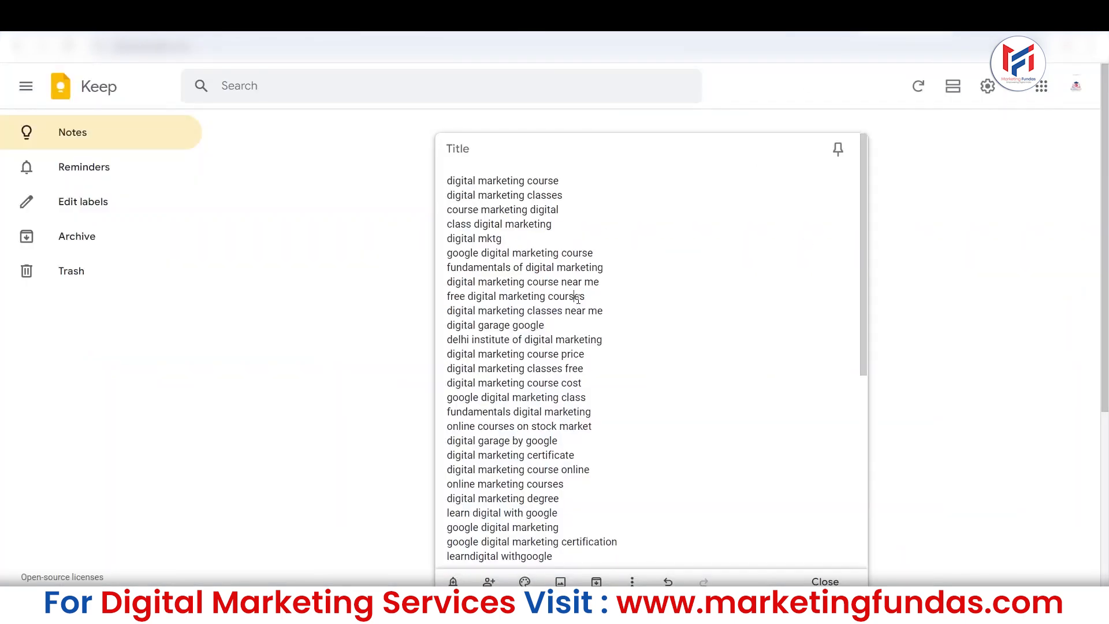
key(ctrl+a)
key(BackSpace)
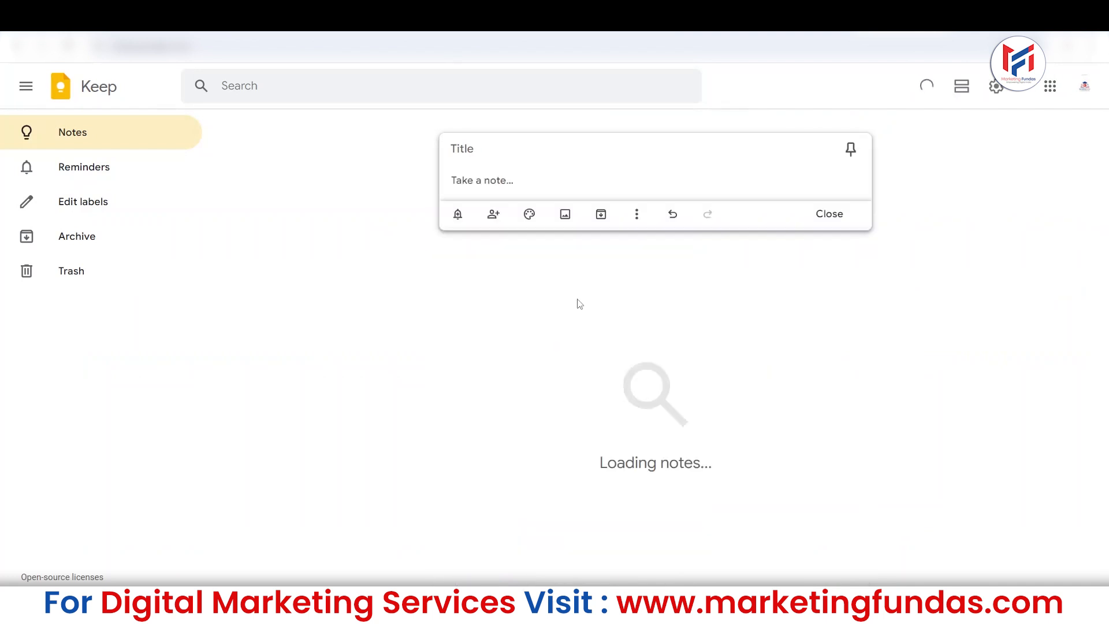
key(ctrl+v)
drag(447, 180, 594, 305)
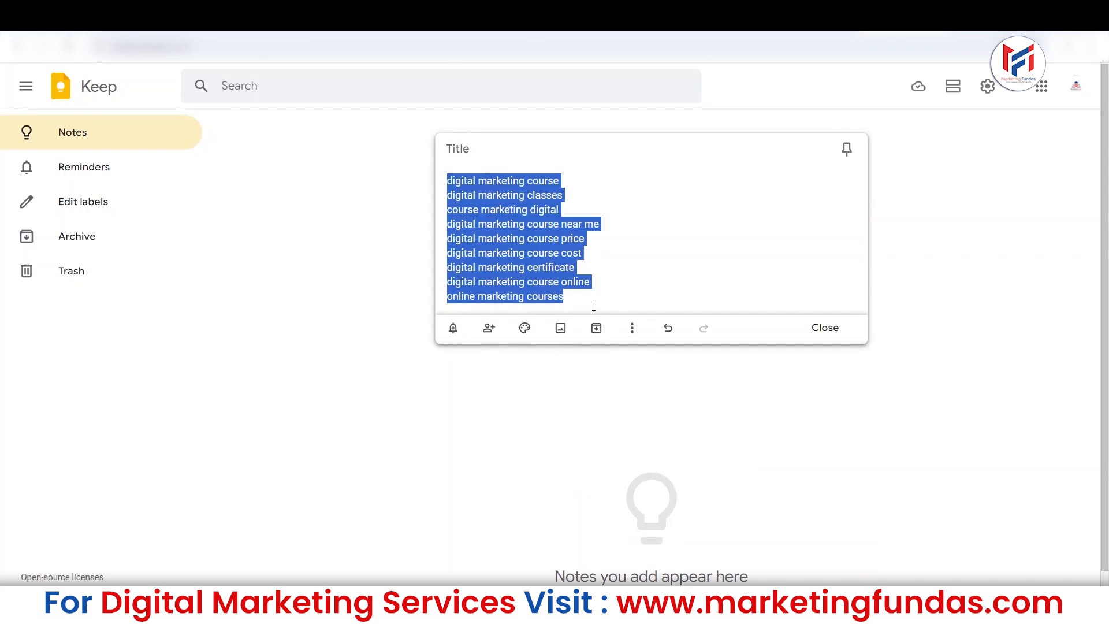
key(alt+Tab)
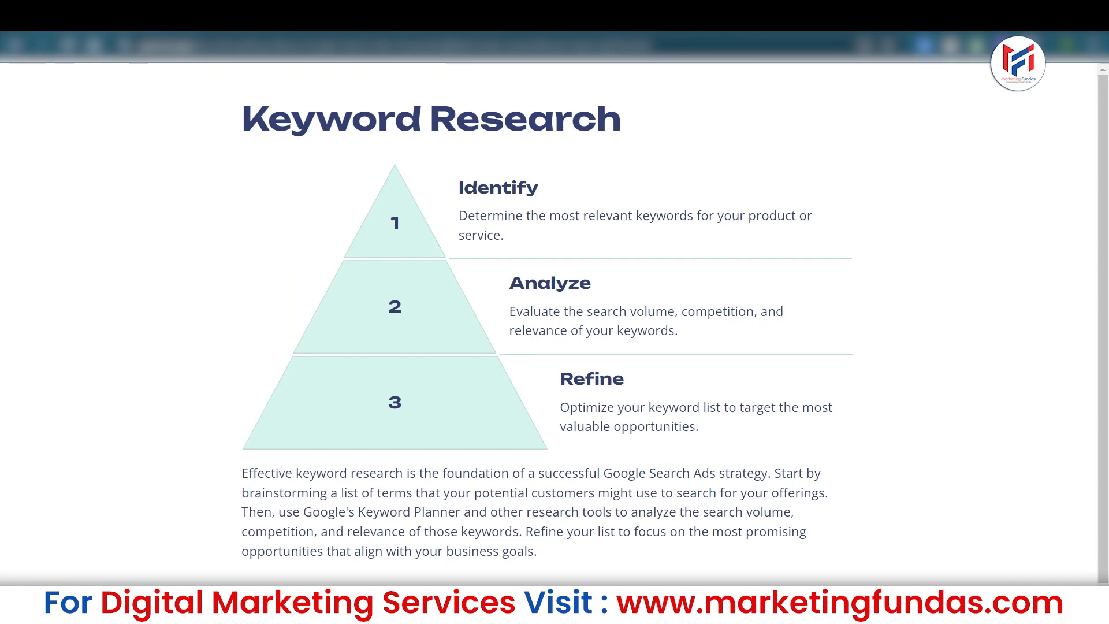
key(alt+Tab)
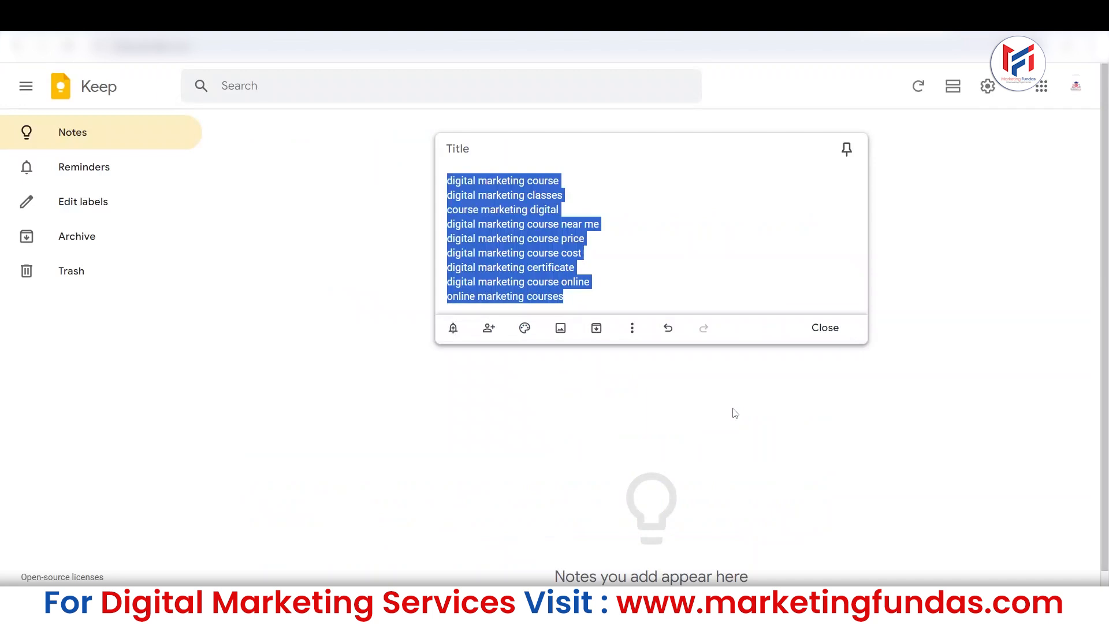
click(610, 294)
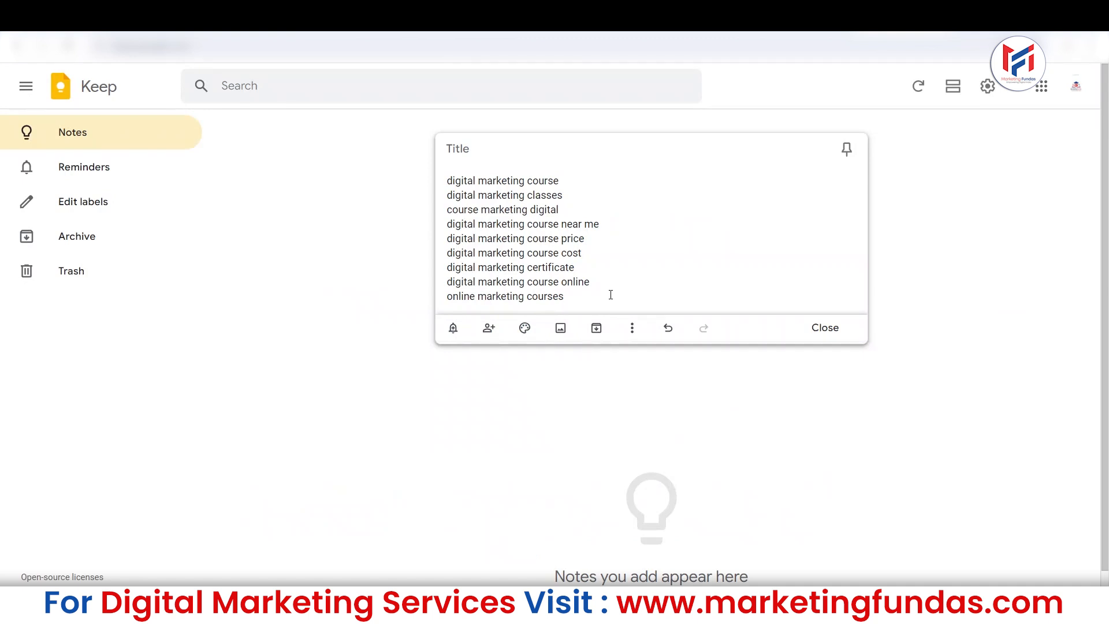
text(``)
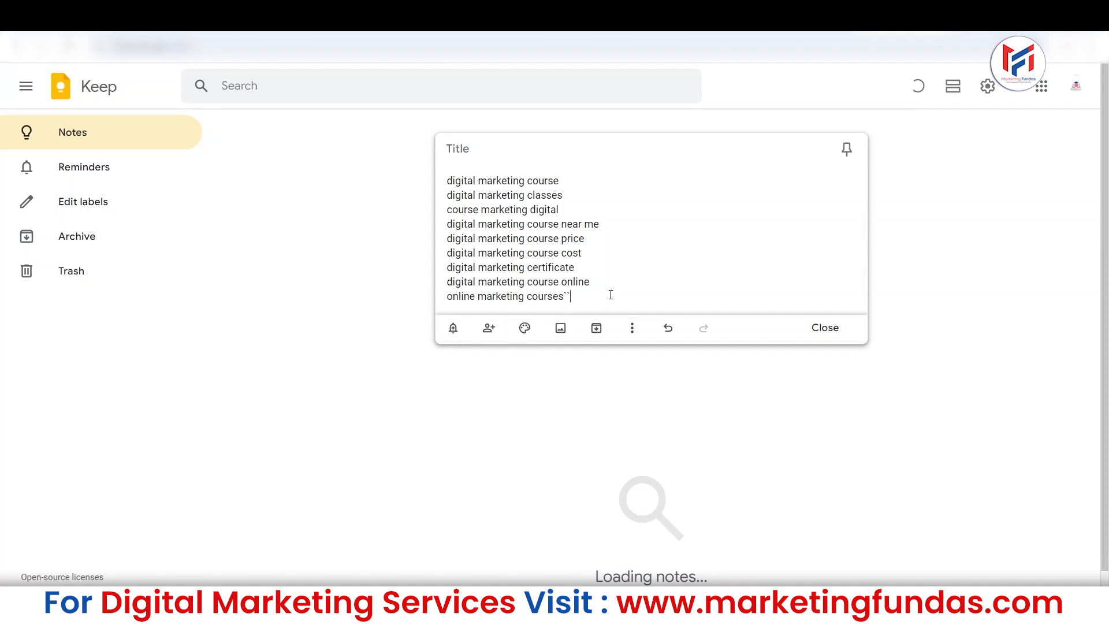
key(BackSpace)
key(BackSpace)
Compare the first three keywords in the note, highlighting each line in turn.
drag(564, 180, 433, 175)
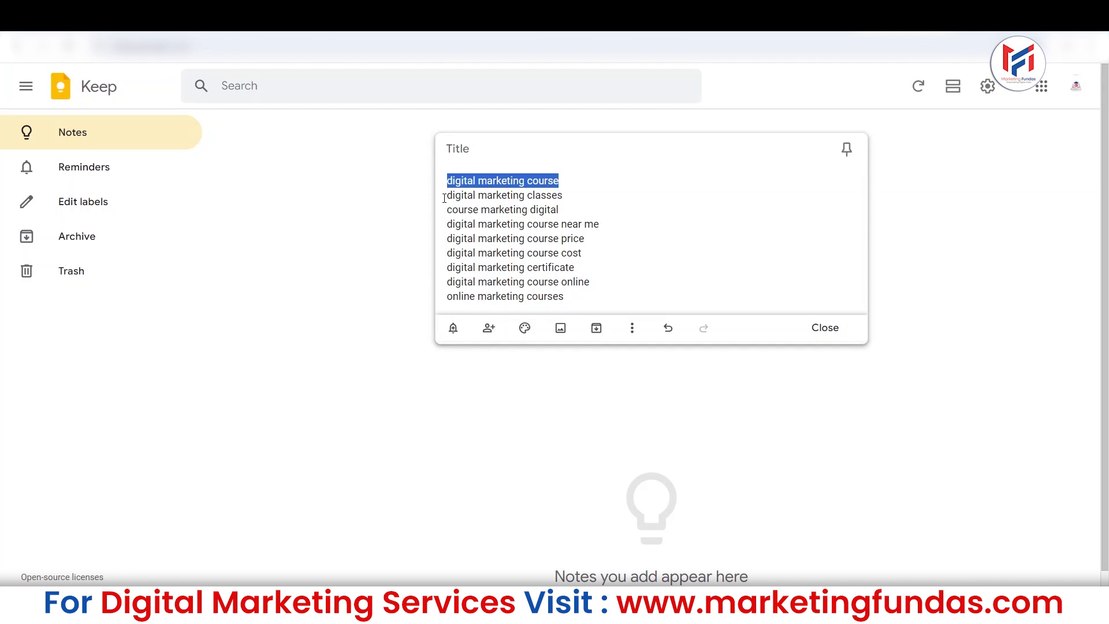
click(582, 176)
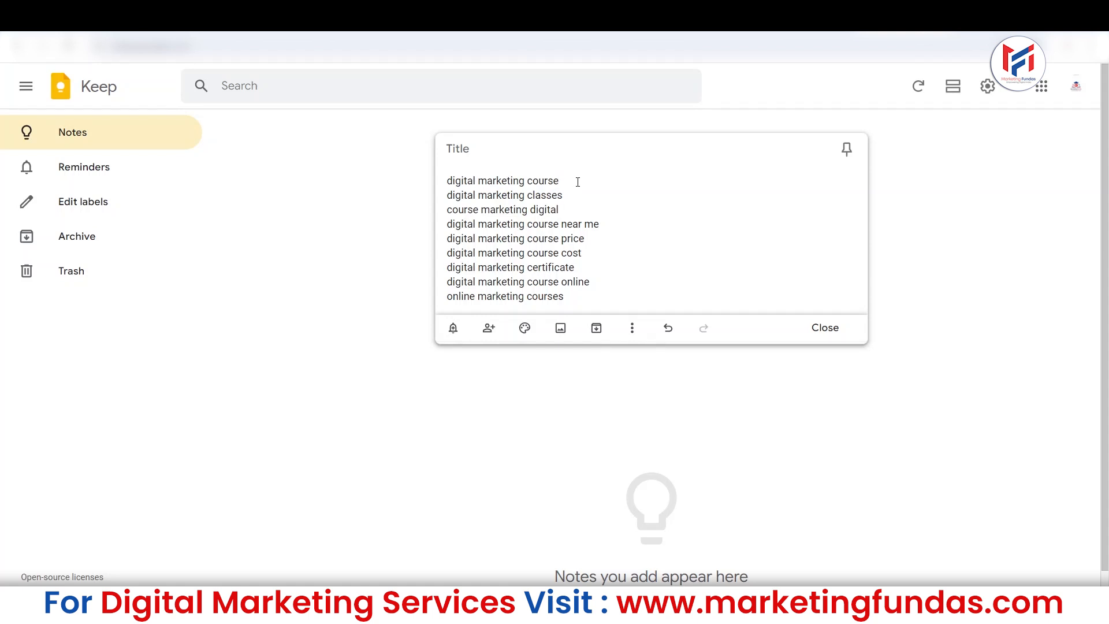
drag(578, 182, 372, 183)
triple_click(450, 195)
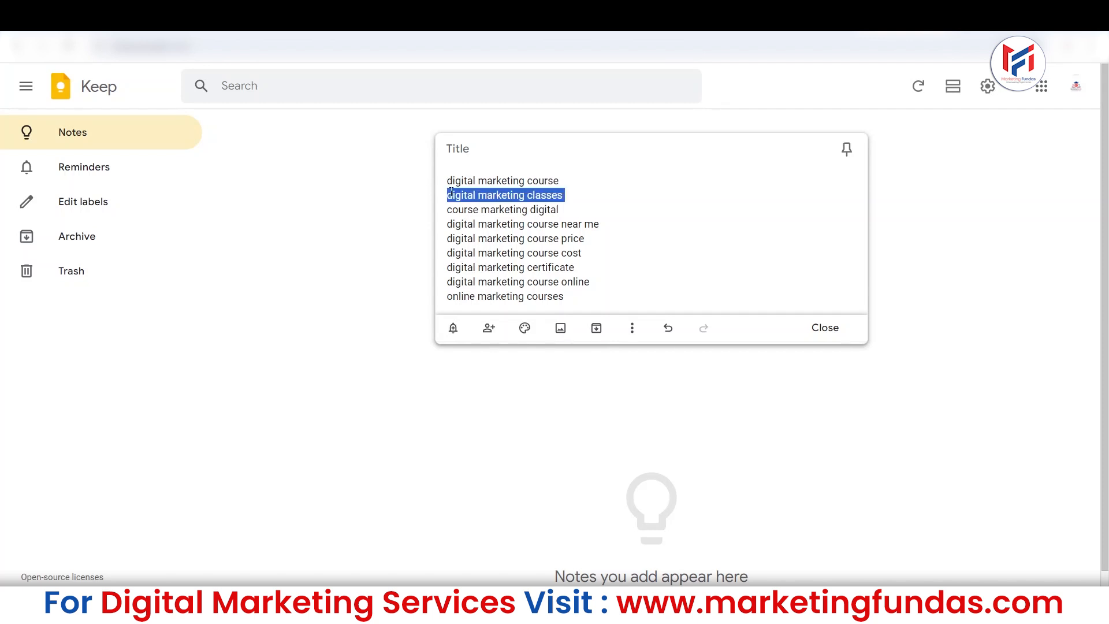
triple_click(465, 213)
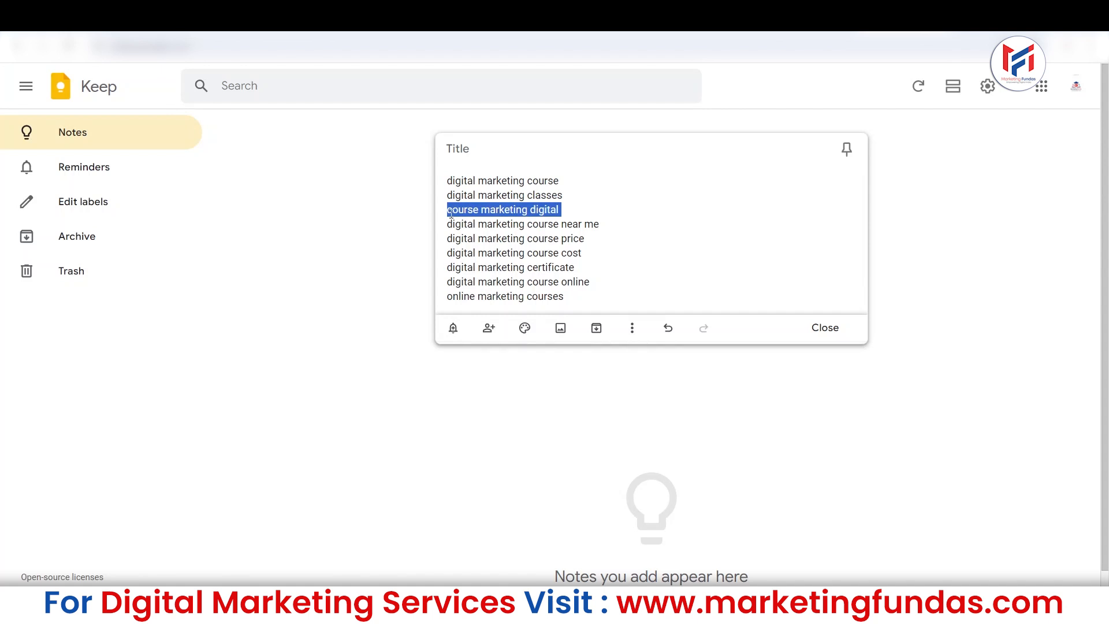
Delete the keyword "course marketing digital" and its line from the note.
key(ctrl+z)
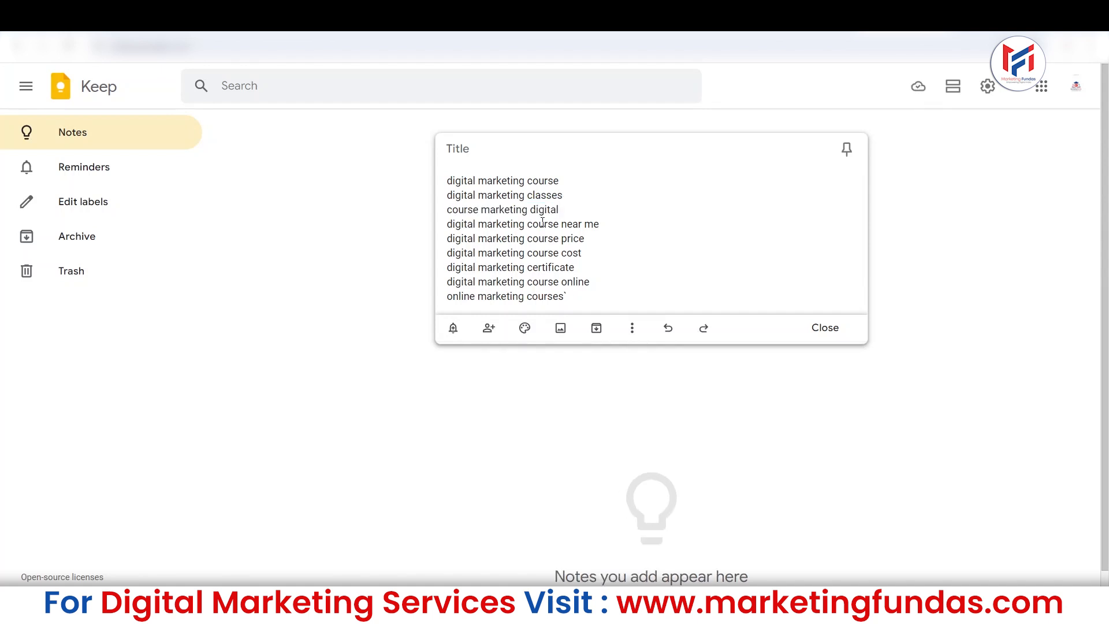
key(BackSpace)
drag(575, 210, 385, 221)
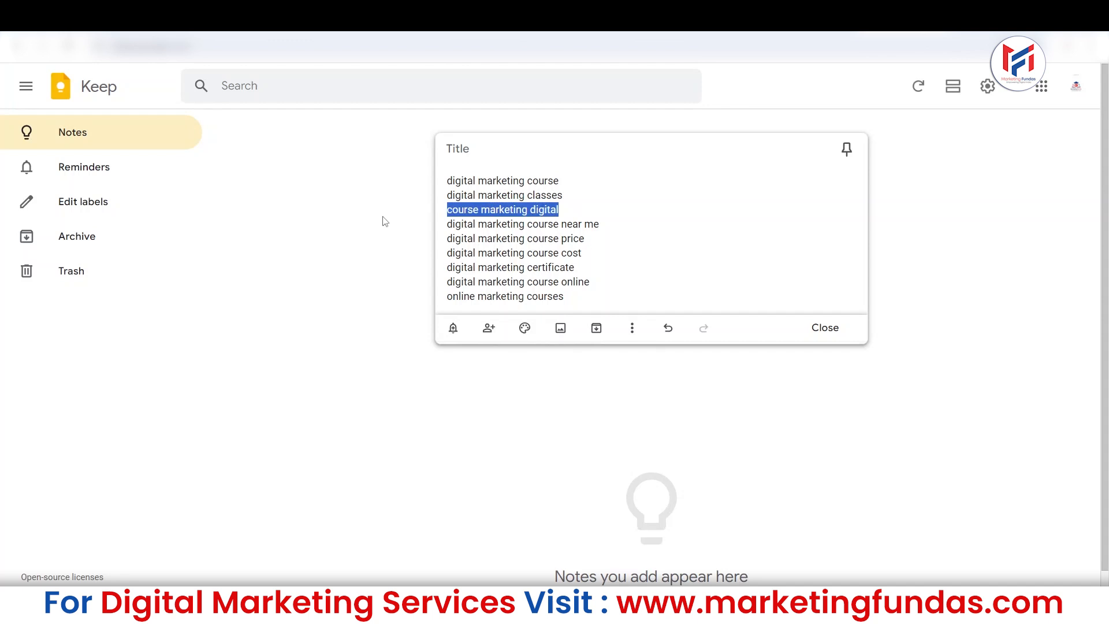
key(BackSpace)
key(BackSpace)
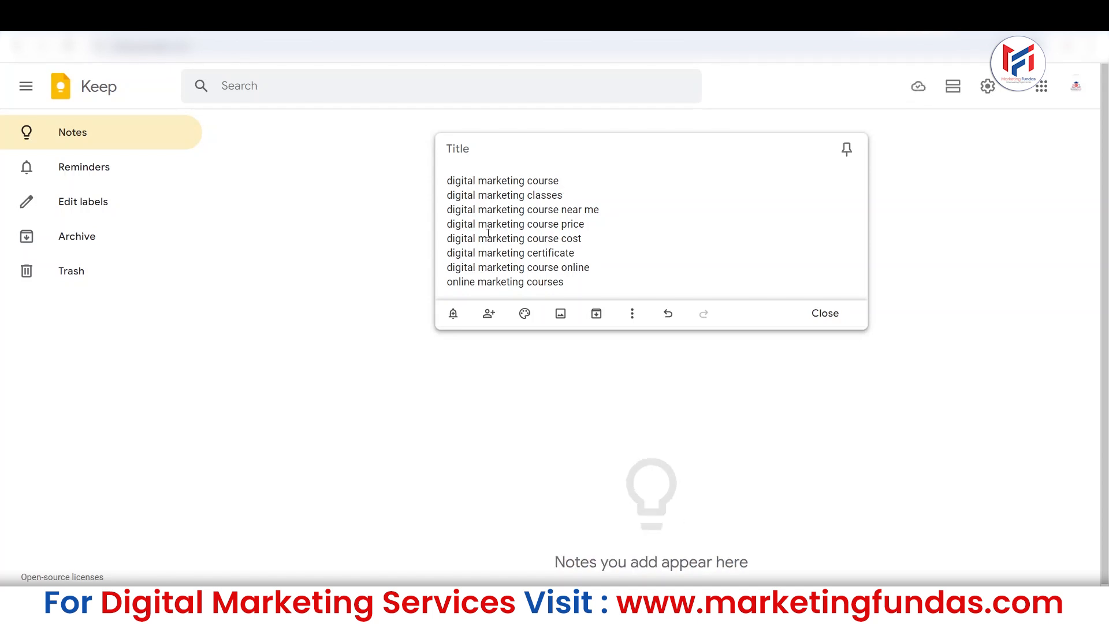
key(ctrl+a)
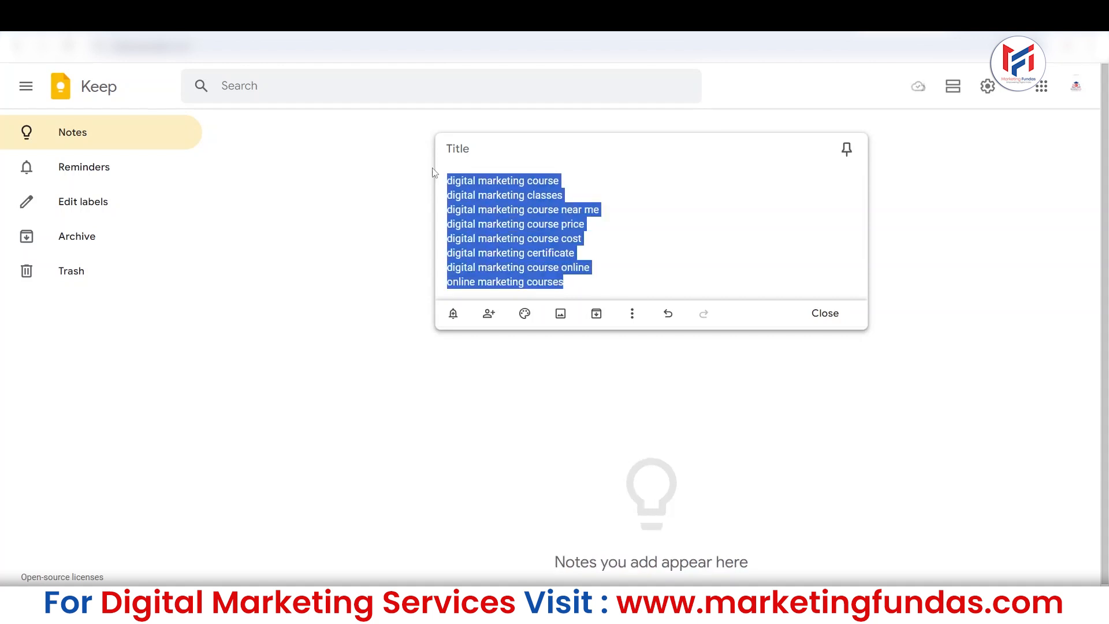
text(`)
key(ctrl+z)
key(ctrl+z)
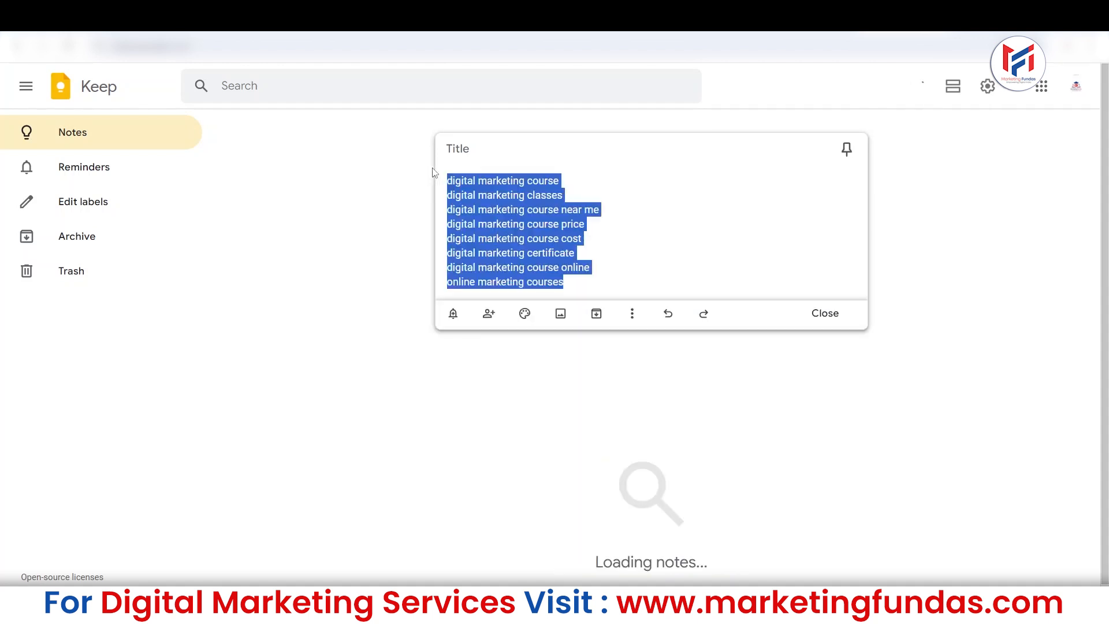
click(593, 289)
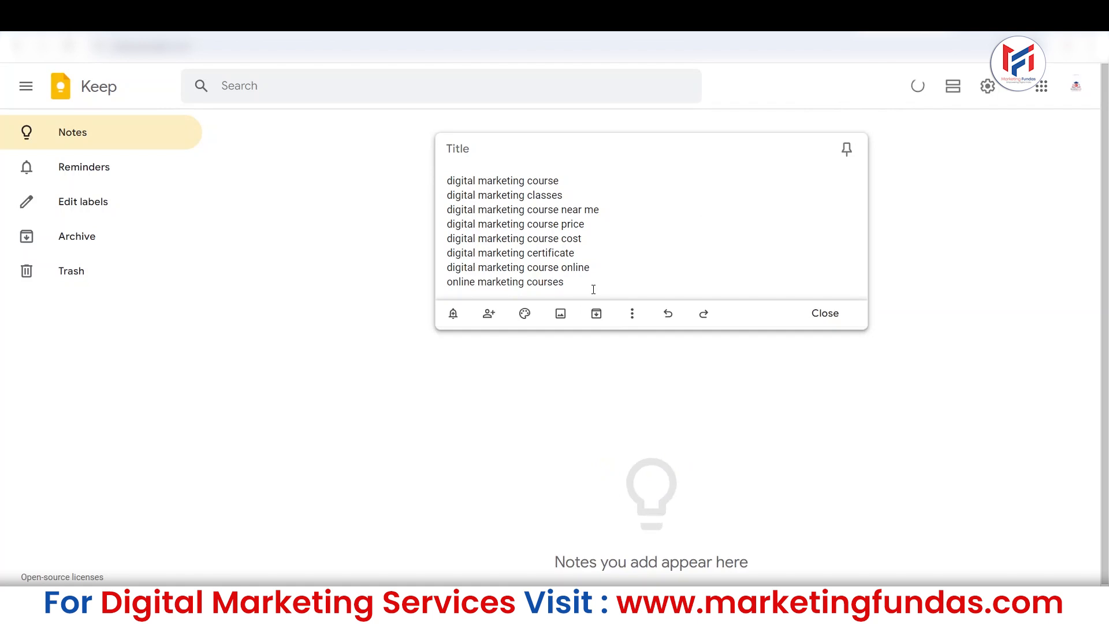
Title the keyword note "Keywords For Google Search Ads" and close it.
click(515, 146)
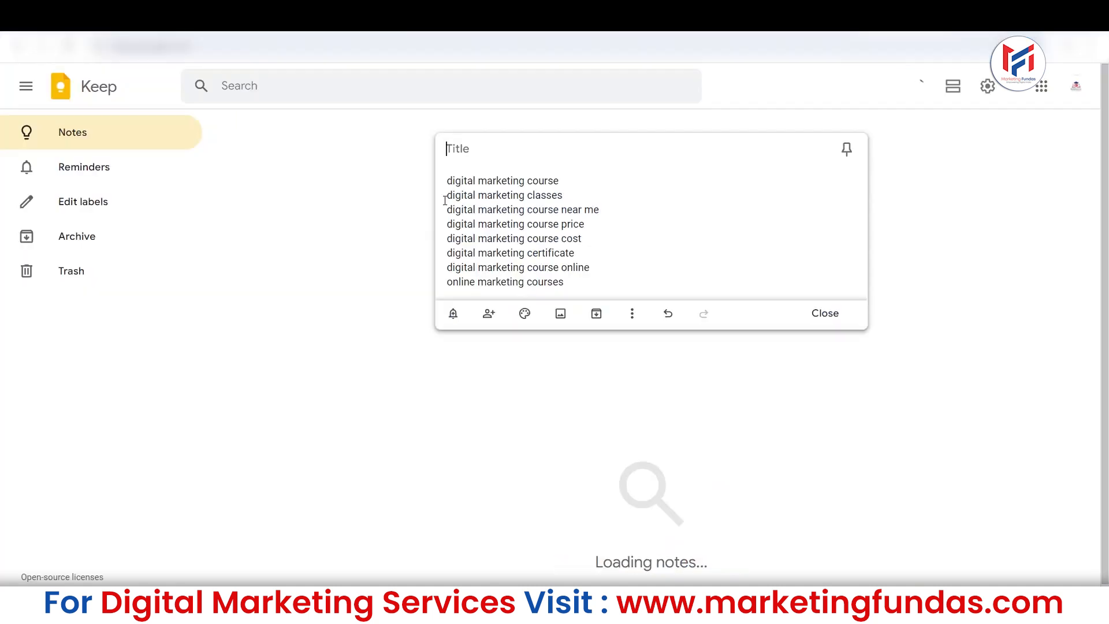
text(`)
key(BackSpace)
text(Keyw)
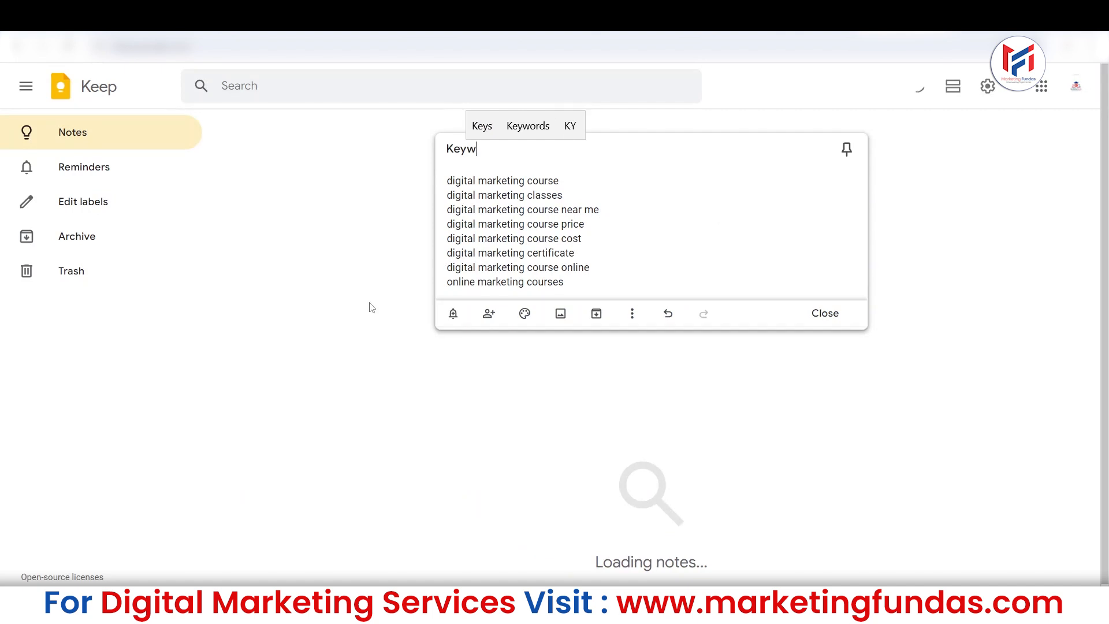
text(ords For )
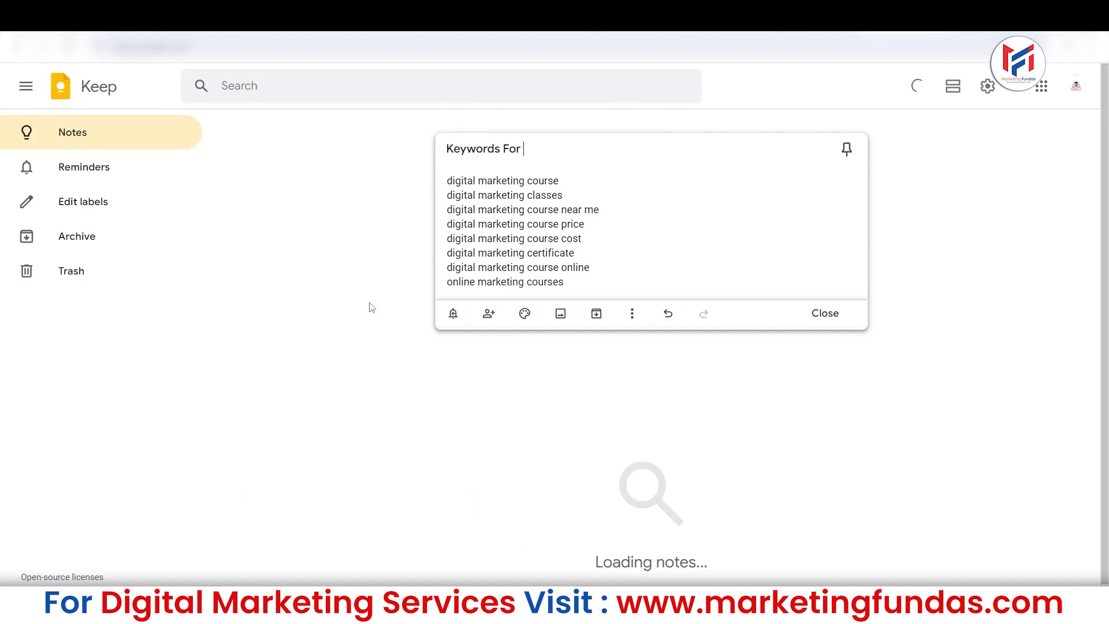
text(Google Search Ads)
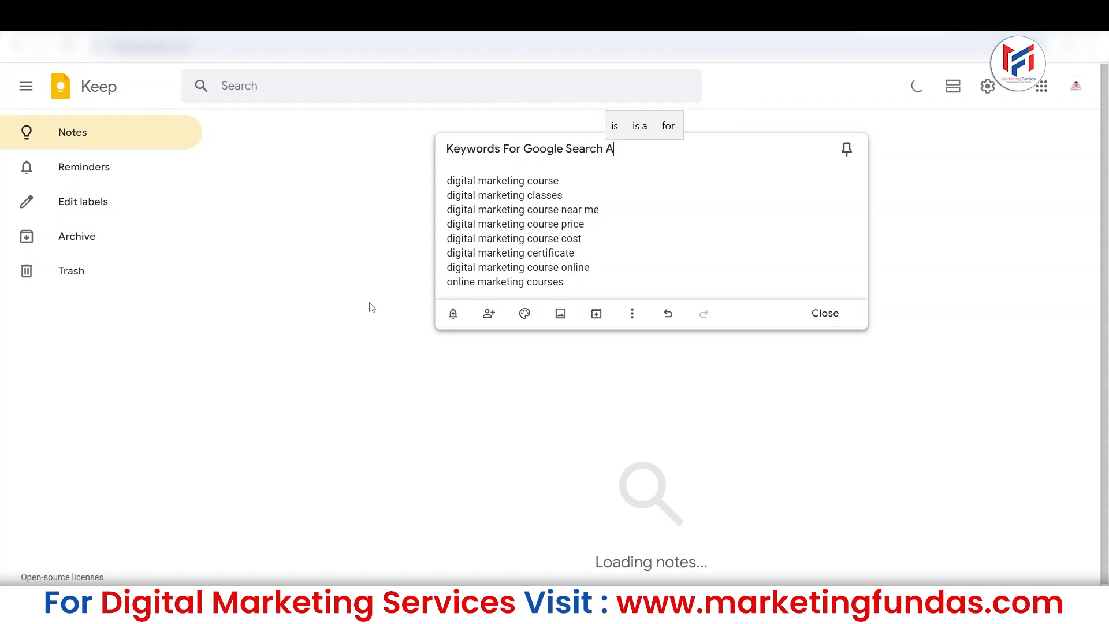
click(309, 319)
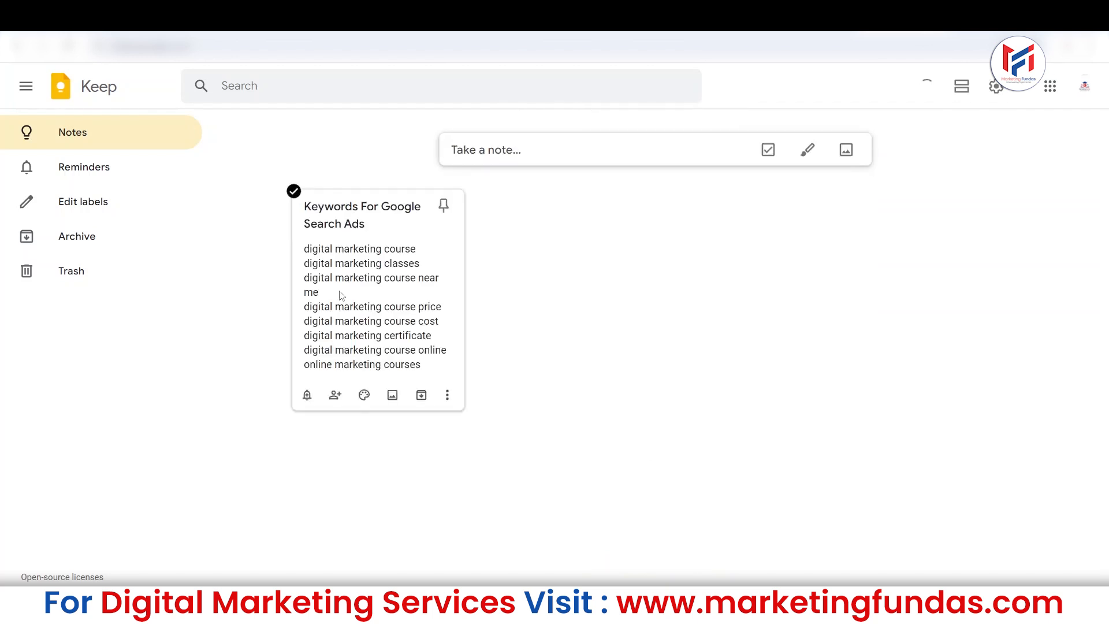
Switch to the presentation and advance from the Keyword Research slide to the Ad Copywriting slide.
click(352, 282)
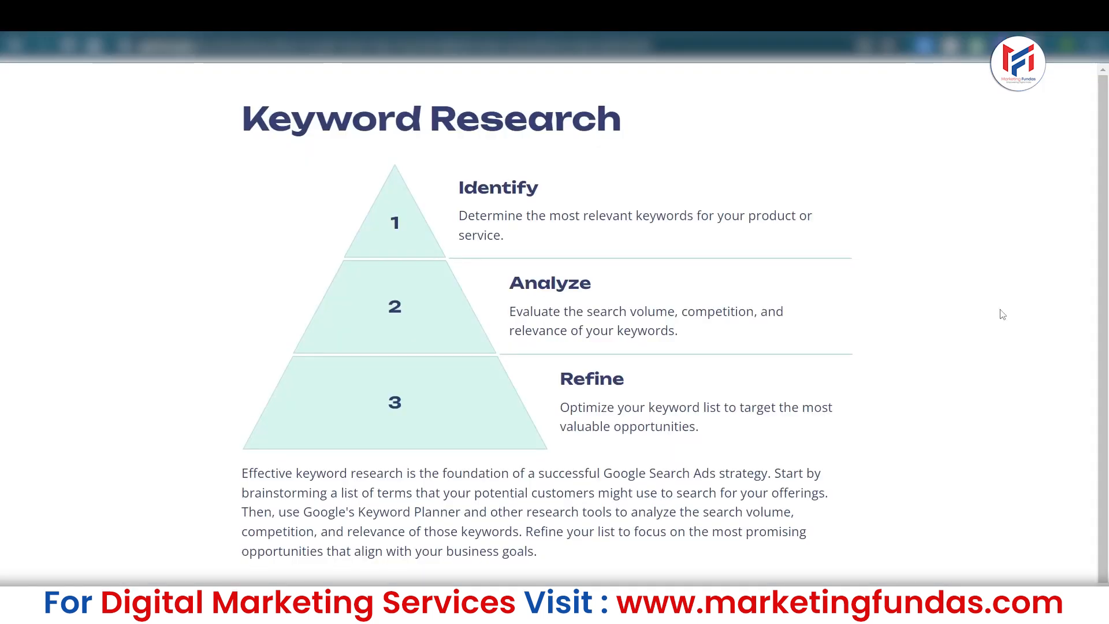
key(Right)
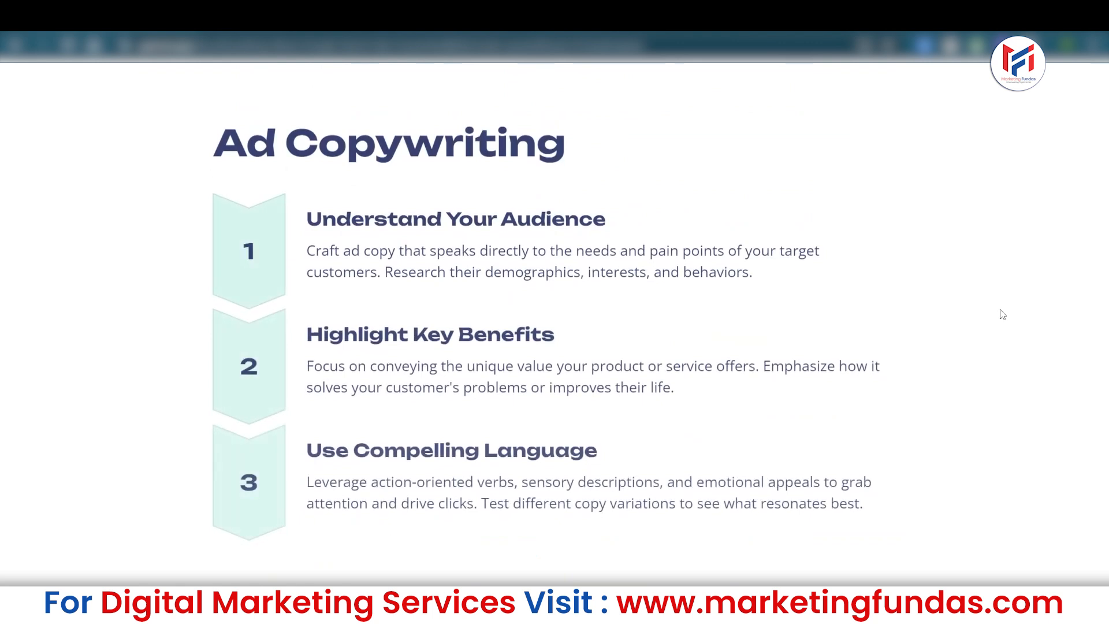
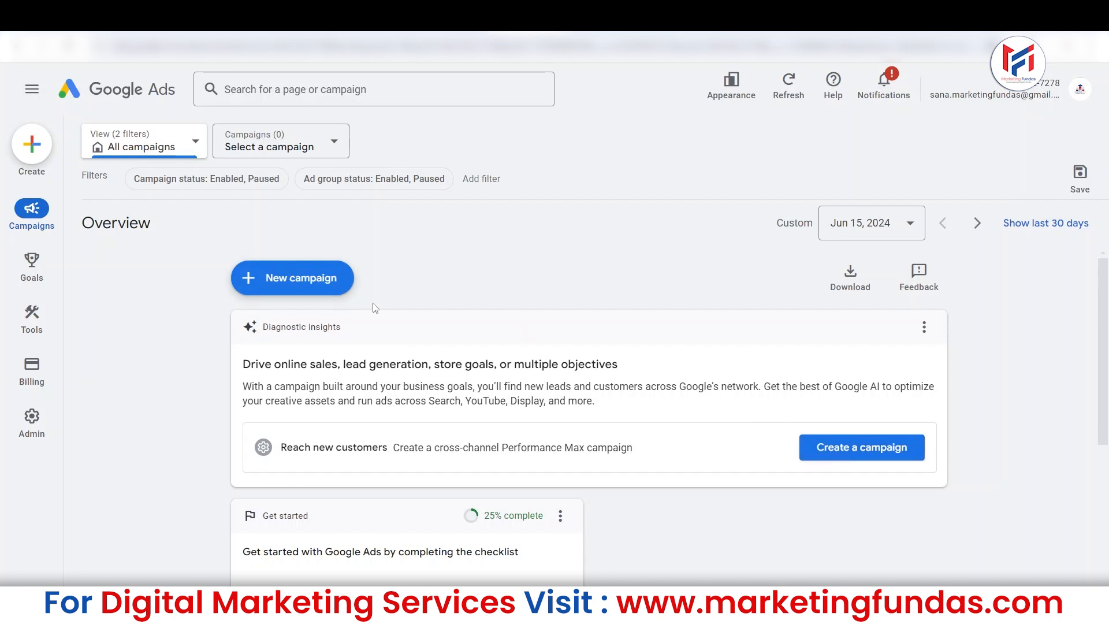
Switch to Google Ads and start creating a new campaign.
click(30, 148)
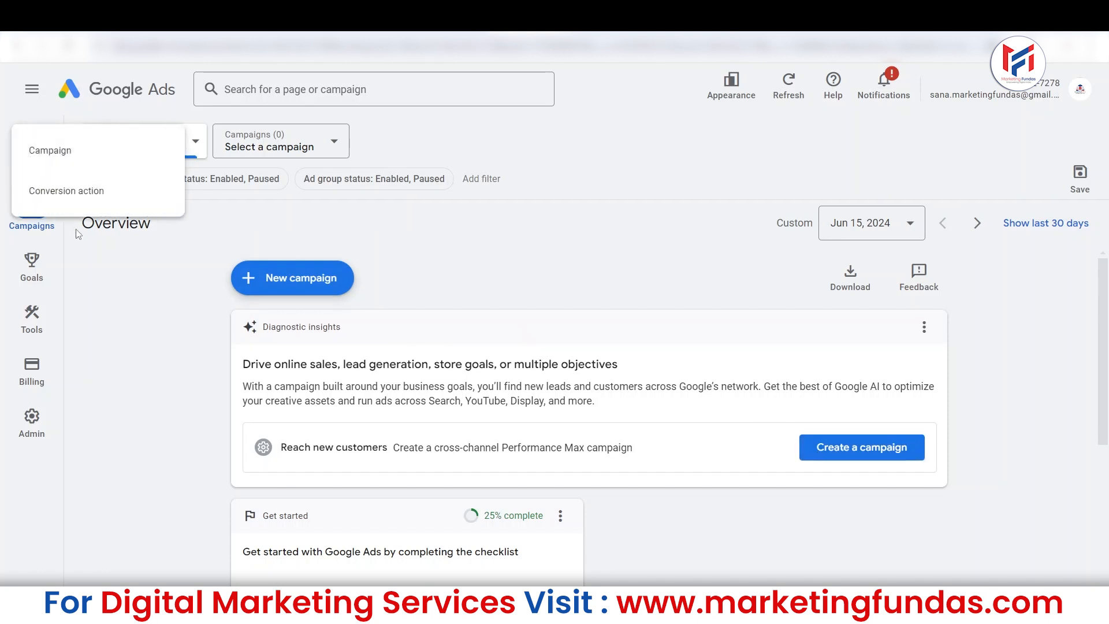
click(91, 167)
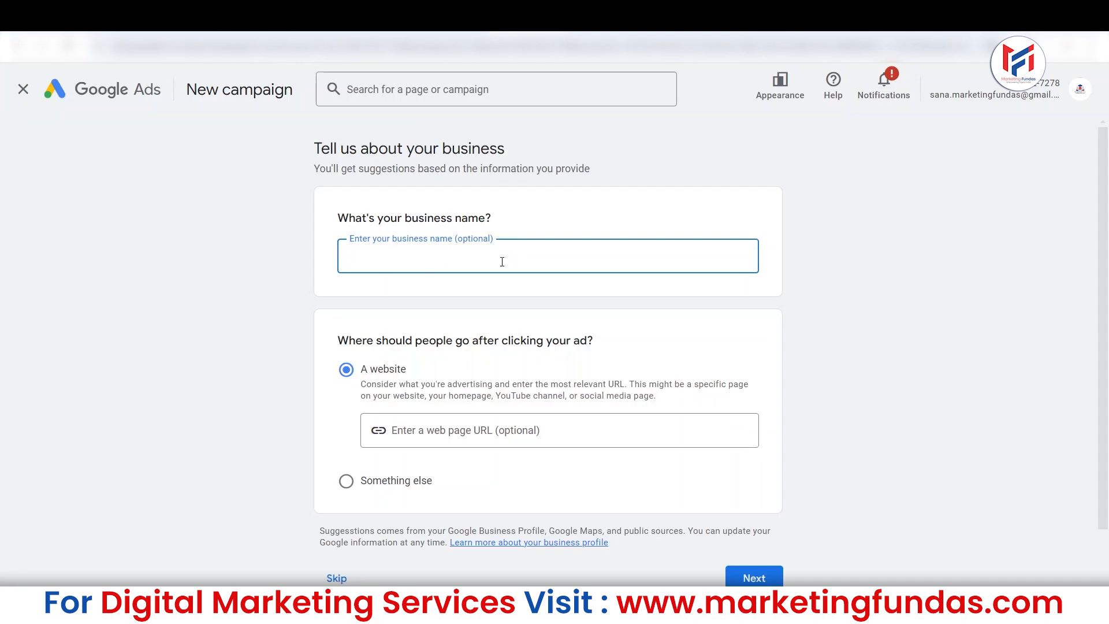
scroll(1108, 296, down, 1)
scroll(1107, 283, up, 1)
scroll(1107, 283, down, 2)
scroll(1108, 301, up, 1)
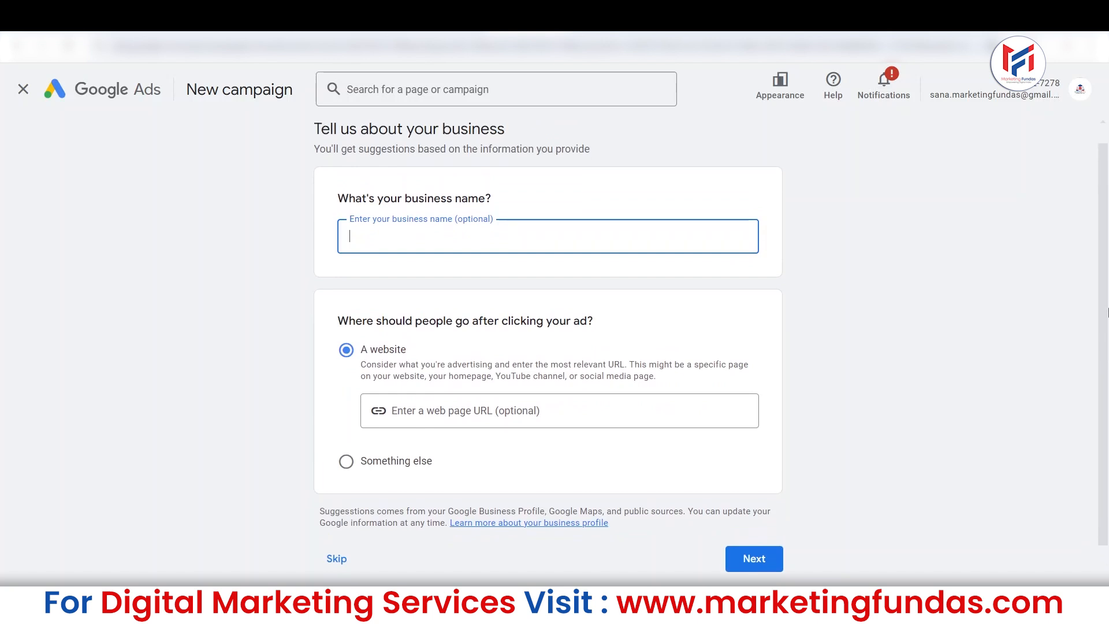
Leave the business name and web page URL empty and skip the business information page.
drag(333, 201, 470, 218)
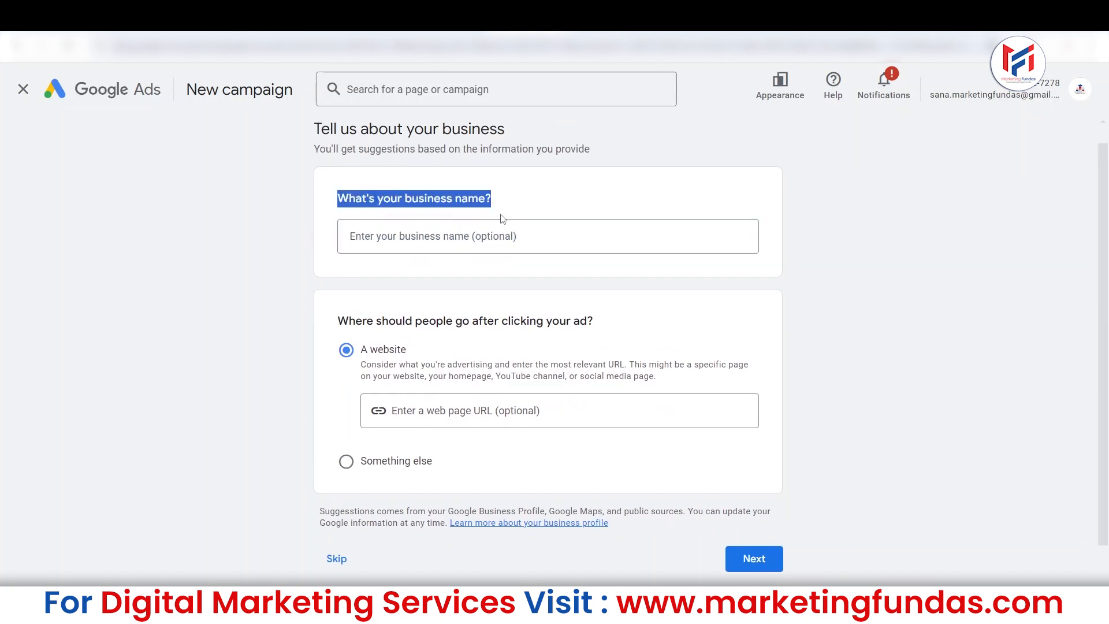
click(450, 237)
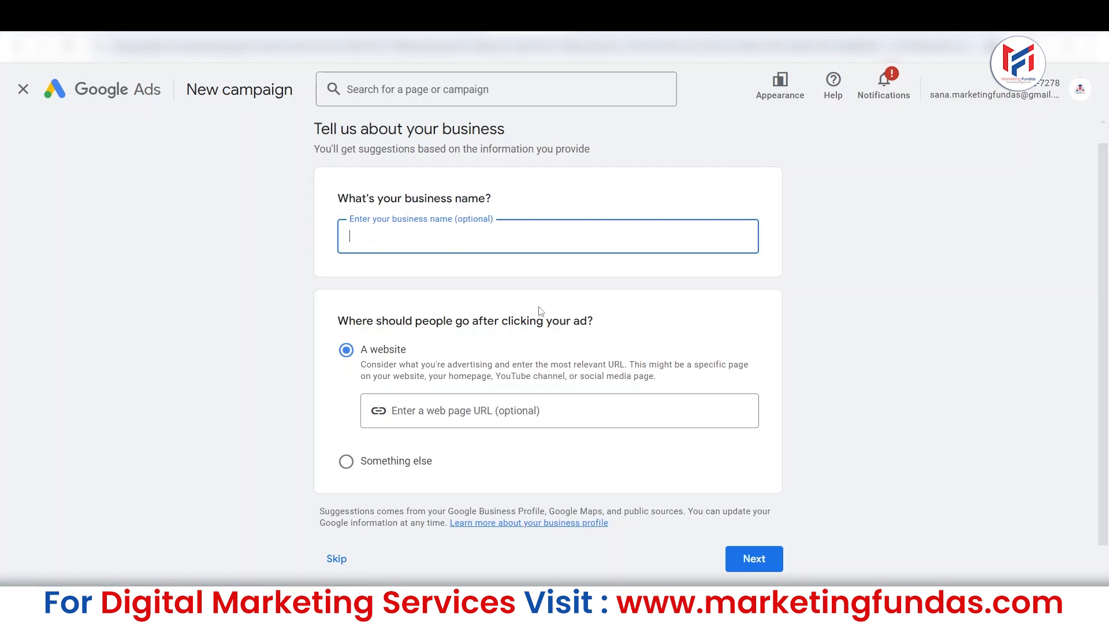
click(436, 418)
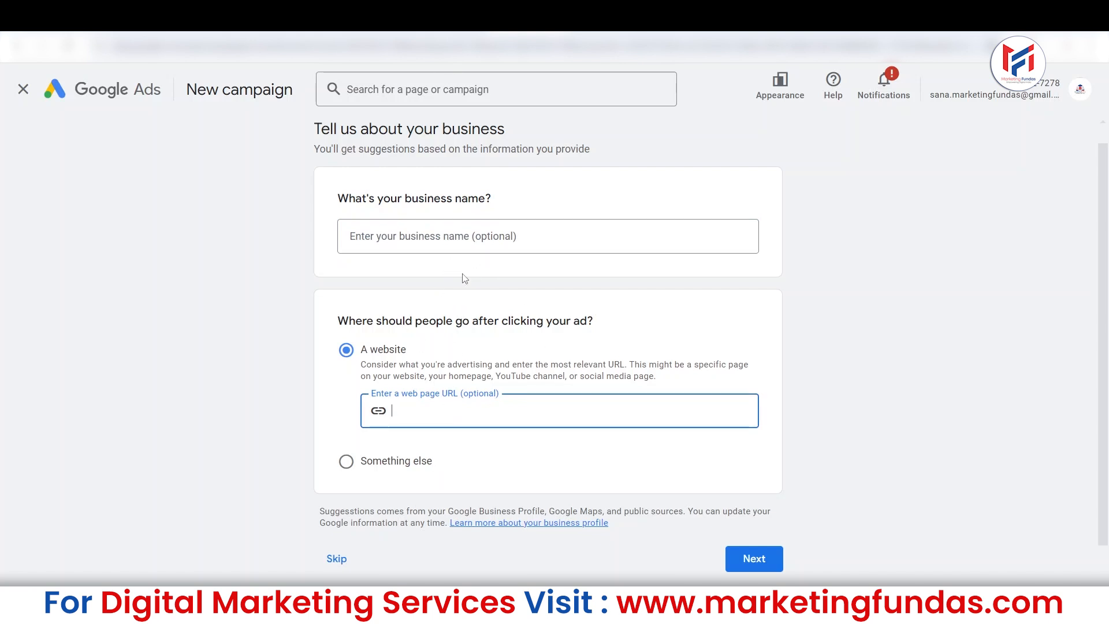
scroll(1011, 376, down, 1)
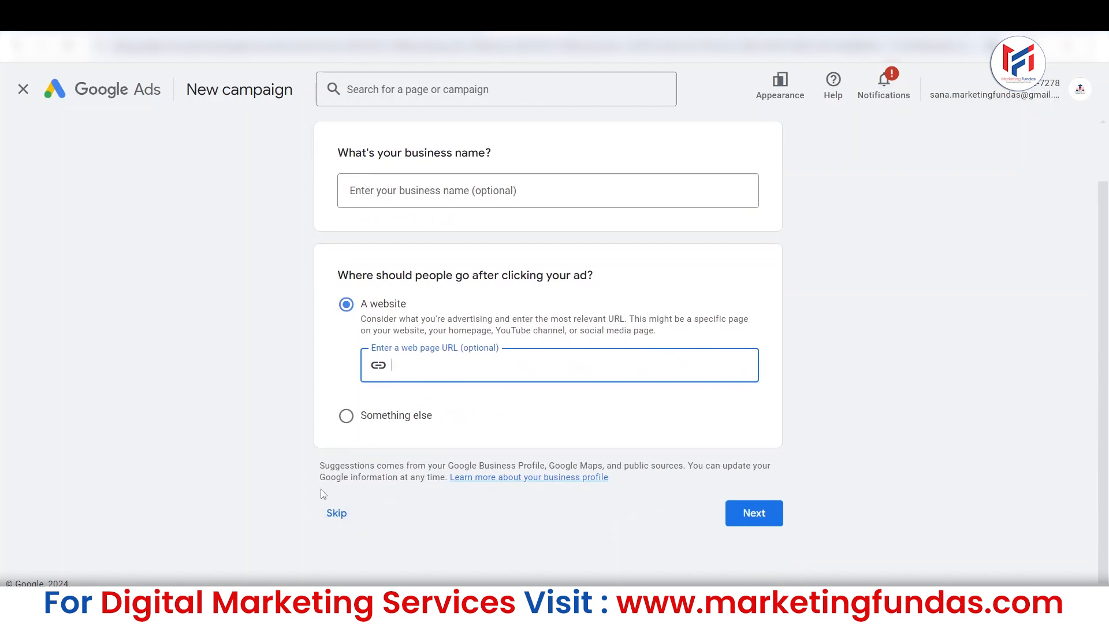
click(334, 519)
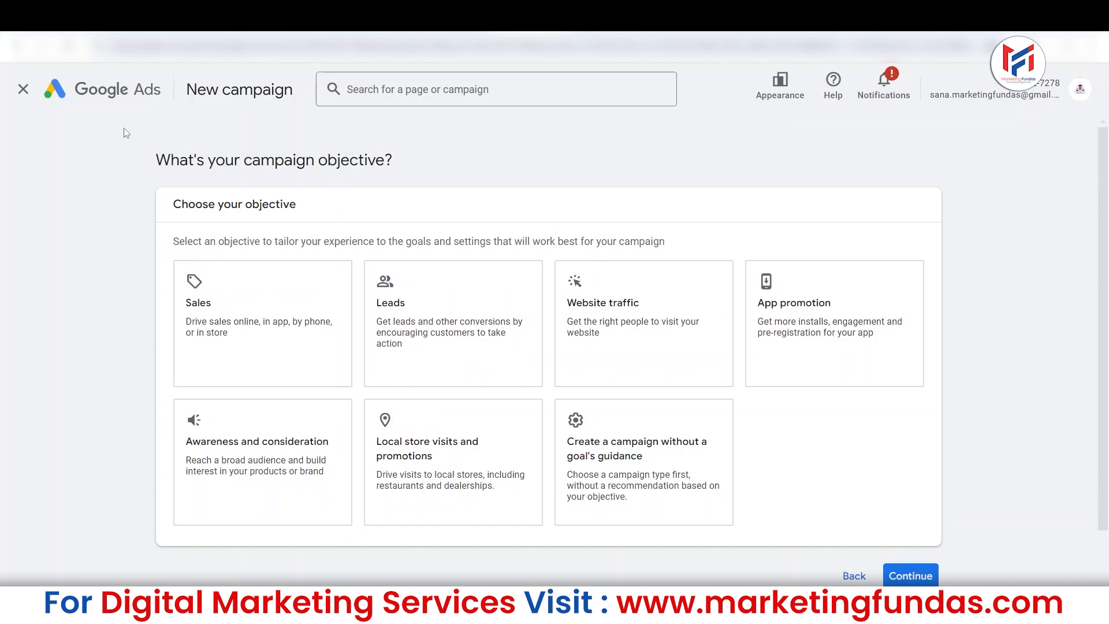
Choose the "Create a campaign without a goal's guidance" objective and review the campaign types it offers.
scroll(1108, 164, down, 1)
scroll(1108, 164, up, 1)
drag(181, 204, 307, 208)
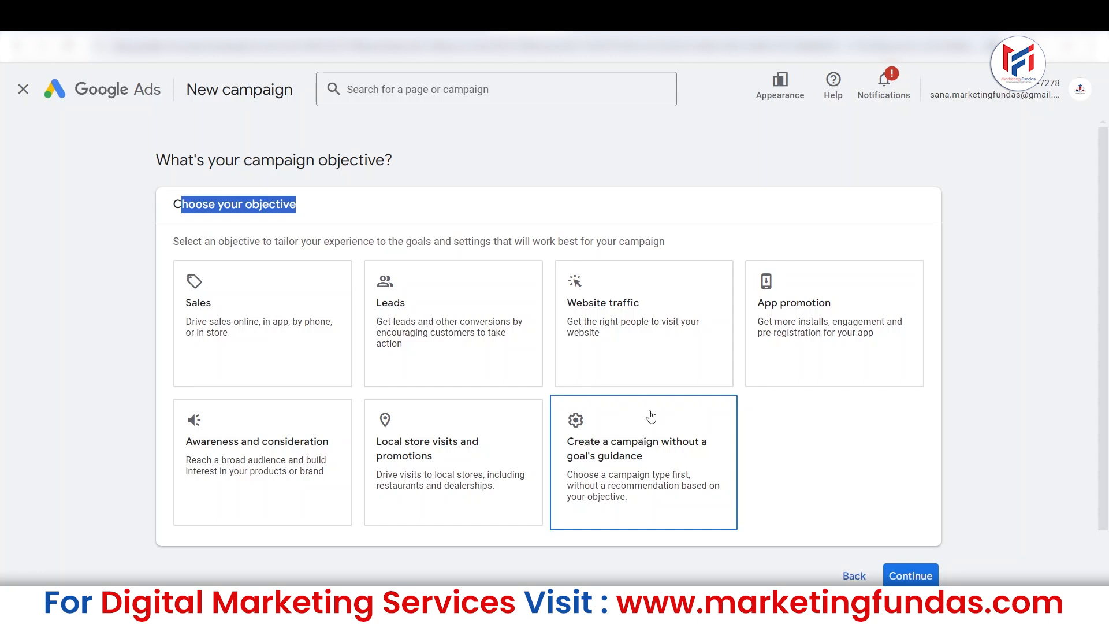
click(615, 475)
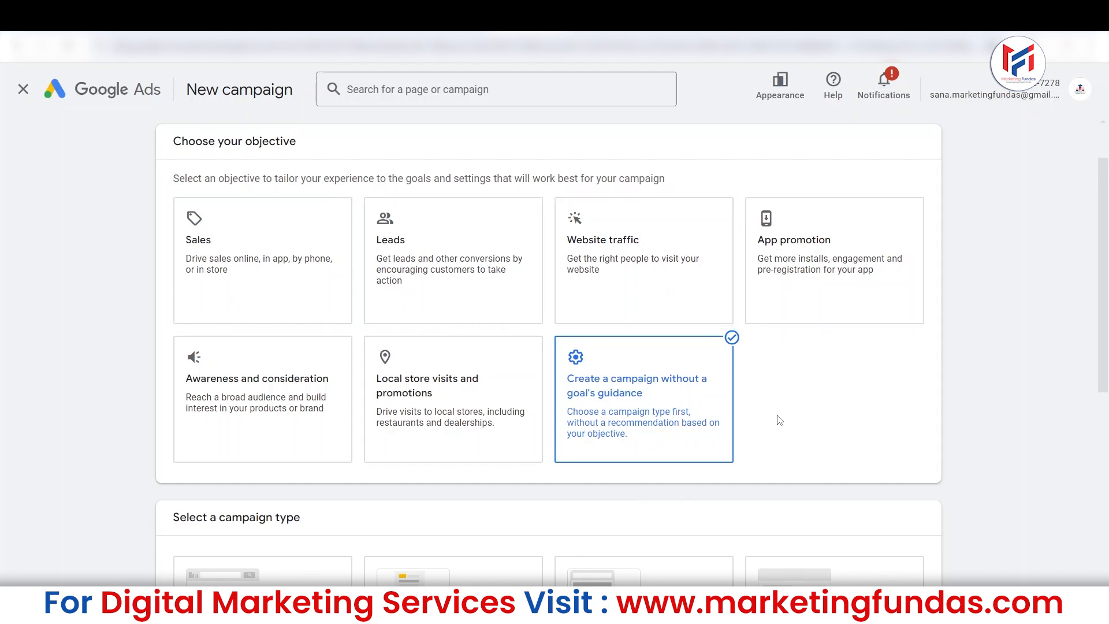
scroll(743, 382, down, 3)
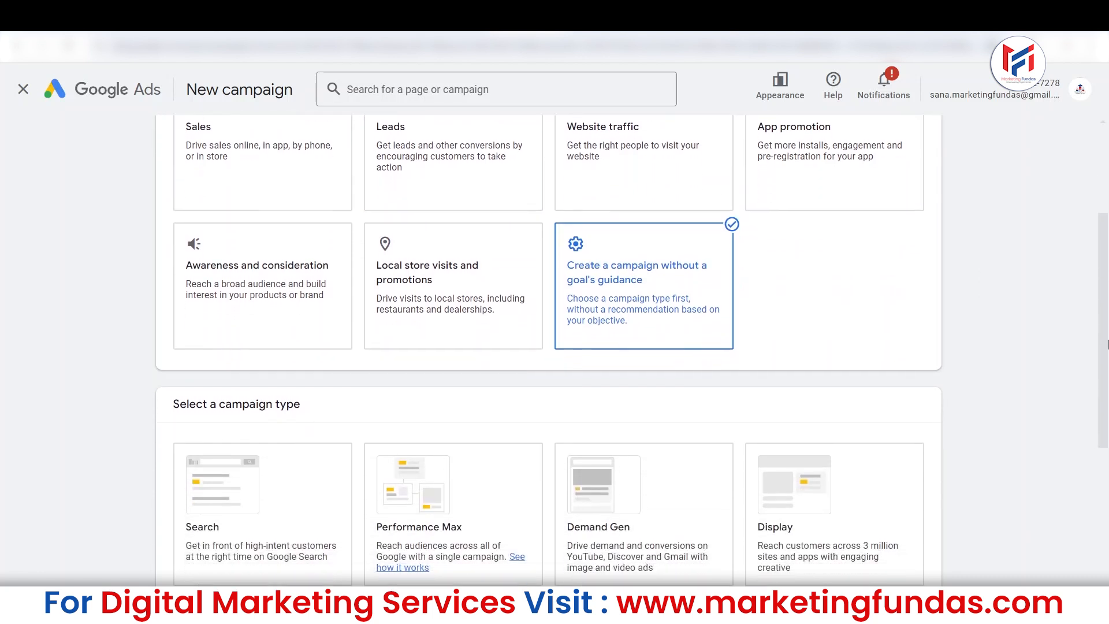
scroll(1106, 384, down, 2)
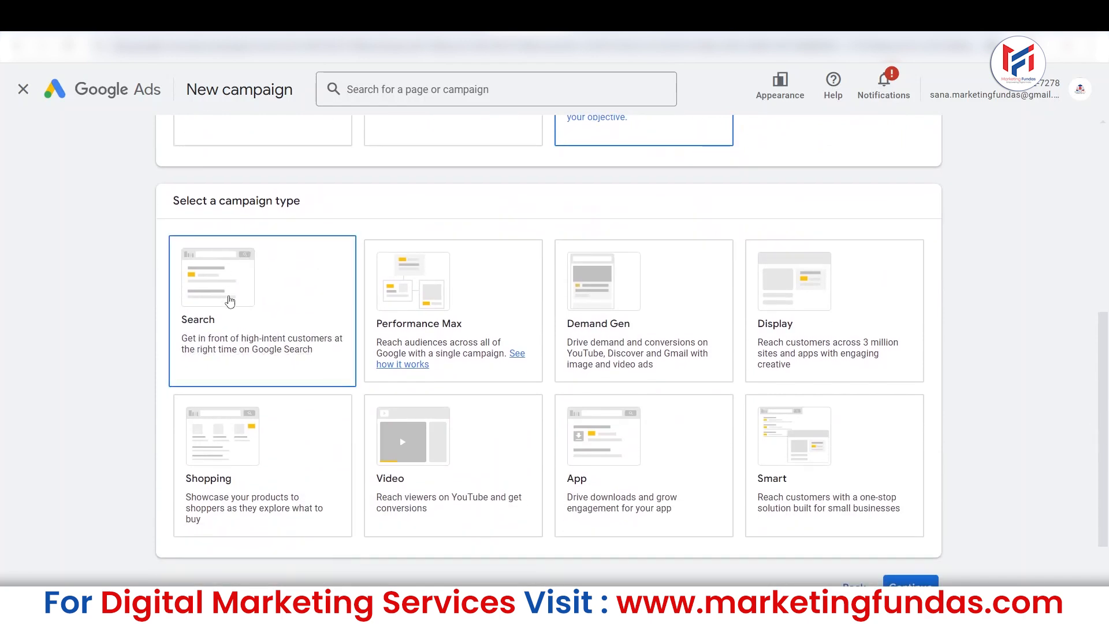
scroll(278, 278, up, 5)
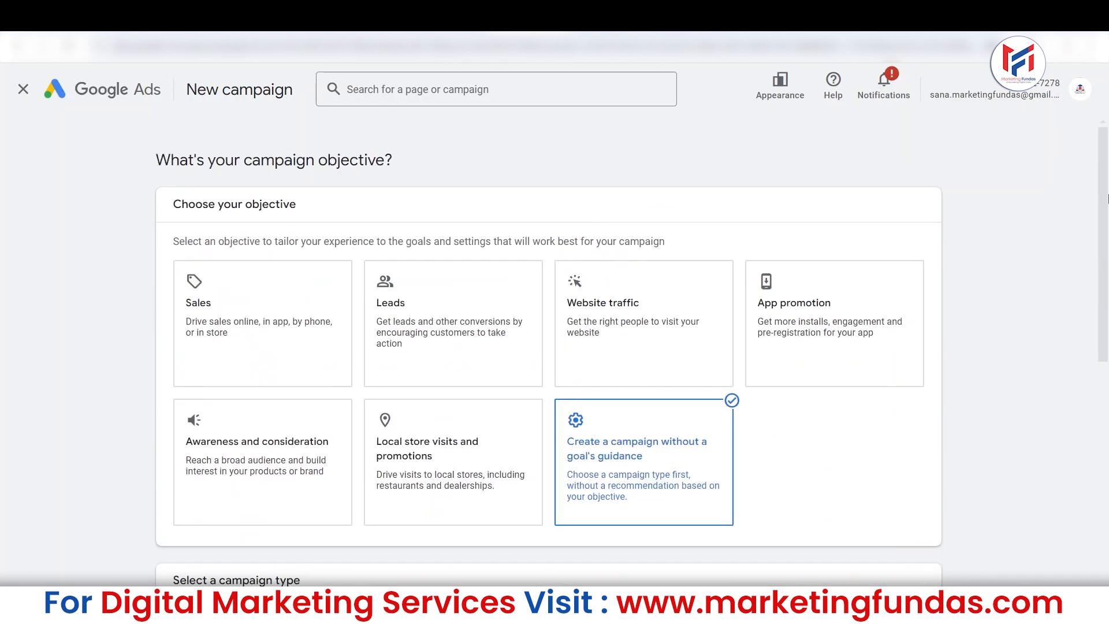
Choose the Sales objective and exit the conversion goals guide.
click(278, 278)
scroll(695, 330, down, 6)
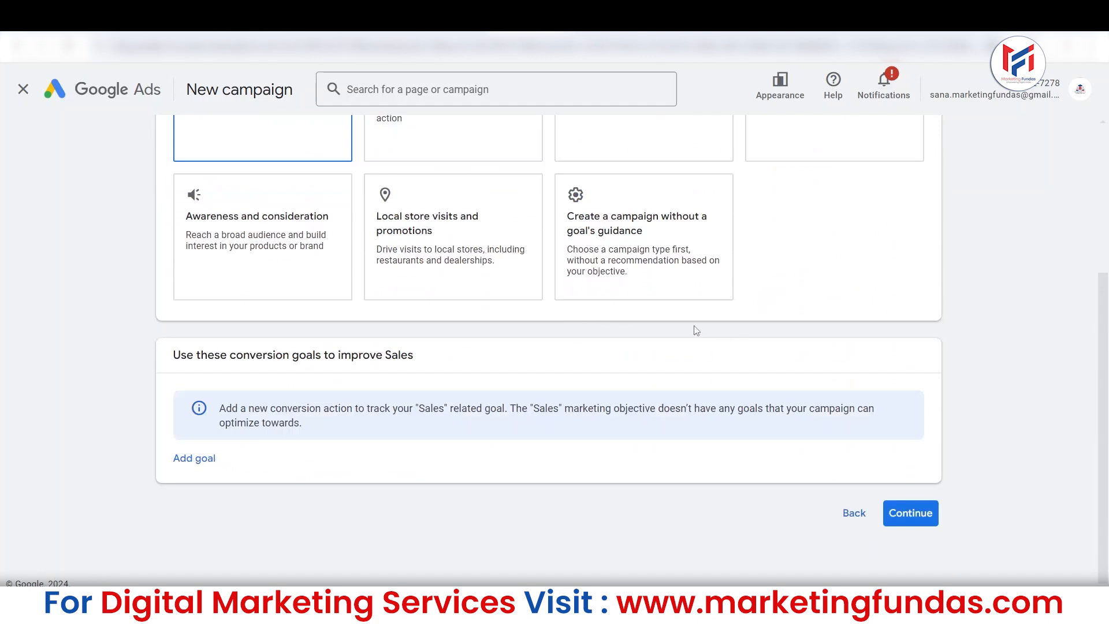
drag(1108, 426, 1108, 281)
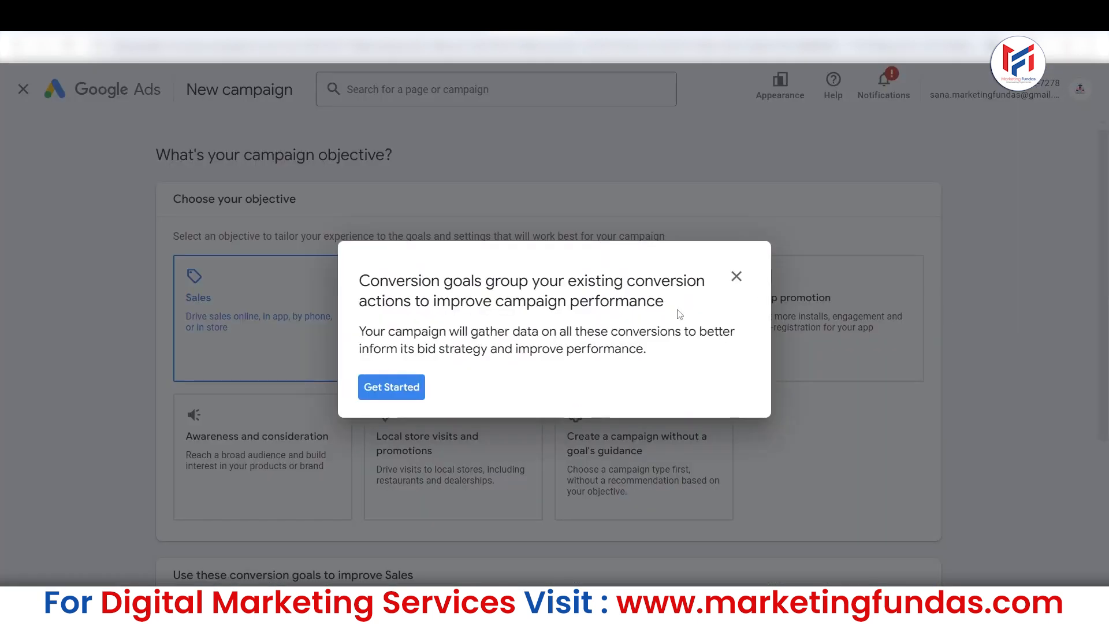
click(737, 276)
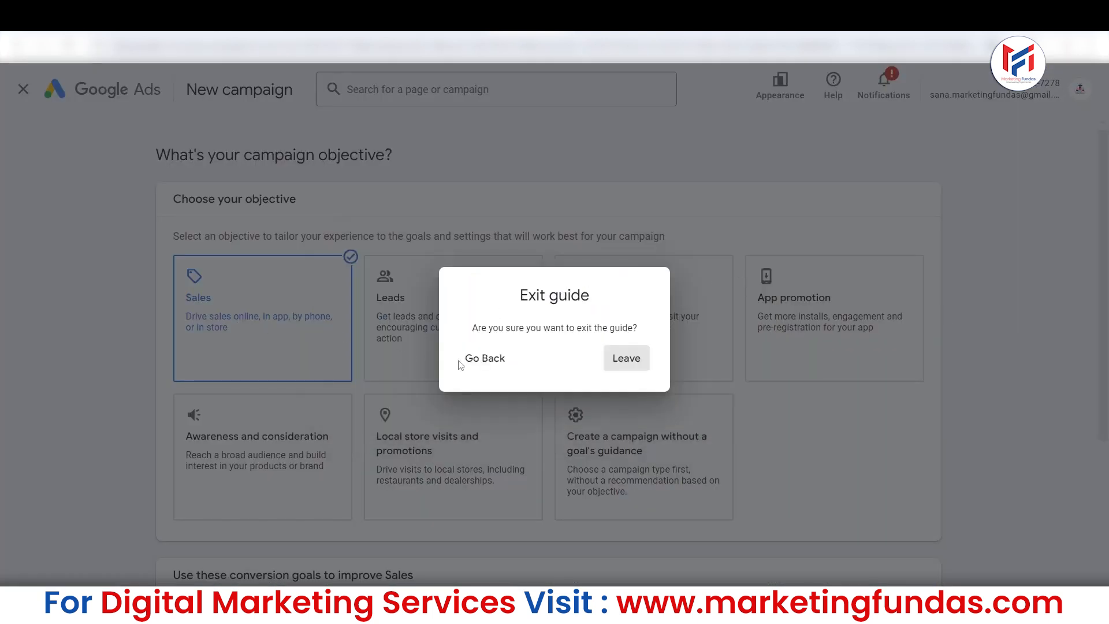
click(620, 374)
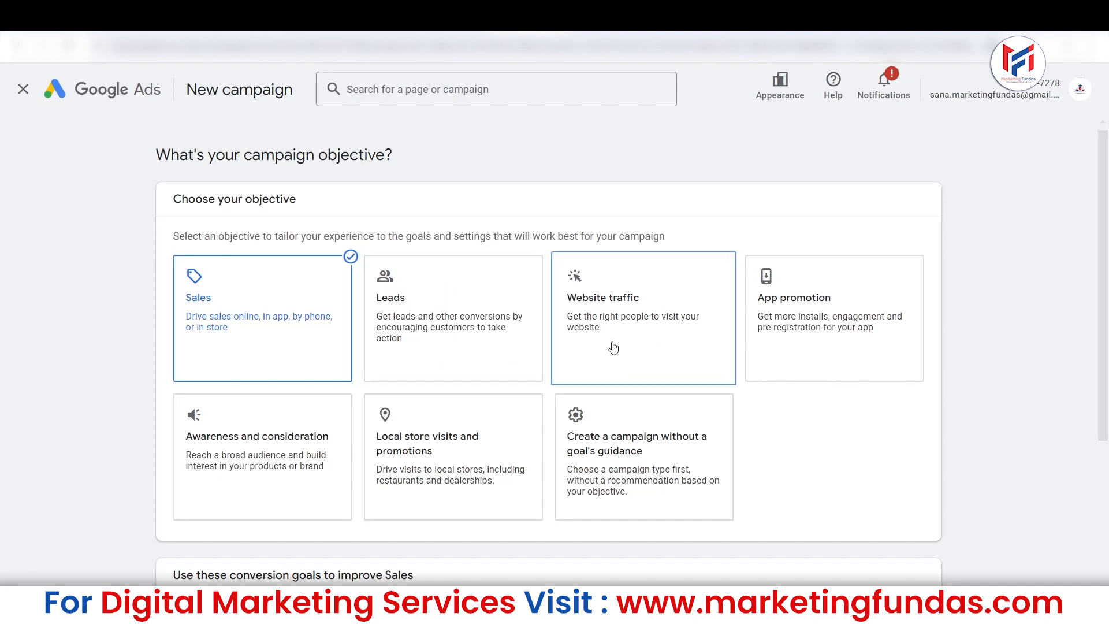
Examine the conversion goals section under the Sales objective.
drag(1108, 438, 1108, 434)
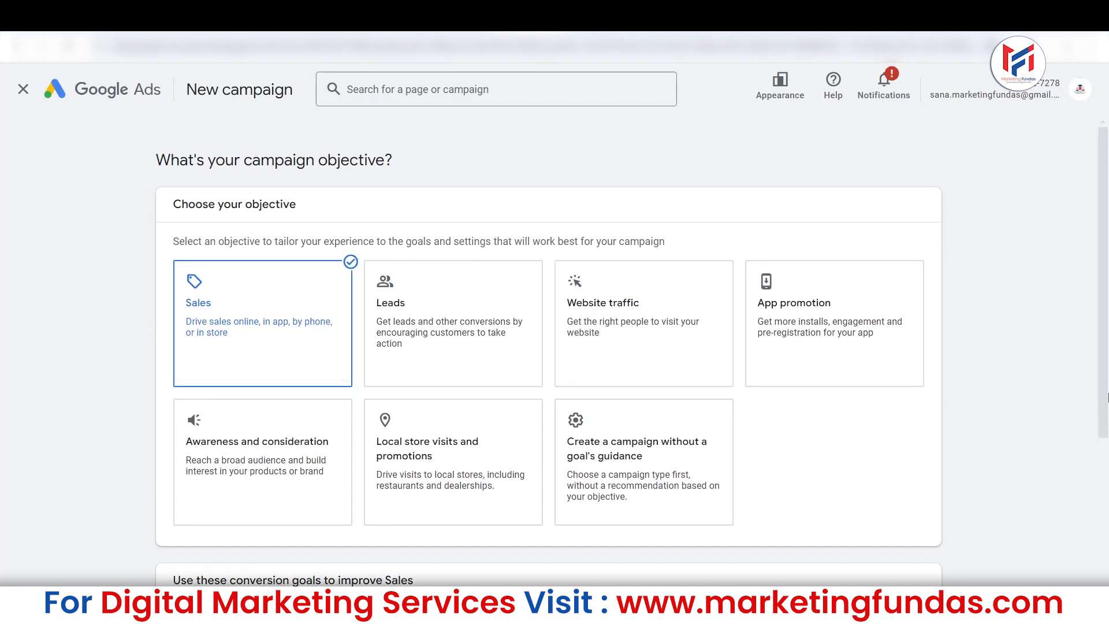
drag(1108, 311, 1108, 473)
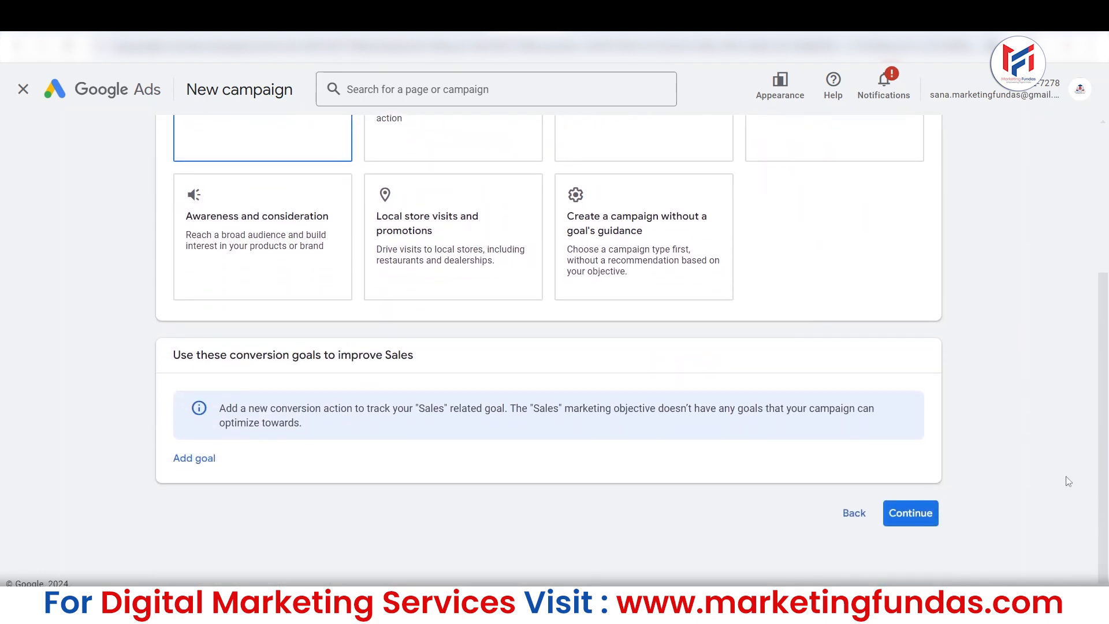
mouse_move(1107, 437)
mouse_down()
mouse_move(1107, 399)
mouse_move(1108, 446)
mouse_up()
drag(1107, 347, 1087, 290)
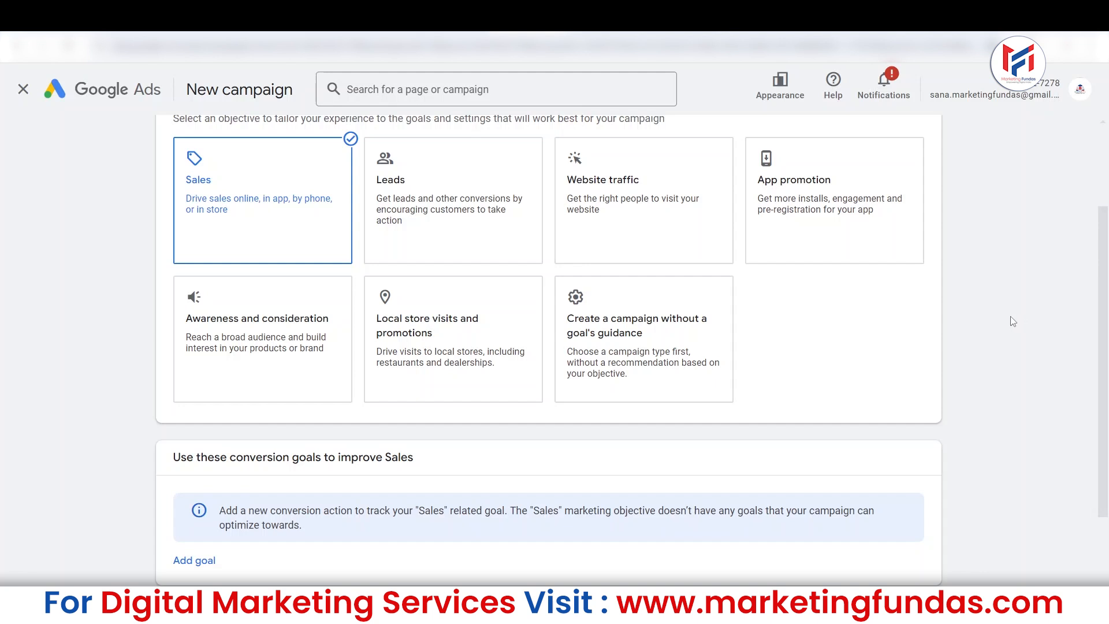
drag(1103, 370, 1104, 431)
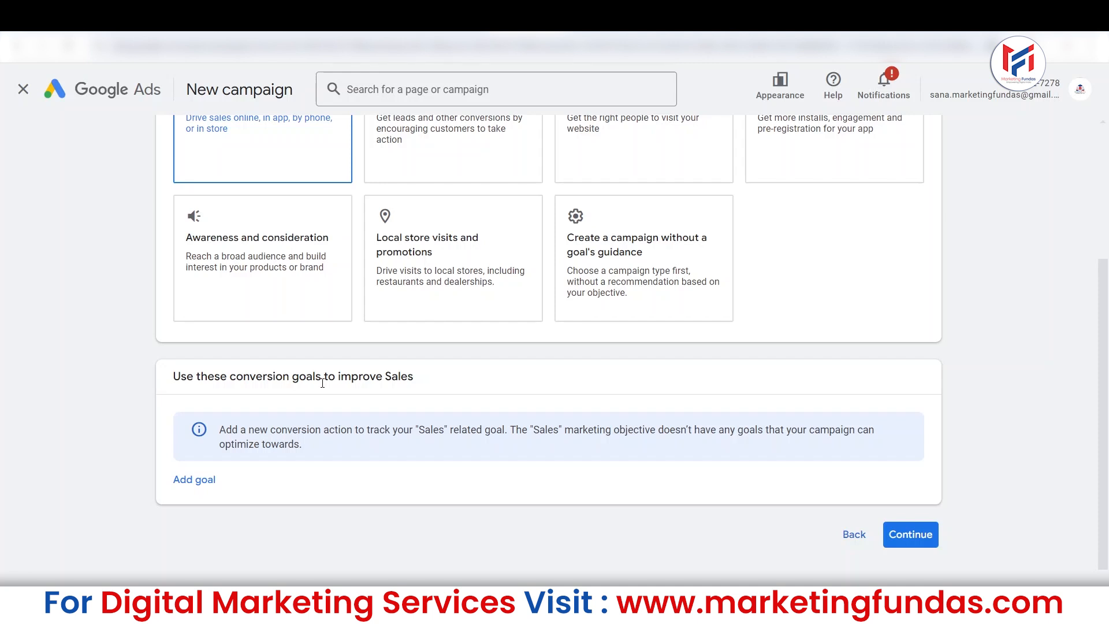
scroll(323, 383, up, 2)
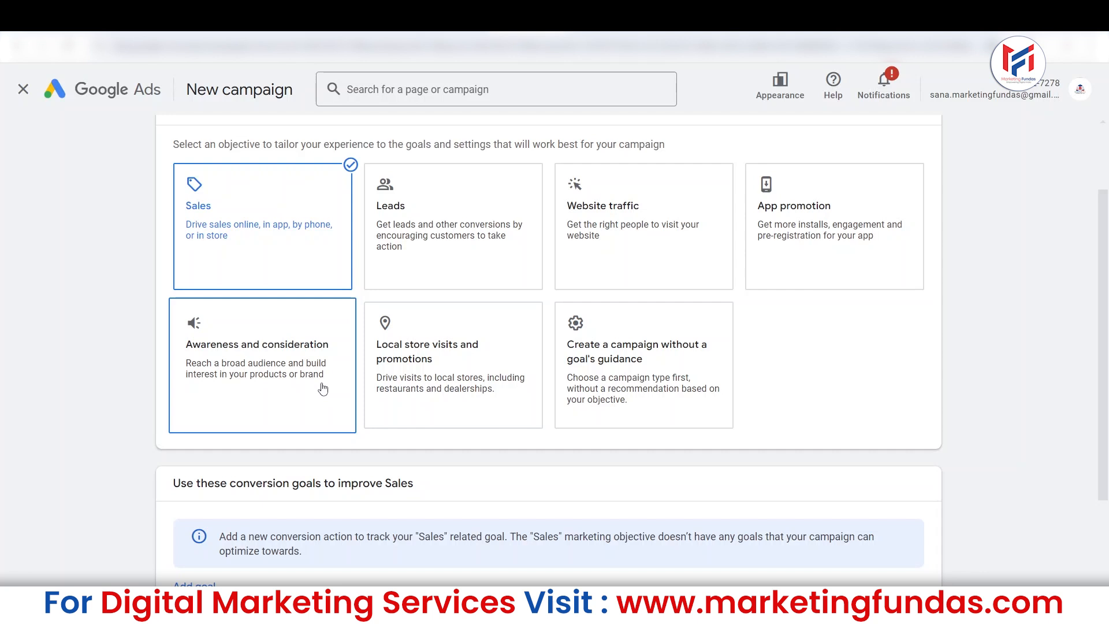
Choose the Leads and Website traffic objectives in turn and compare their conversion goals sections.
click(421, 235)
scroll(420, 235, down, 2)
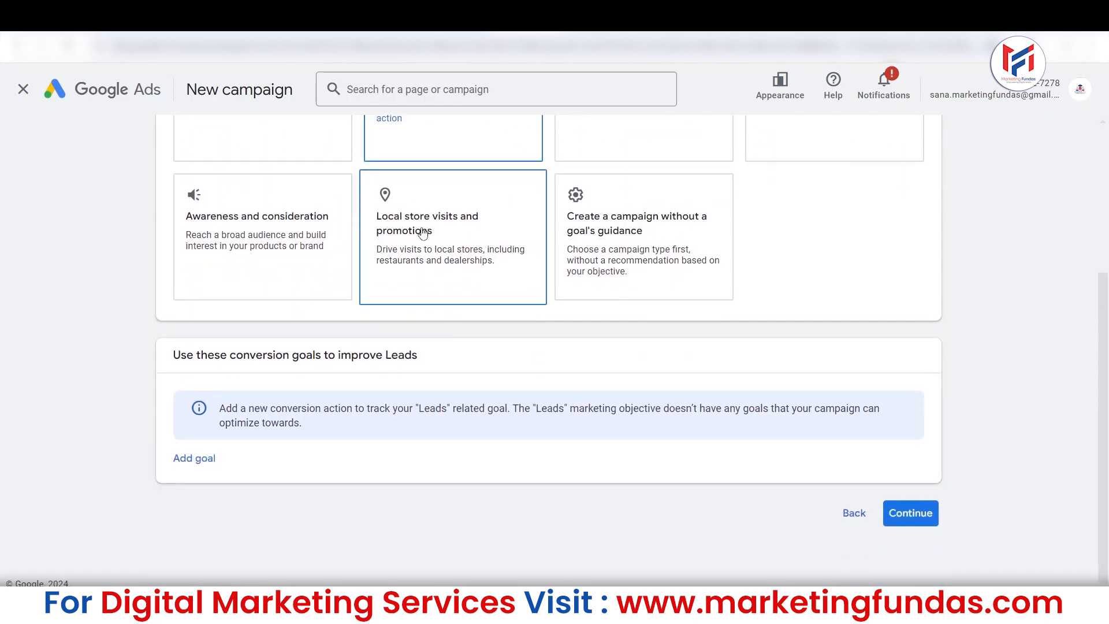
scroll(521, 345, up, 2)
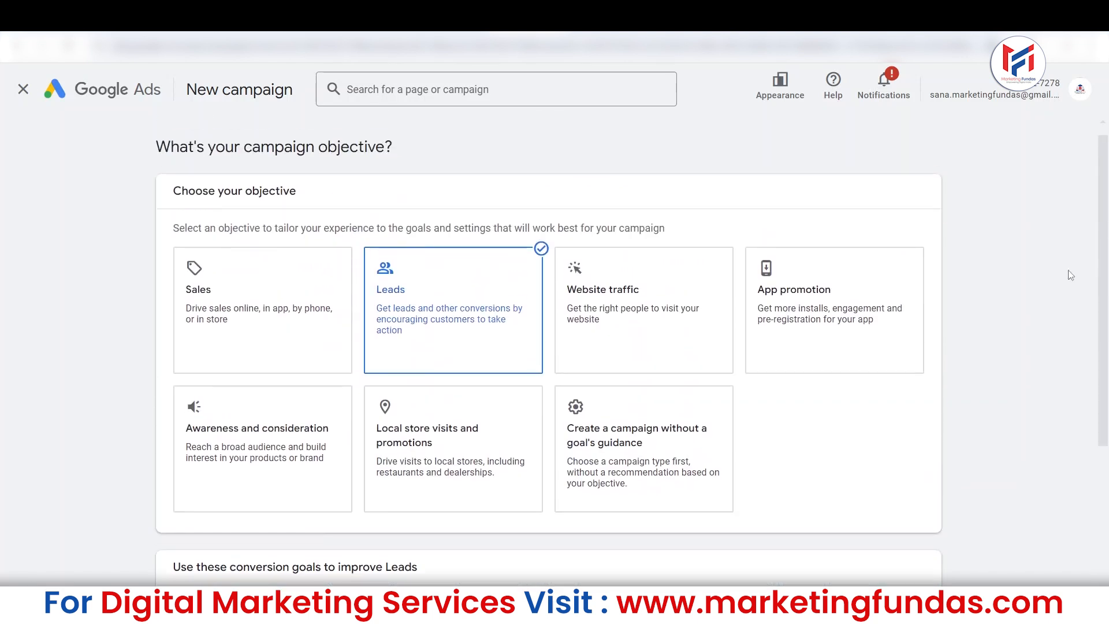
click(619, 314)
scroll(601, 324, down, 2)
scroll(586, 331, down, 2)
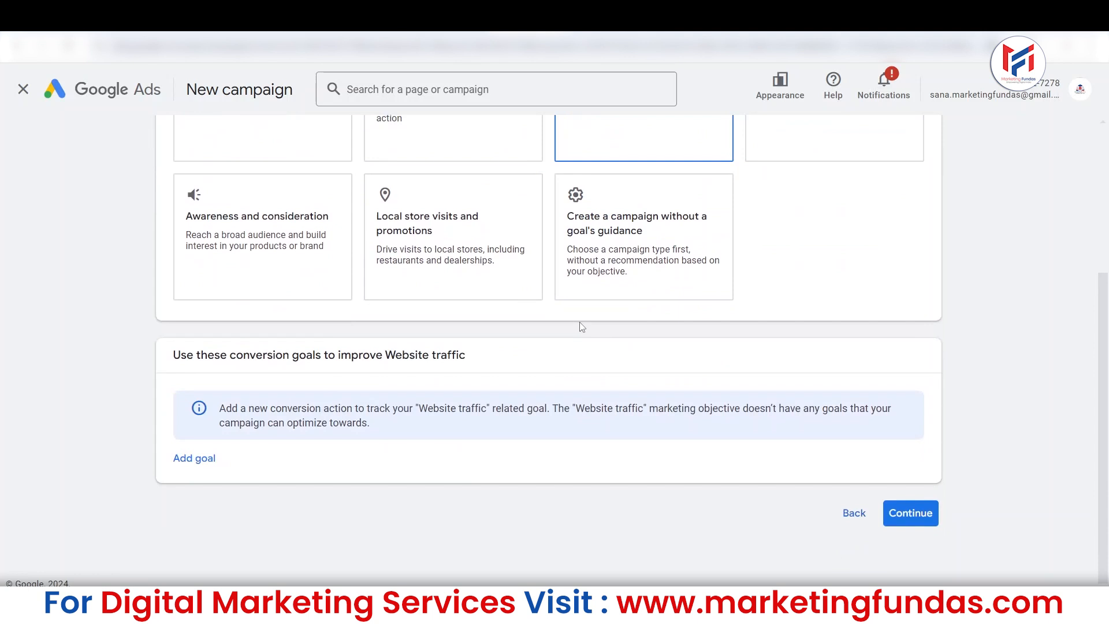
Choose App promotion and "Local store visits and promotions" in turn and check their campaign type options.
scroll(958, 291, up, 2)
click(777, 240)
scroll(468, 284, down, 2)
click(468, 284)
scroll(280, 267, down, 5)
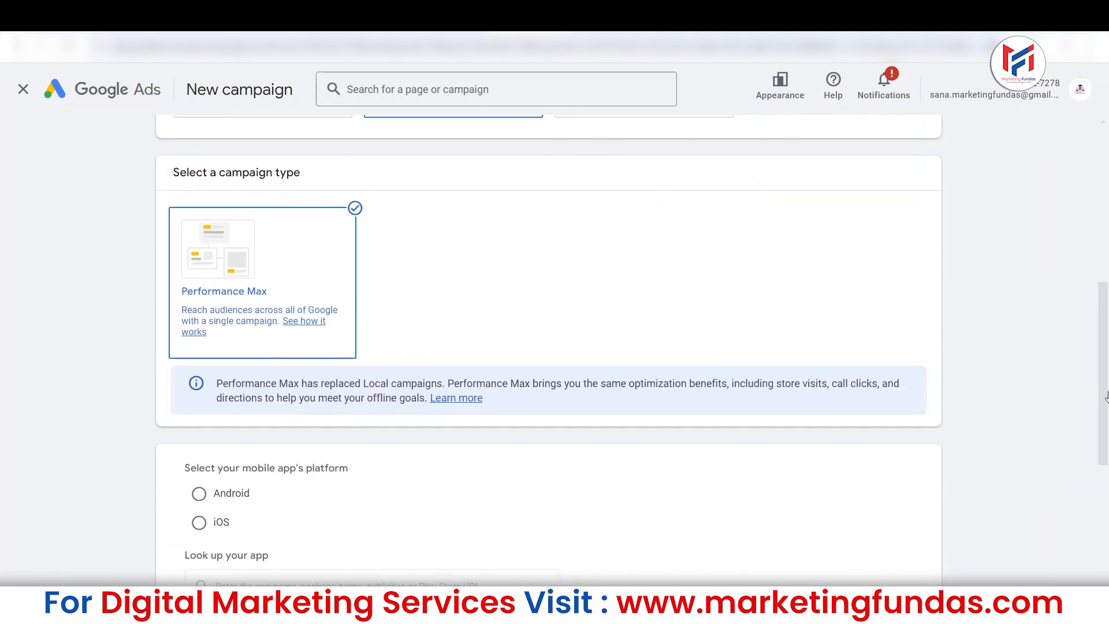
drag(1104, 273, 1108, 146)
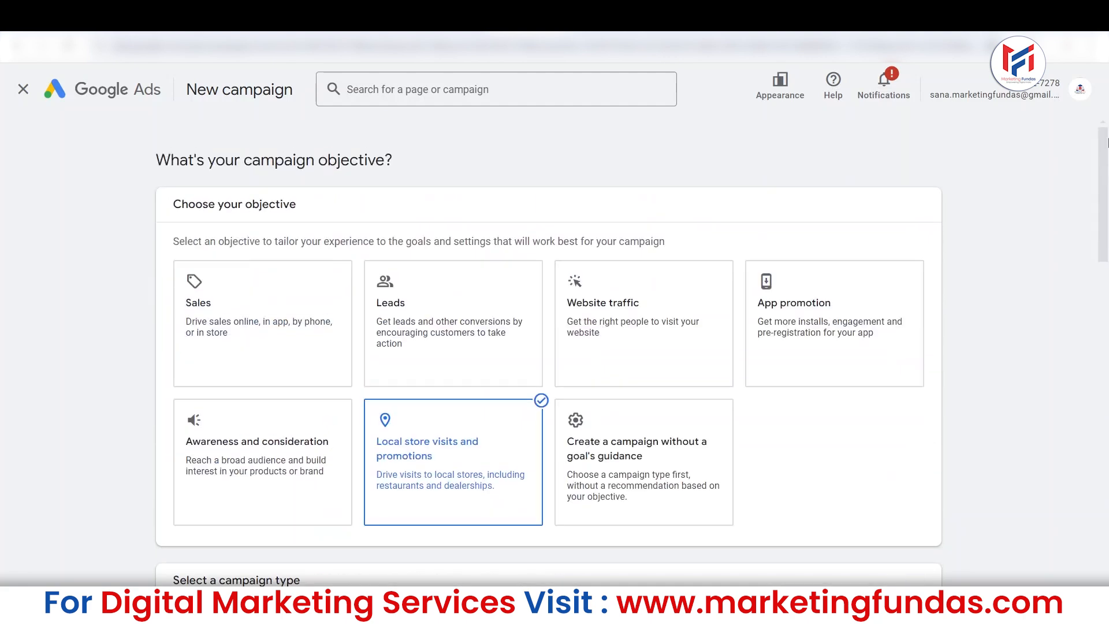
Return to the Website traffic objective and review its conversion goals section.
click(635, 283)
scroll(619, 279, down, 7)
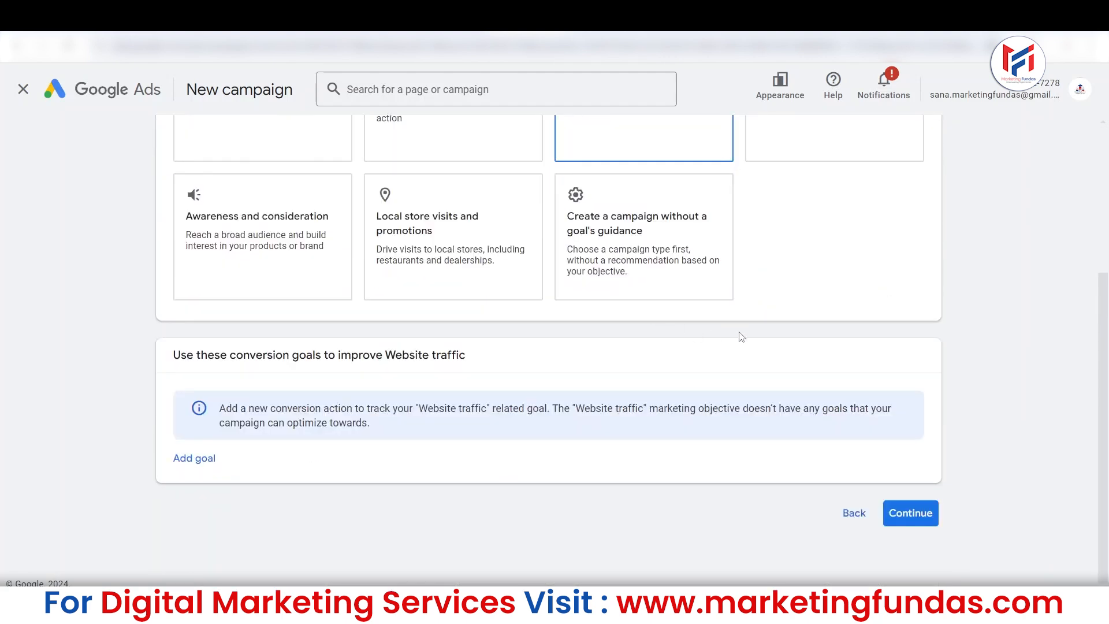
drag(1108, 331, 1108, 107)
mouse_move(1106, 217)
mouse_down()
mouse_move(1107, 362)
mouse_move(1106, 234)
mouse_up()
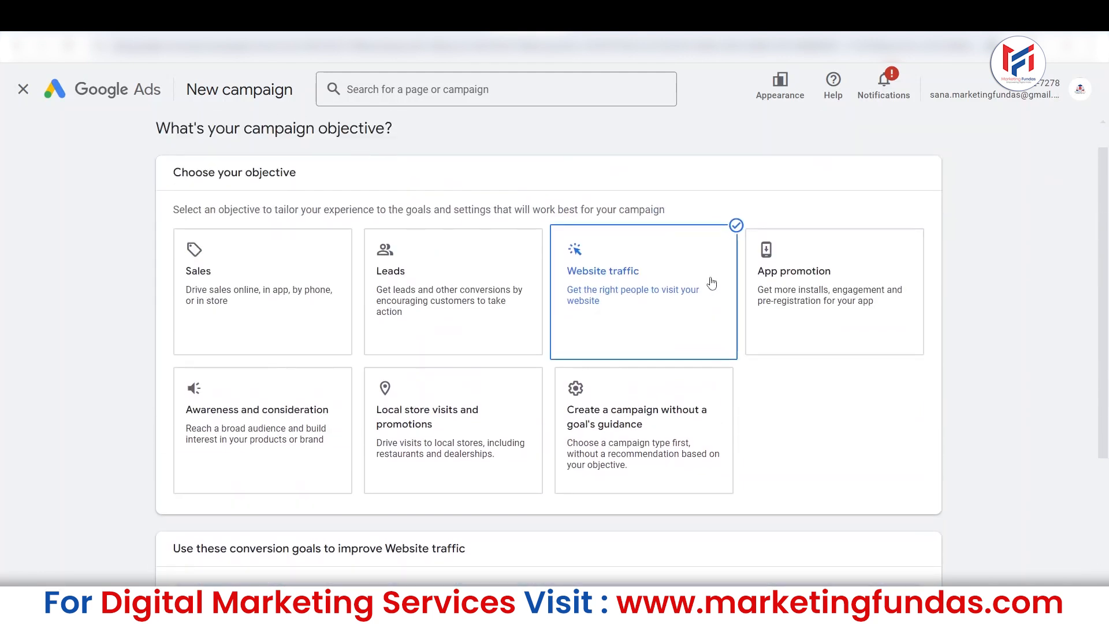
Choose the App promotion objective and review its campaign type and subtype options.
click(777, 295)
mouse_move(1107, 301)
mouse_down()
mouse_move(1108, 216)
mouse_move(1093, 309)
mouse_up()
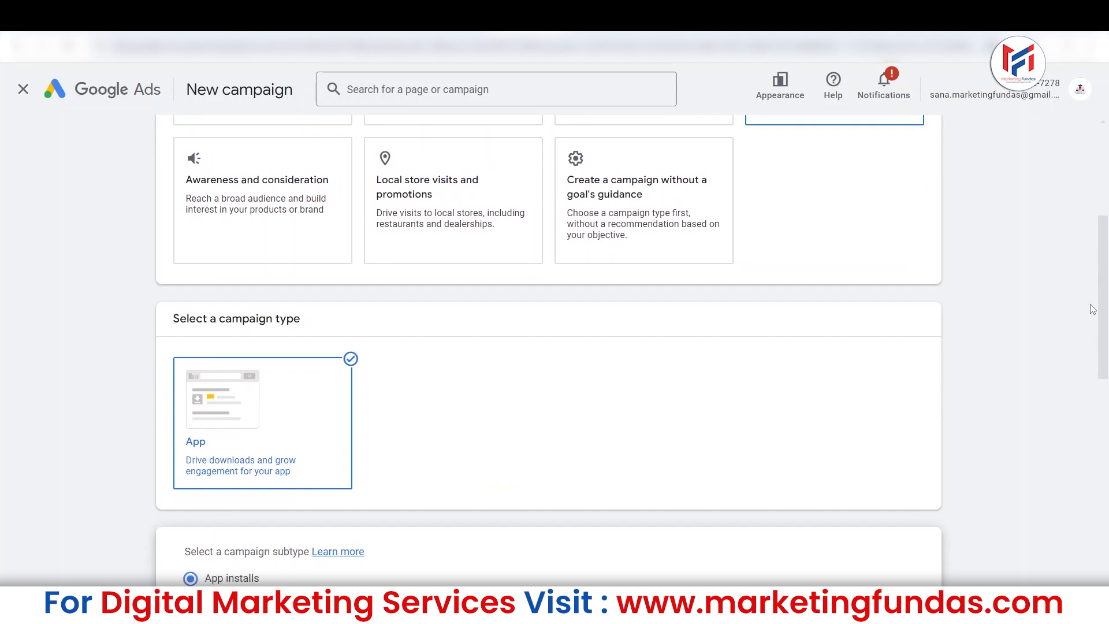
mouse_move(1093, 310)
mouse_down()
mouse_move(1104, 258)
mouse_move(1105, 322)
mouse_up()
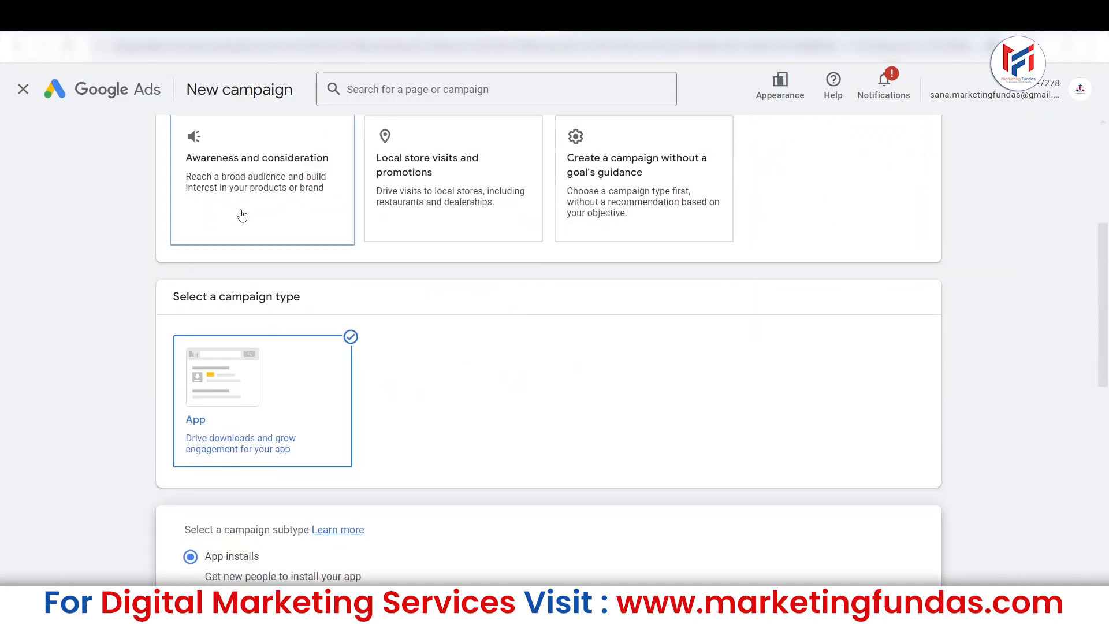
Choose "Awareness and consideration" and "Local store visits and promotions" in turn and review the settings each offers.
click(240, 213)
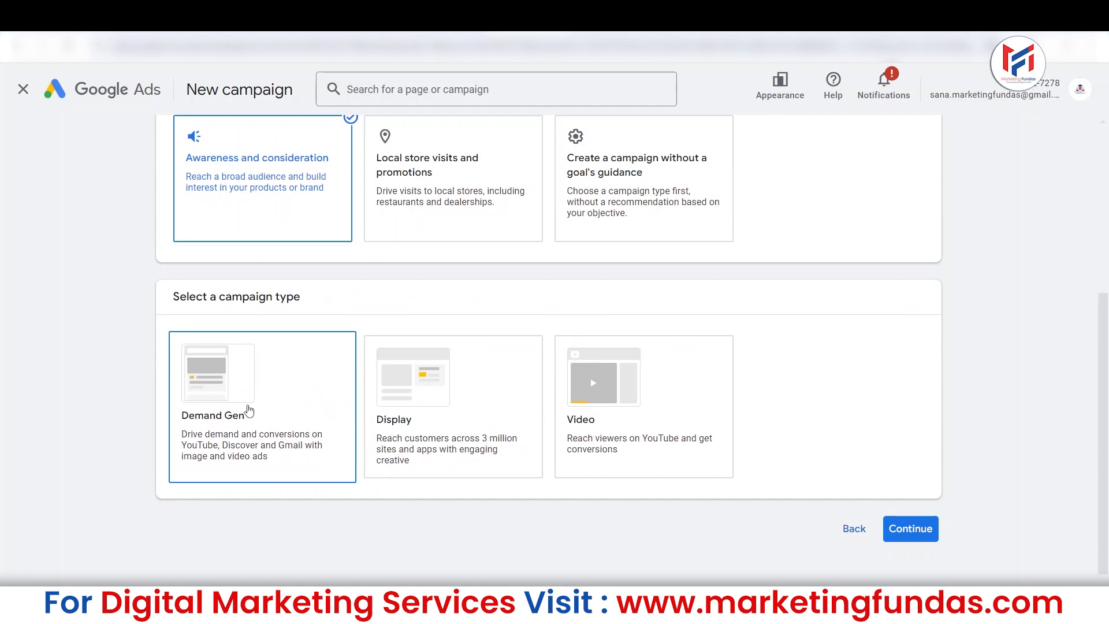
scroll(1012, 421, up, 3)
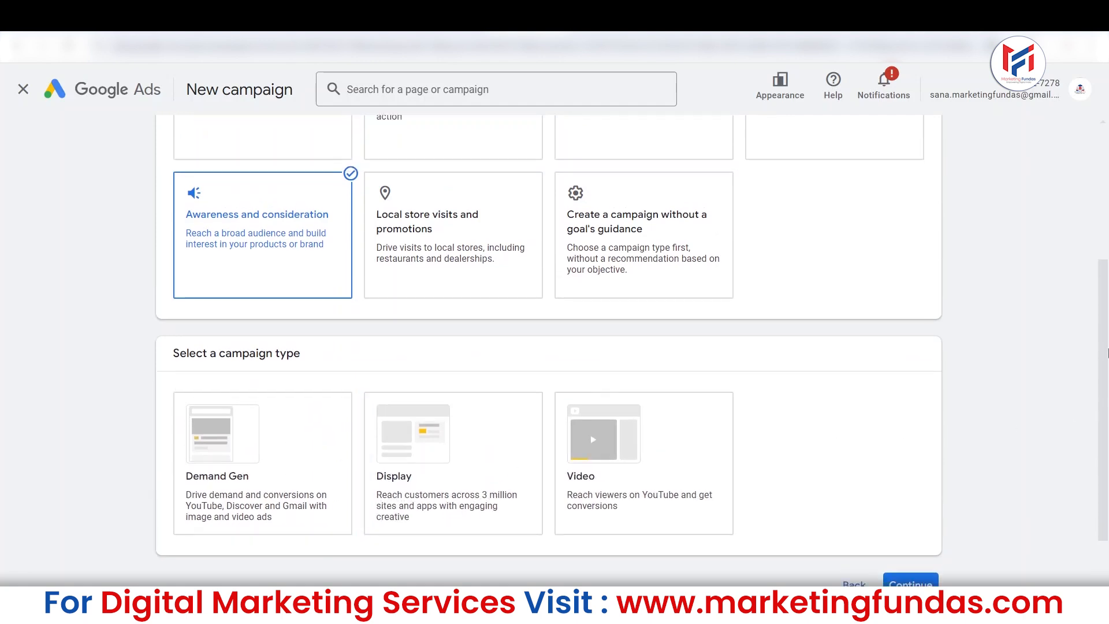
click(466, 247)
scroll(352, 217, down, 8)
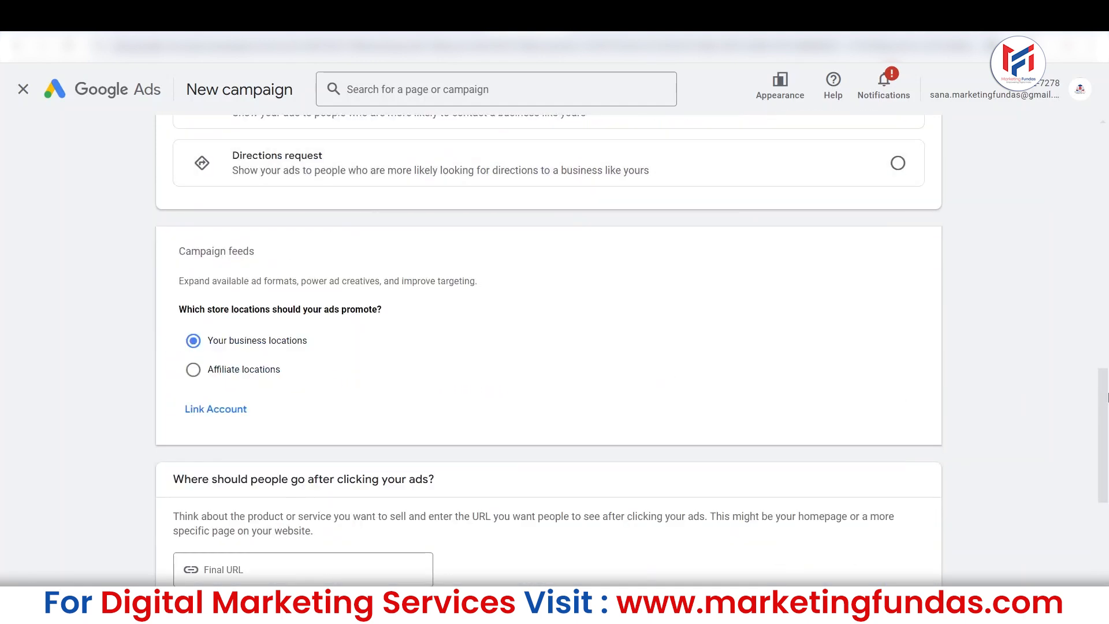
Set the campaign objective to "Create a campaign without a goal's guidance".
scroll(1101, 398, up, 8)
click(674, 211)
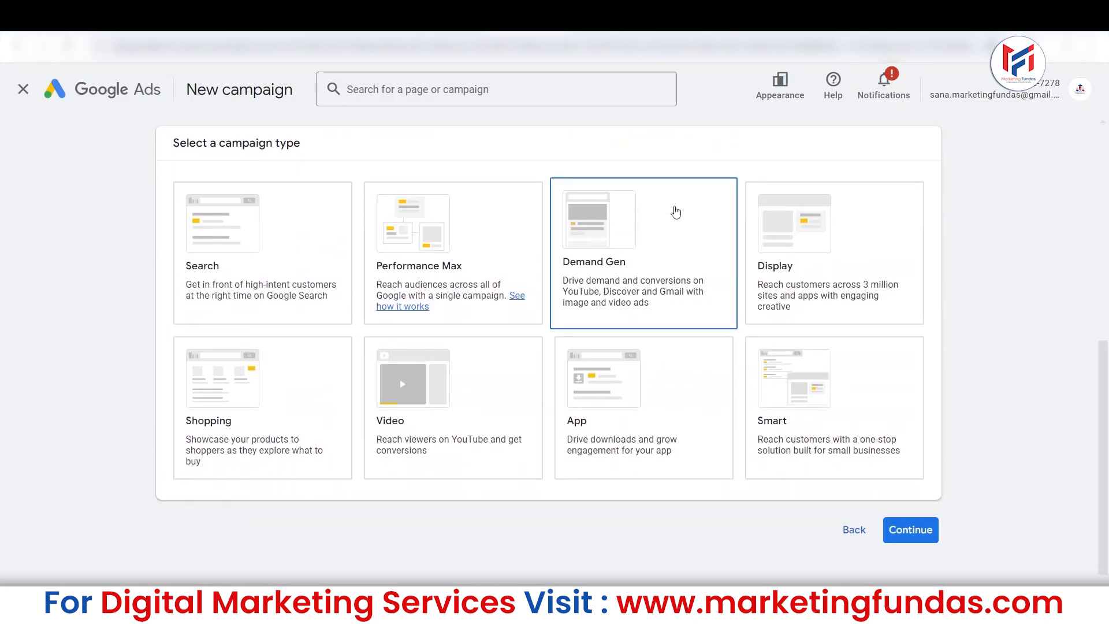
Select Search as the campaign type for the campaign without a goal's guidance.
drag(1106, 473, 1108, 302)
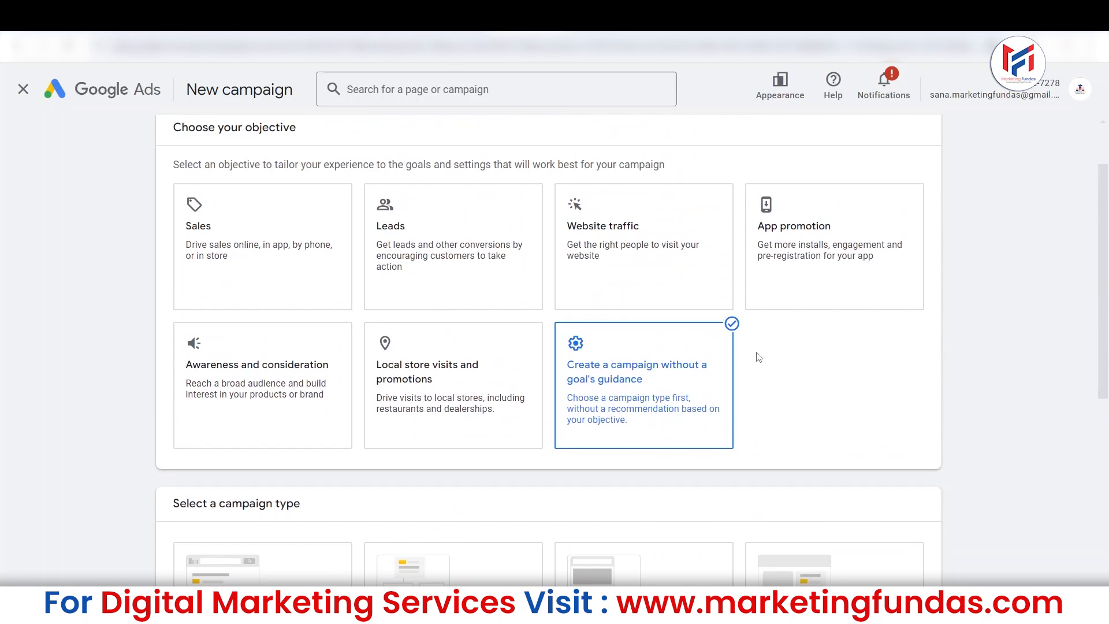
drag(1107, 334, 1108, 445)
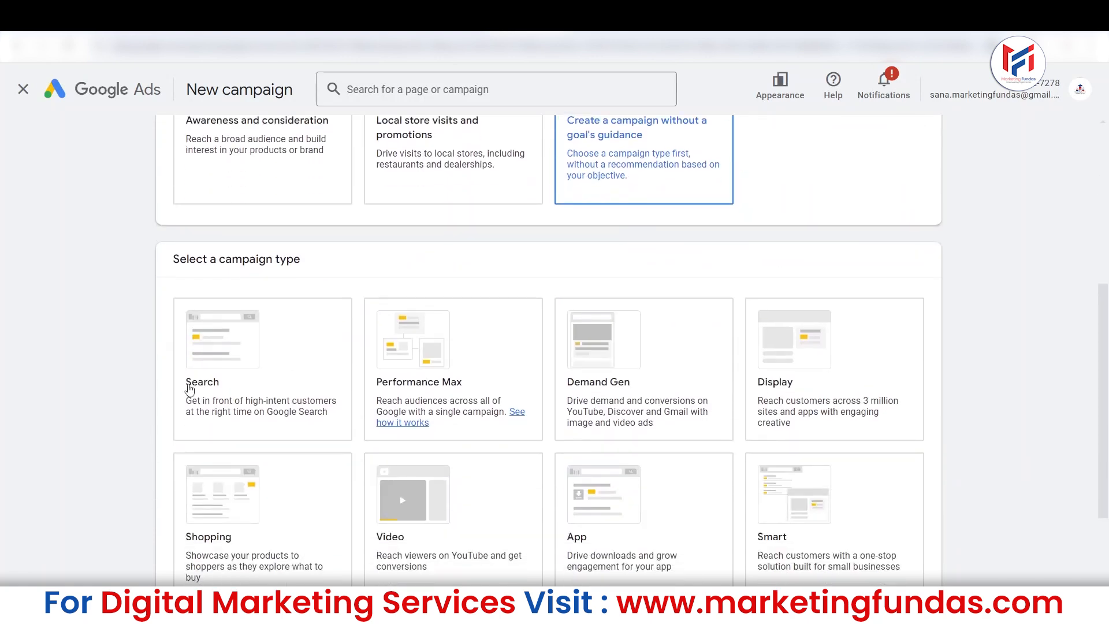
click(194, 390)
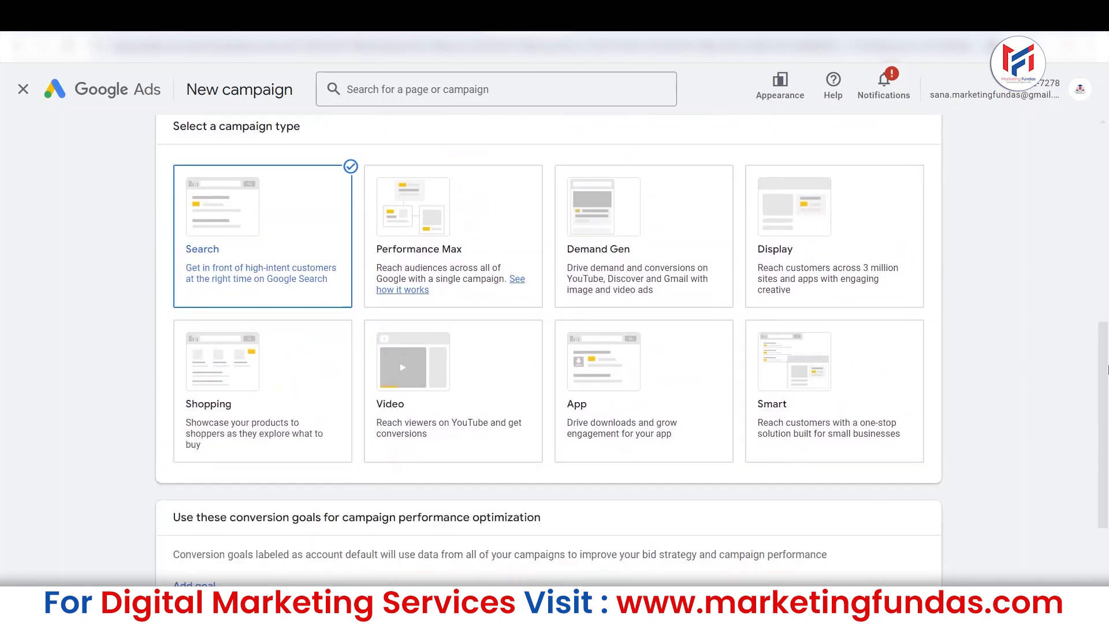
Review the conversion goals section and continue without adding a goal.
drag(1107, 457, 1108, 518)
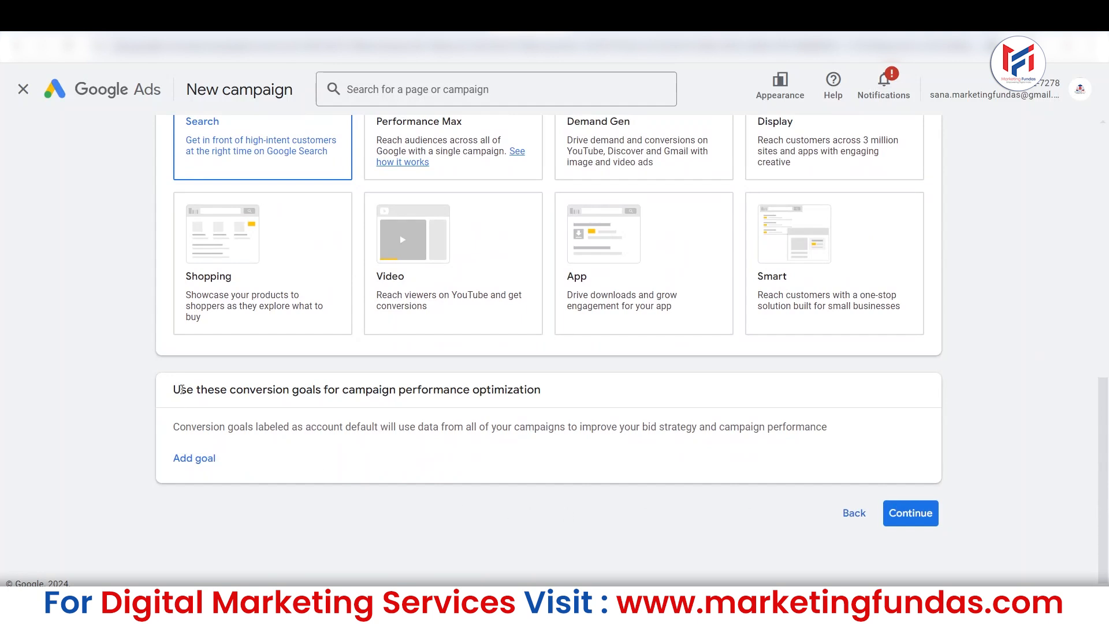
drag(181, 390, 272, 451)
click(271, 451)
scroll(1107, 425, up, 8)
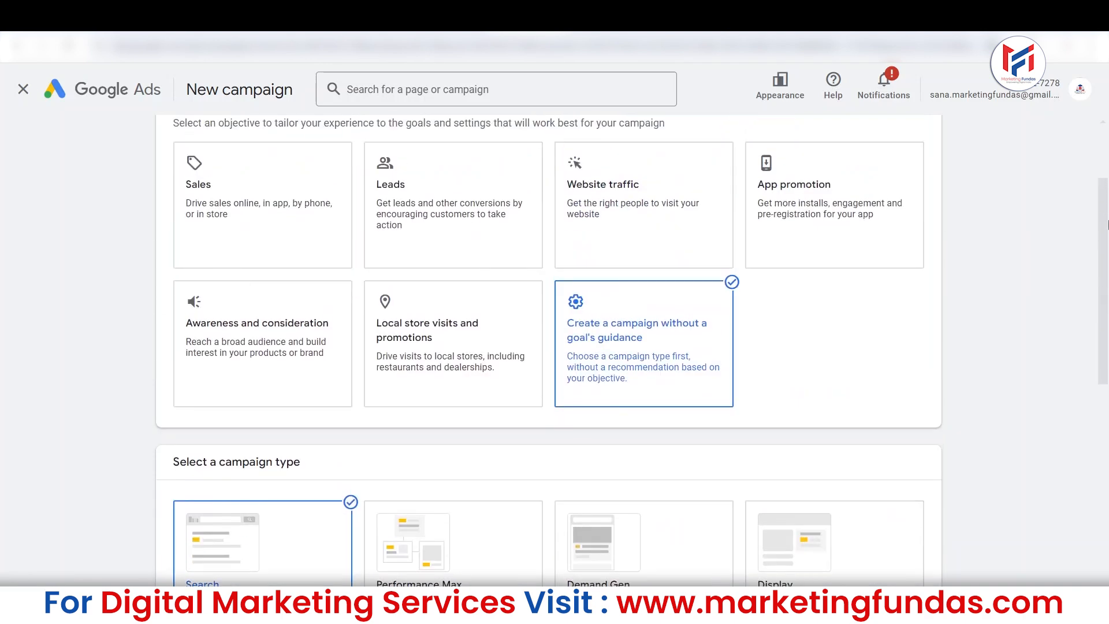
scroll(1103, 416, down, 1)
scroll(1103, 417, down, 7)
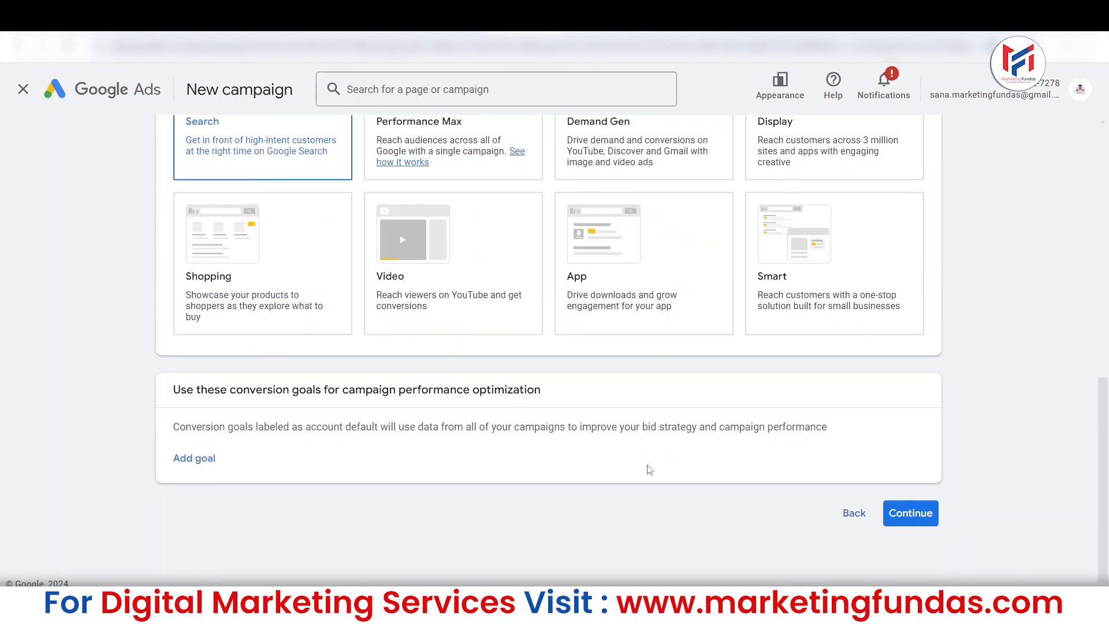
click(905, 519)
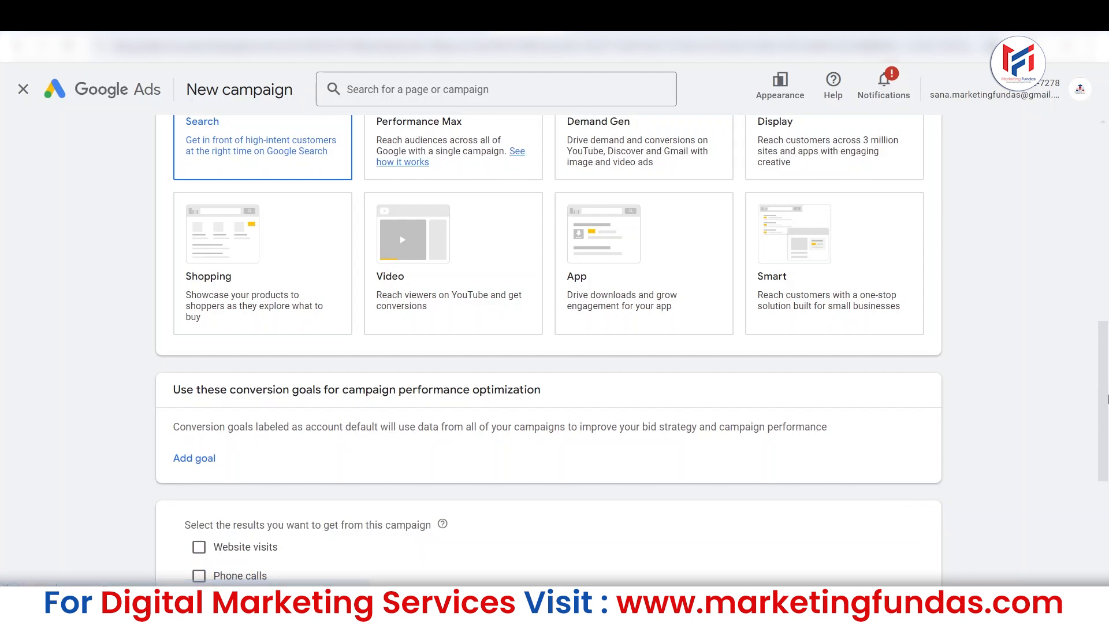
Choose Website visits as the result wanted from the campaign.
scroll(1107, 502, down, 5)
drag(181, 220, 417, 223)
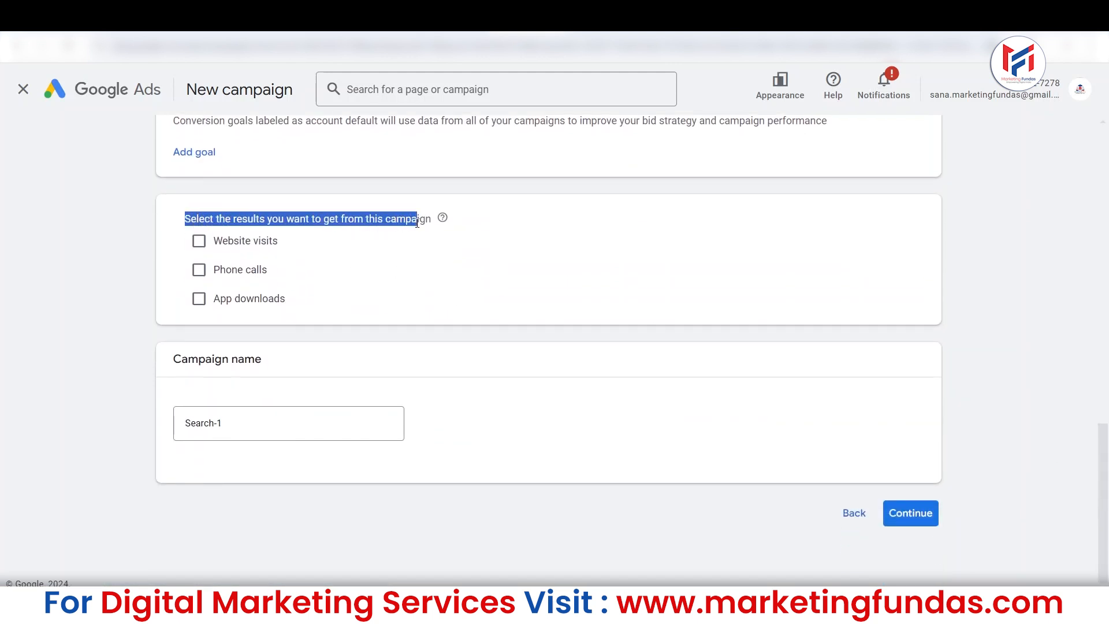
click(199, 242)
click(279, 276)
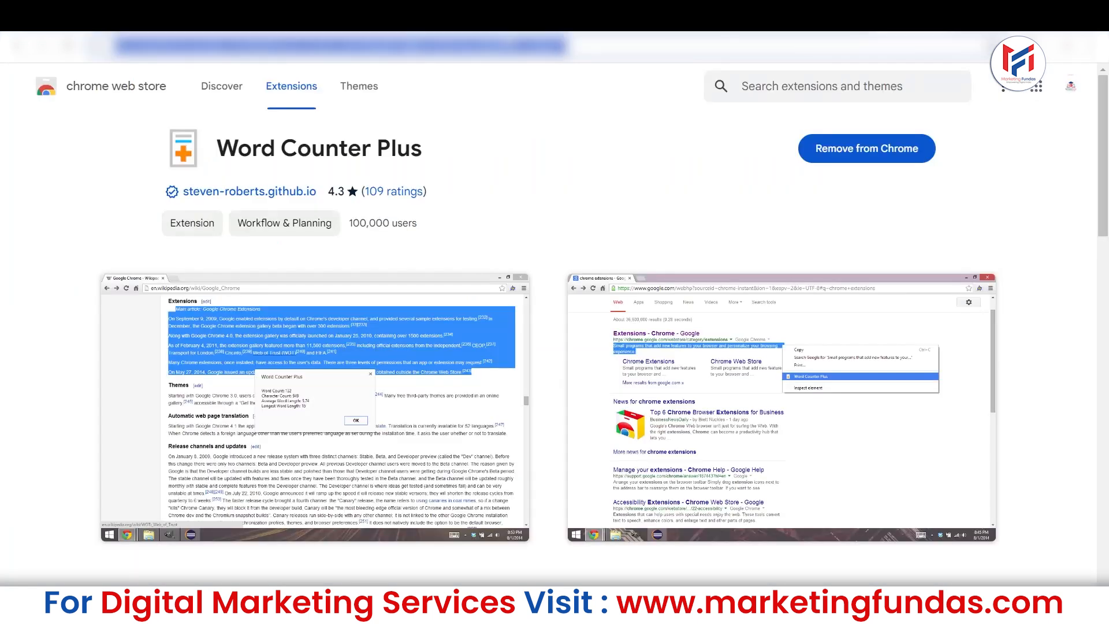
Open marketingfundas.com in a separate browser tab and enter its copied address as the business's website for the campaign.
text(a)
key(BackSpace)
text(marketing)
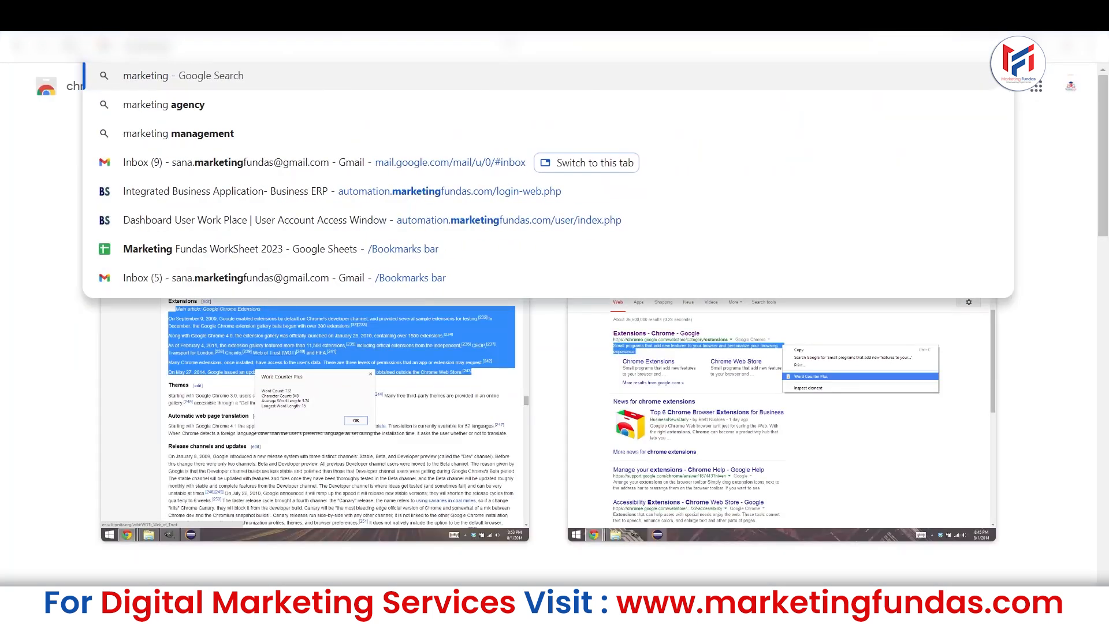
text(fundas.co)
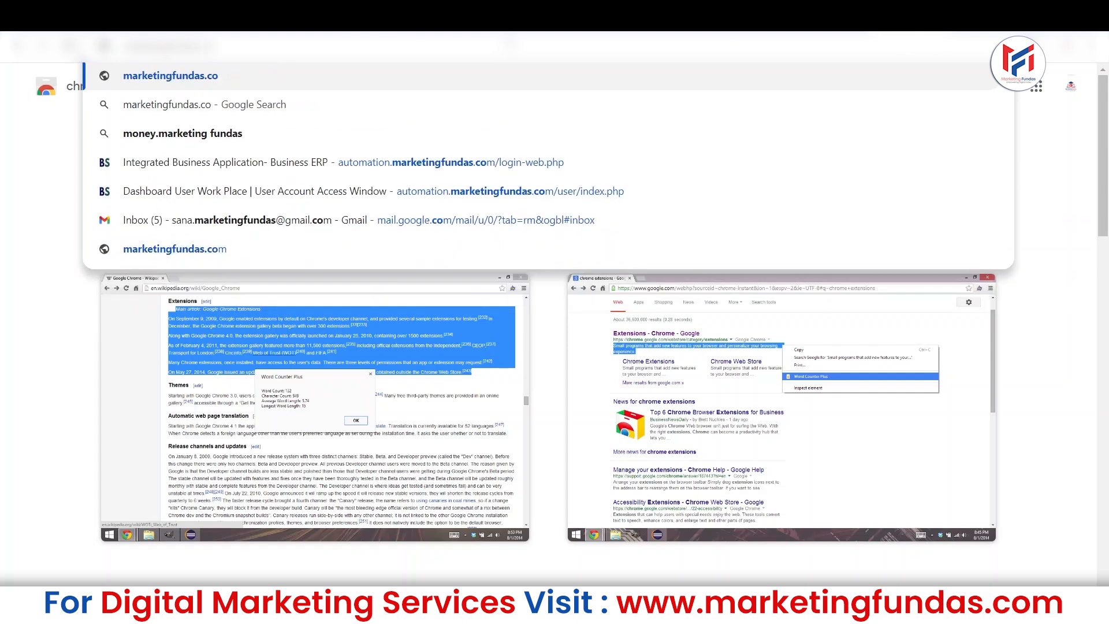
key(Return)
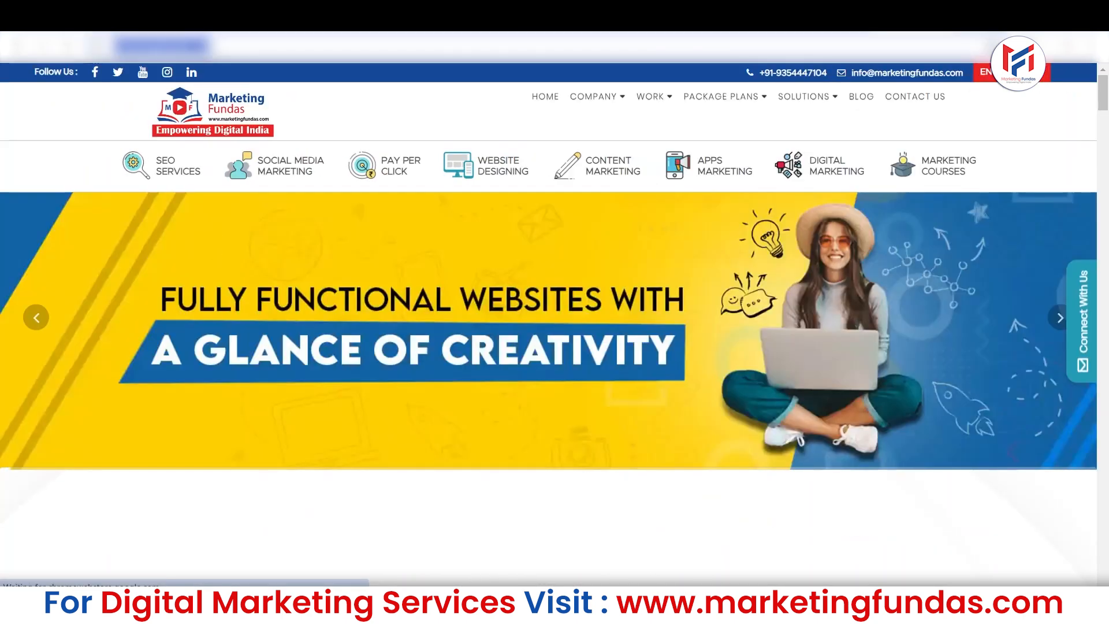
right_click(215, 47)
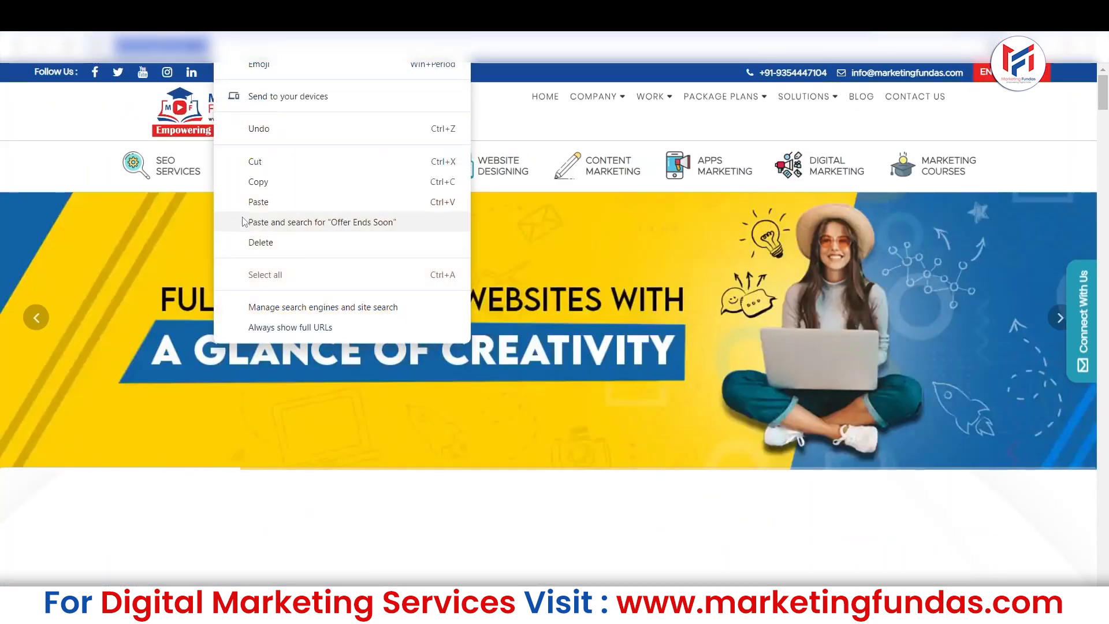
click(258, 182)
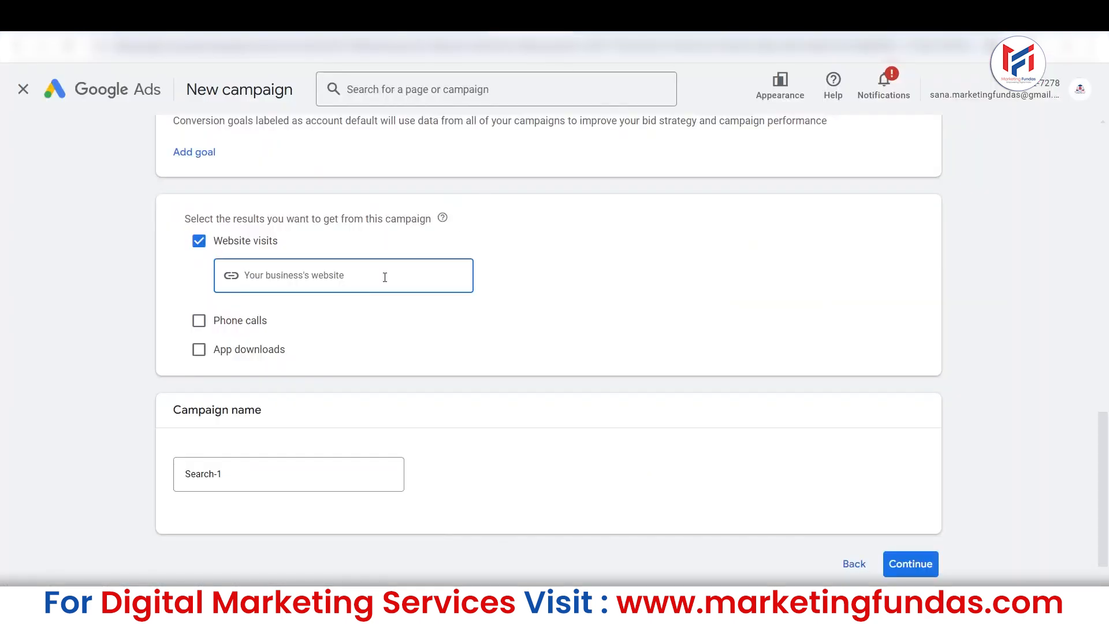
right_click(384, 277)
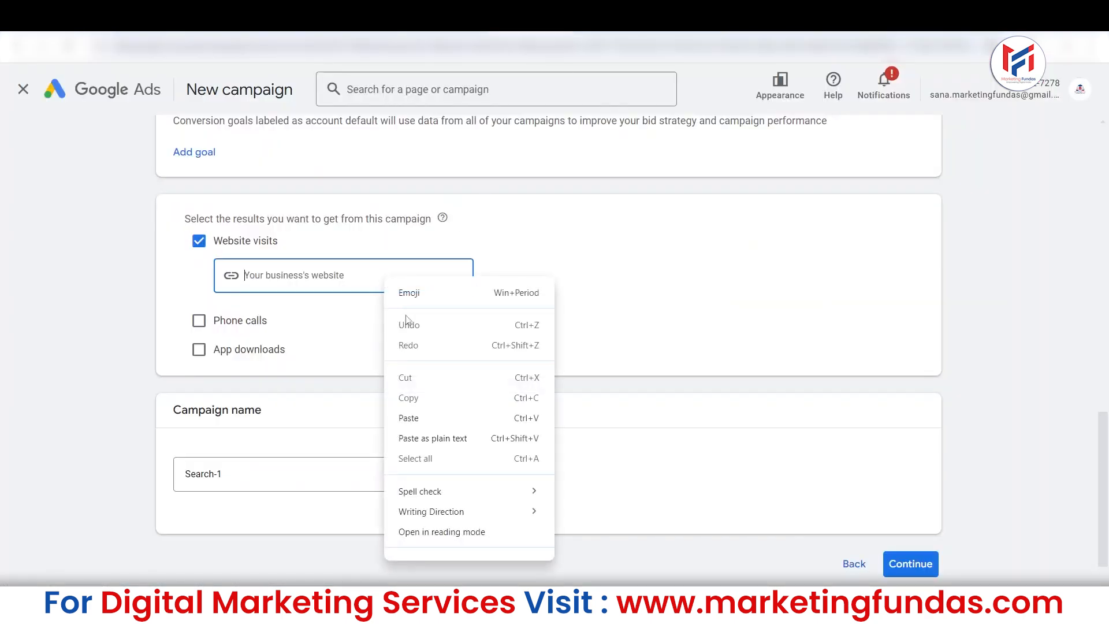
click(420, 420)
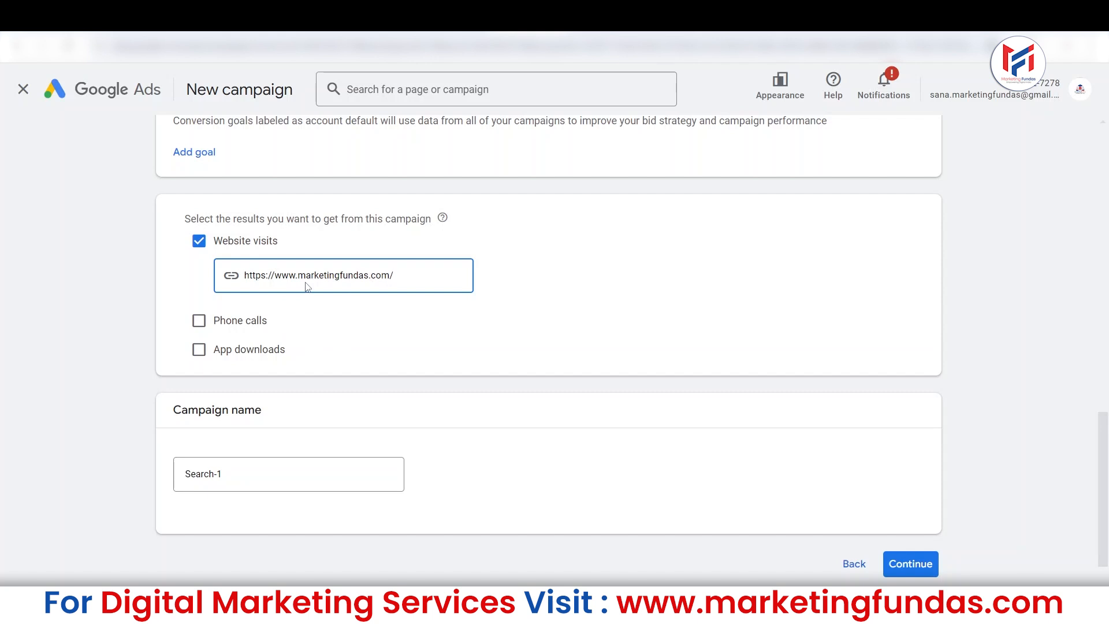
Name the campaign "Search-1 (Demo search Campaign)" and continue to the bidding settings.
click(292, 470)
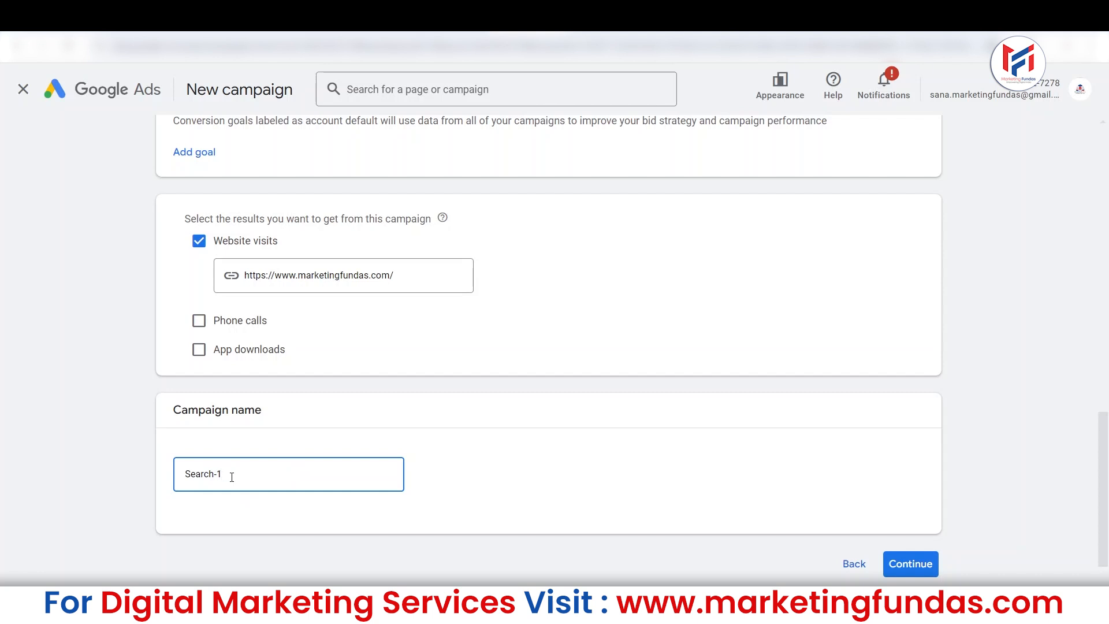
text((DEmo)
key(BackSpace)
key(BackSpace)
key(BackSpace)
text(emo)
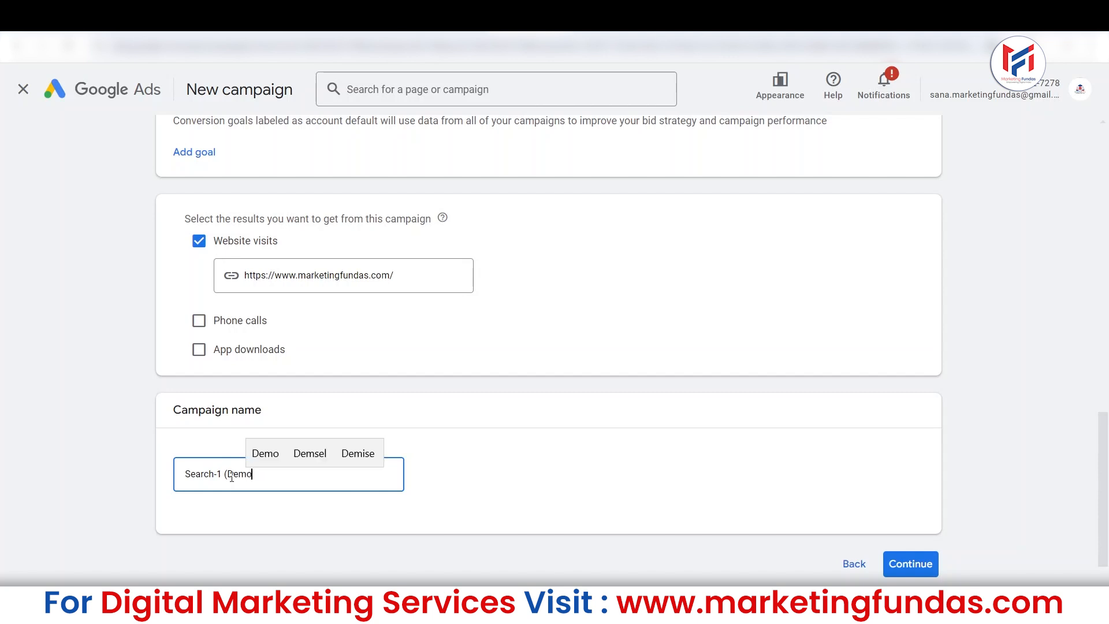
text( search )
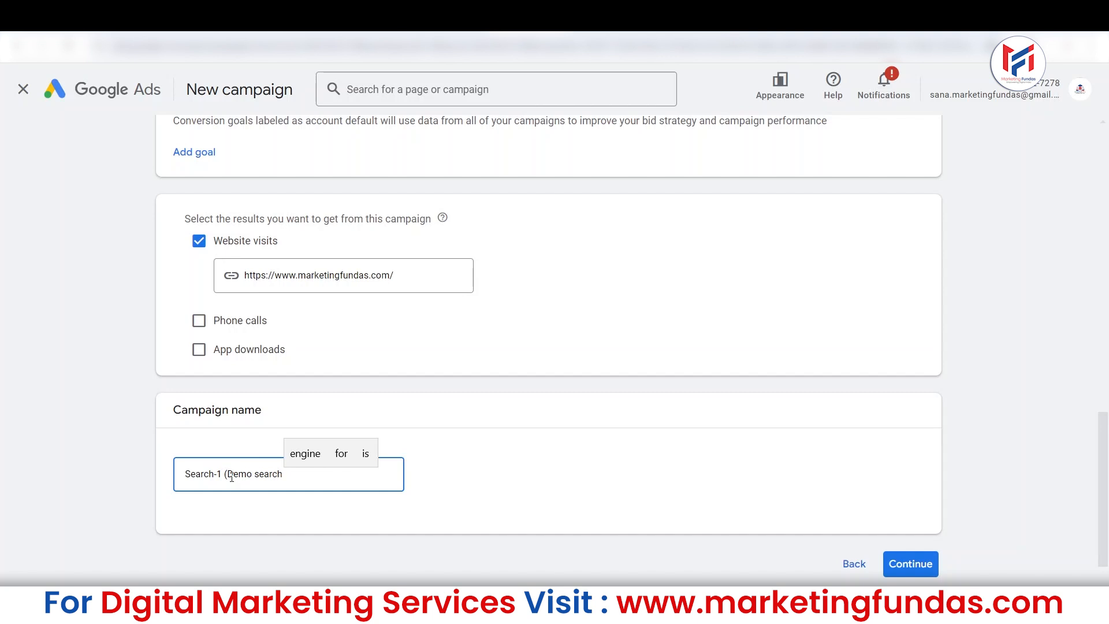
text(Campaign)
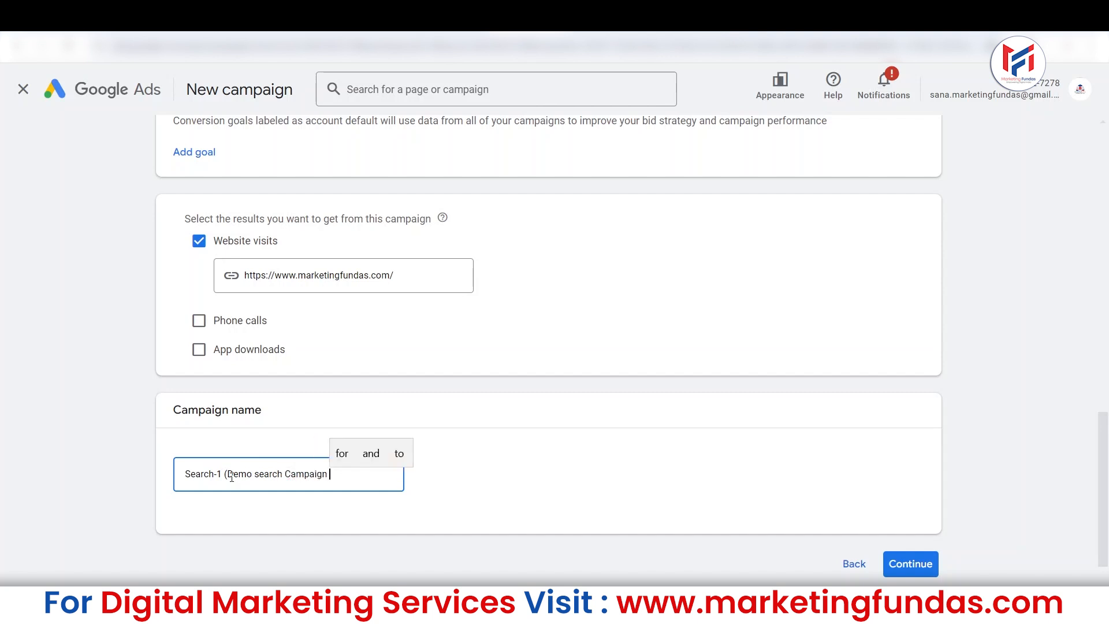
key(BackSpace)
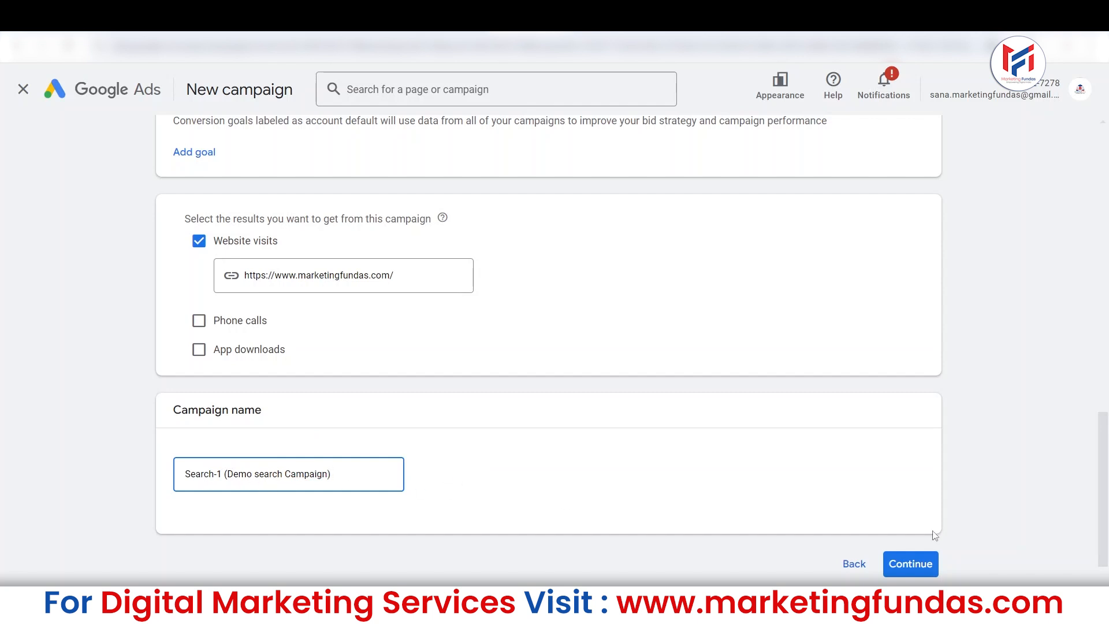
scroll(904, 569, down, 1)
click(909, 514)
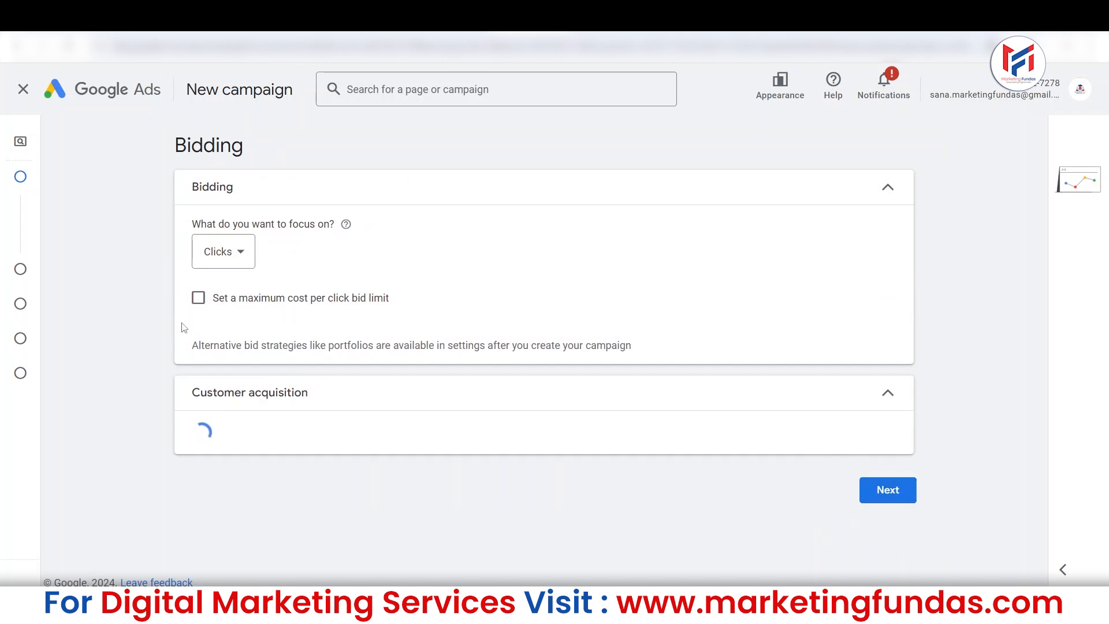
mouse_move(22, 354)
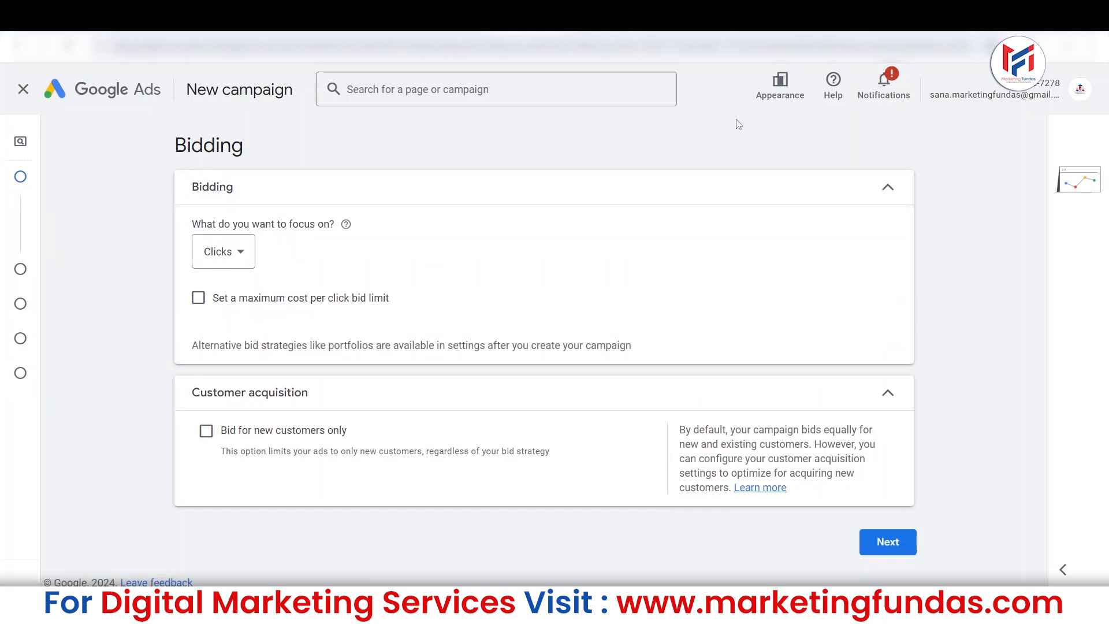
click(780, 84)
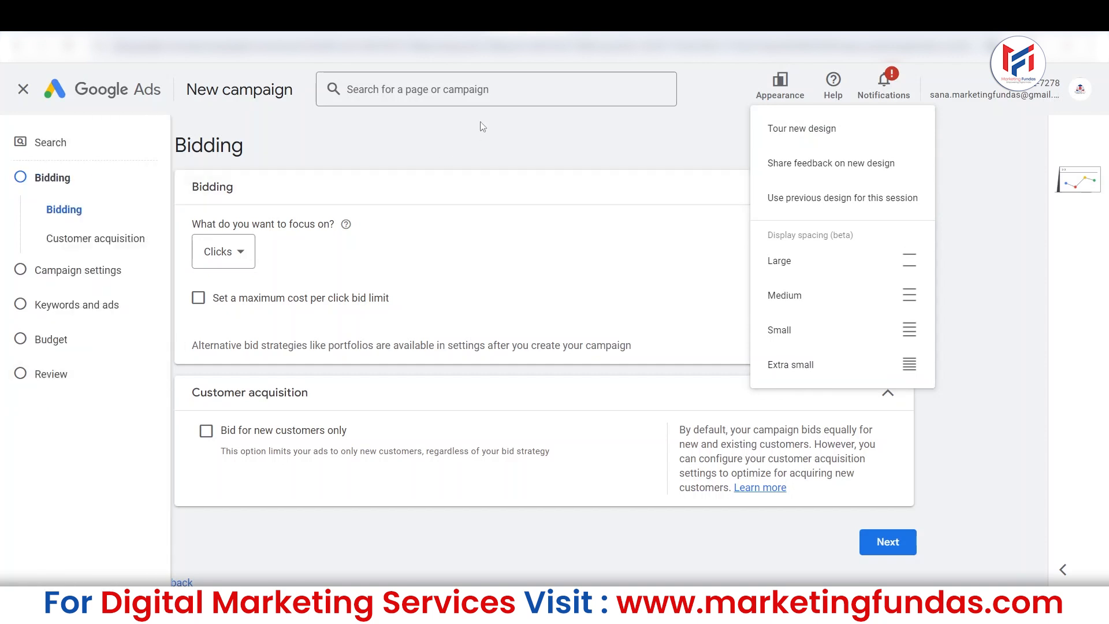
click(478, 161)
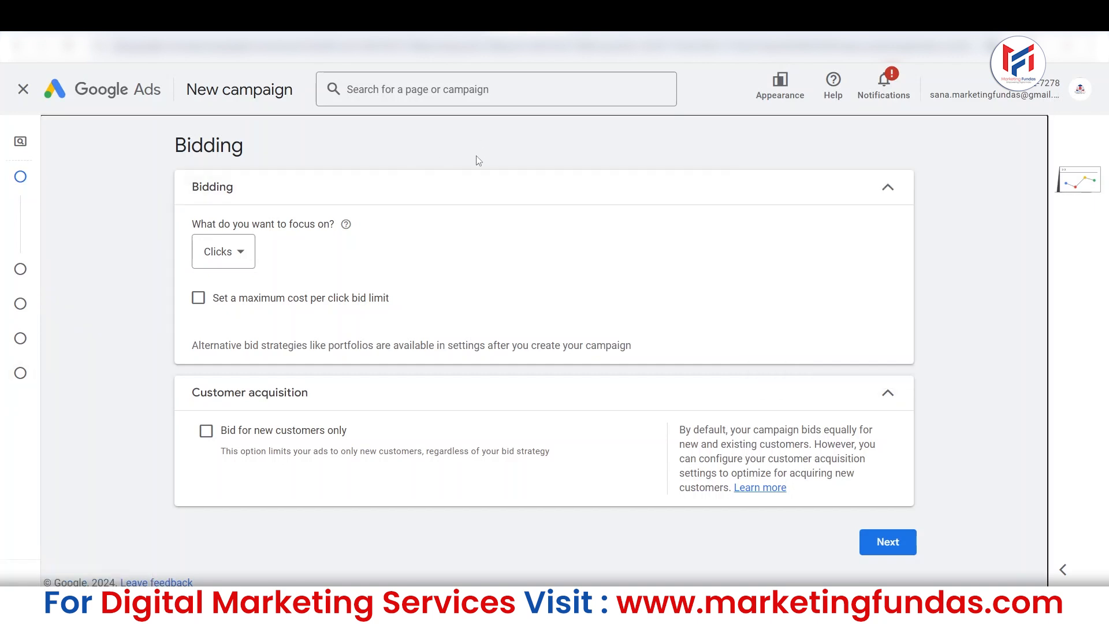
Try Conversions, Conversion value, Clicks and Impression share in turn as the bidding focus to compare their settings.
mouse_move(41, 195)
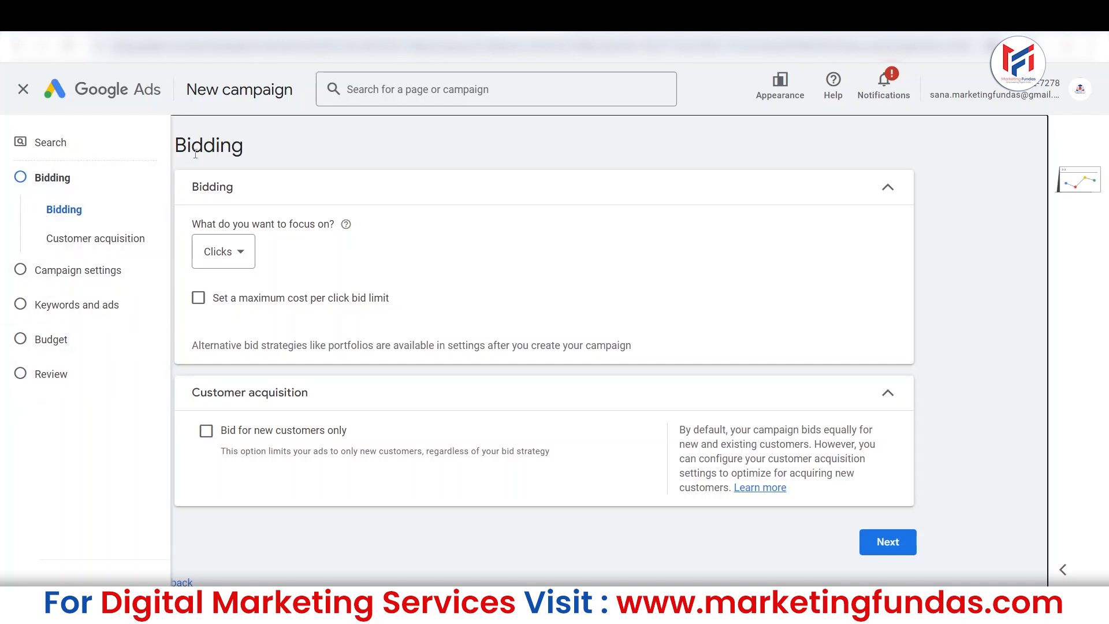
drag(188, 226, 344, 227)
mouse_move(345, 226)
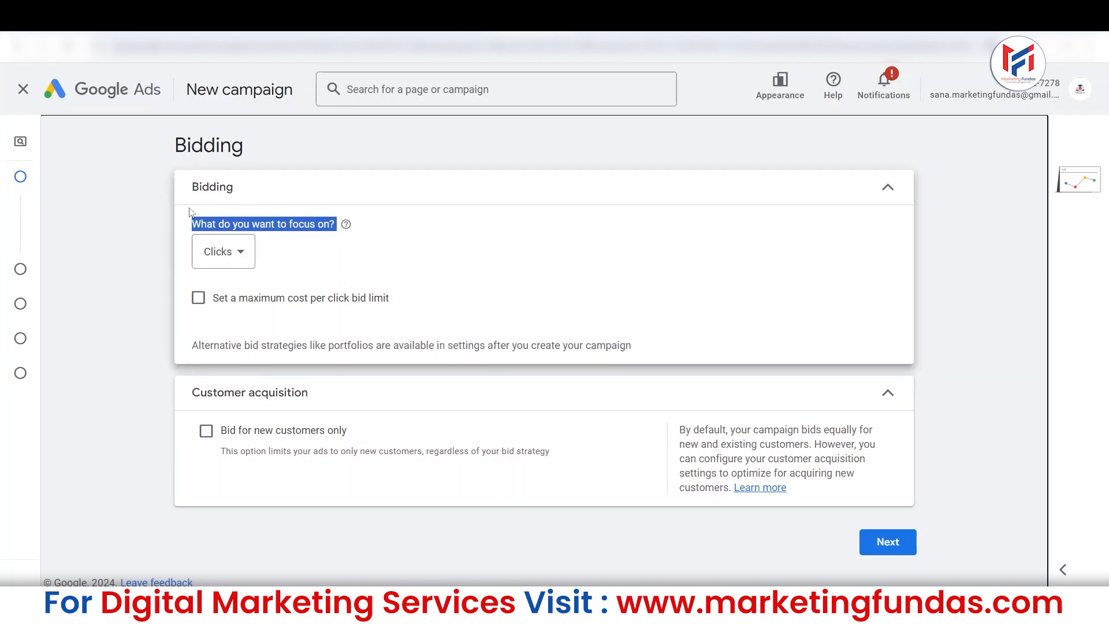
click(237, 251)
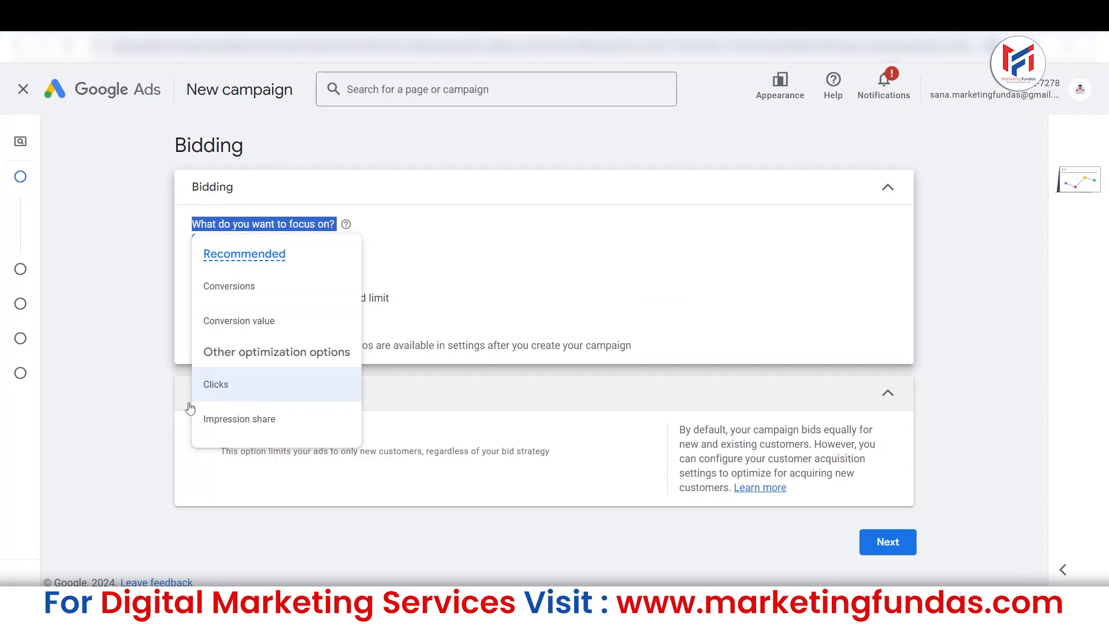
click(237, 296)
click(241, 255)
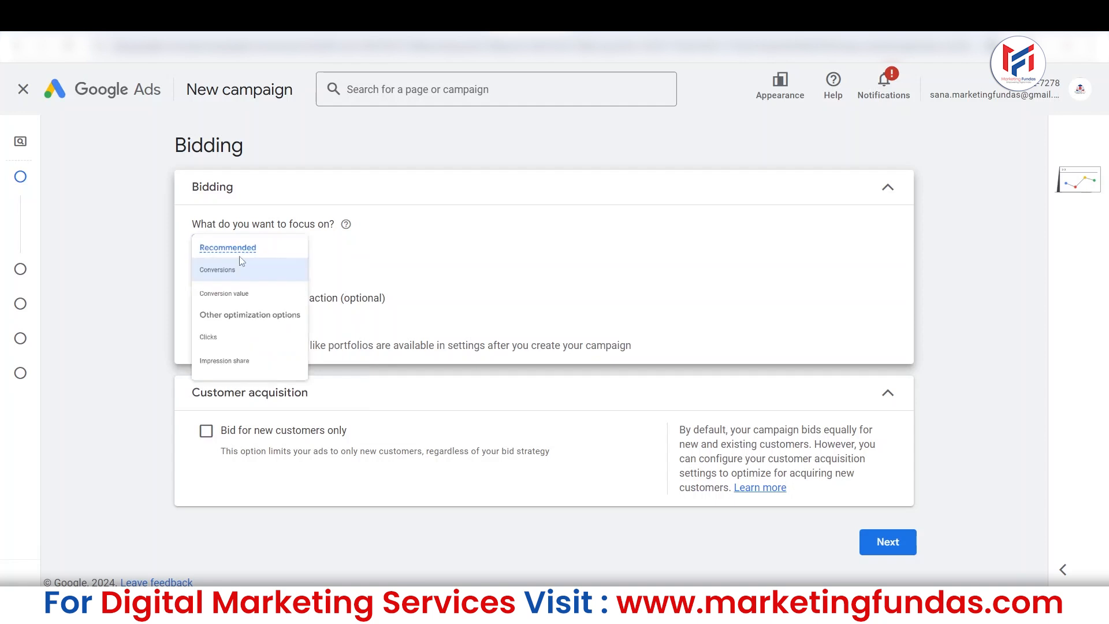
click(243, 321)
click(253, 252)
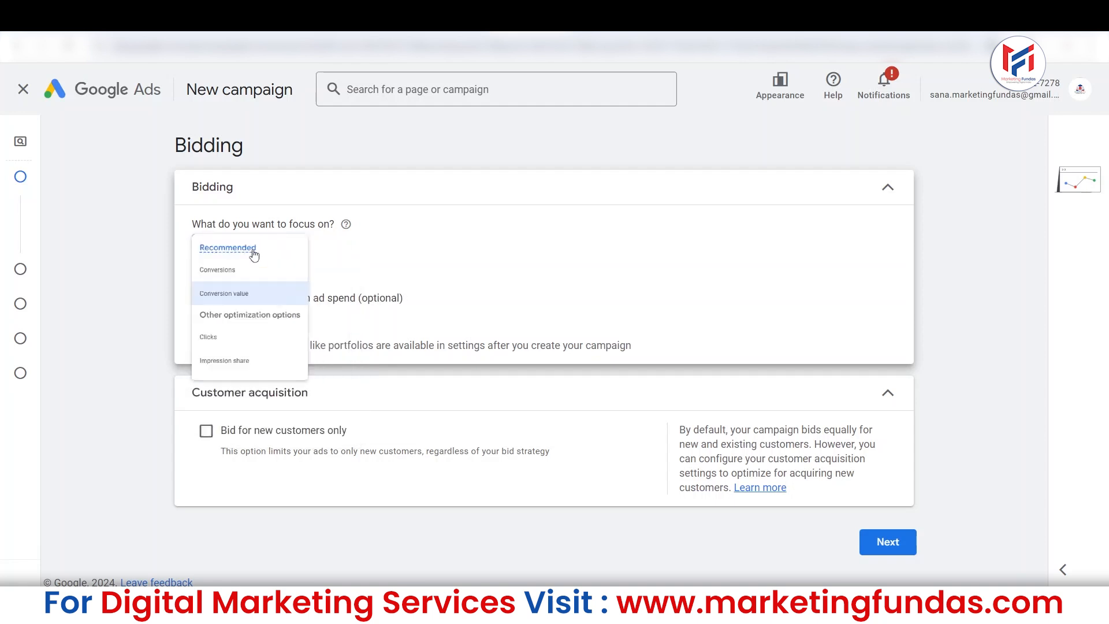
mouse_move(216, 391)
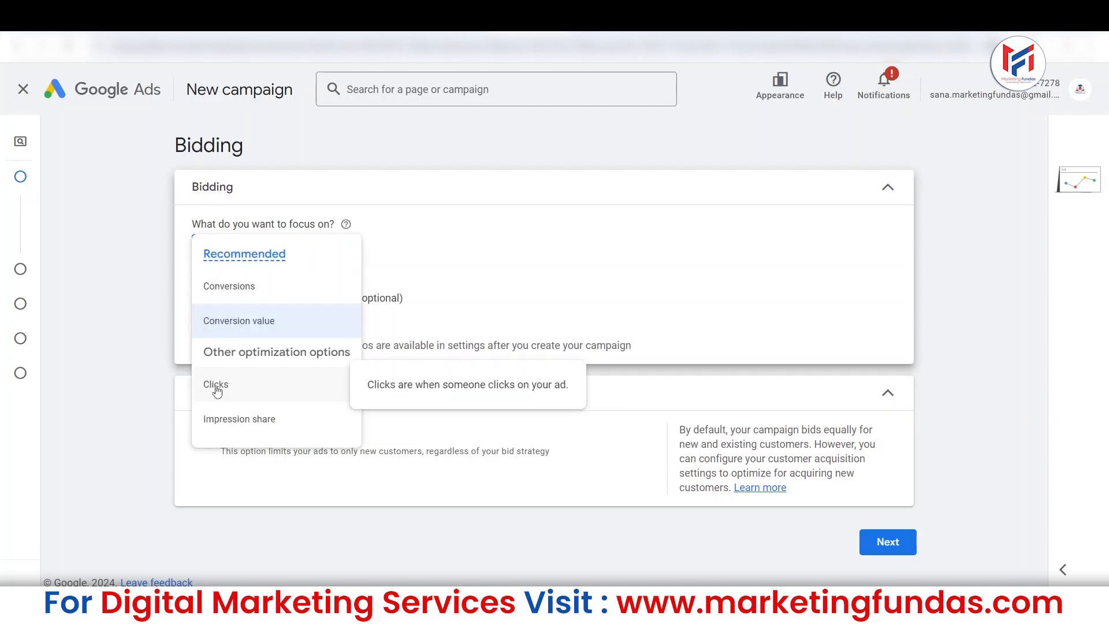
click(217, 387)
click(222, 255)
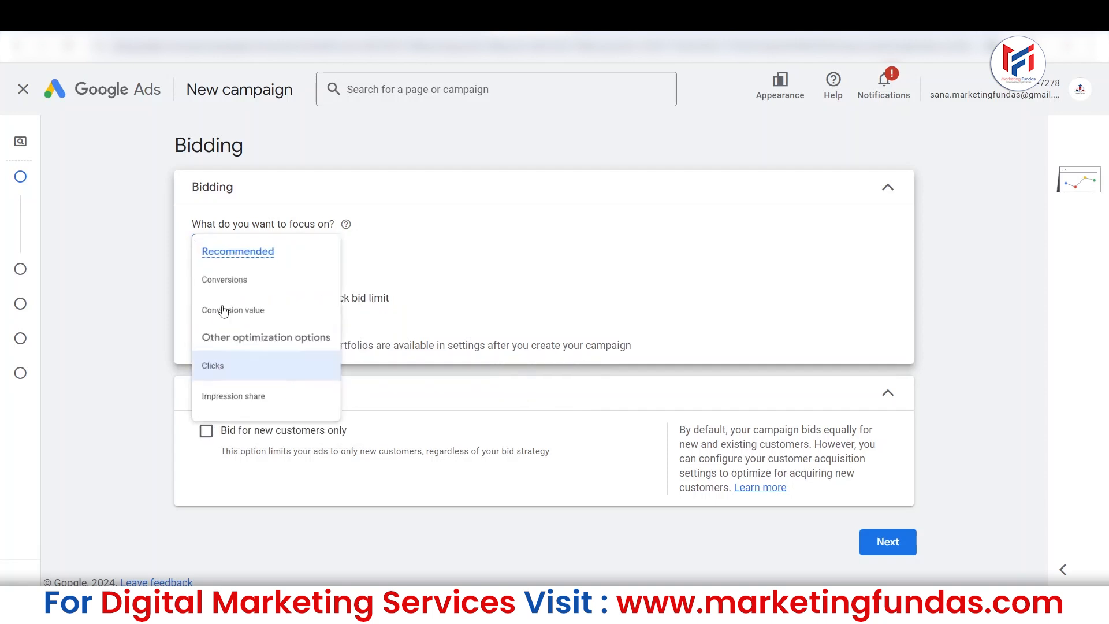
click(229, 422)
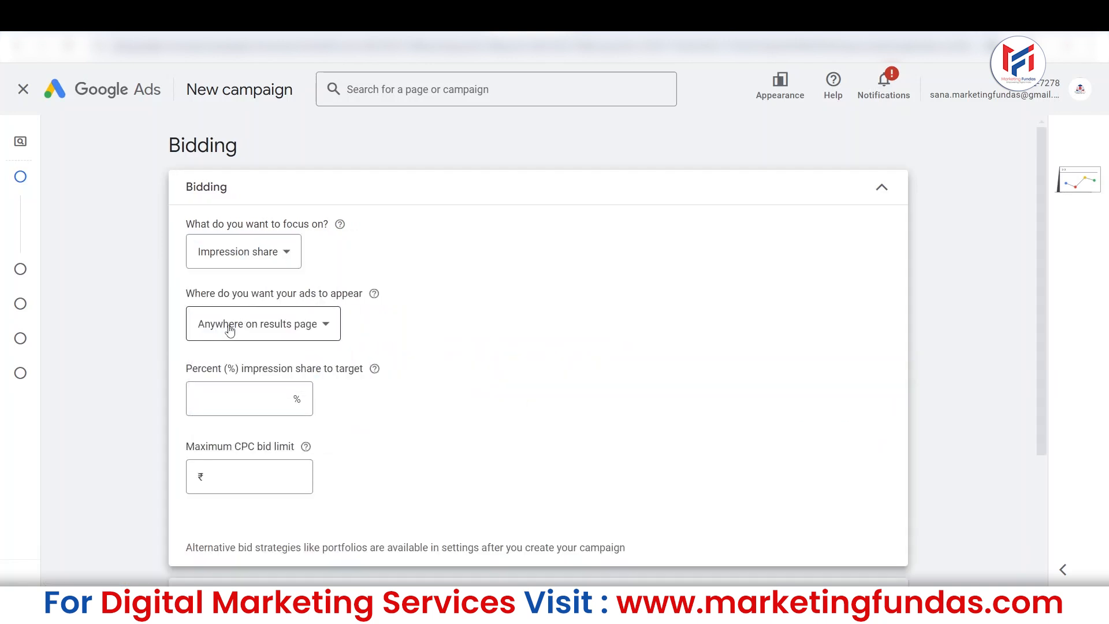
Set the bidding focus to Clicks and enable the maximum cost per click bid limit.
click(231, 262)
click(234, 386)
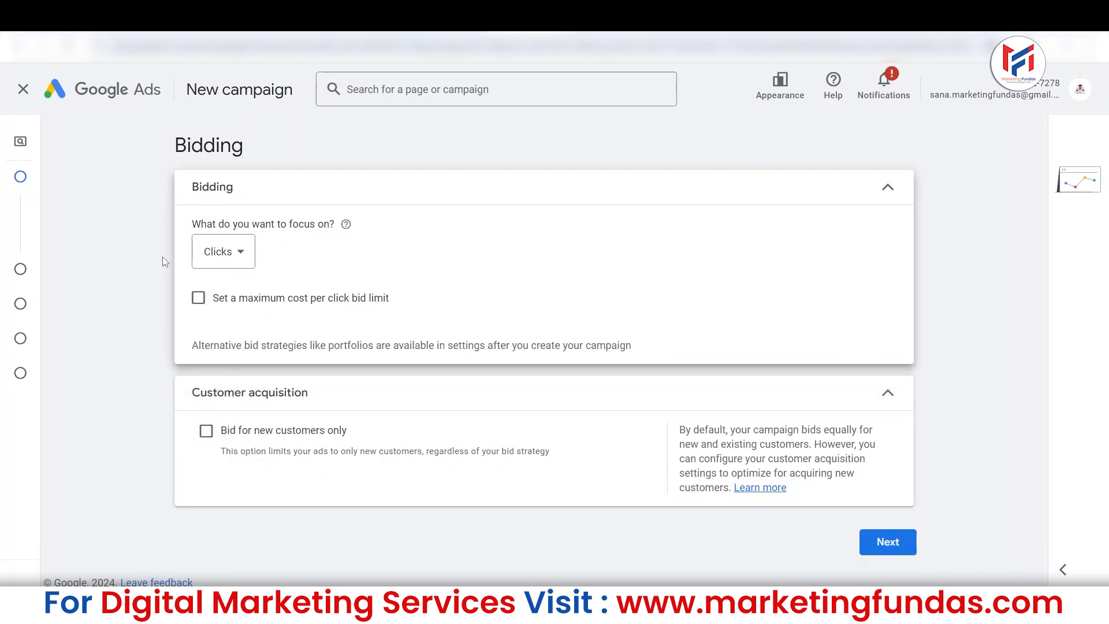
click(198, 298)
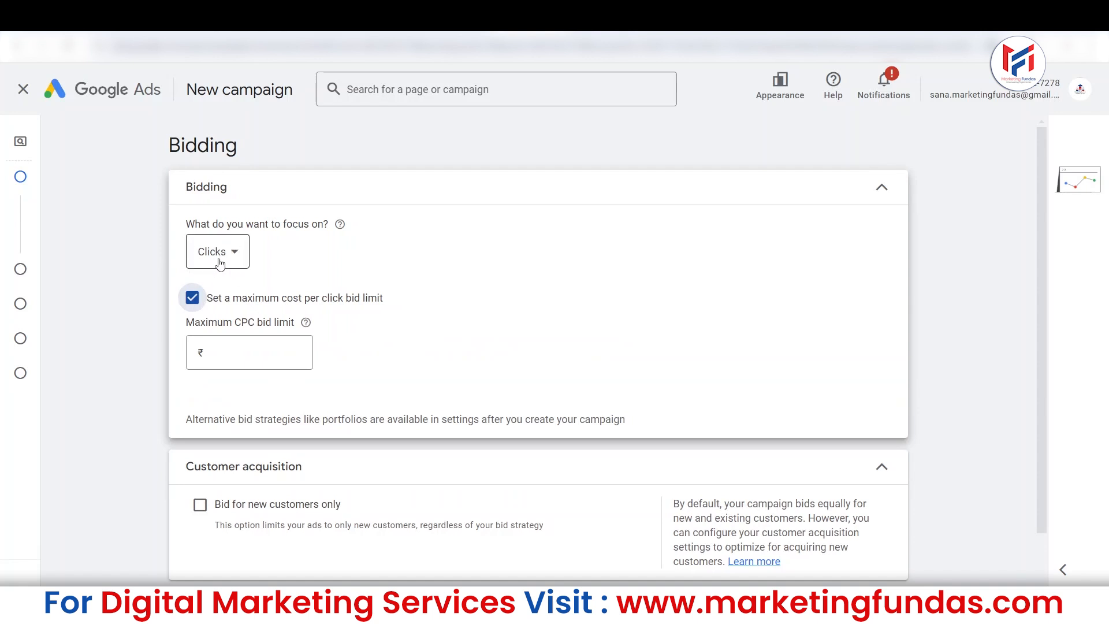
Set the maximum CPC bid limit to ₹100.
click(244, 350)
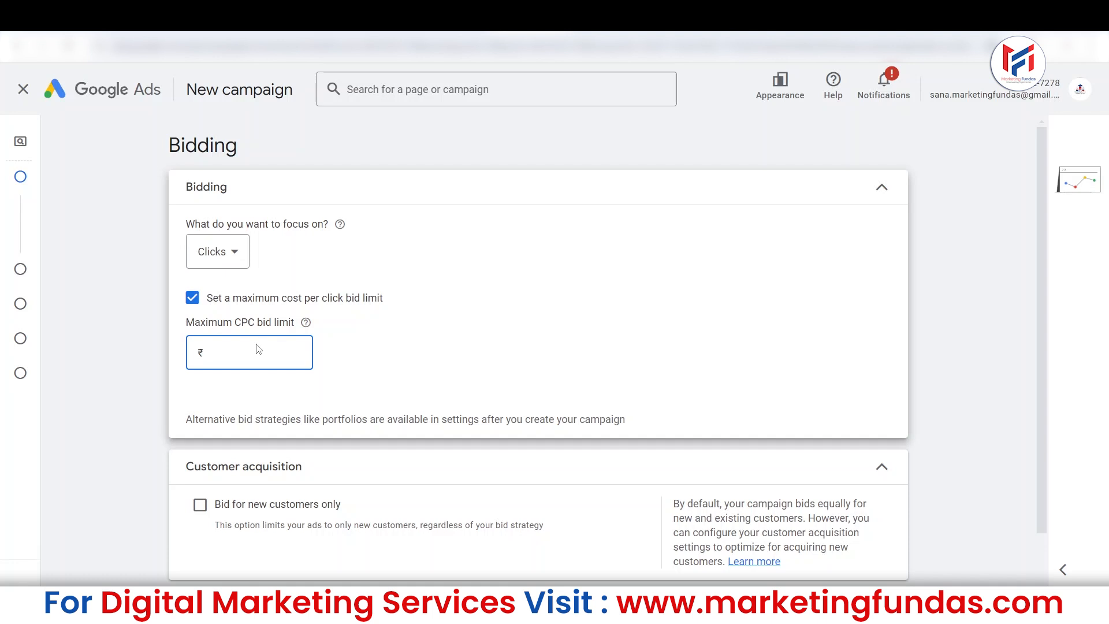
text(100)
click(412, 369)
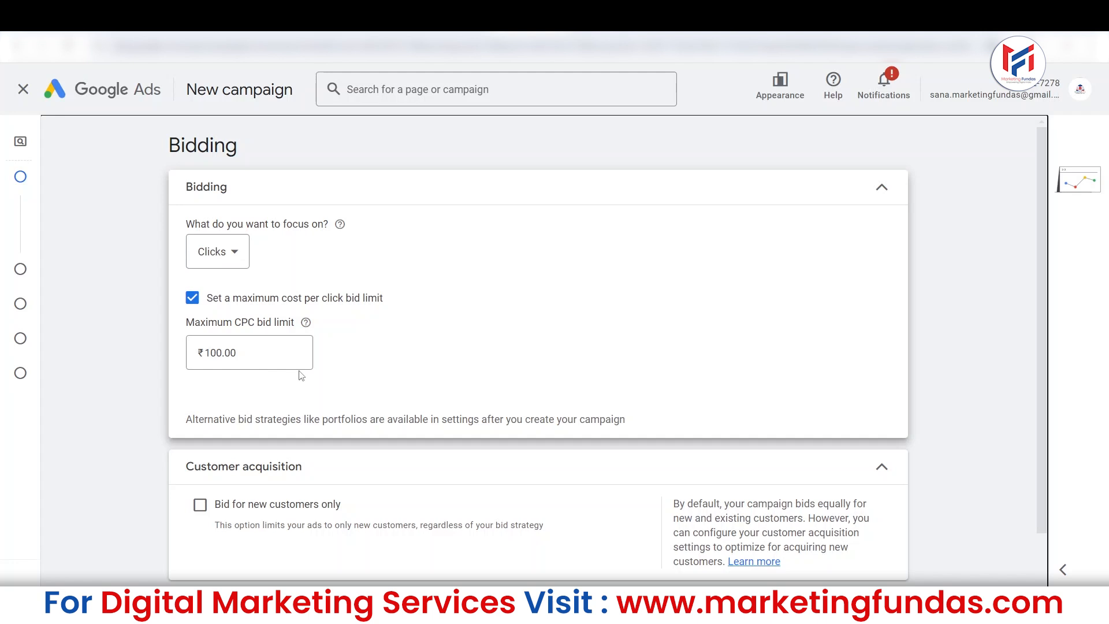
Try the option to bid for new customers only in the customer acquisition settings, and turn it off again.
drag(1044, 187, 1038, 242)
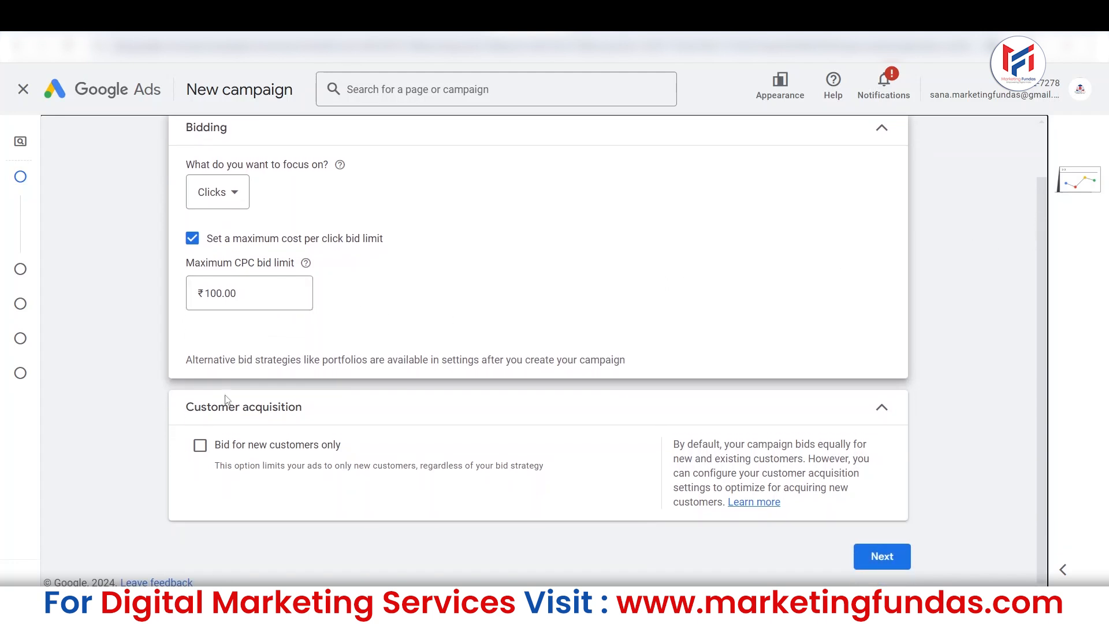
drag(188, 415, 310, 426)
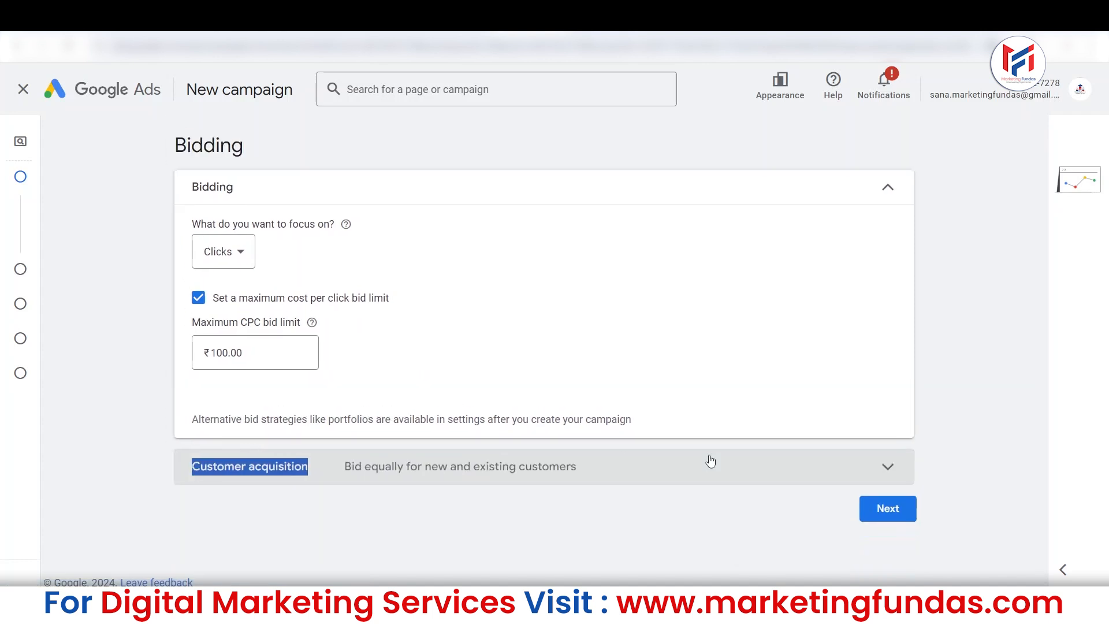
click(839, 475)
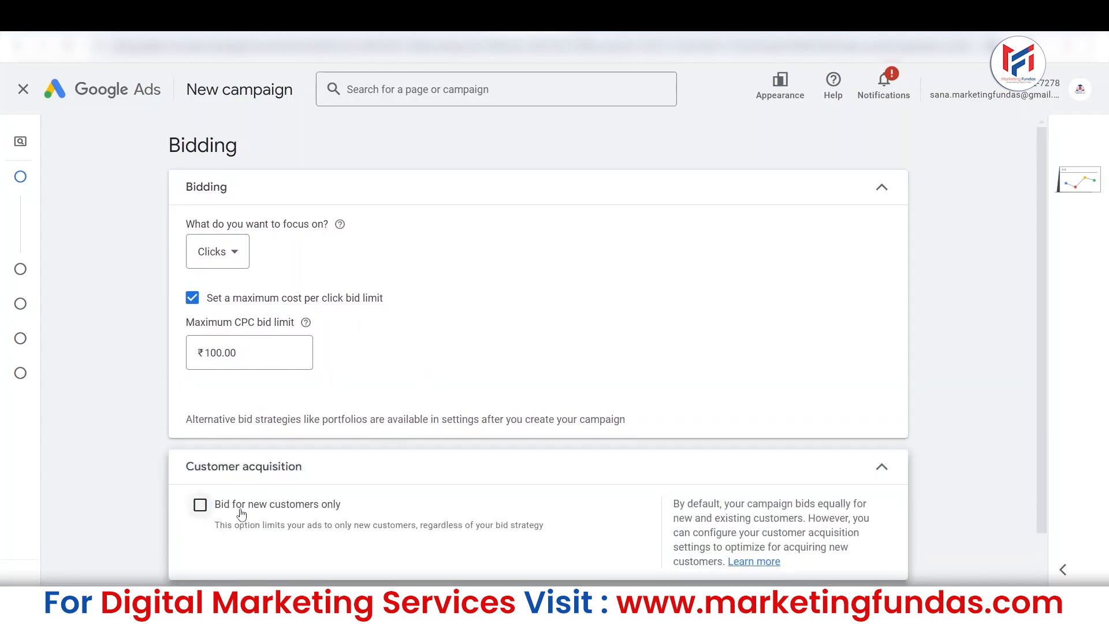
drag(1040, 222, 1042, 275)
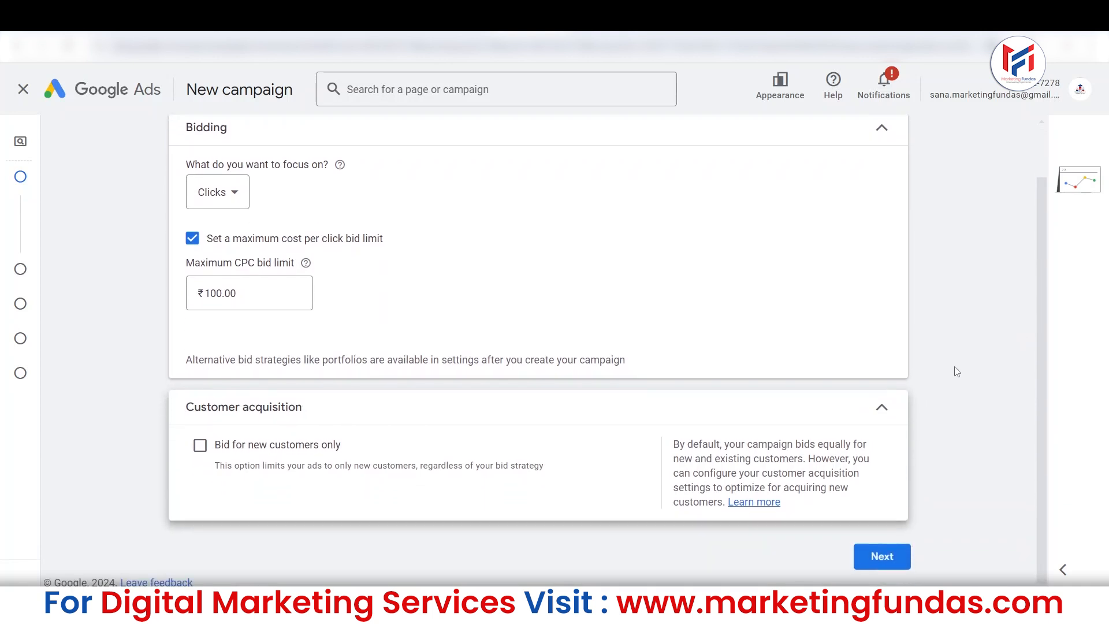
click(200, 446)
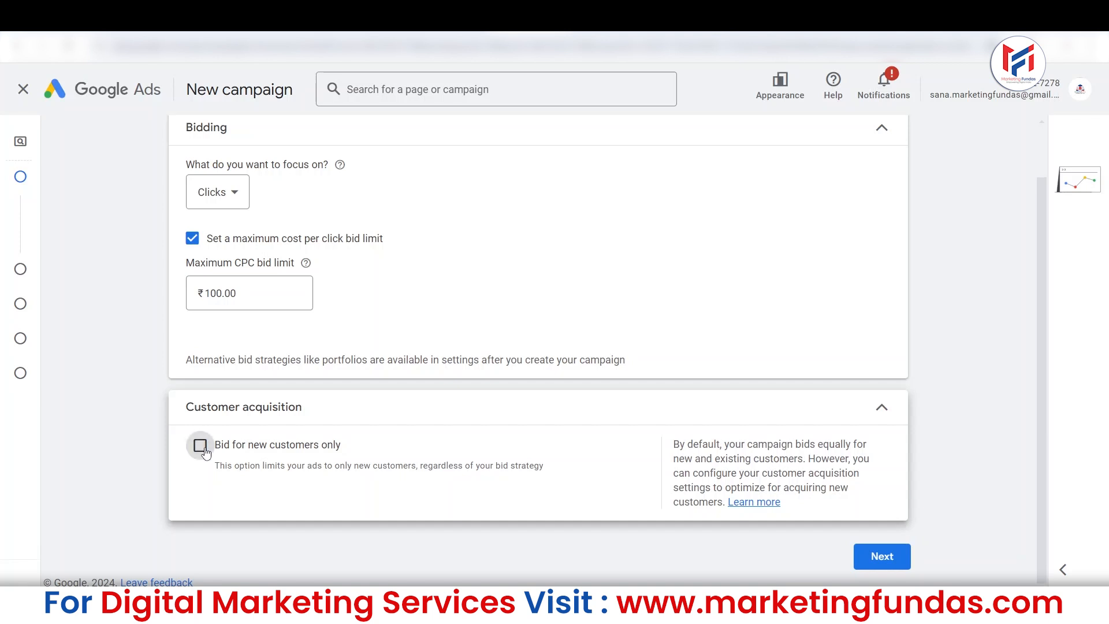
scroll(282, 482, up, 1)
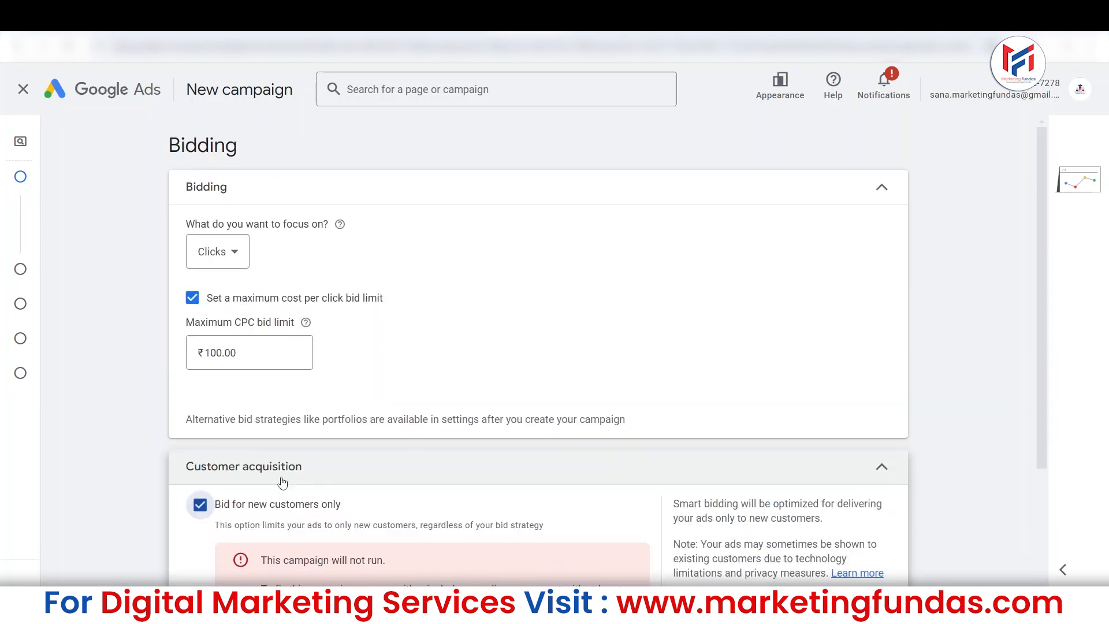
scroll(282, 483, down, 3)
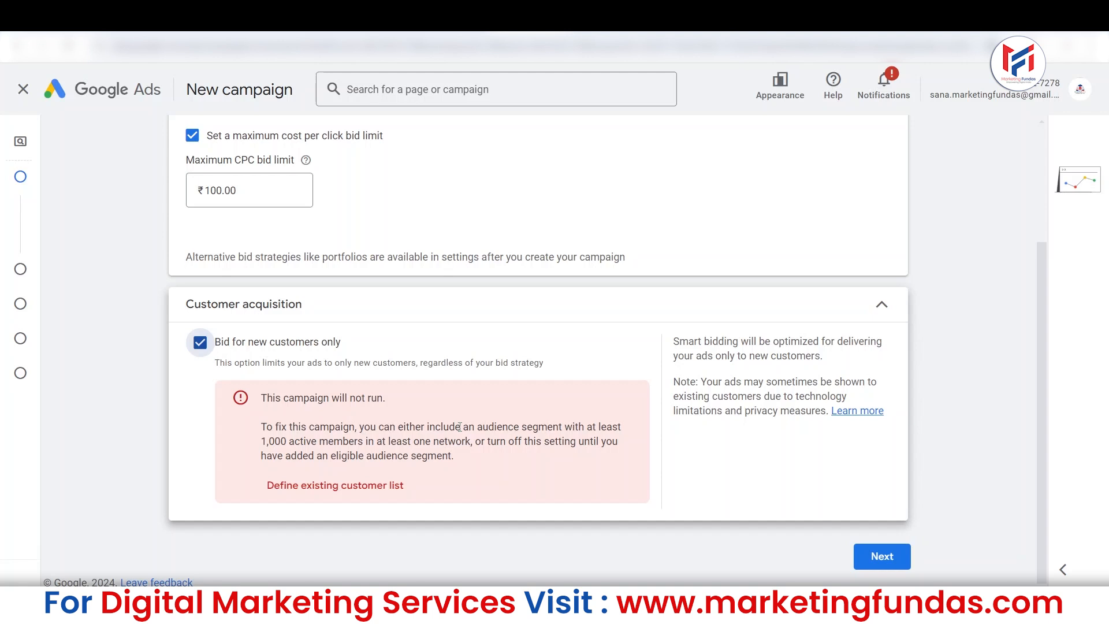
click(199, 344)
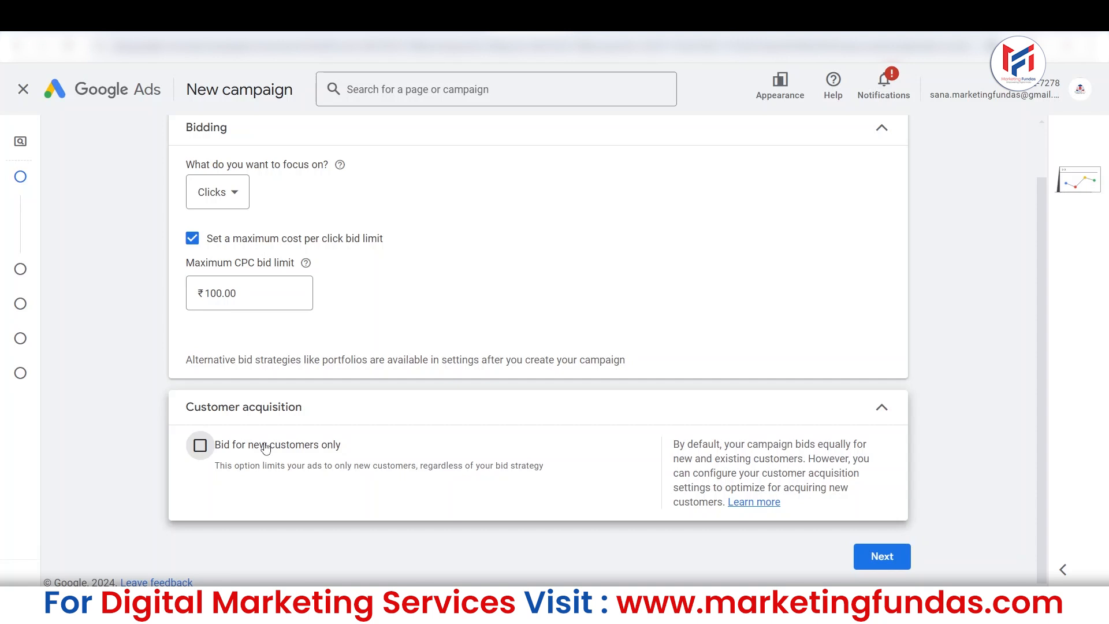
click(200, 445)
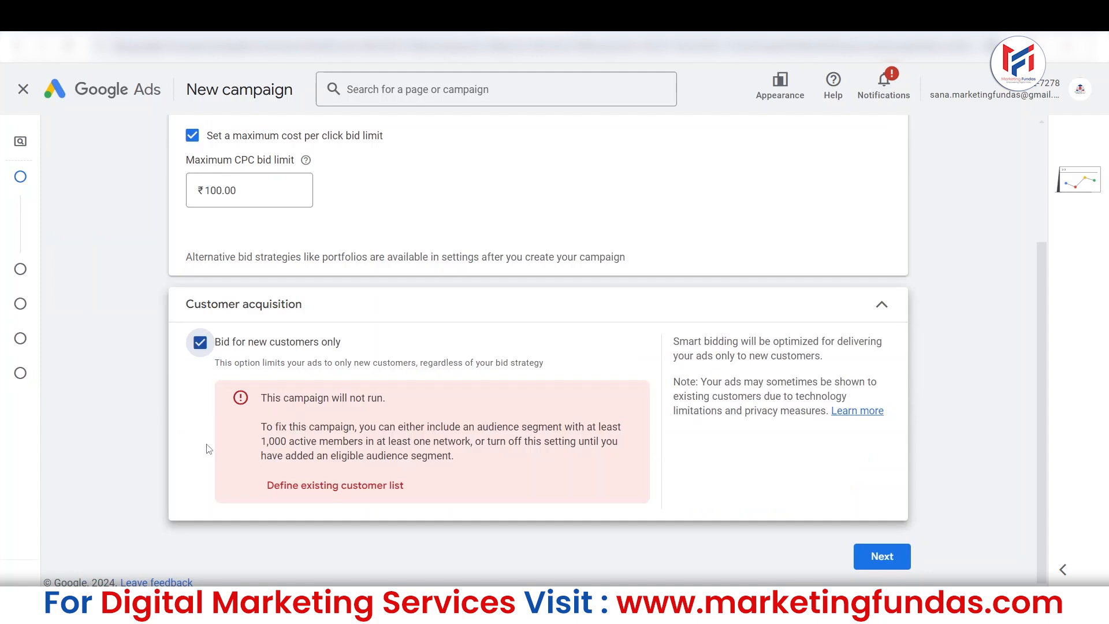
click(190, 343)
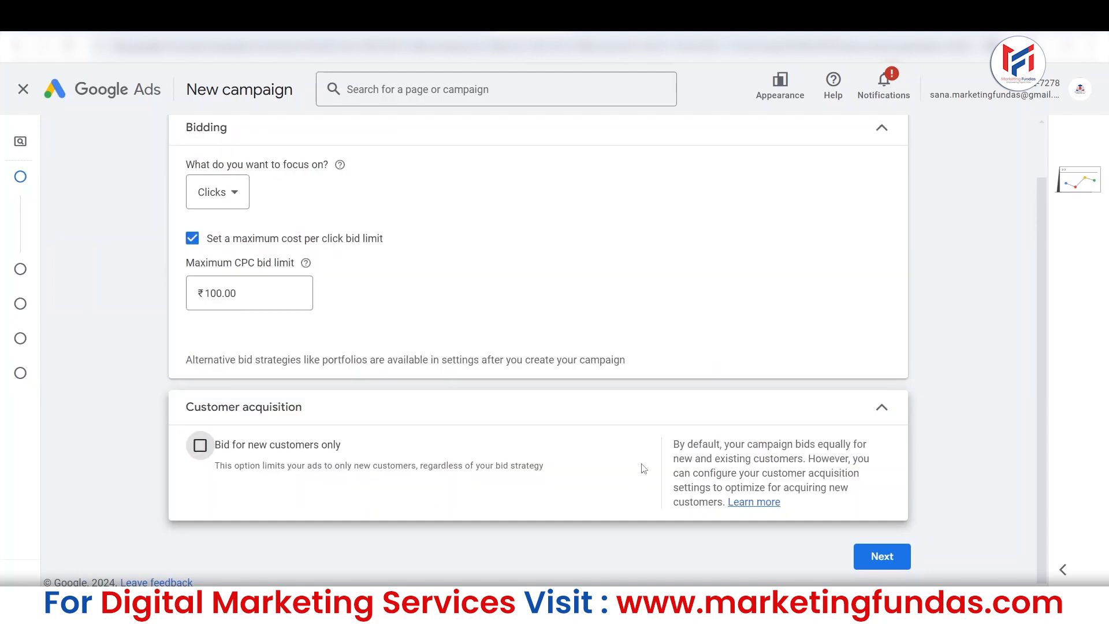
Collapse the customer acquisition settings, keep Clicks as the bidding focus and continue to the campaign settings.
click(715, 414)
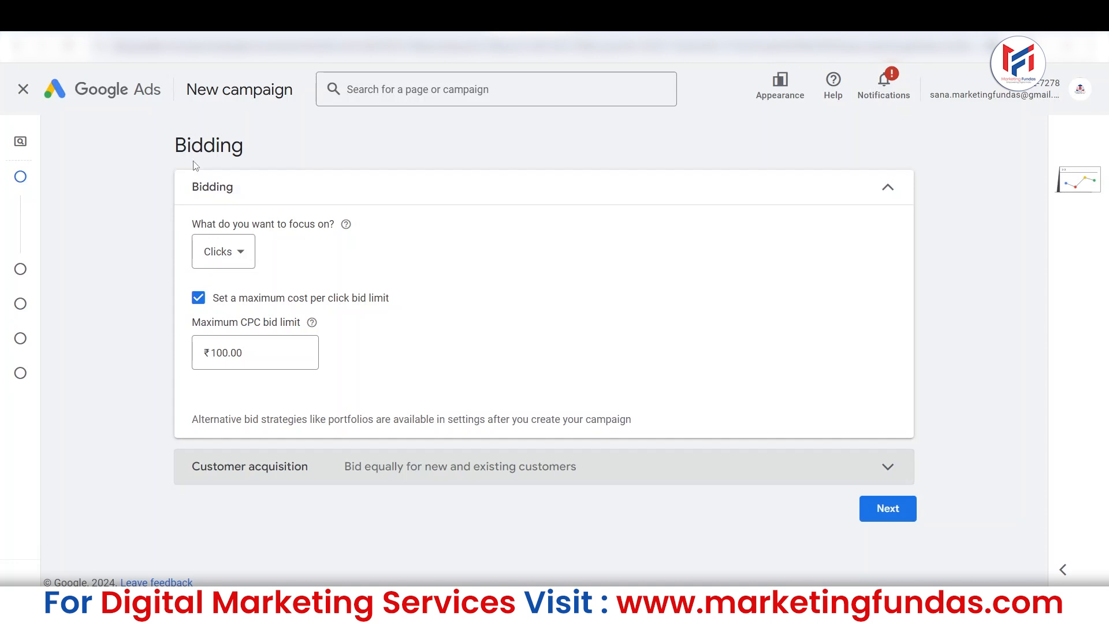
drag(172, 145, 261, 151)
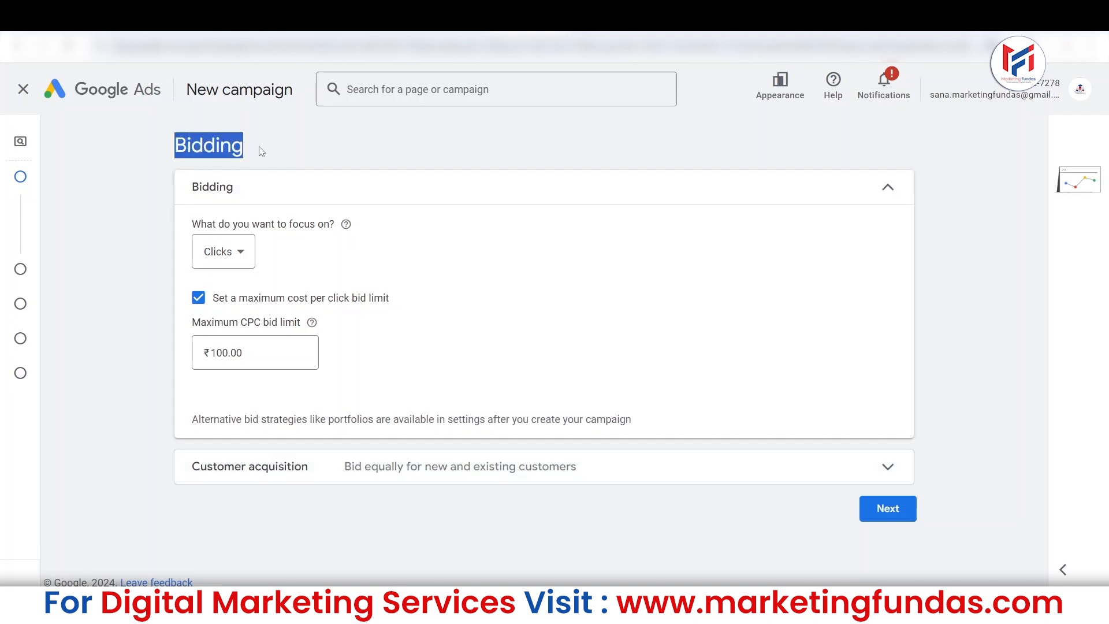
click(240, 254)
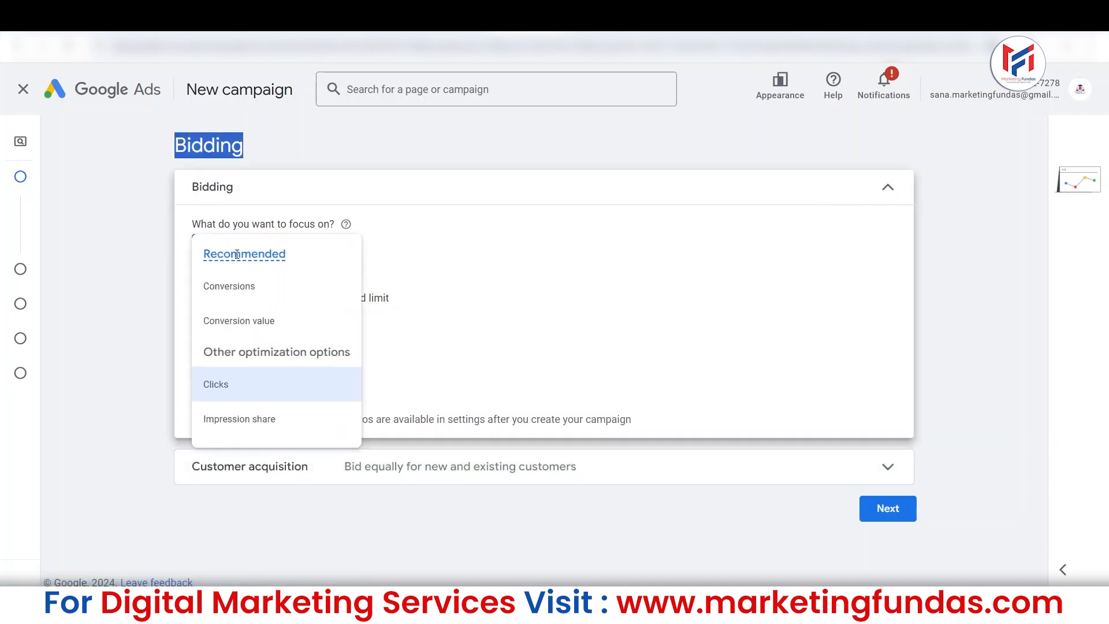
click(532, 297)
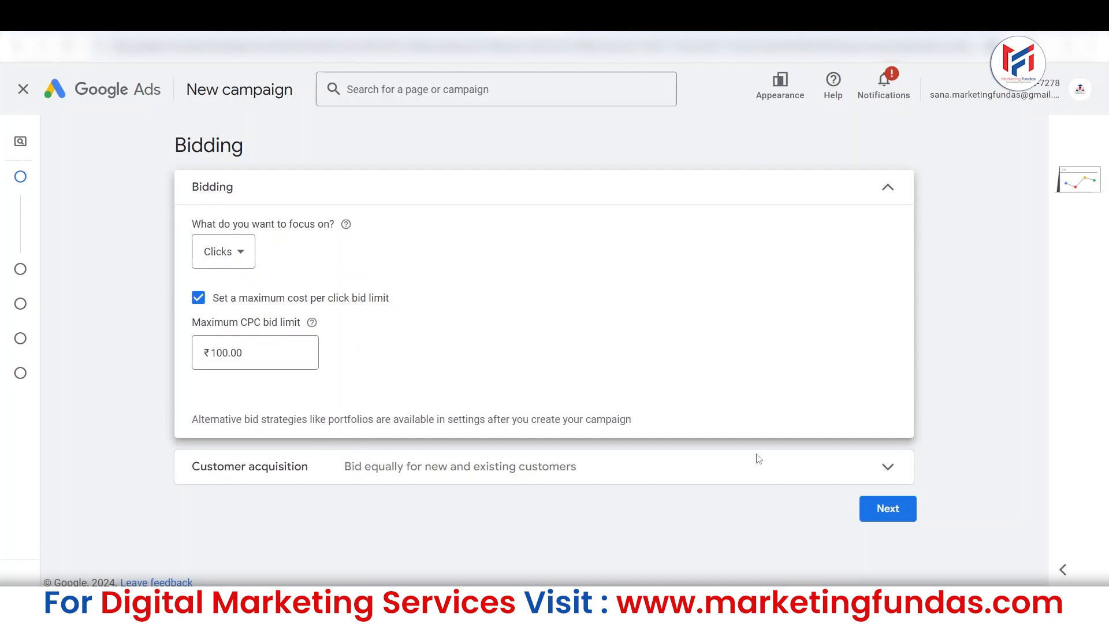
click(889, 511)
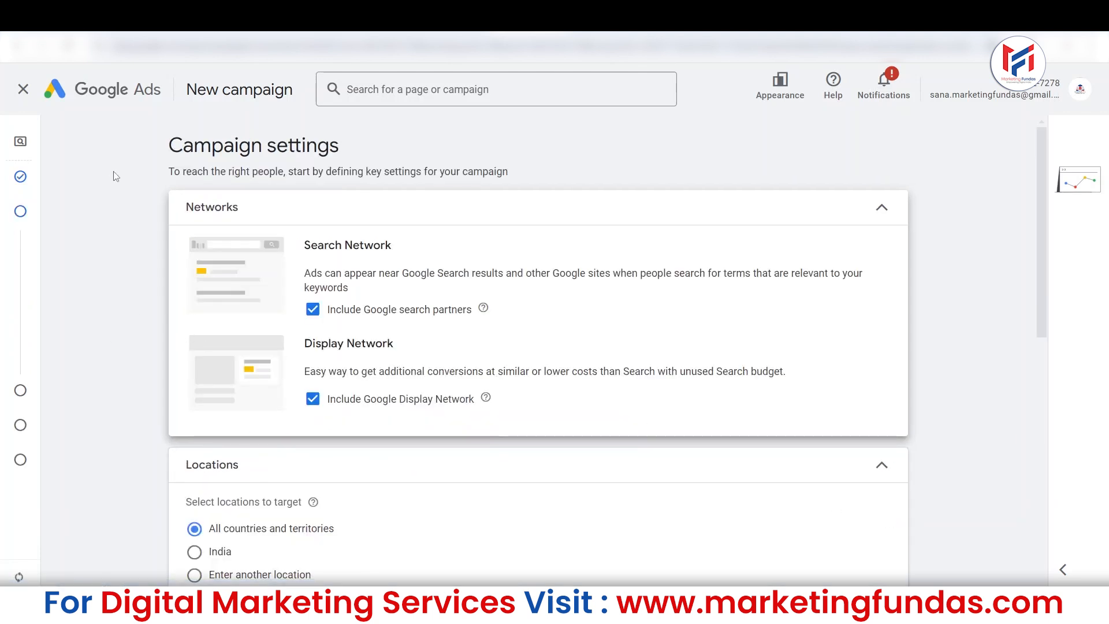
drag(139, 151, 387, 158)
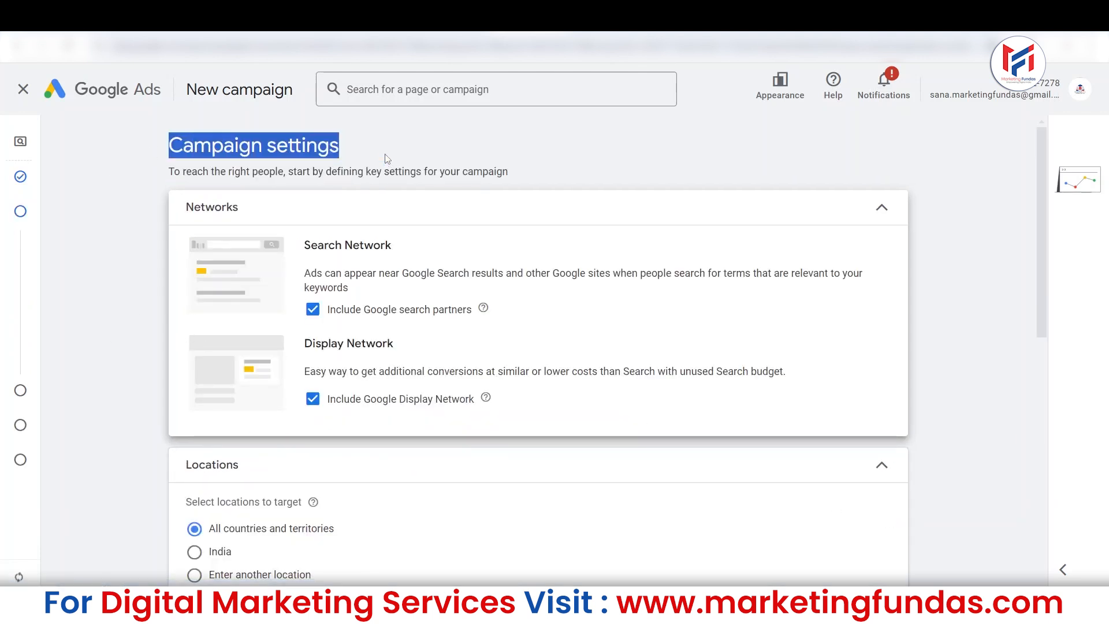
click(295, 209)
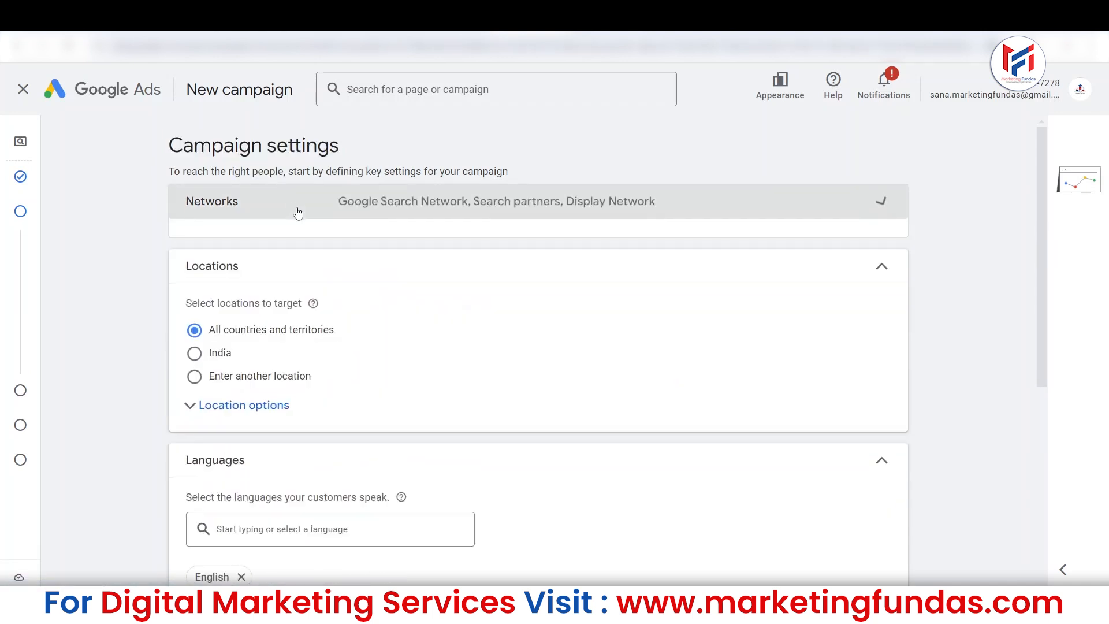
click(310, 214)
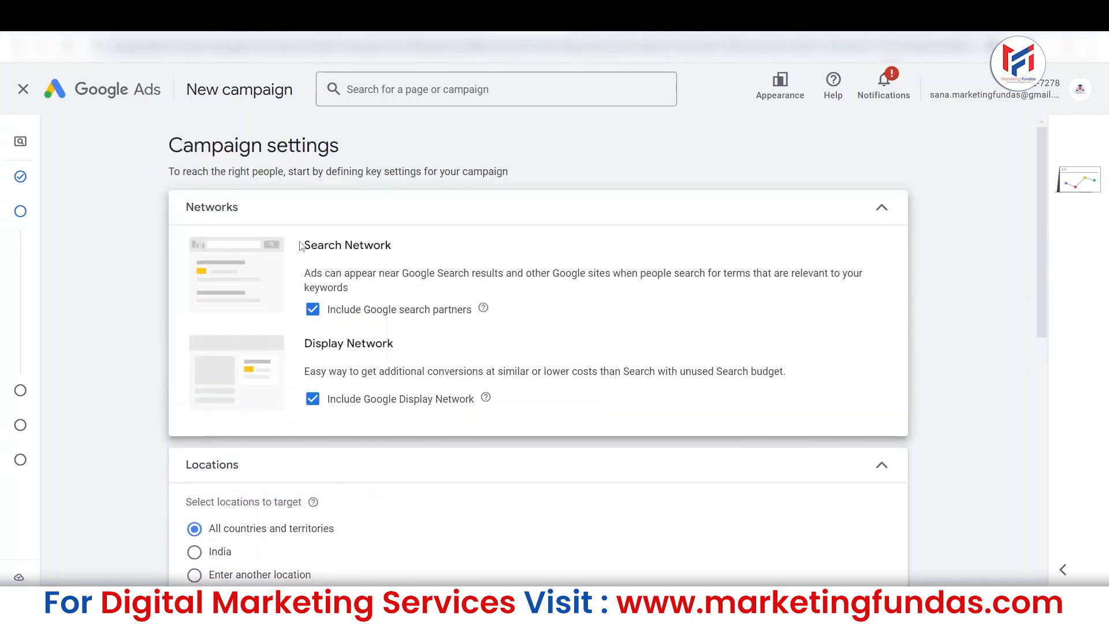
drag(300, 245, 420, 247)
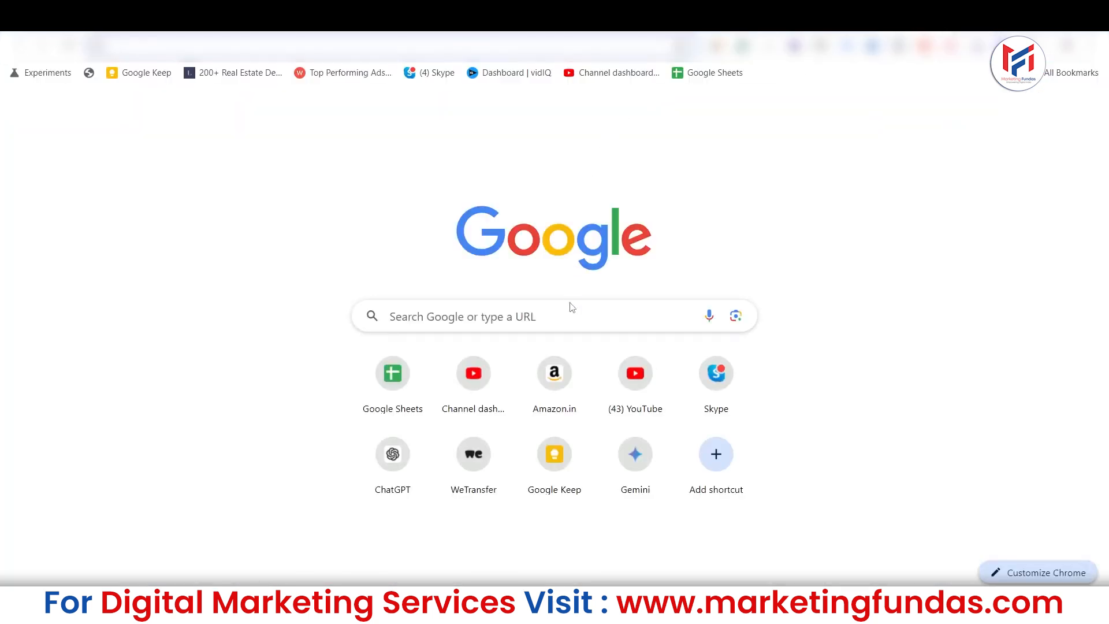
Search Google for "digital marketing course" in a separate browser tab, look through the results page, and return to the campaign settings.
text(digital m)
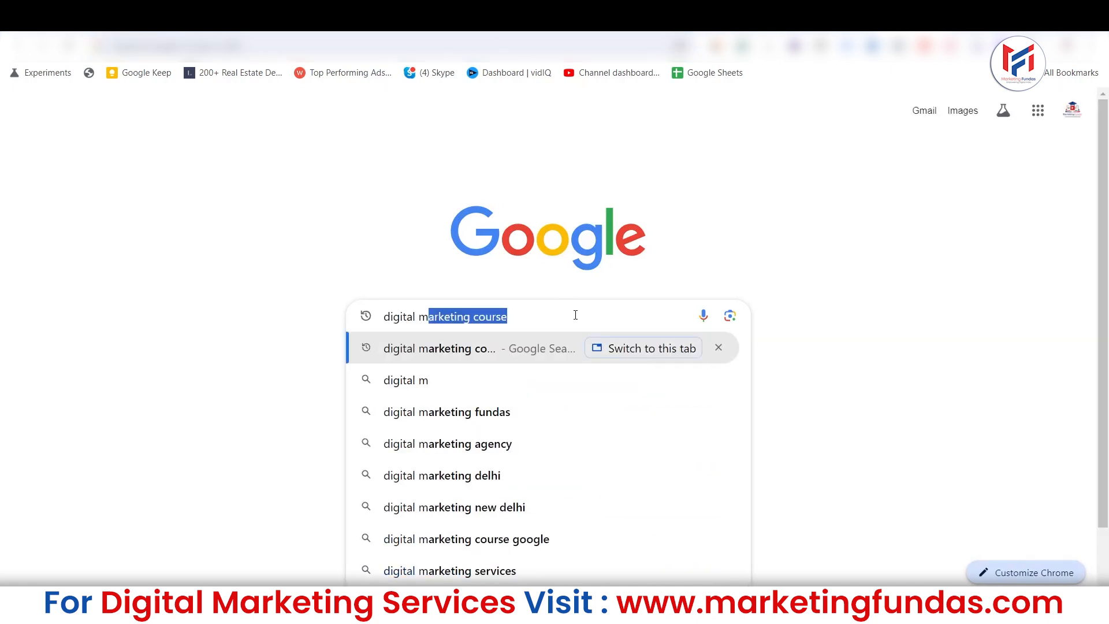
key(Right)
key(Return)
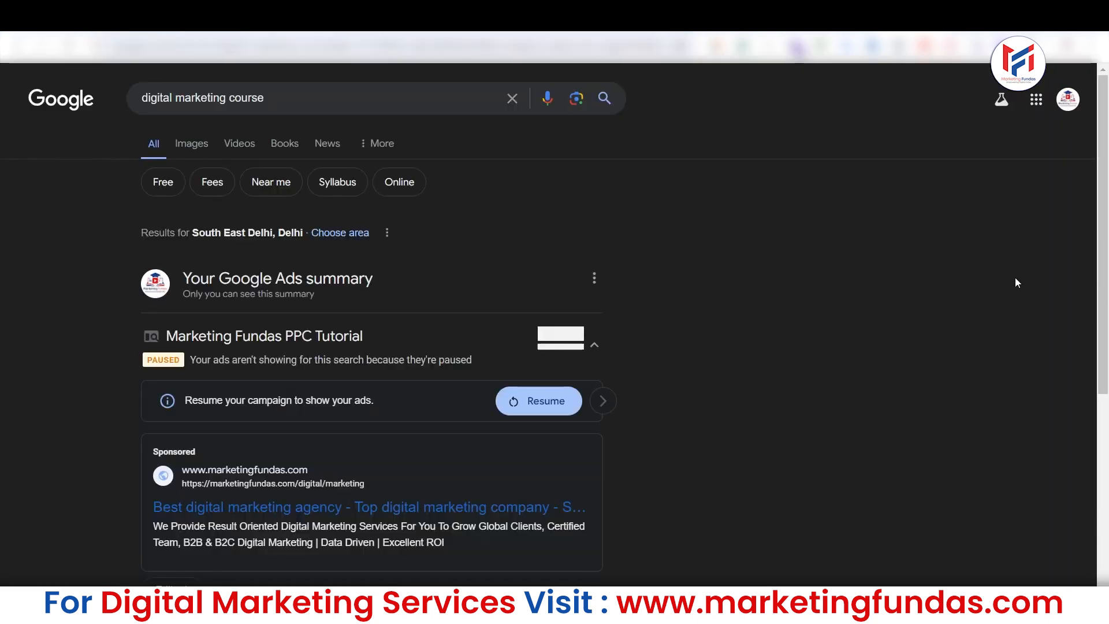
scroll(554, 312, down, 10)
scroll(555, 324, down, 8)
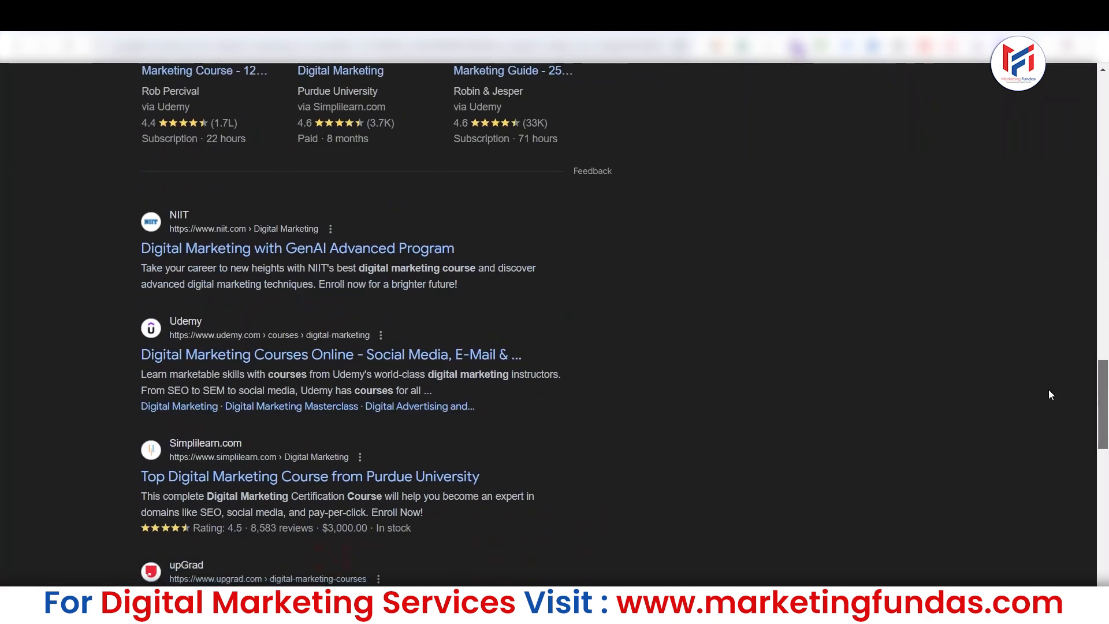
key(alt+Tab)
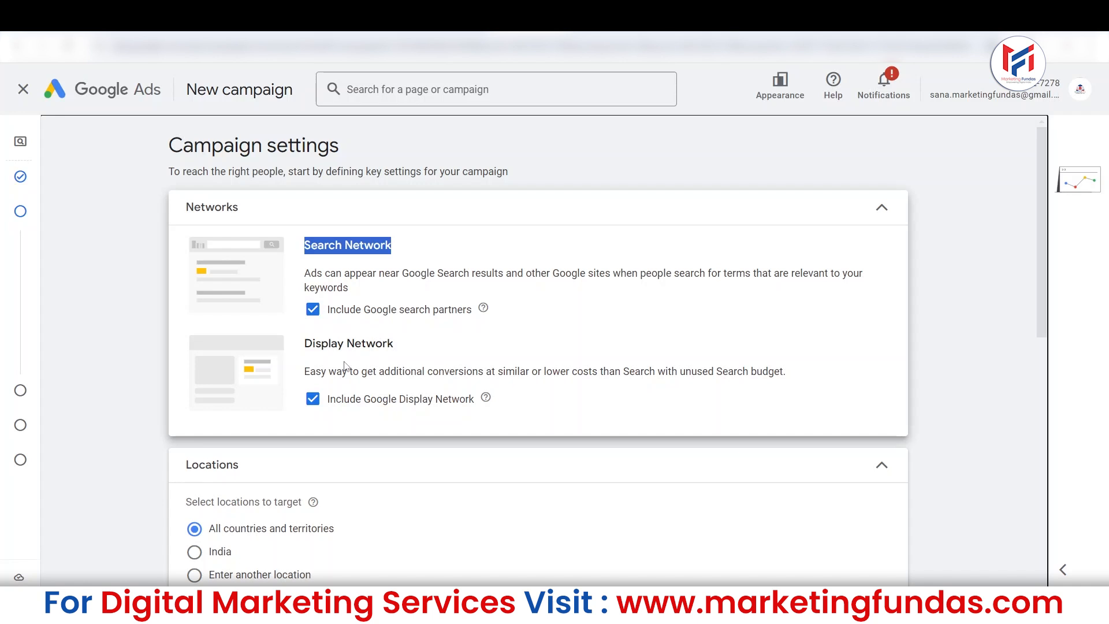
Exclude the Google Display Network and Google search partners from the campaign's networks.
click(312, 399)
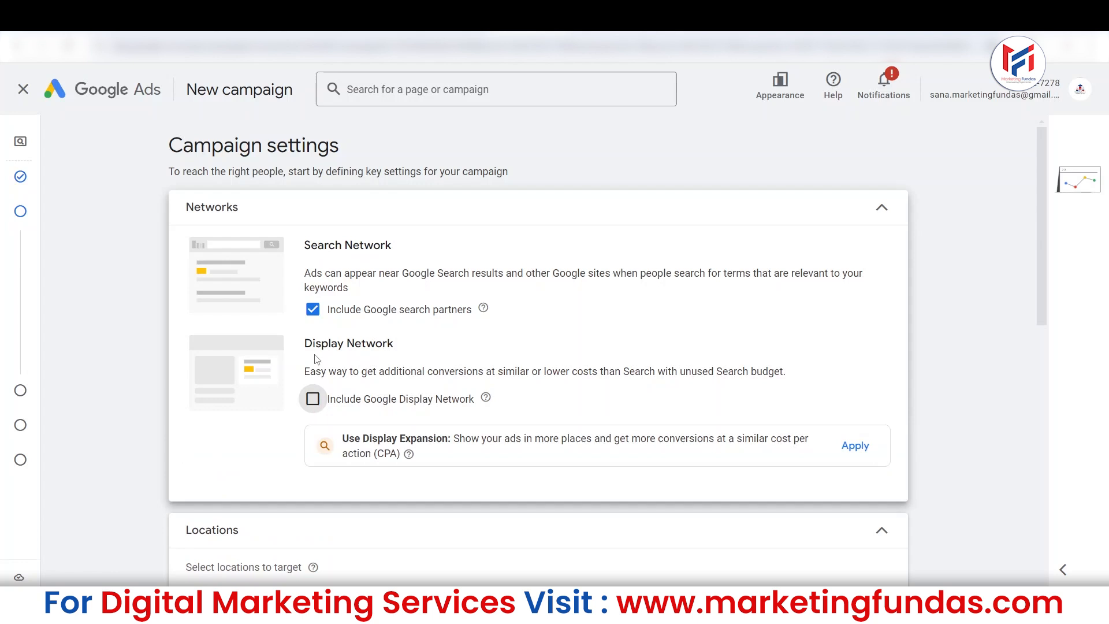
drag(306, 345, 421, 354)
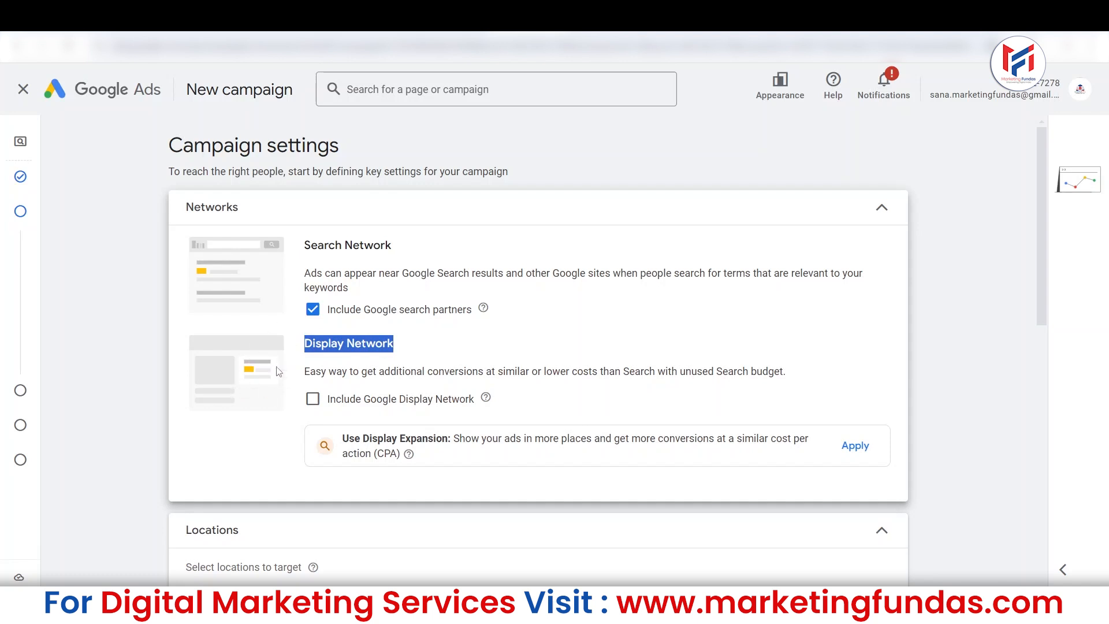
click(322, 337)
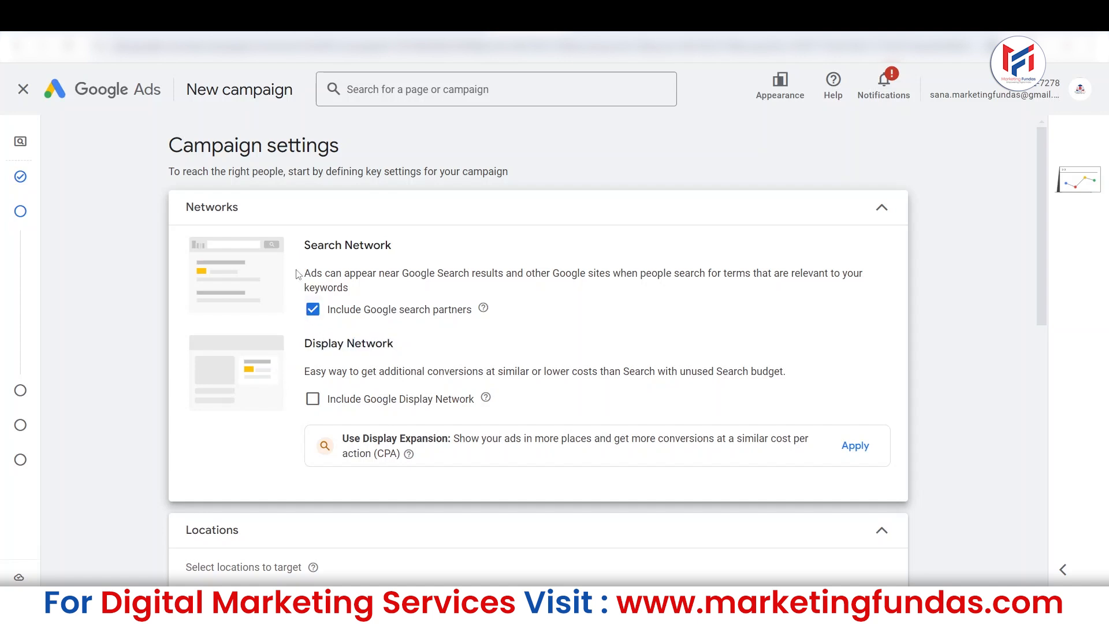
drag(301, 240, 420, 241)
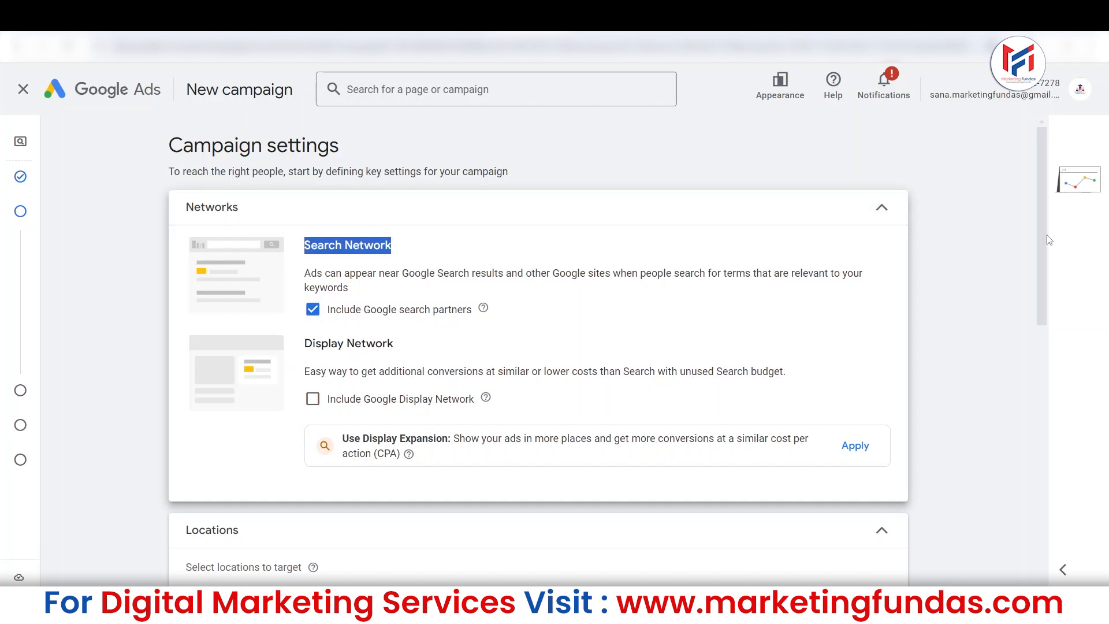
click(317, 315)
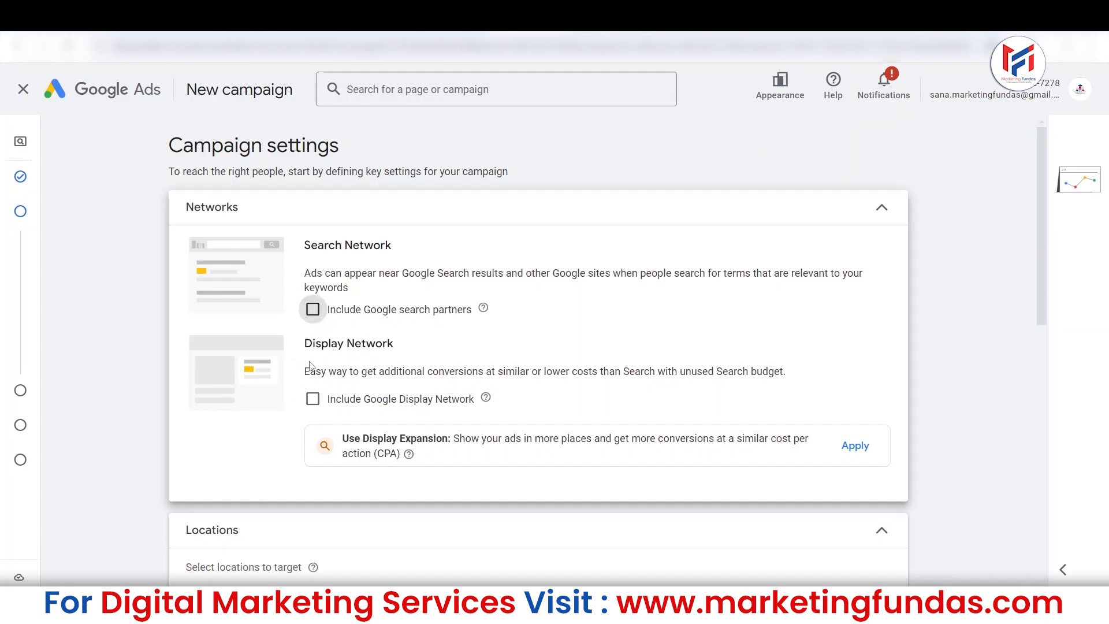
drag(310, 245, 407, 247)
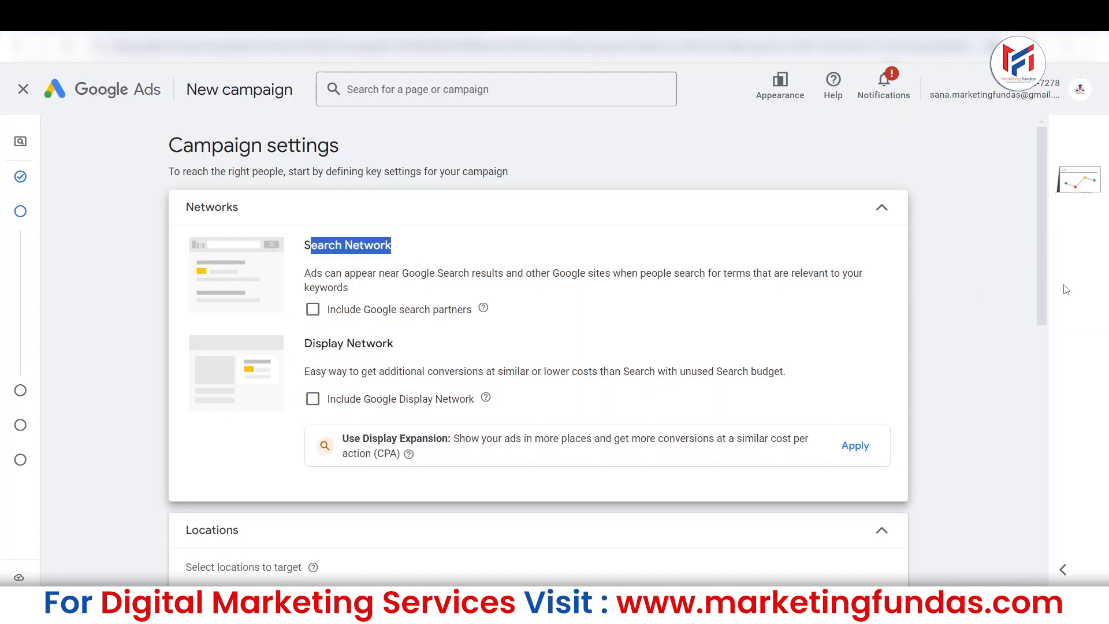
Set the campaign's target location to India instead of all countries and territories.
drag(1035, 219, 1035, 343)
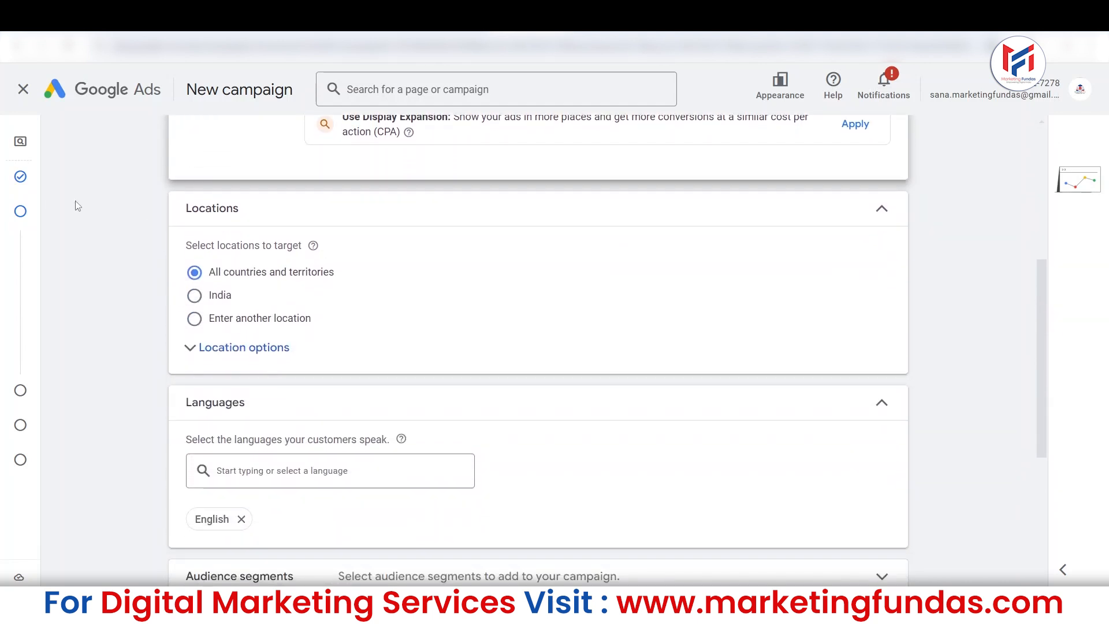
drag(183, 216, 280, 224)
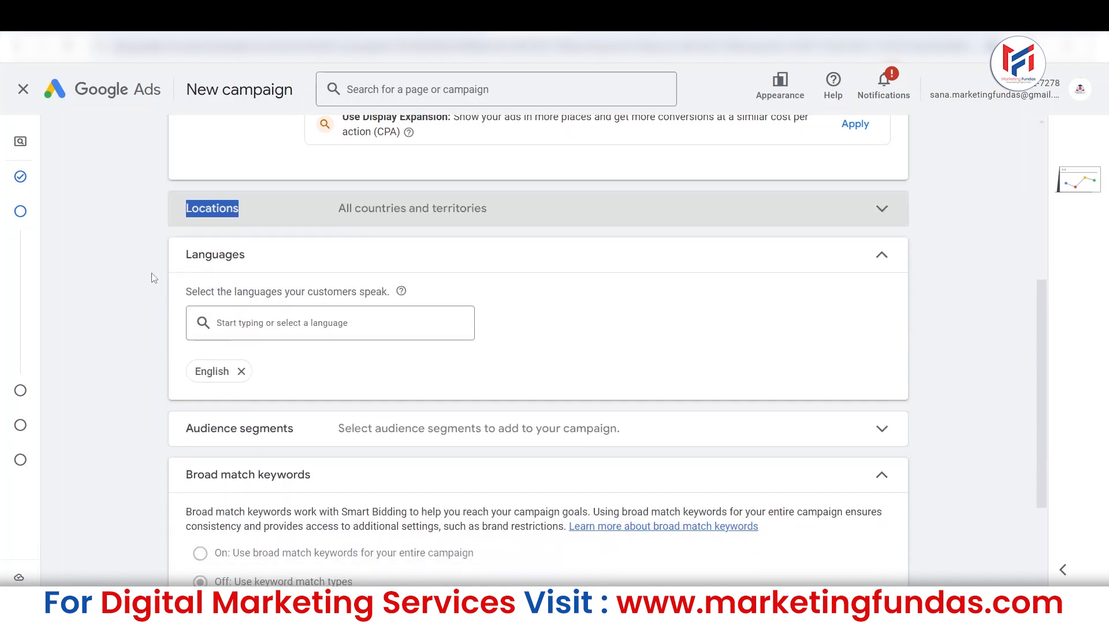
click(312, 207)
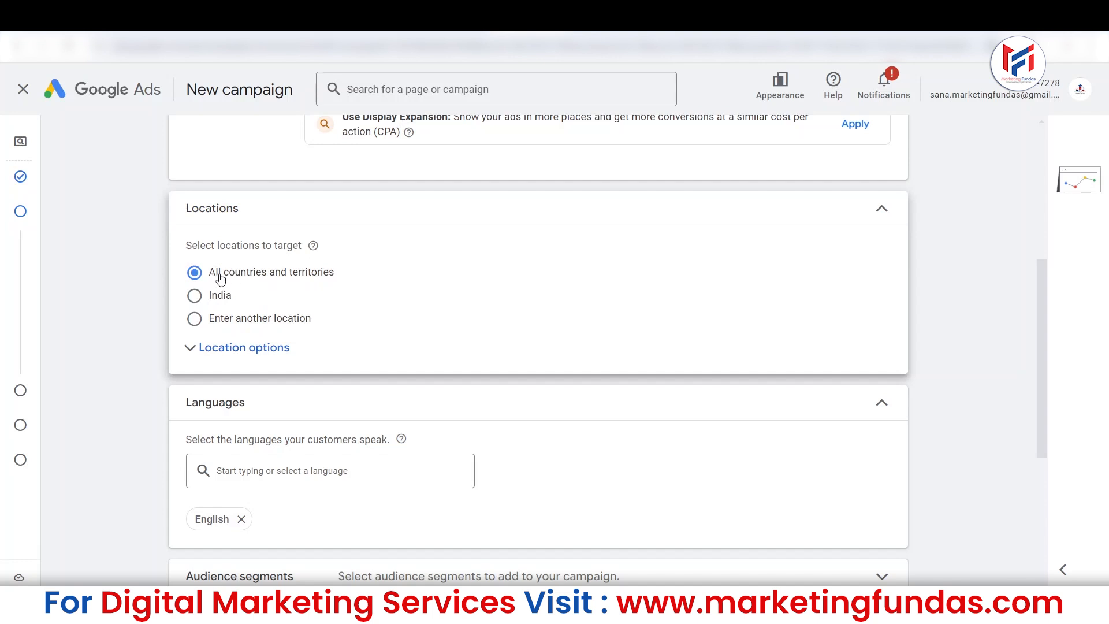
click(194, 298)
click(184, 276)
click(196, 298)
Switch the location targeting to entering another location.
drag(1038, 286, 1038, 279)
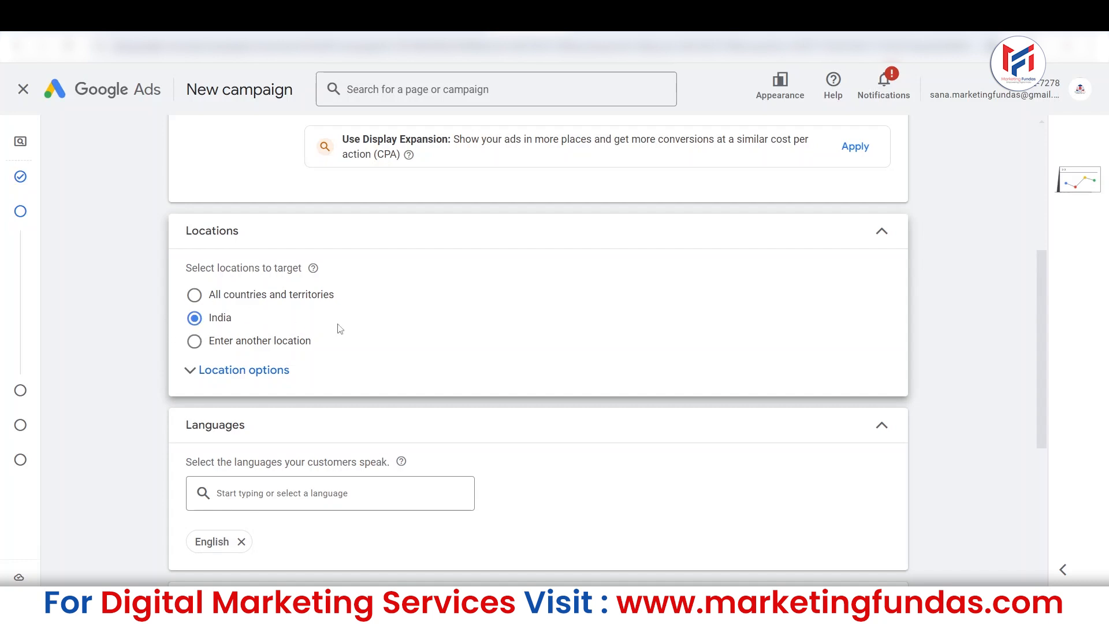
click(194, 342)
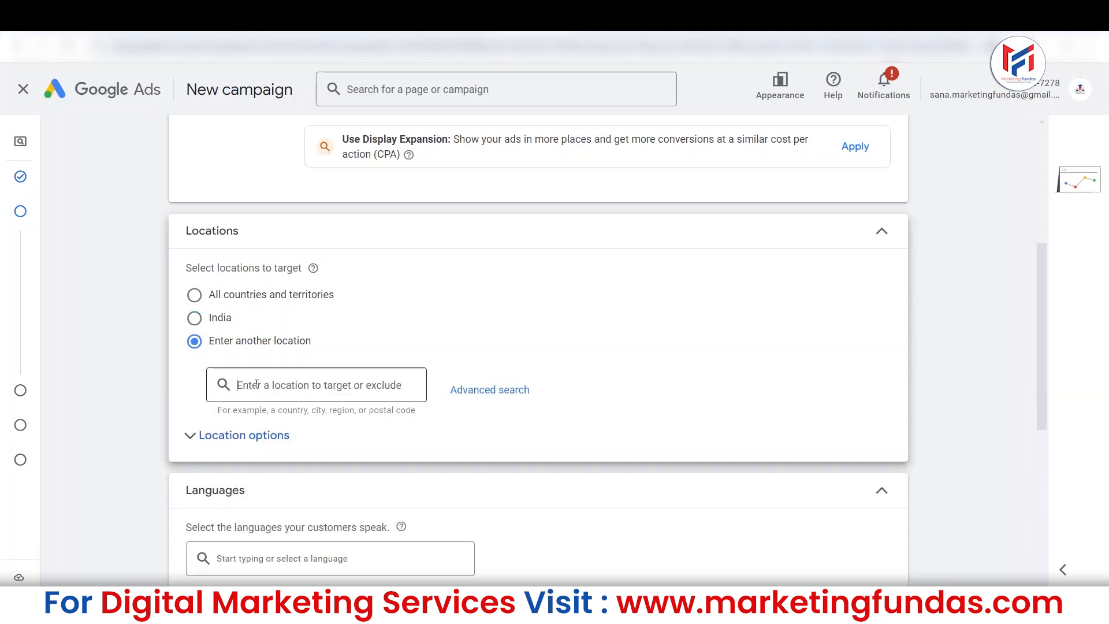
click(237, 386)
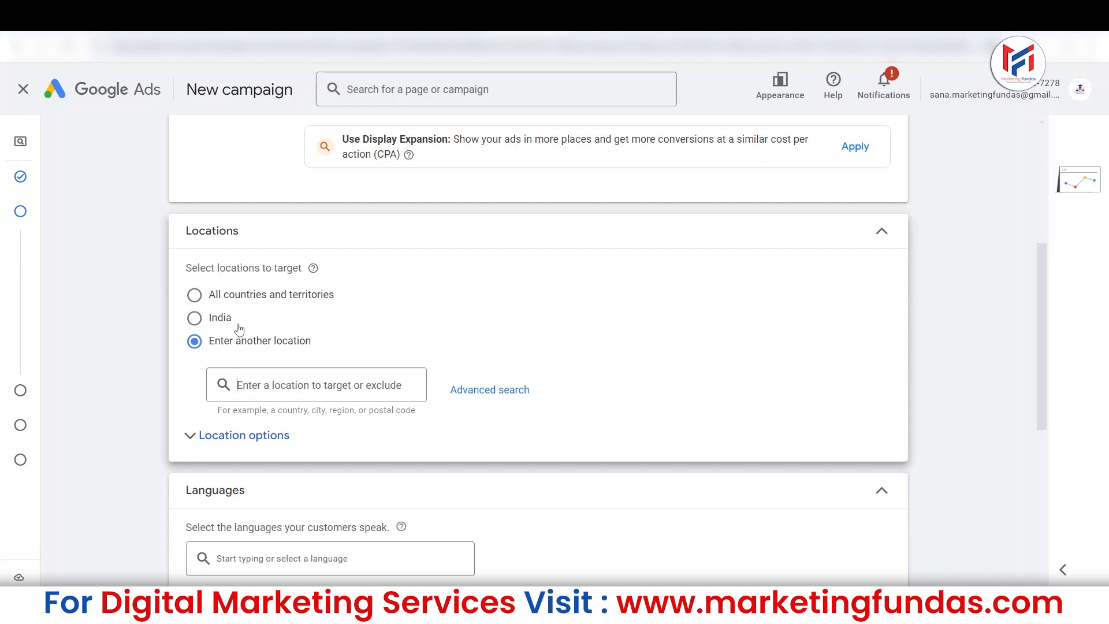
Try the state of New York, United States as a targeted location, and remove it from the list again.
text(new york)
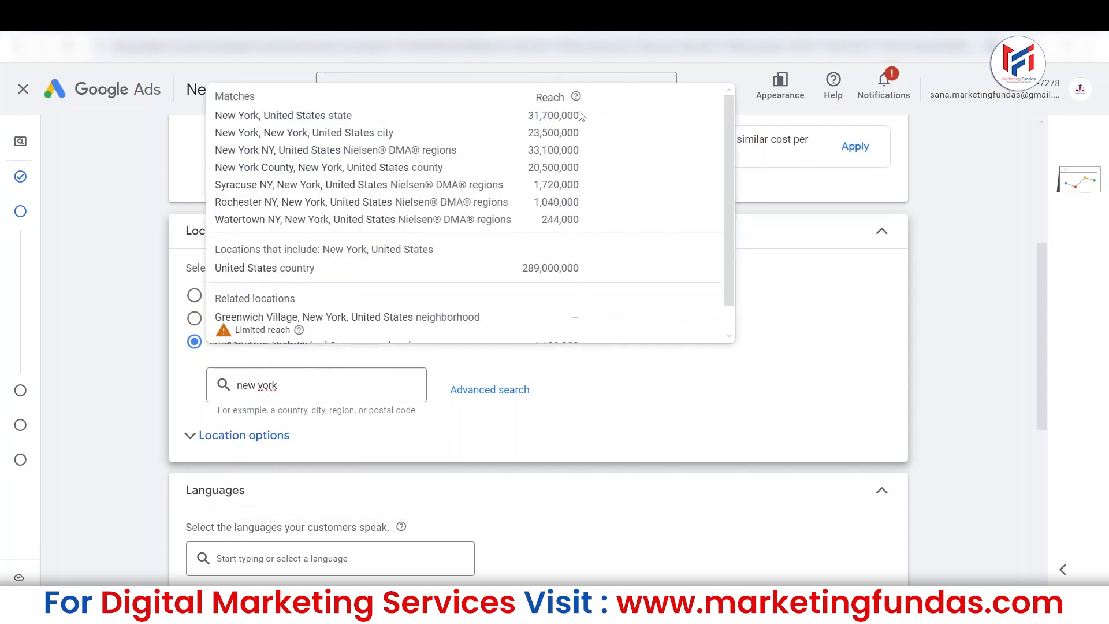
click(602, 115)
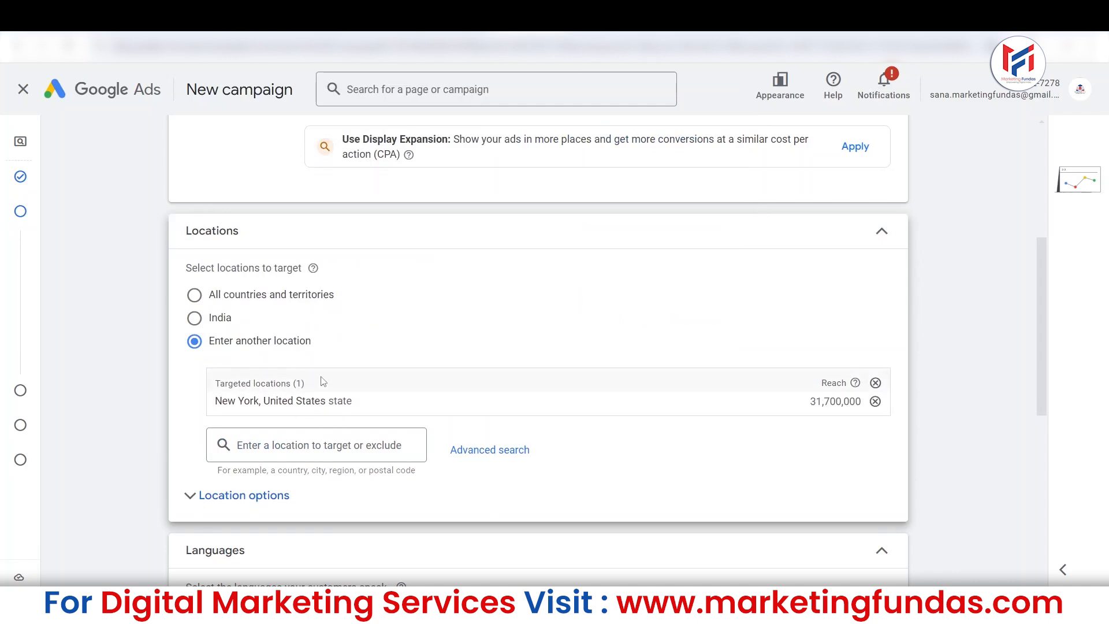
click(875, 401)
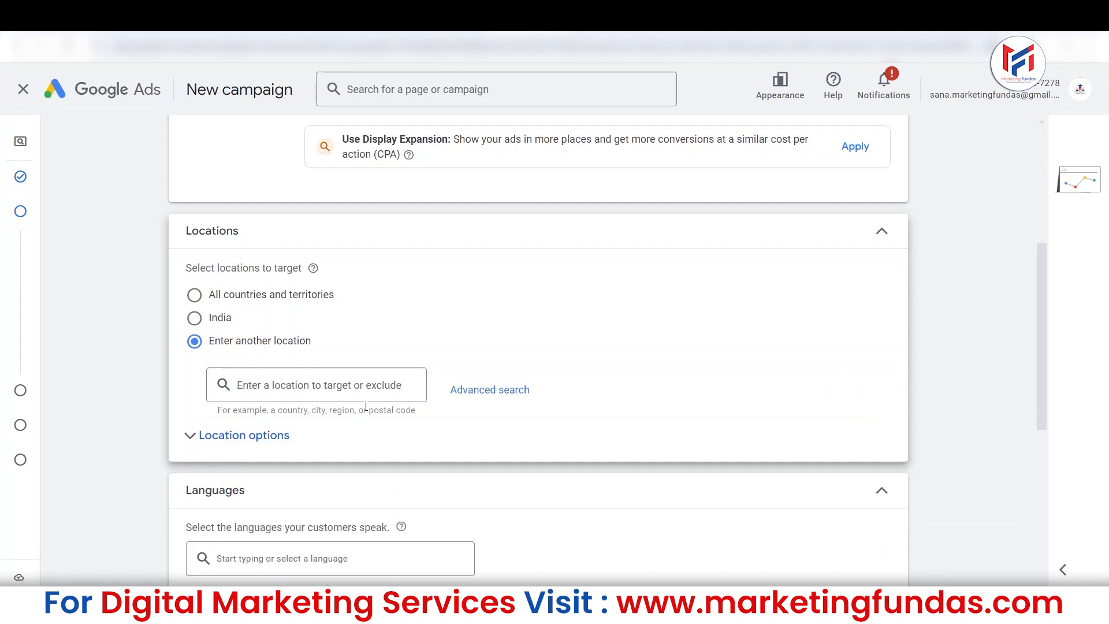
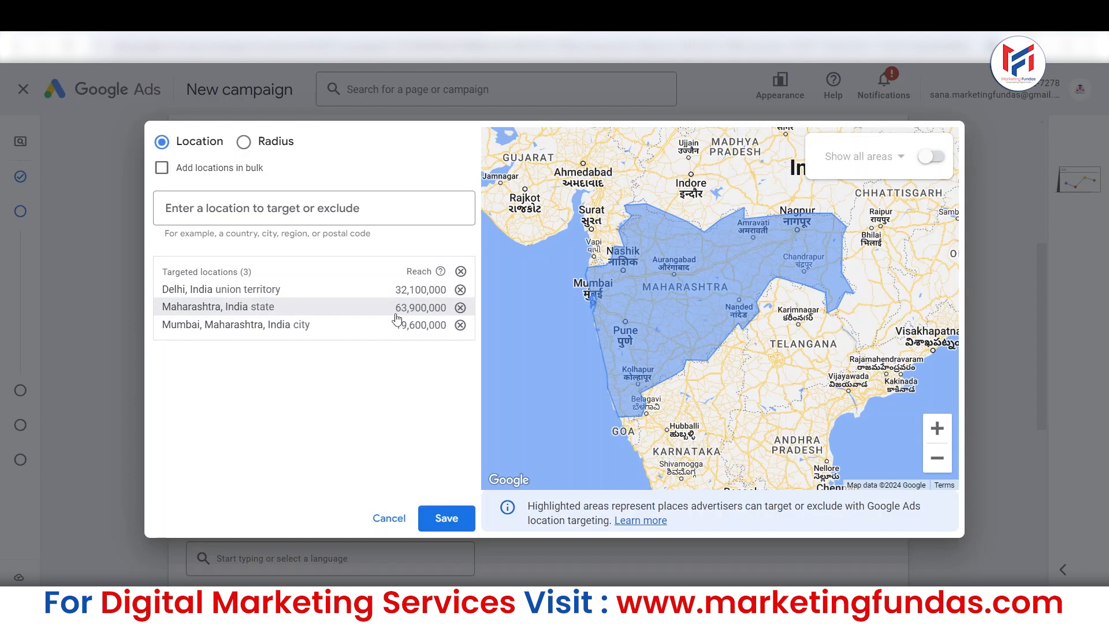
Remove Mumbai city from the targeted locations and save Delhi and Maharashtra as the campaign's targets.
click(460, 325)
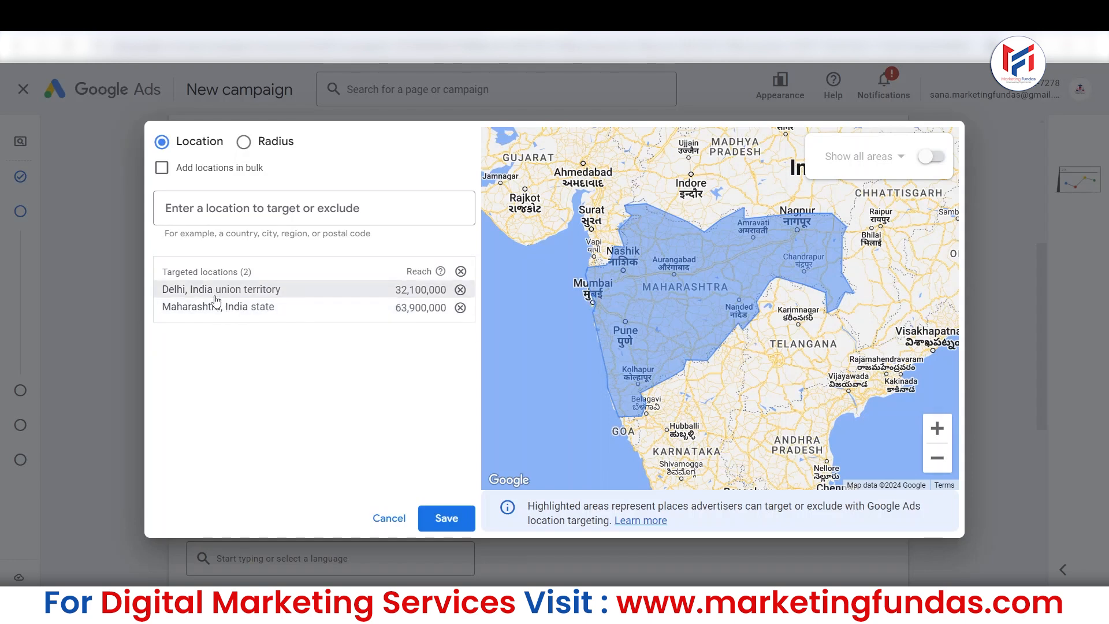
click(434, 516)
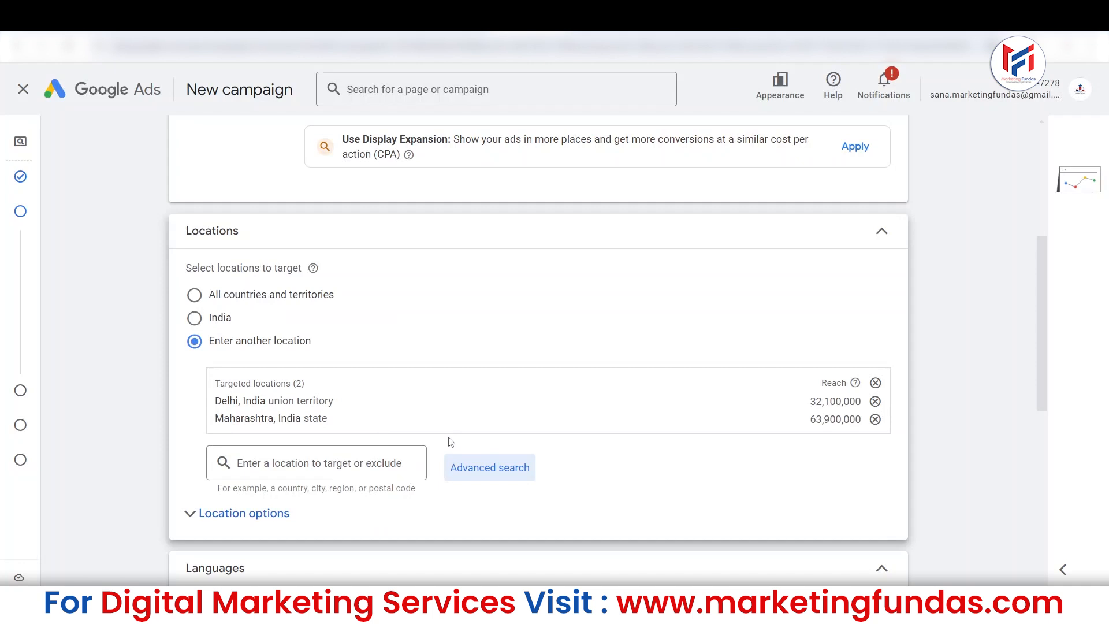
click(242, 513)
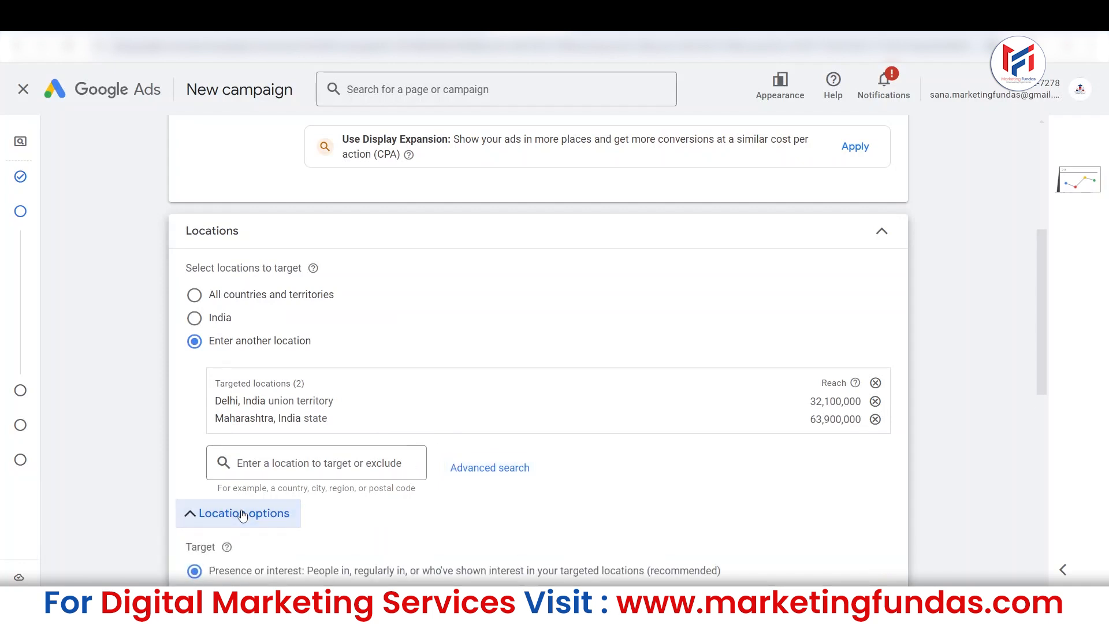
drag(1038, 256, 1037, 290)
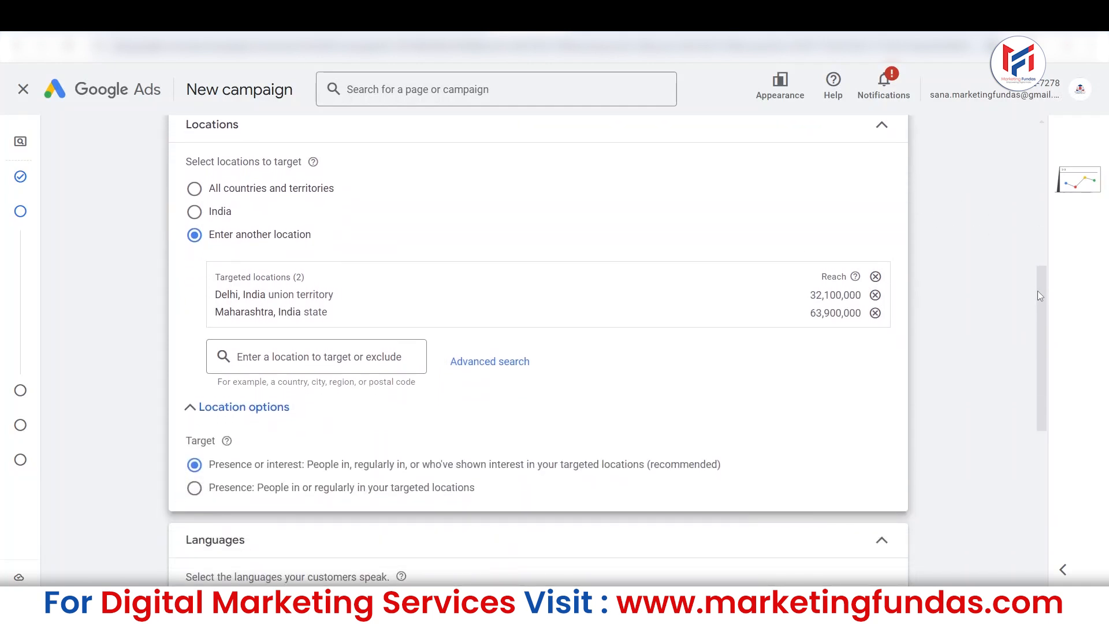
click(288, 406)
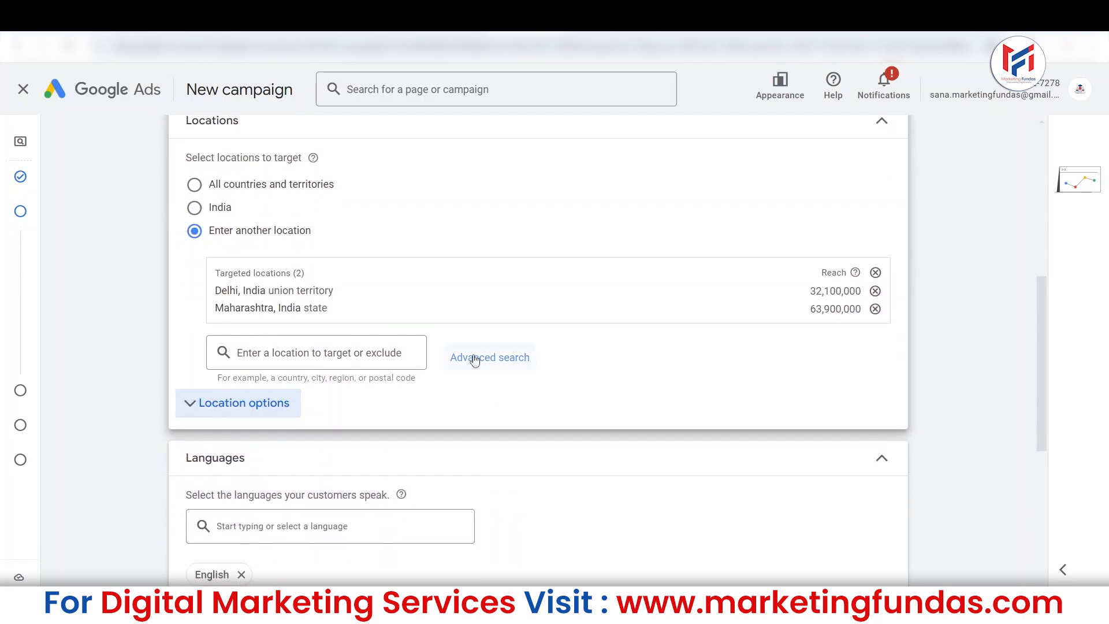
Exclude Mumbai, Maharashtra, India city from the campaign's locations through the advanced location search.
click(474, 358)
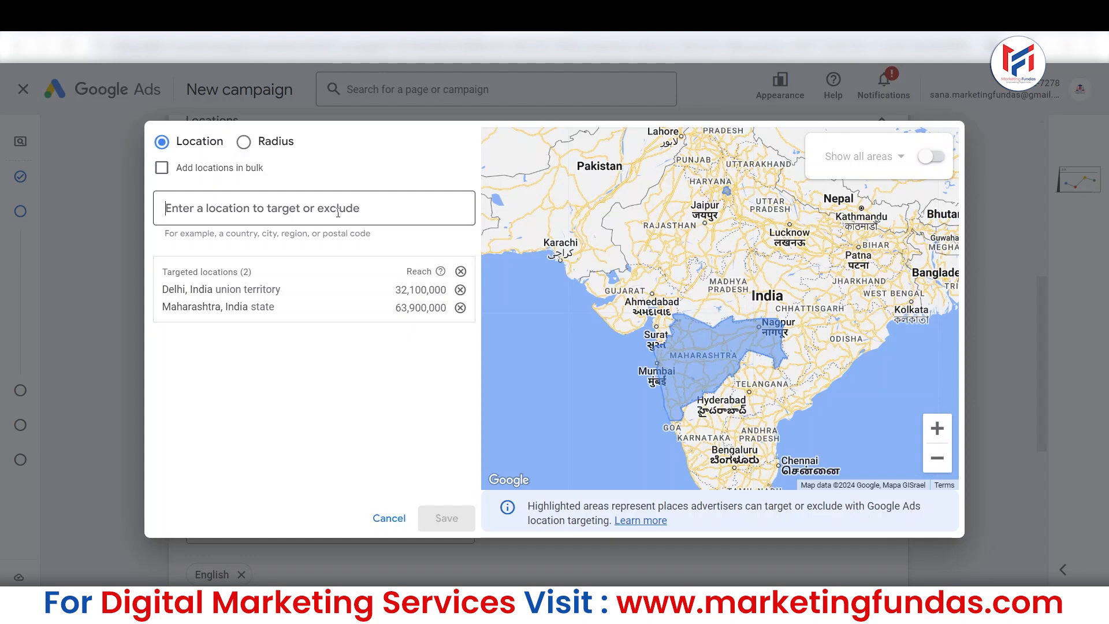
text(mum)
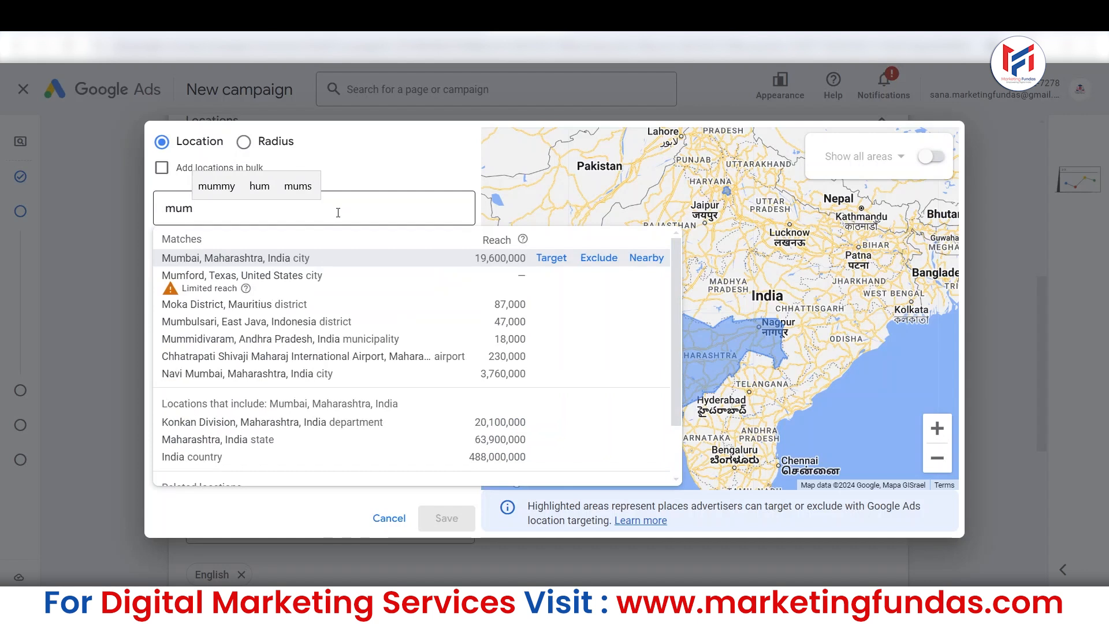
click(598, 259)
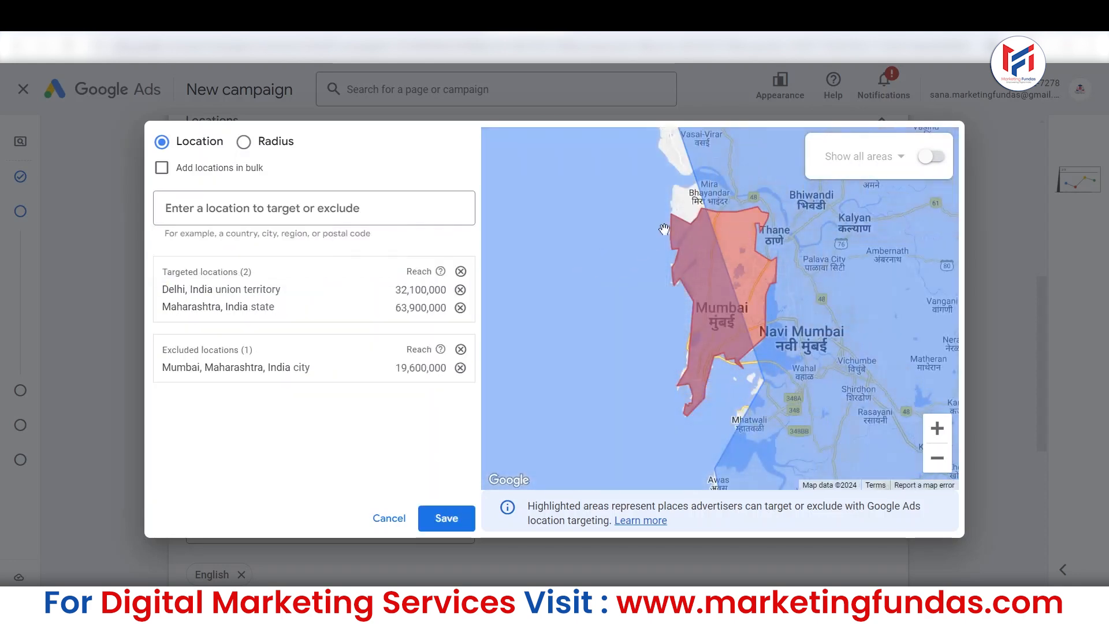
Examine the excluded Mumbai area and the targeted Maharashtra and Delhi areas on the location map.
click(928, 459)
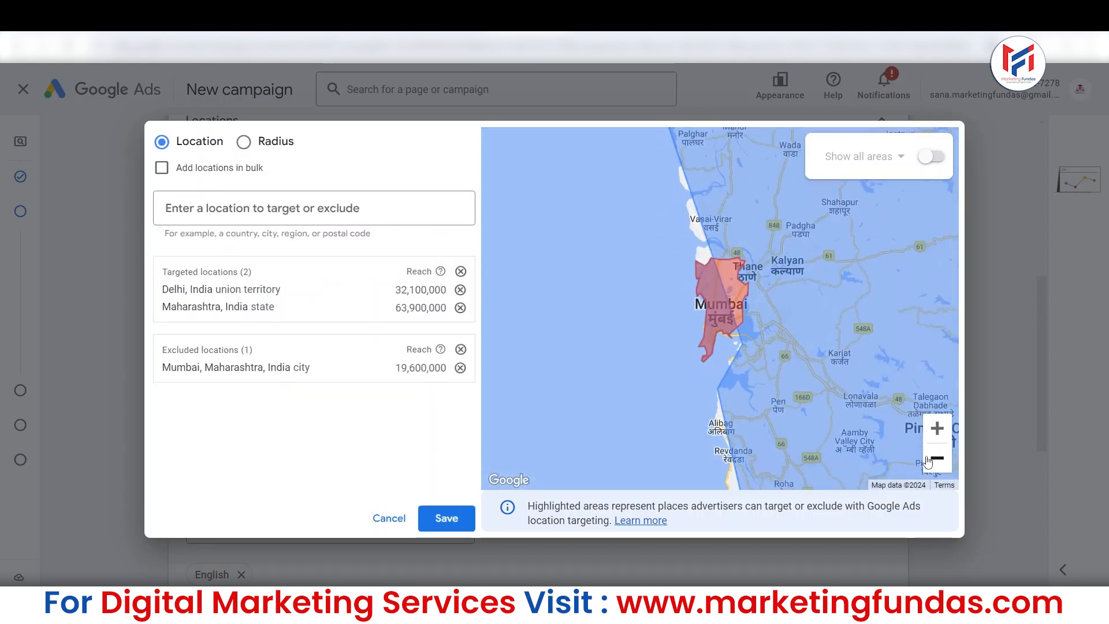
click(927, 459)
click(930, 460)
click(938, 460)
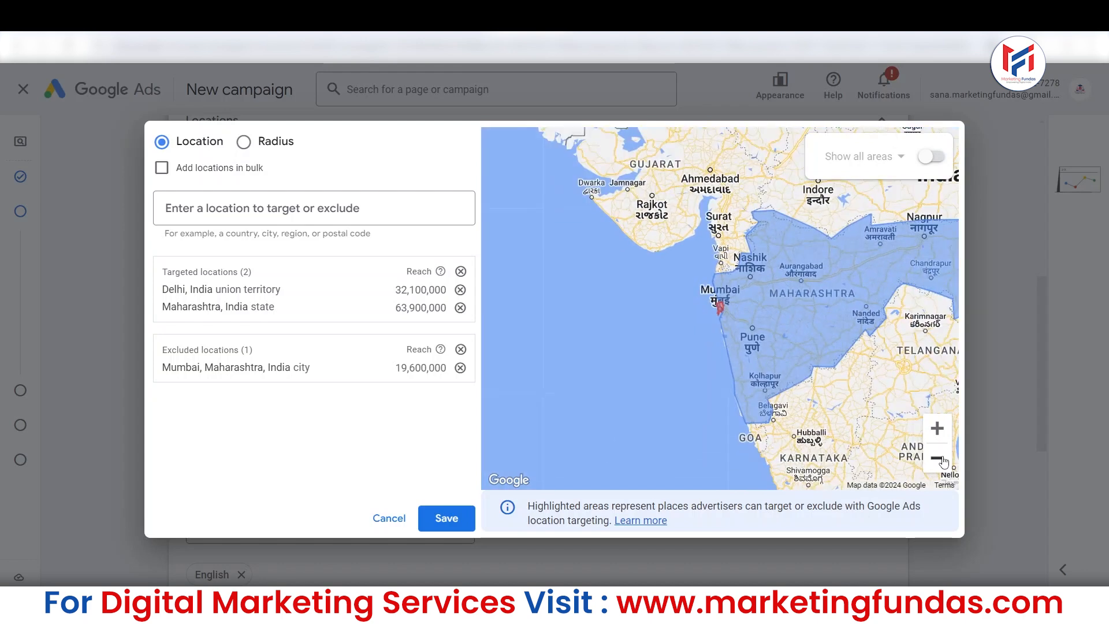
drag(822, 350, 718, 392)
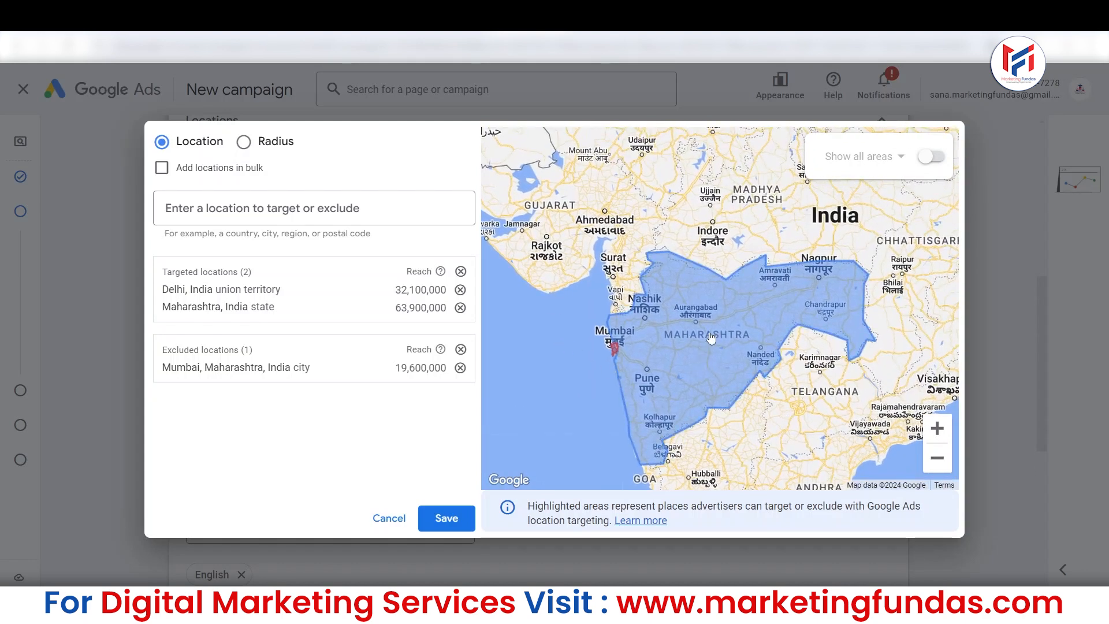
drag(824, 370, 838, 471)
drag(773, 258, 780, 430)
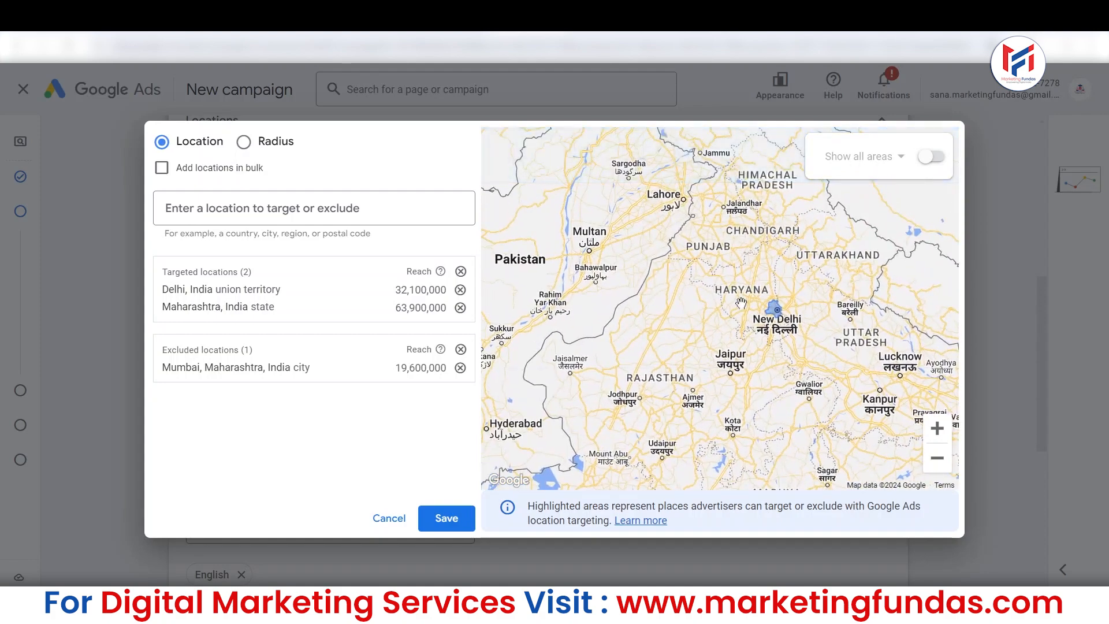
click(937, 429)
click(937, 429)
click(937, 429)
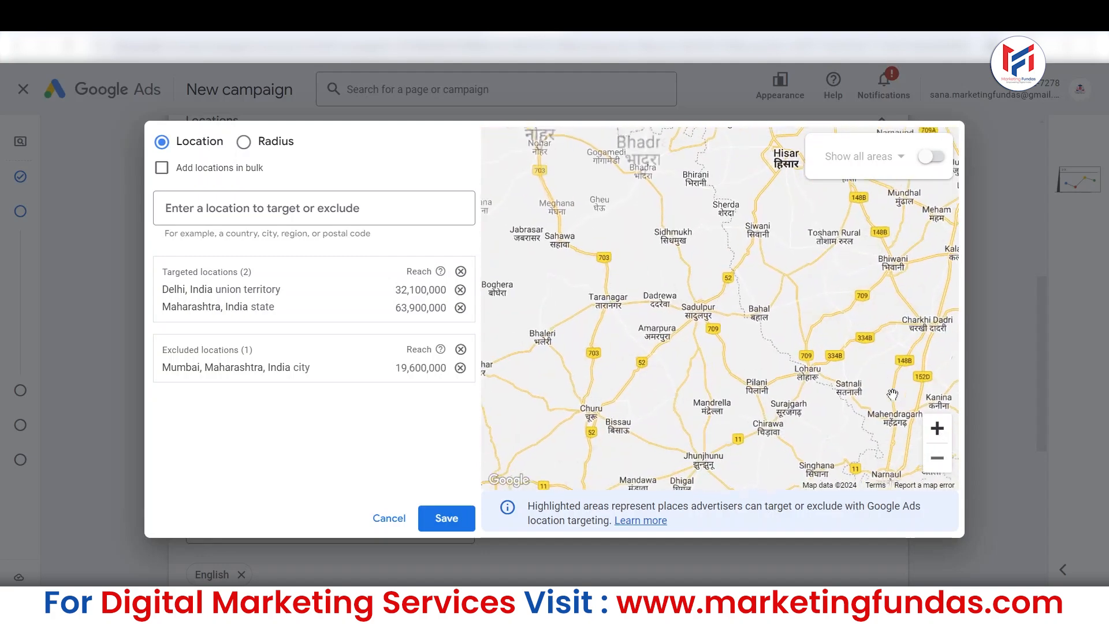
drag(841, 377, 559, 351)
click(937, 428)
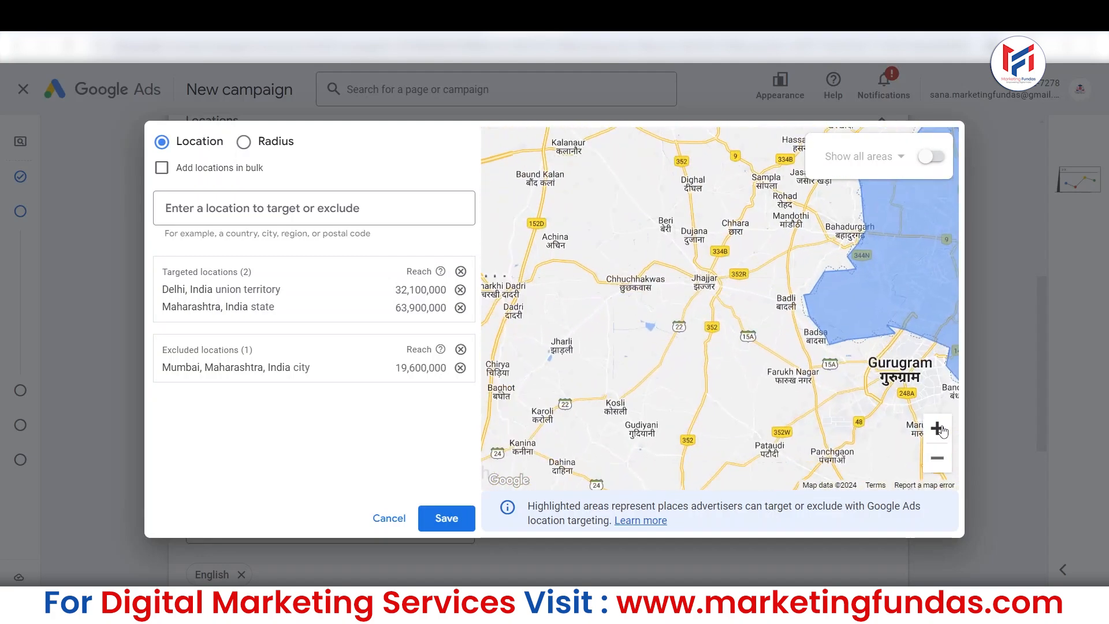
drag(794, 221, 399, 293)
drag(584, 255, 396, 243)
drag(530, 337, 649, 330)
click(937, 457)
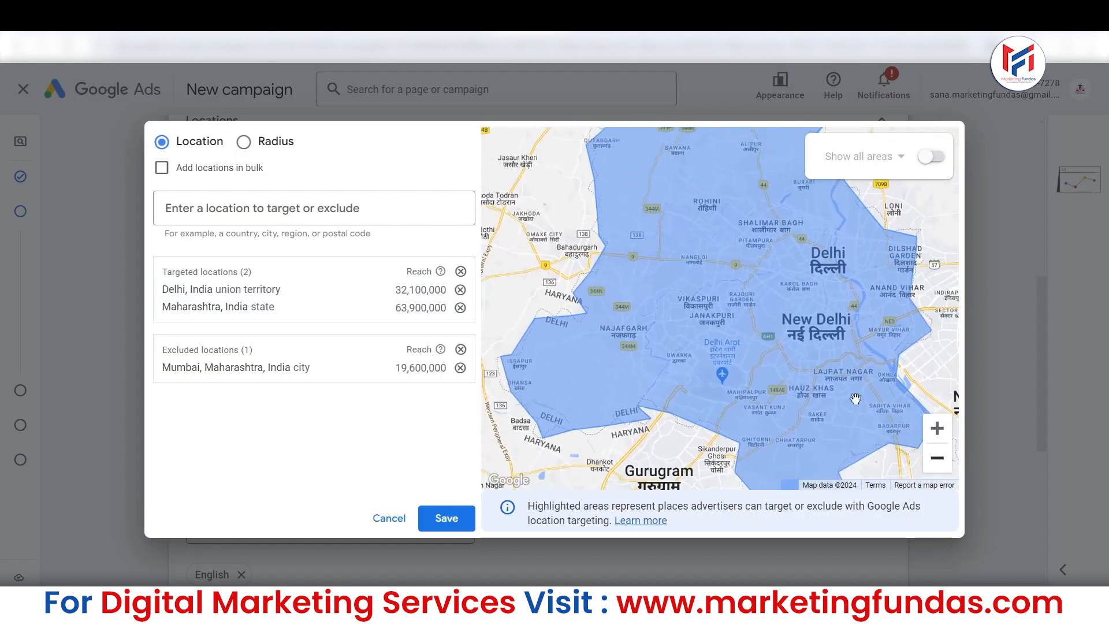
Search the locations for "south delhi", exclude the Saket, Delhi municipality, and save the location selection.
click(242, 222)
text(south delhi)
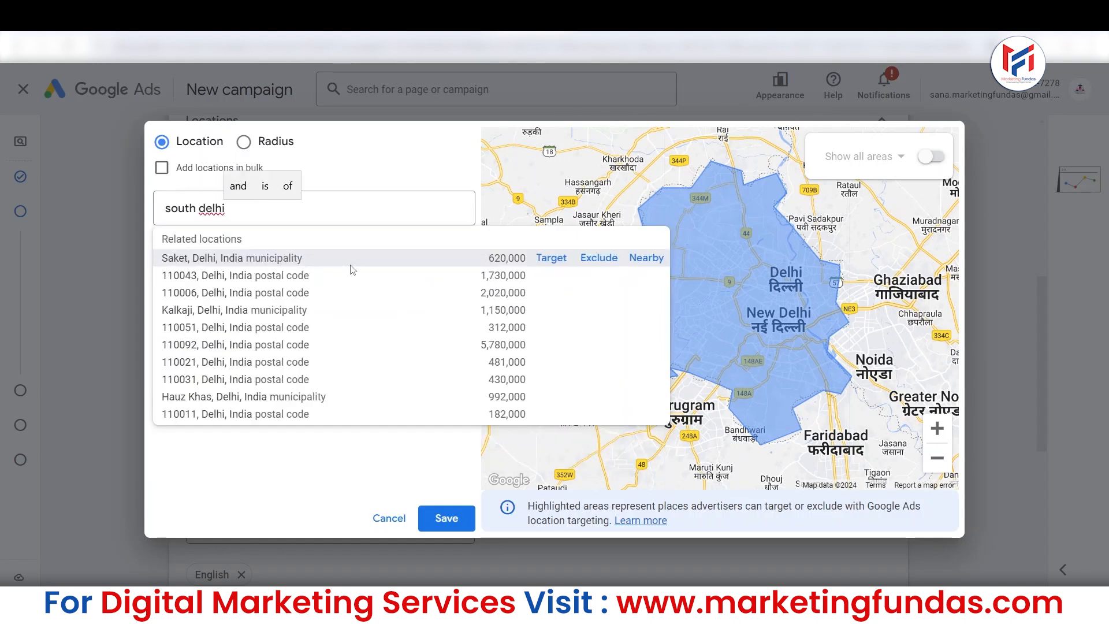
click(594, 260)
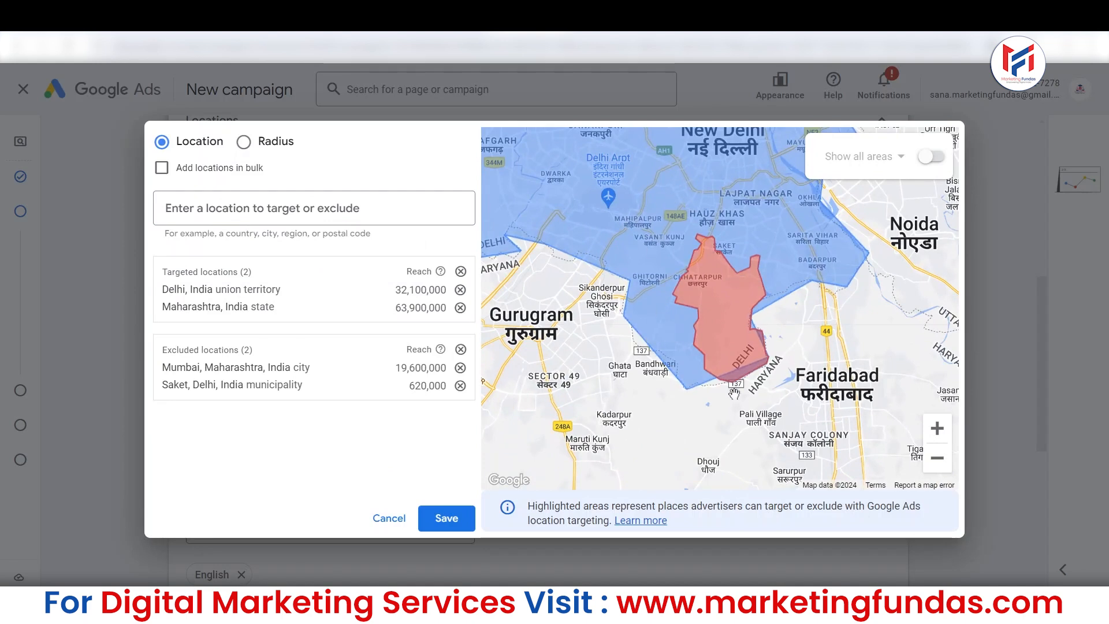
click(459, 519)
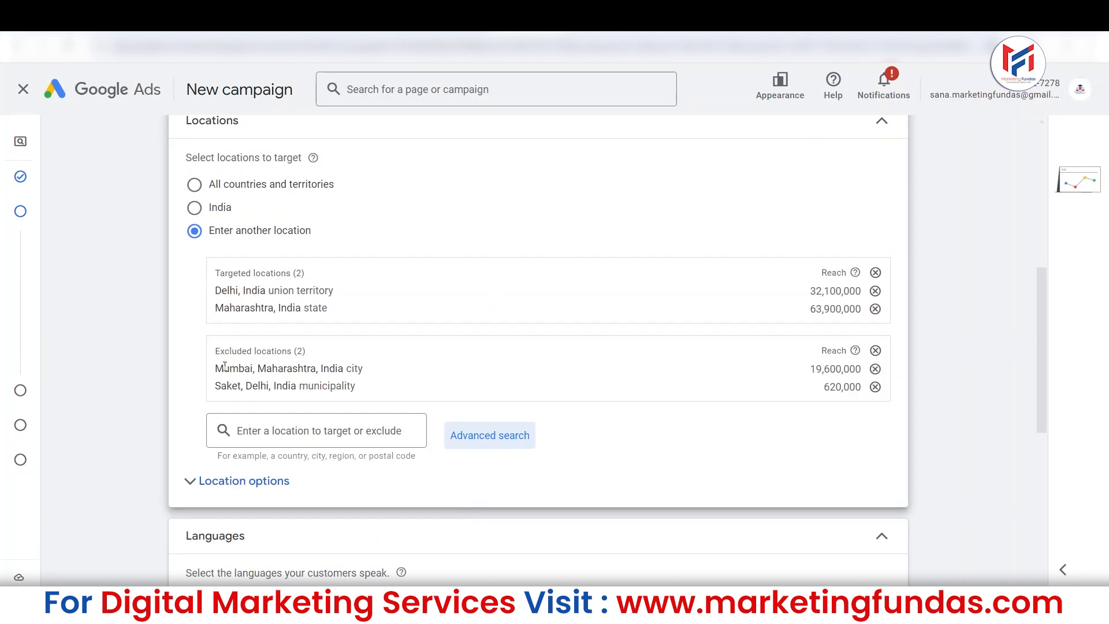
Try the presence-only target in the location options and switch it back to presence or interest.
drag(1039, 319, 1043, 335)
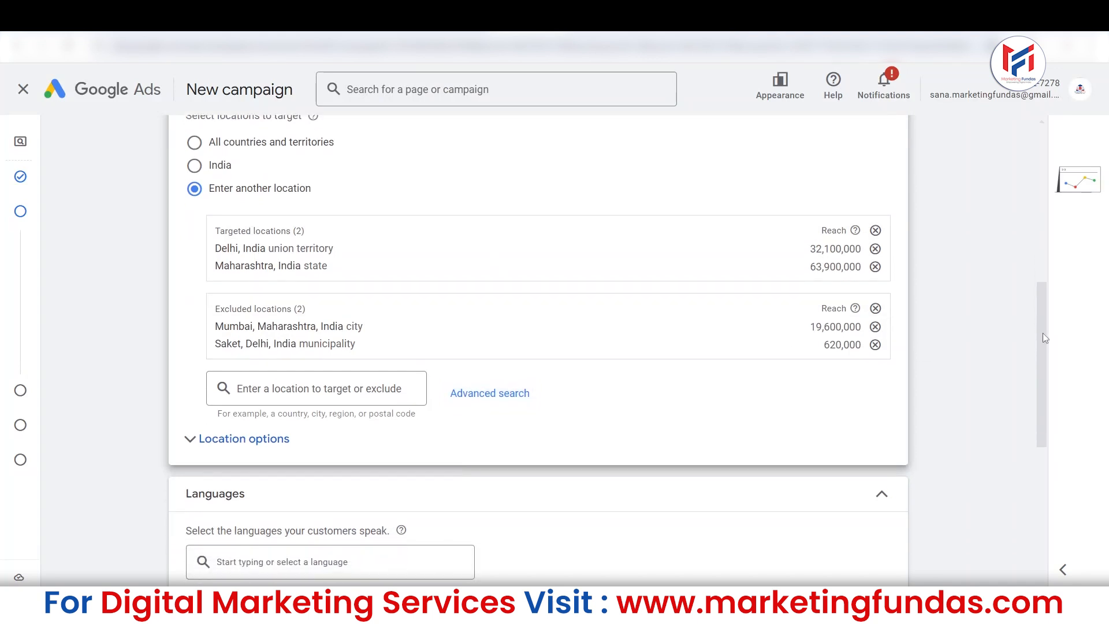
click(253, 439)
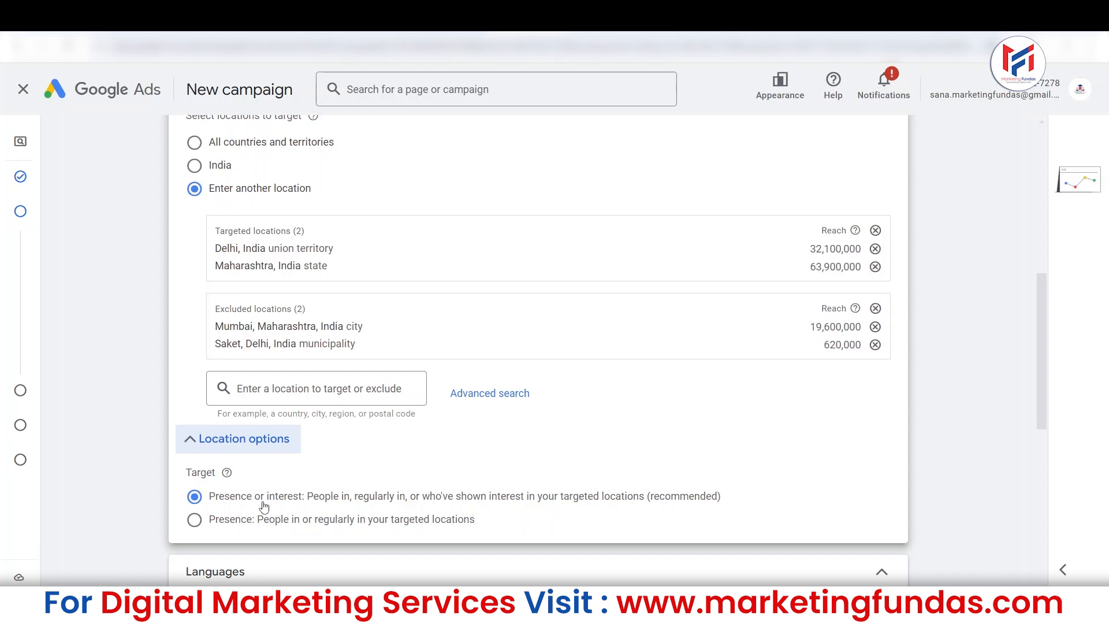
click(195, 523)
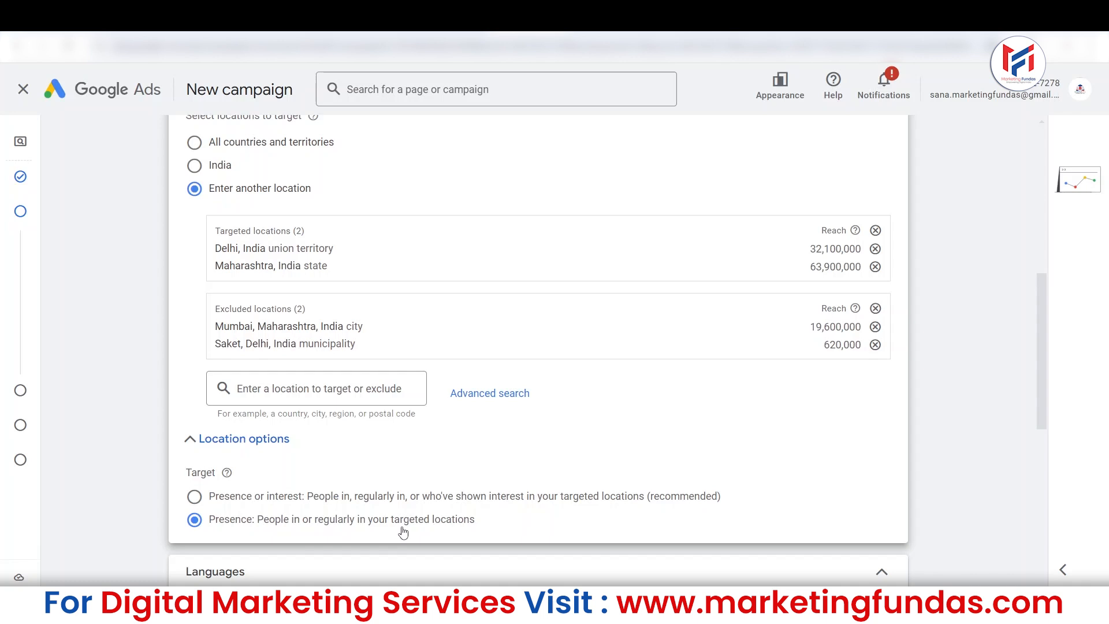
click(200, 496)
click(198, 507)
click(196, 497)
click(194, 519)
click(194, 497)
click(226, 503)
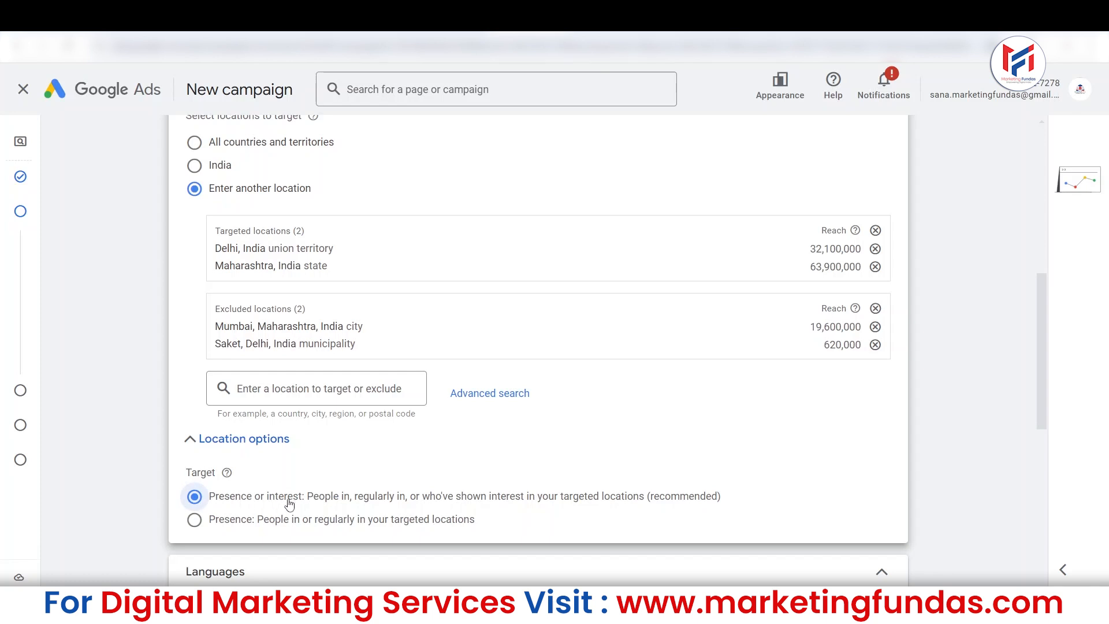
click(193, 523)
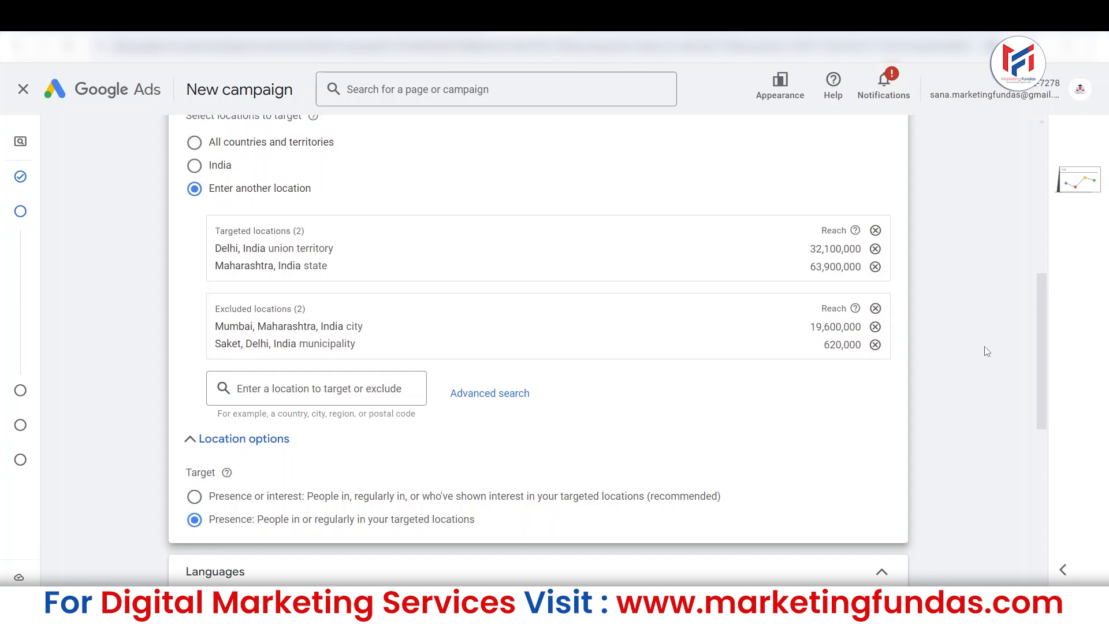
drag(1038, 334, 1039, 380)
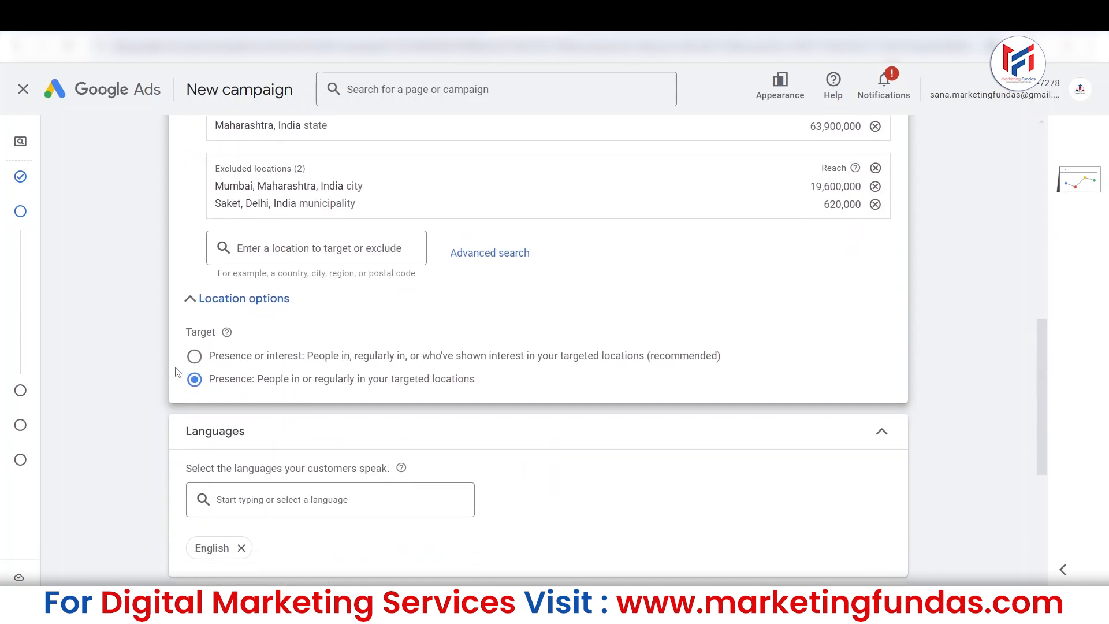
click(194, 364)
Try Hindi and Spanish as additional campaign languages, and remove both again so that only English is kept.
drag(1047, 342, 1058, 386)
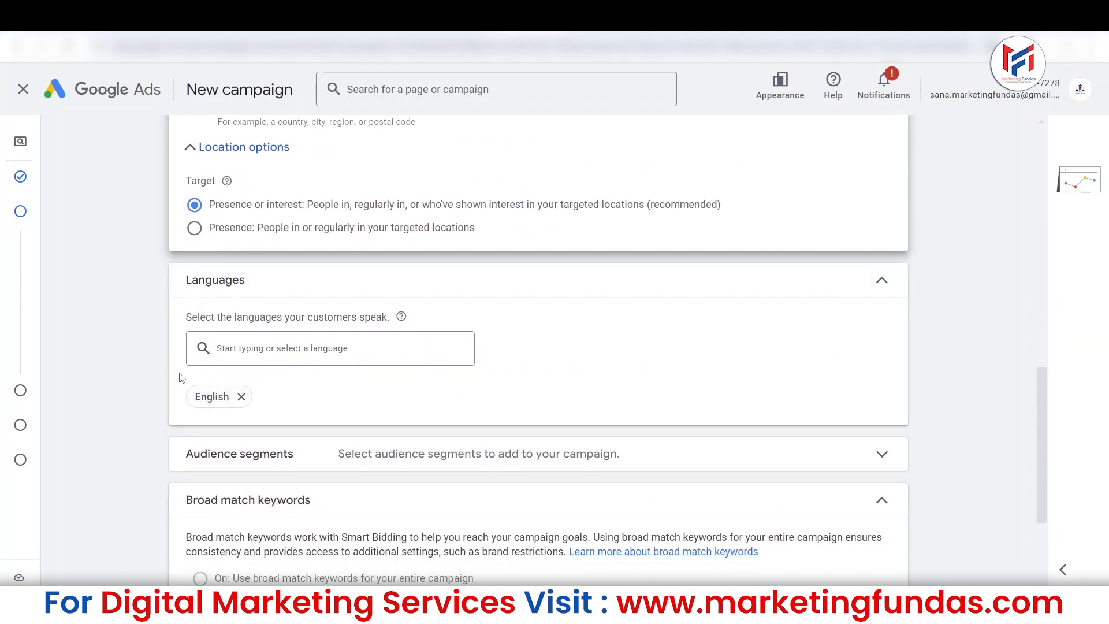
click(254, 348)
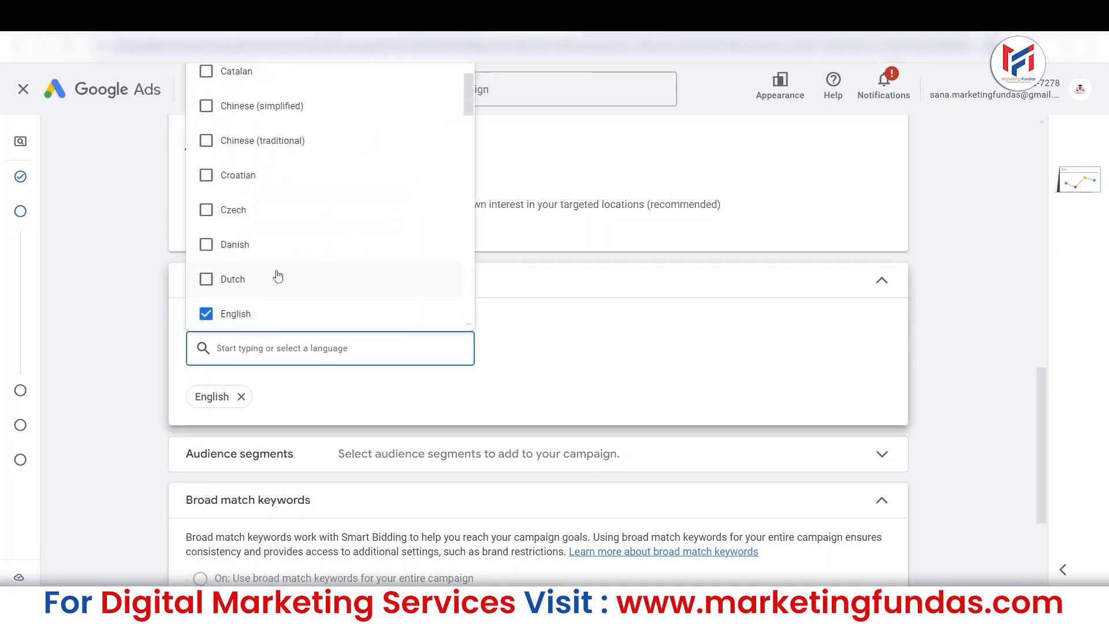
click(302, 359)
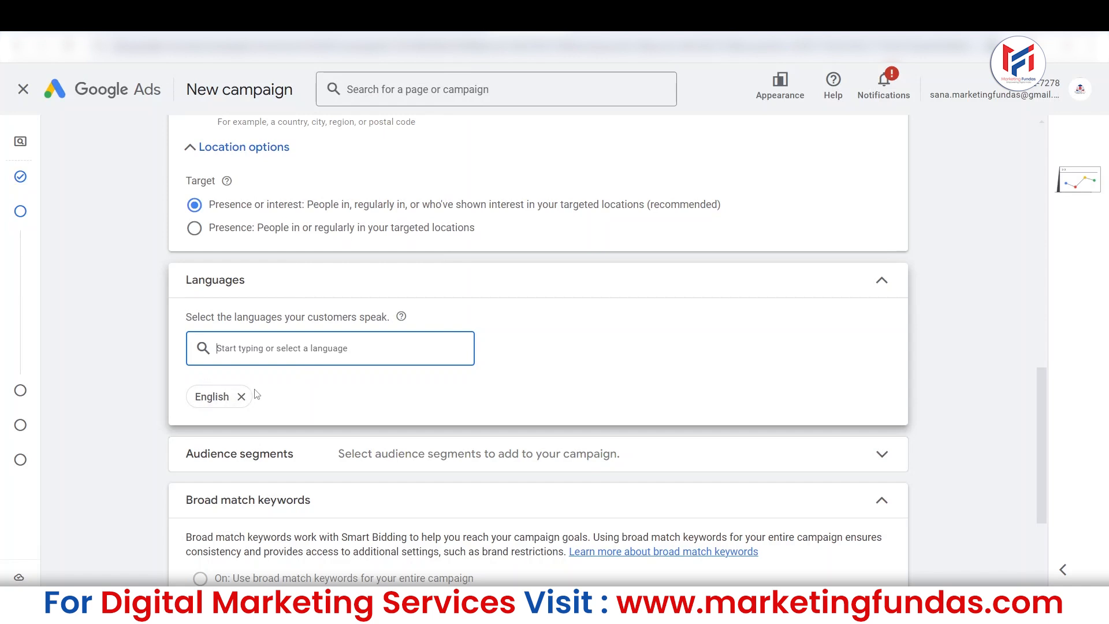
click(332, 347)
text(hindi)
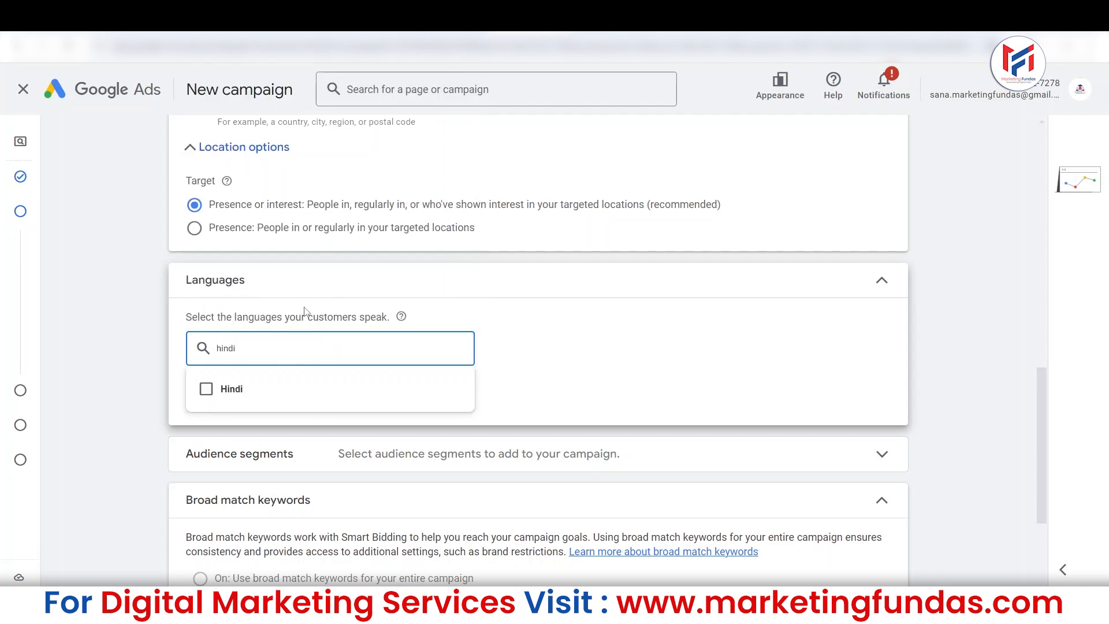
click(208, 388)
double_click(255, 345)
text(spa)
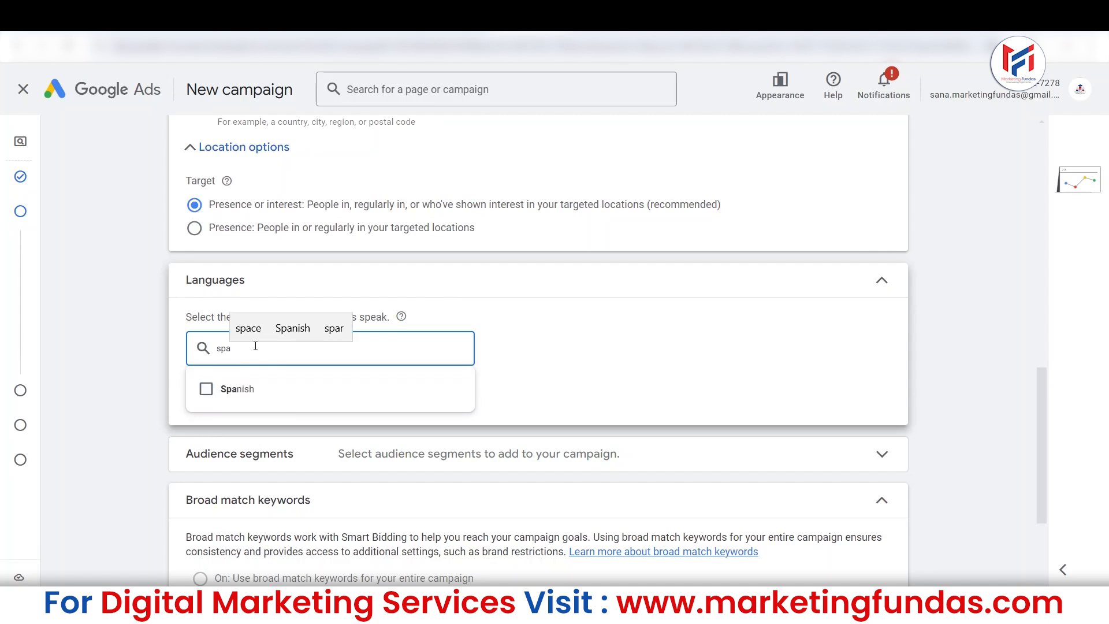
click(207, 389)
click(379, 421)
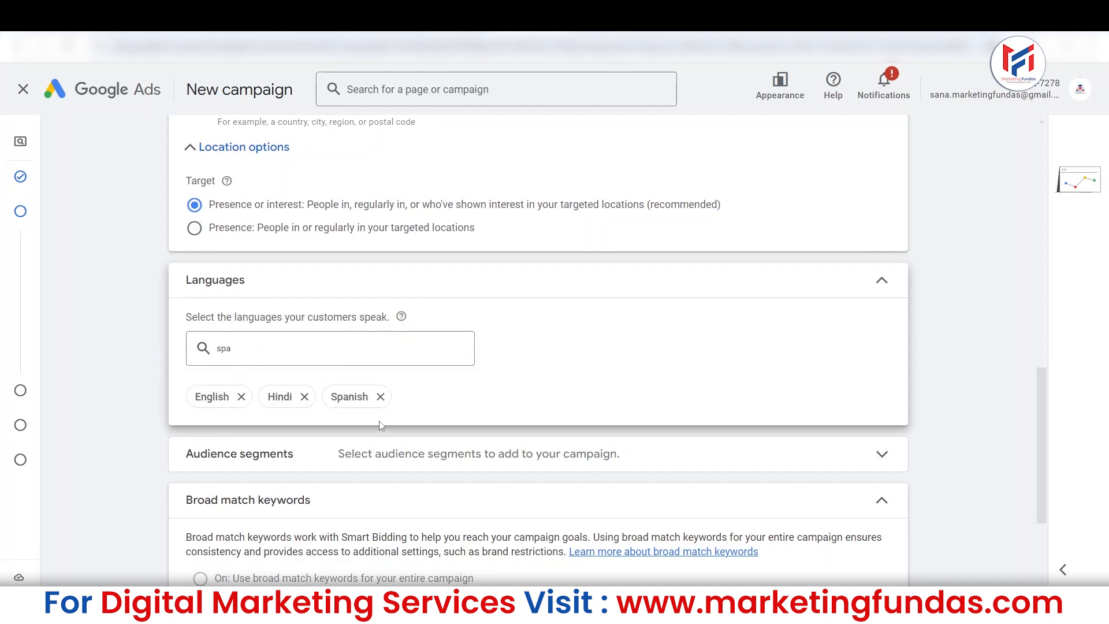
click(305, 397)
click(316, 397)
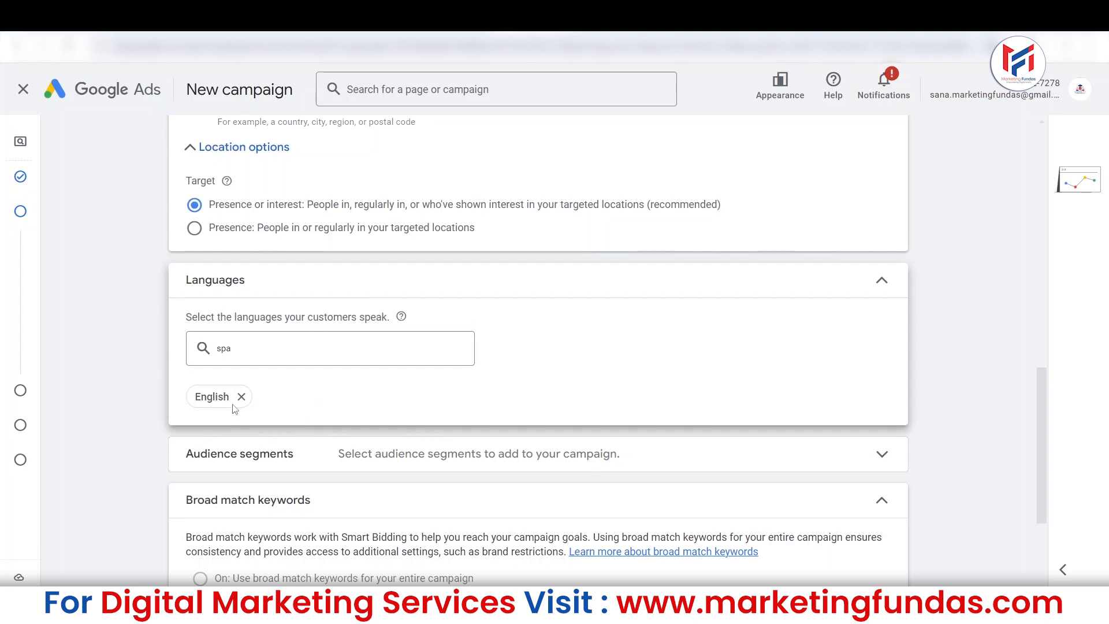
Check the audience segments and broad match keywords sections of the campaign settings.
drag(1039, 379, 1035, 413)
click(659, 368)
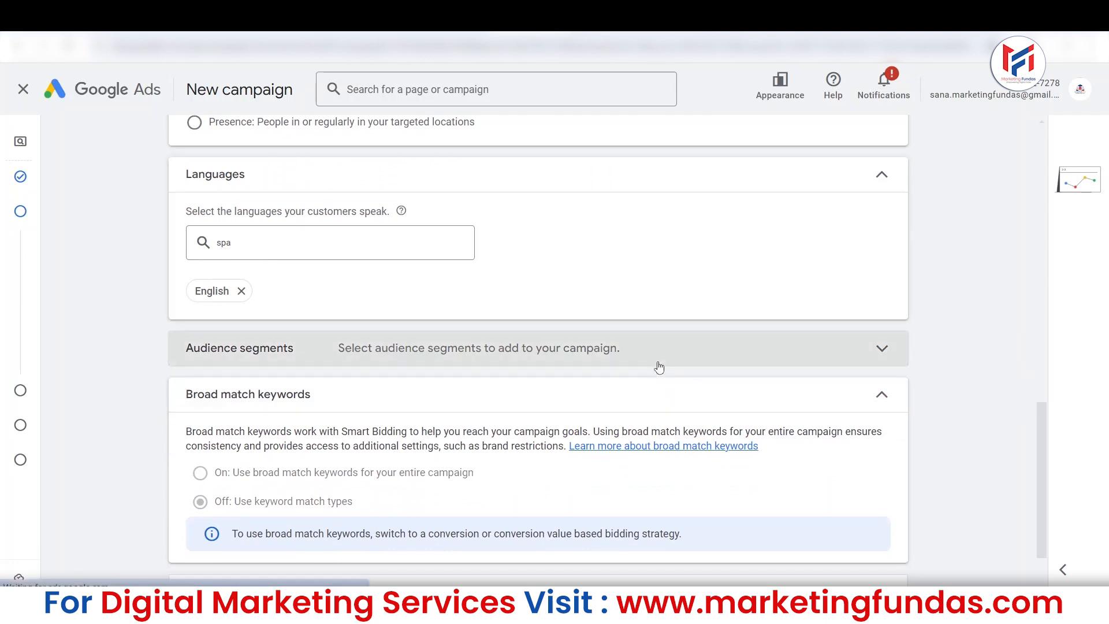
click(882, 352)
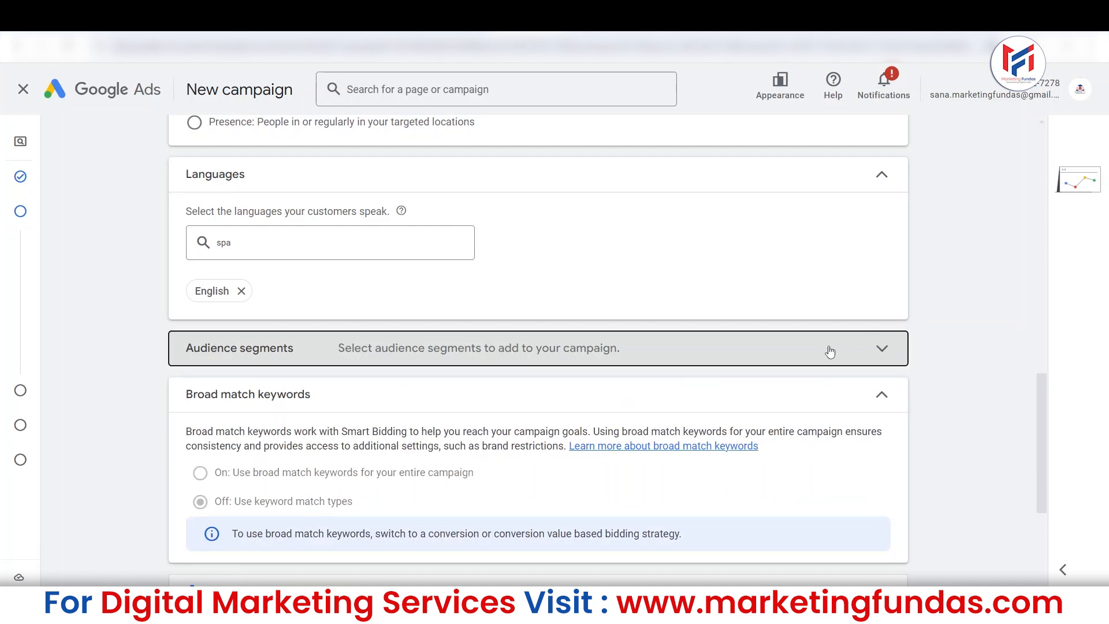
drag(1049, 407, 1047, 437)
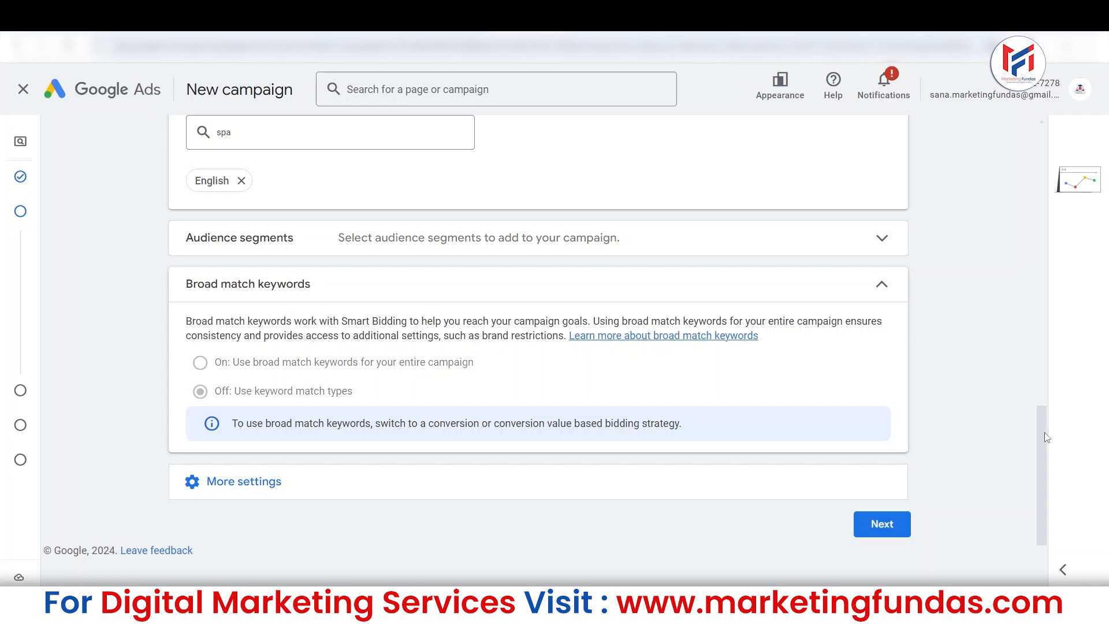
Look over the languages and broad match keywords settings, and collapse the broad match keywords section.
drag(1044, 432, 1040, 388)
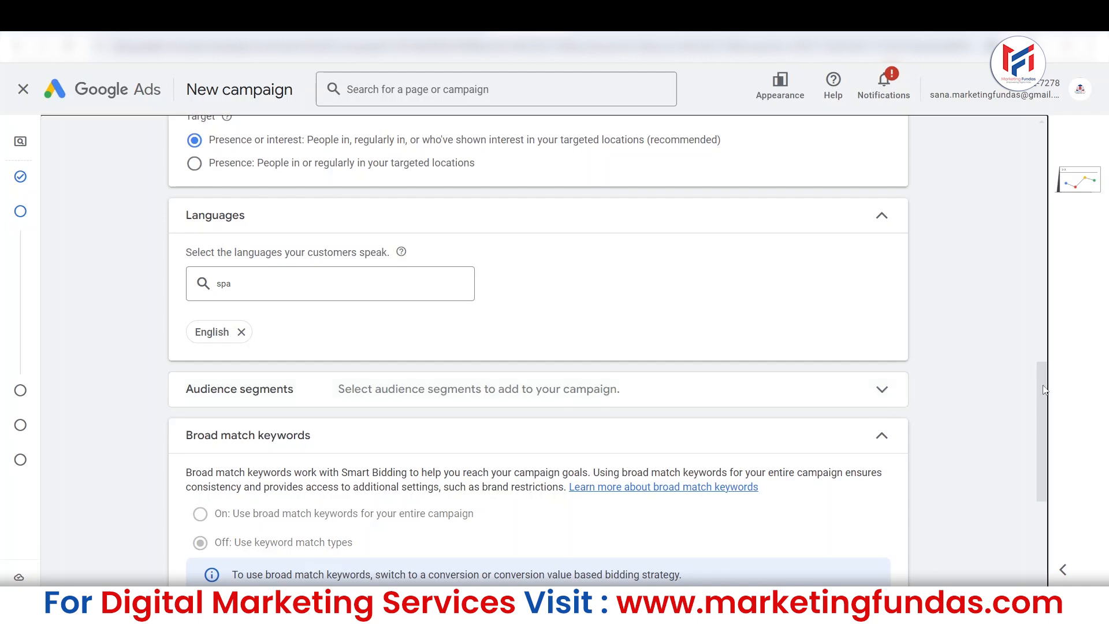
drag(1045, 390, 1045, 418)
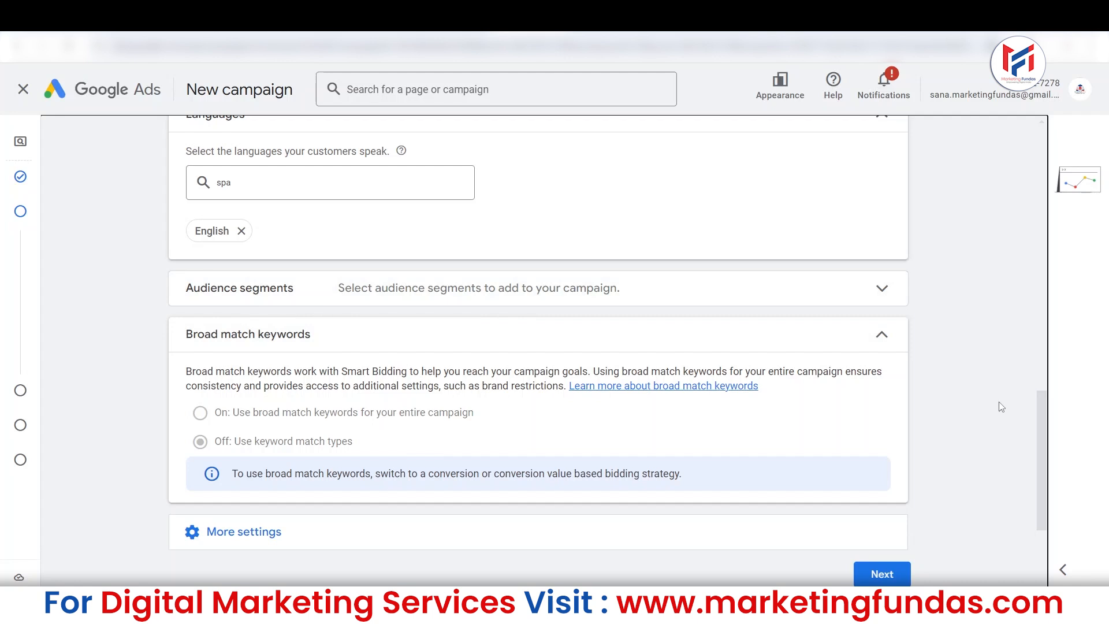
drag(1044, 429, 1045, 443)
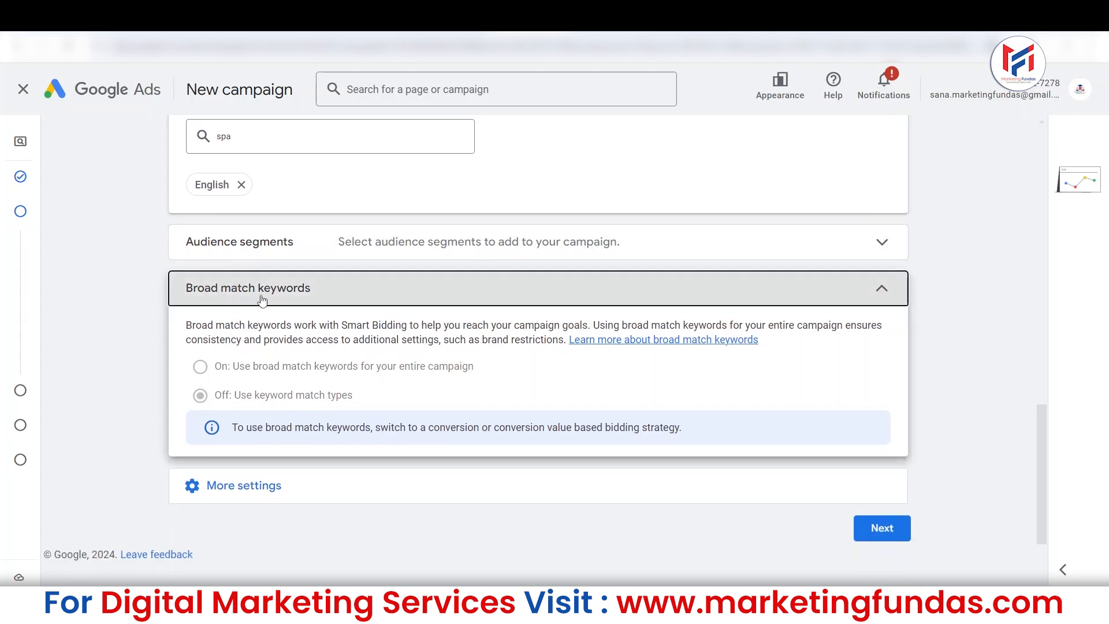
click(340, 295)
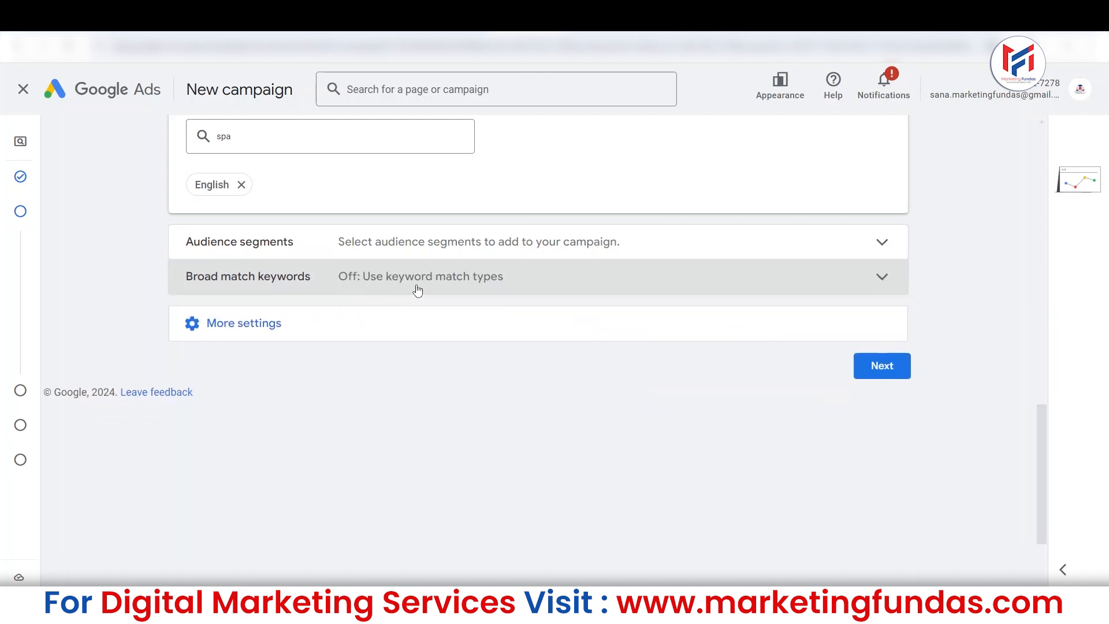
Try the ad rotation option that rotates ads indefinitely and switch back to preferring the best performing ads.
click(335, 323)
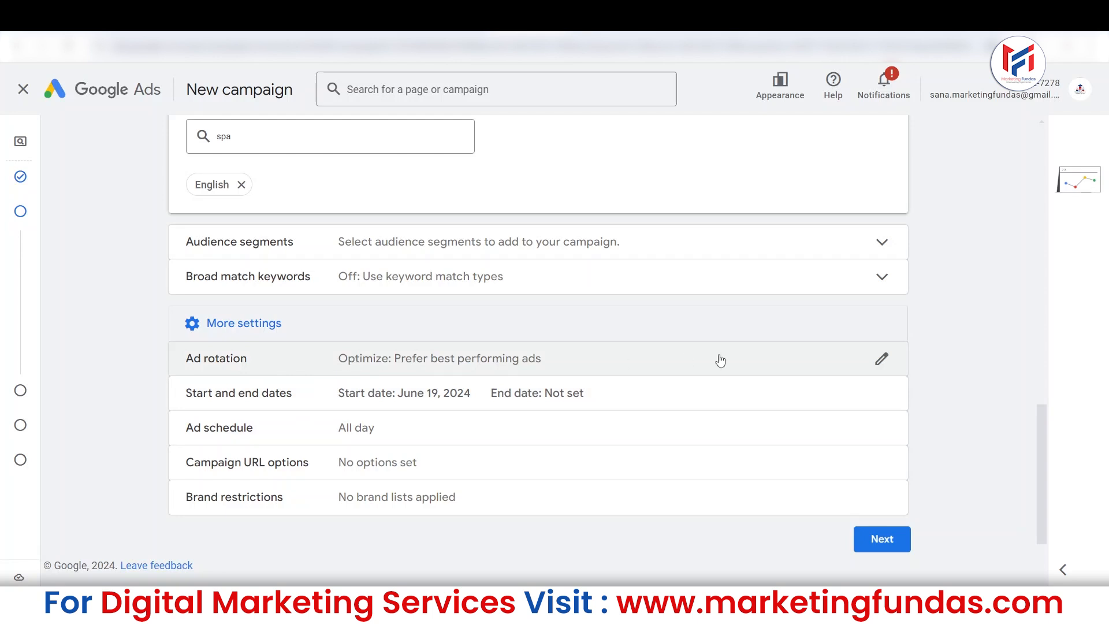
click(881, 359)
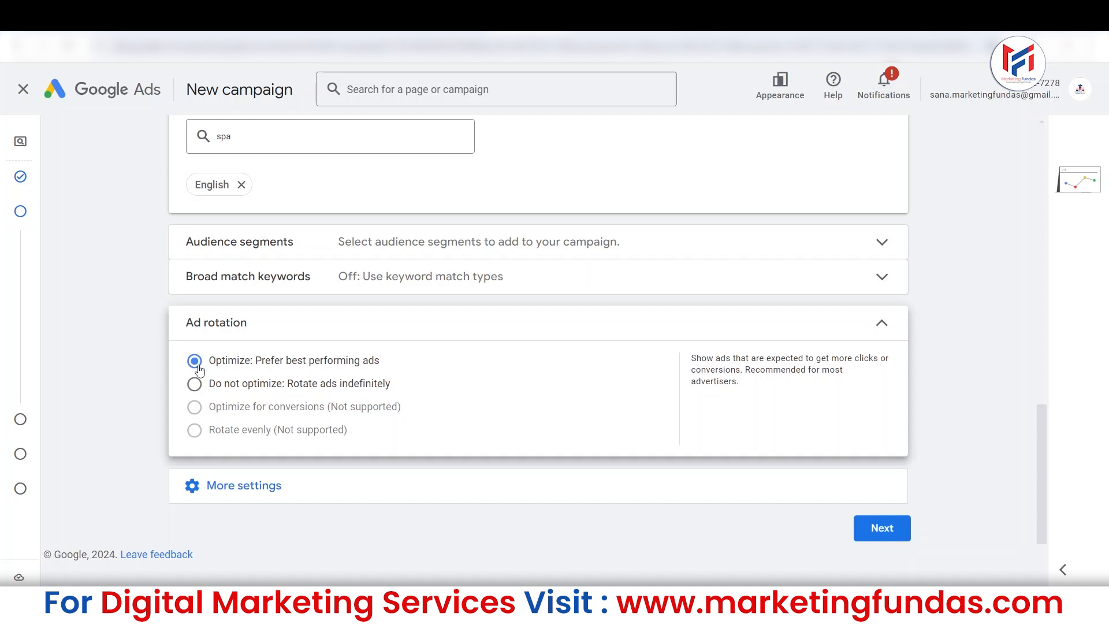
click(197, 390)
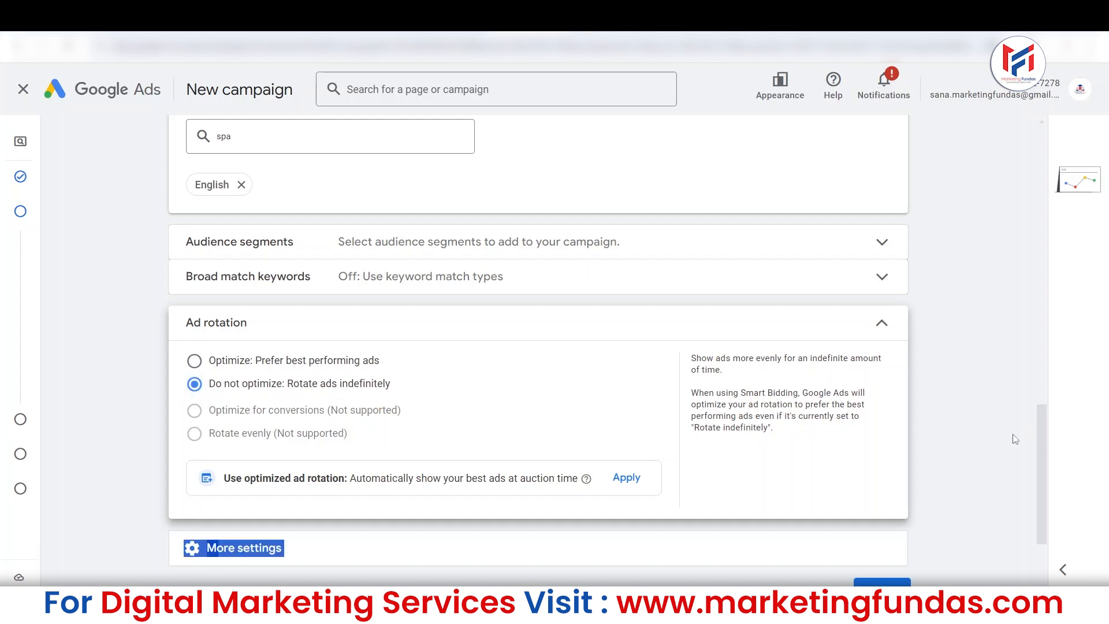
click(195, 360)
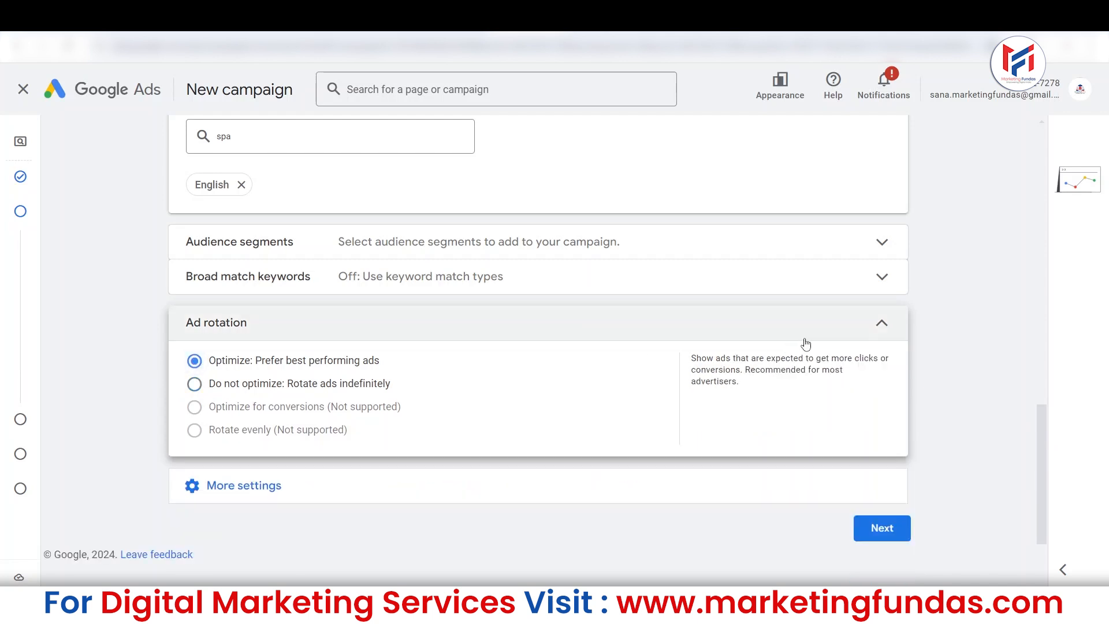
Check the start and end date options in the additional campaign settings and collapse that section.
click(238, 484)
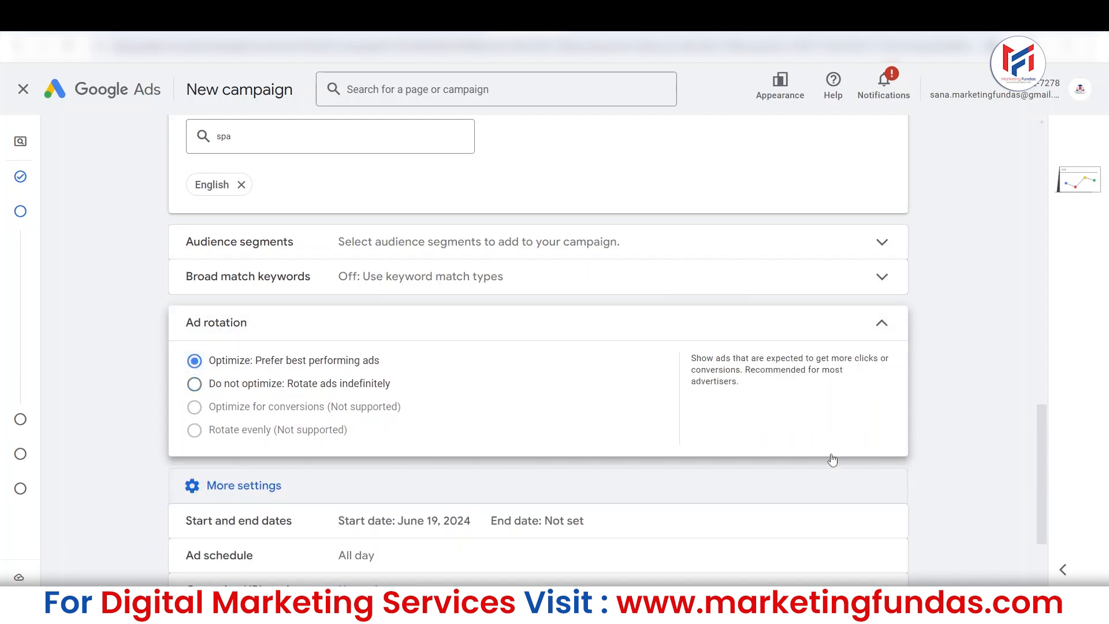
scroll(1051, 446, down, 3)
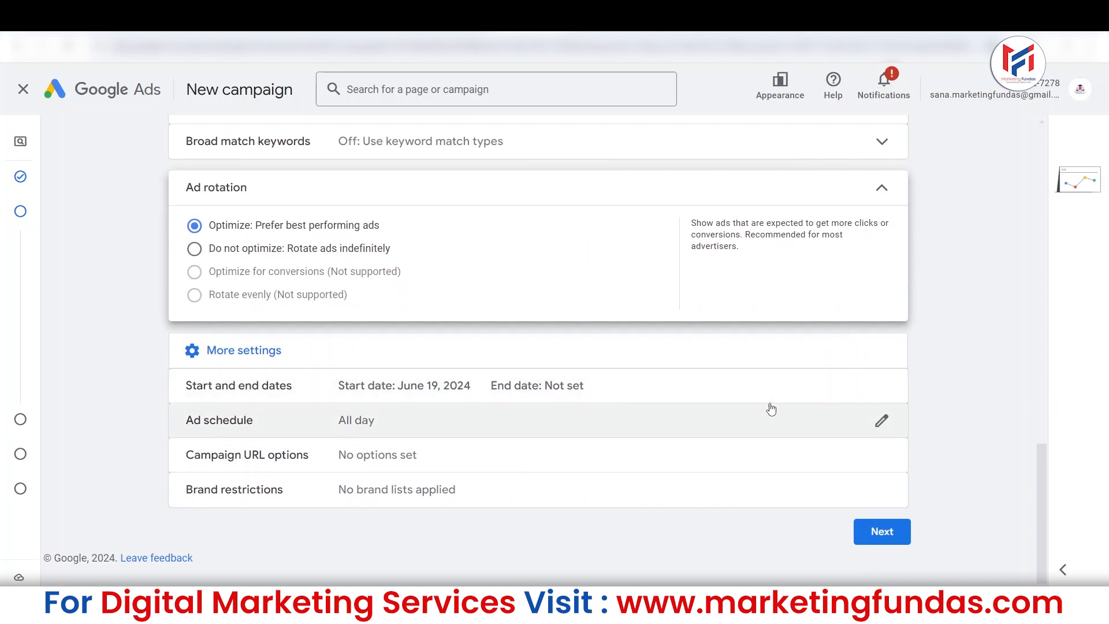
click(888, 388)
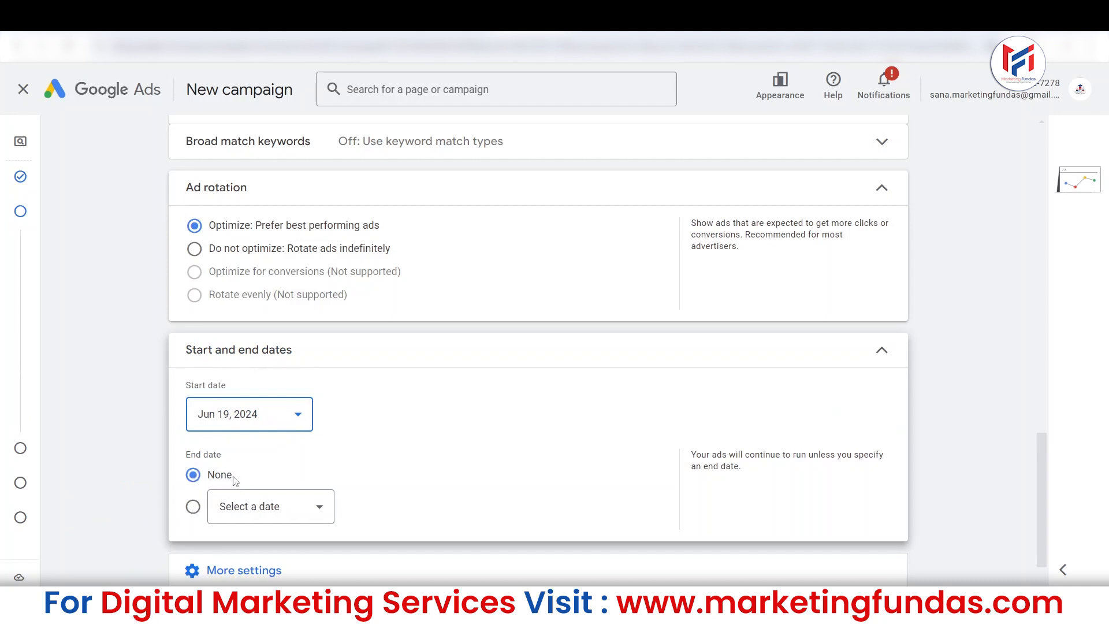
click(374, 348)
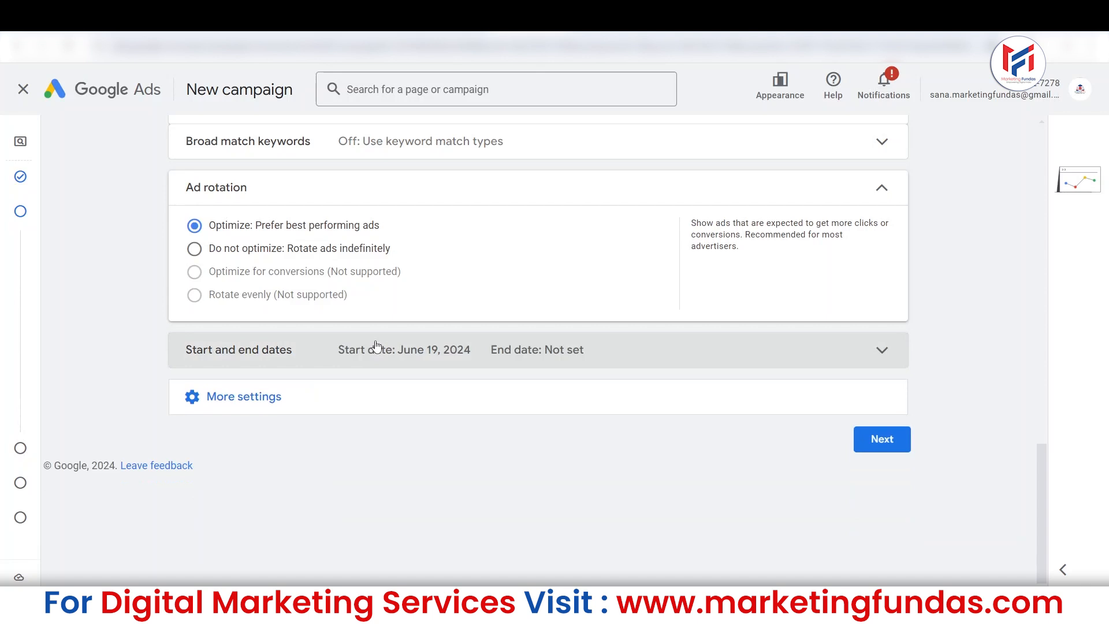
Try an ad schedule with three separate rows for Mondays, Wednesdays and Thursdays.
click(329, 395)
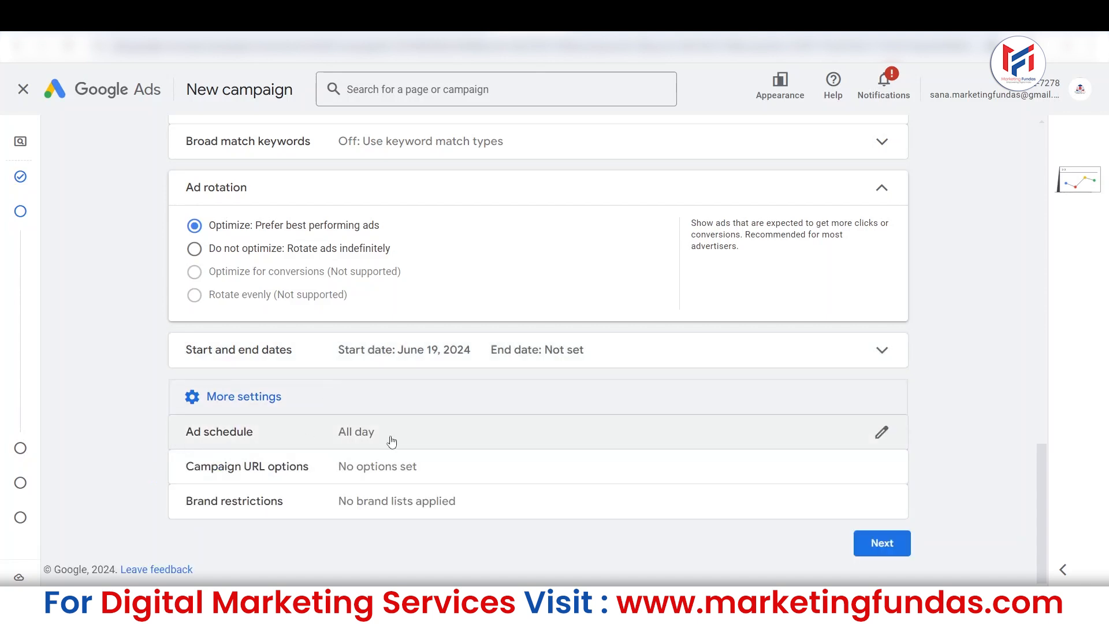
click(480, 440)
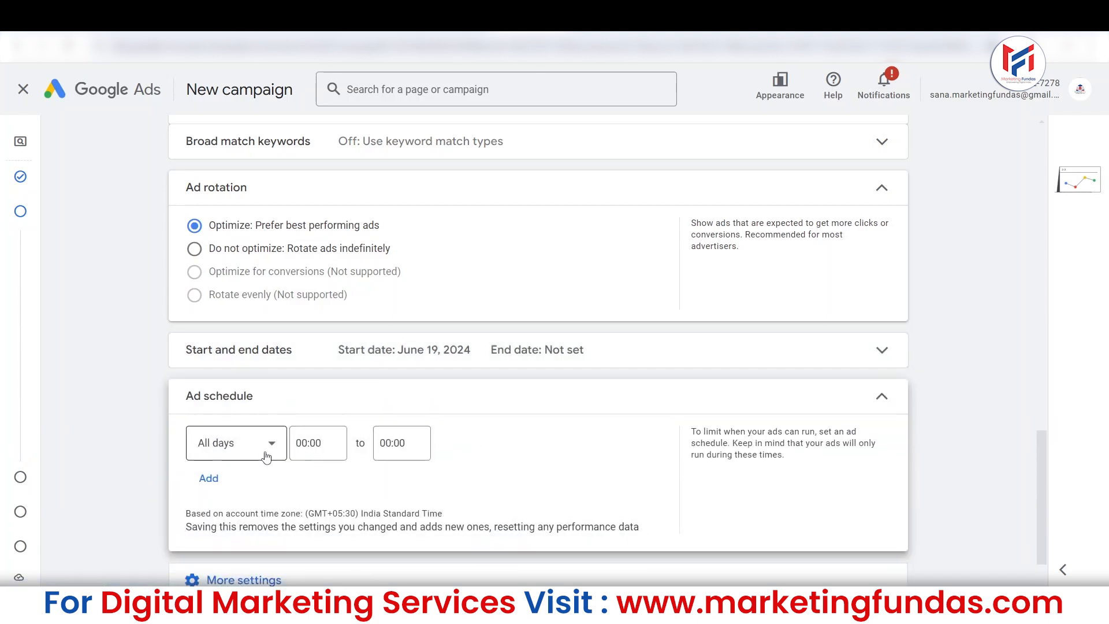
click(209, 478)
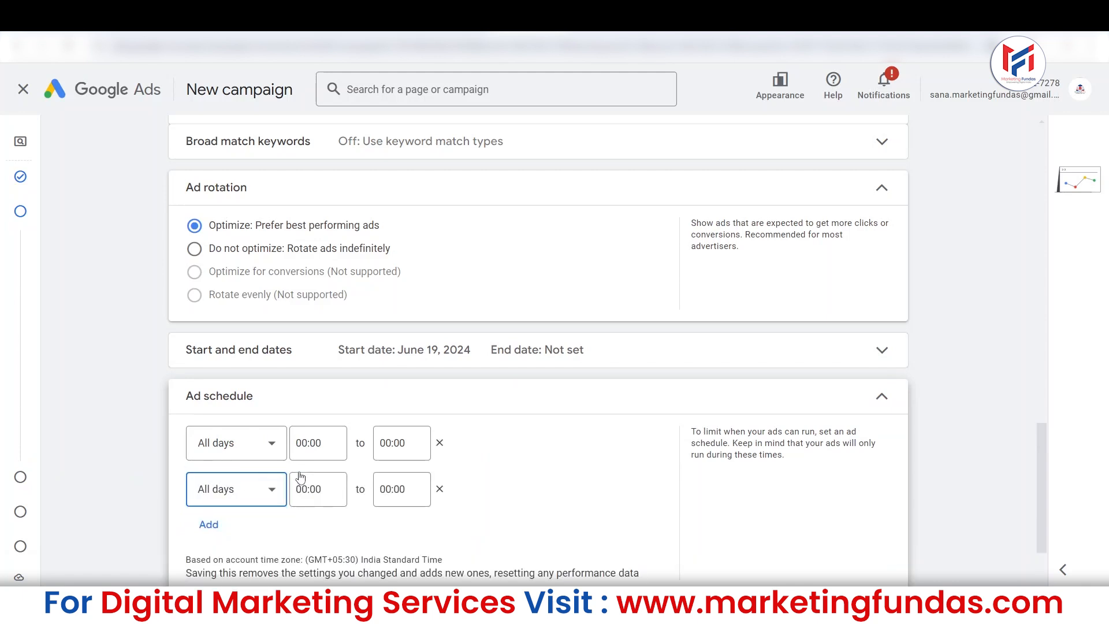
click(242, 447)
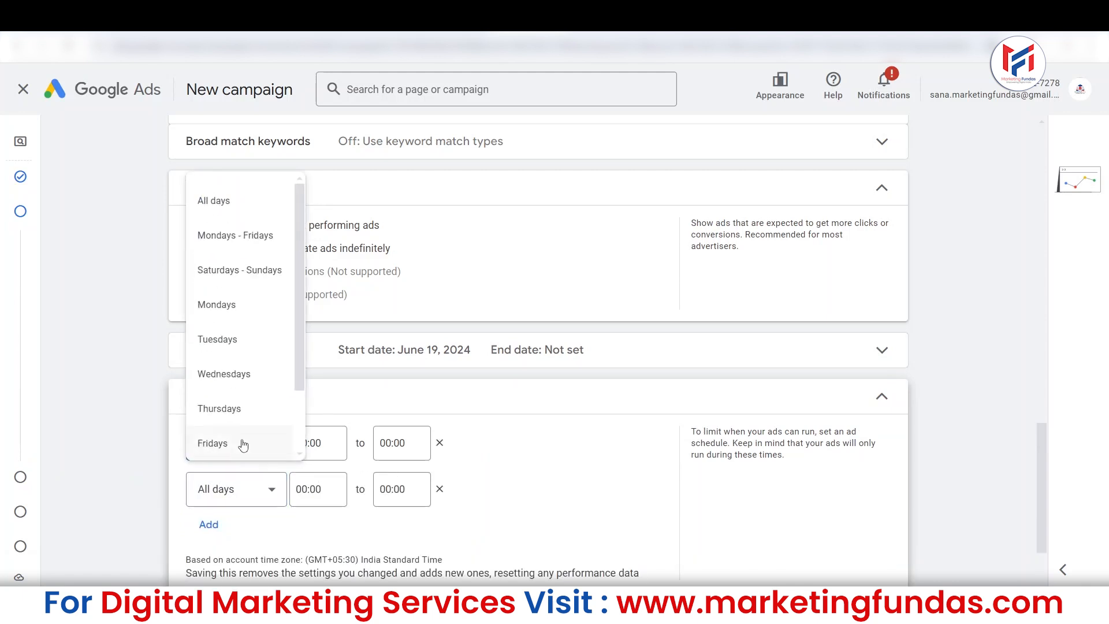
click(240, 314)
click(224, 488)
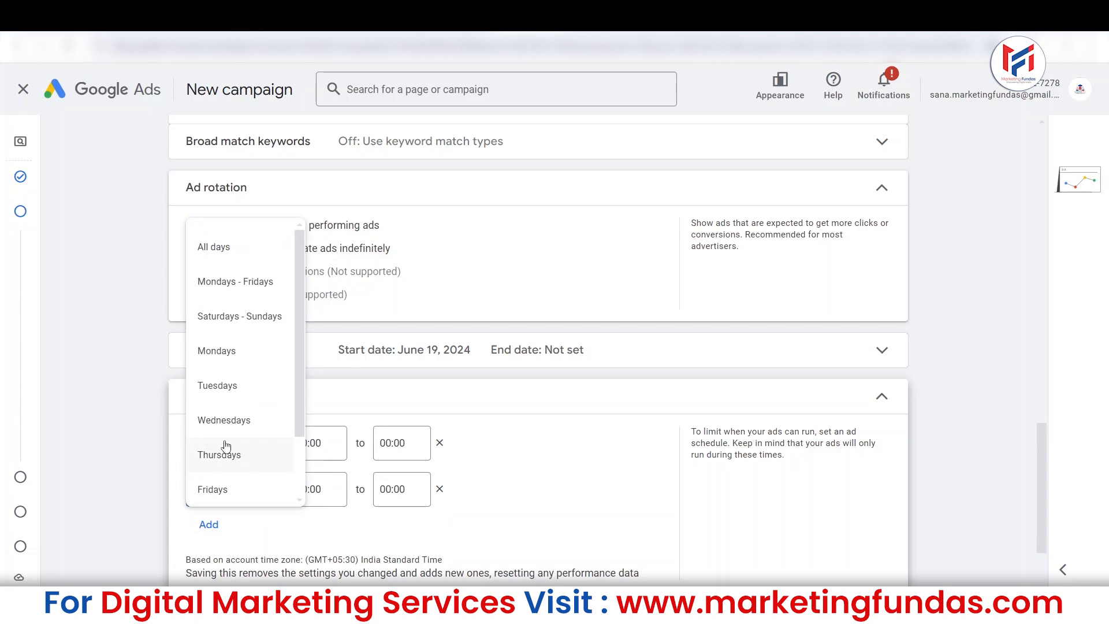
click(220, 431)
click(210, 524)
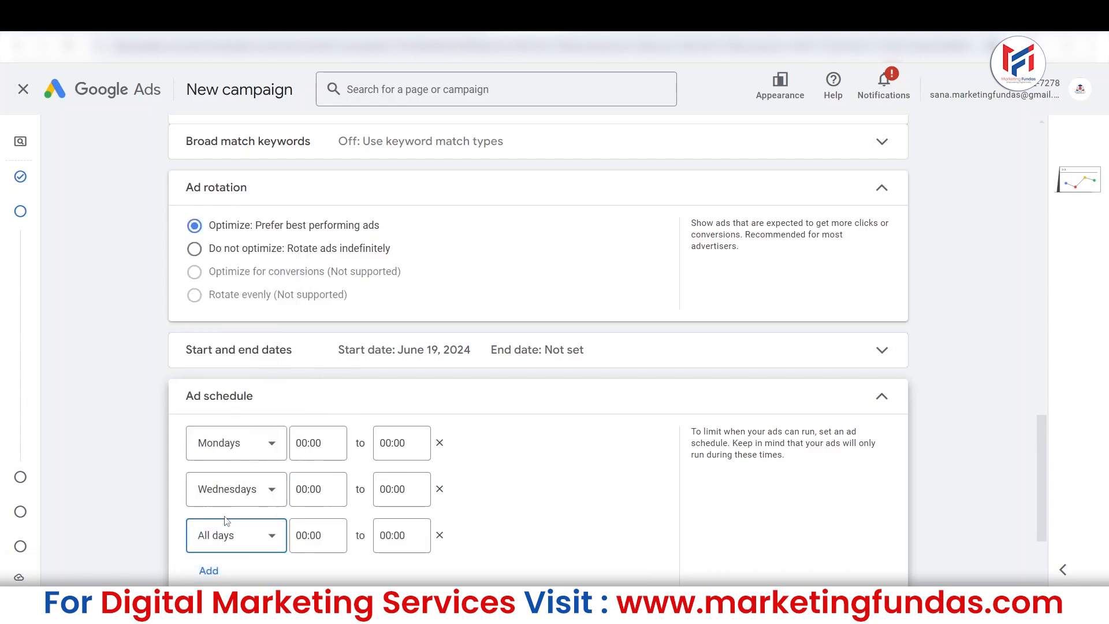
scroll(230, 529, up, 1)
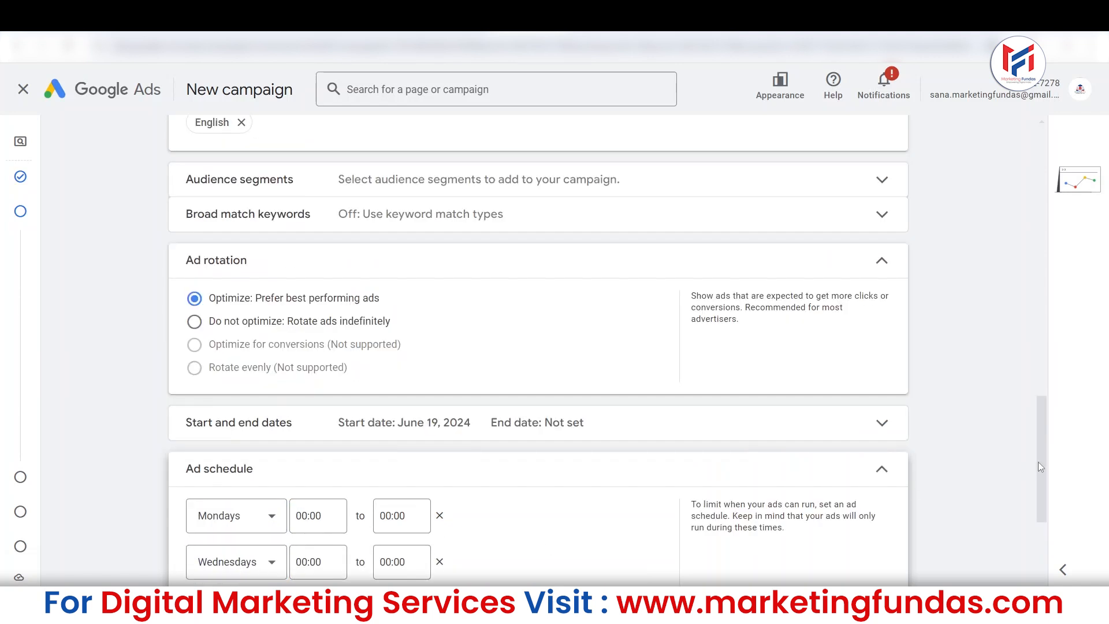
drag(1036, 468, 1034, 528)
click(266, 376)
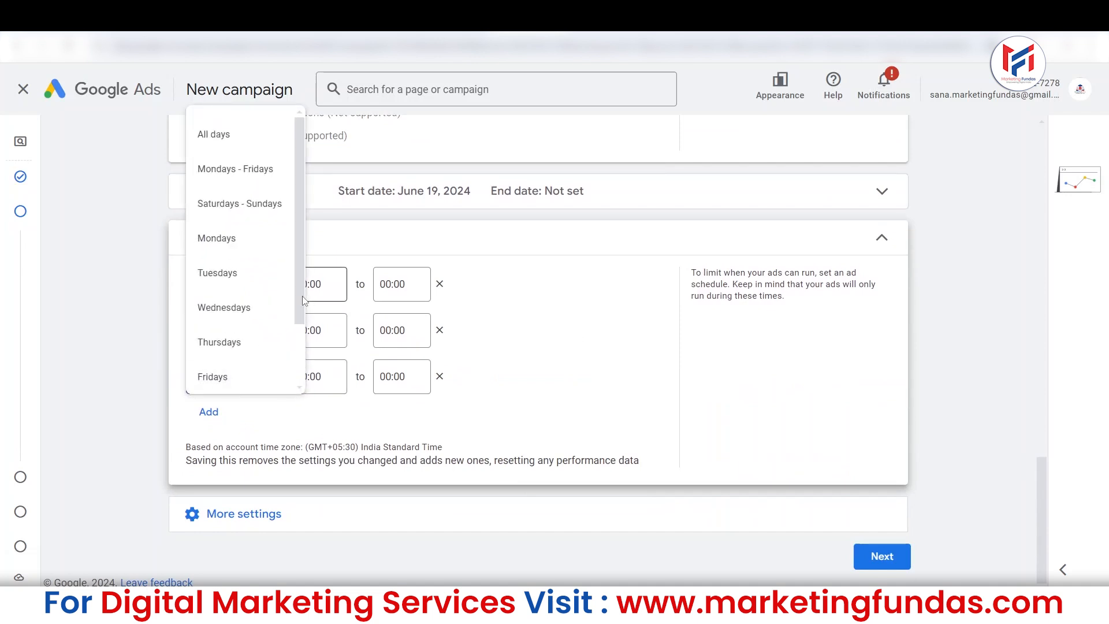
click(255, 342)
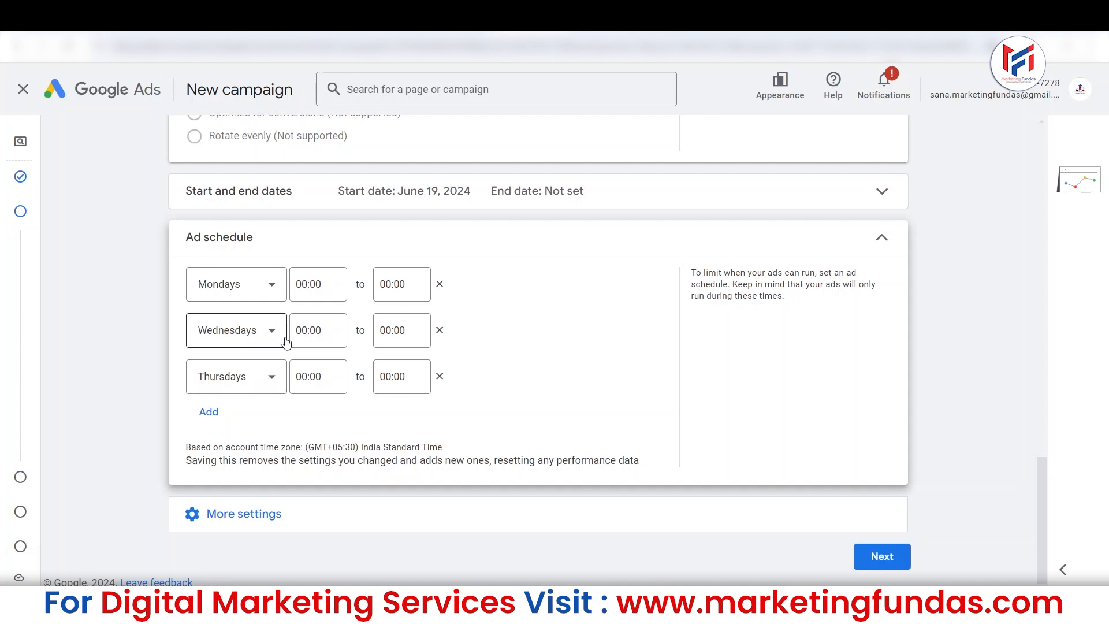
Set the Mondays ad schedule to run from 08:00 to 23:45 and look at the Wednesdays time choices.
click(316, 285)
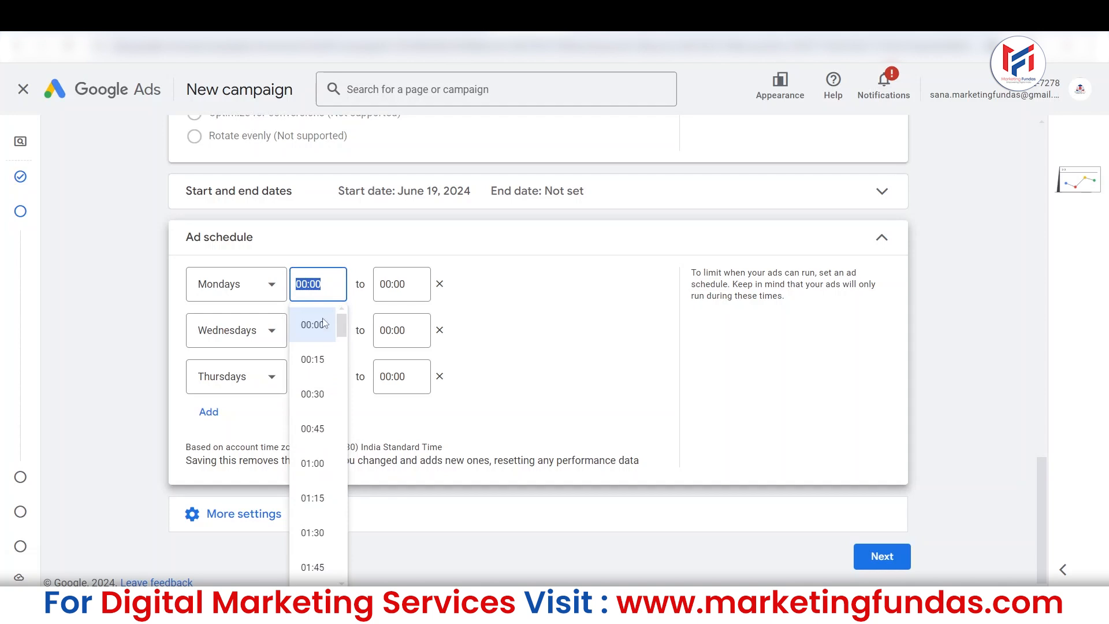
drag(343, 334, 341, 424)
click(312, 395)
click(391, 285)
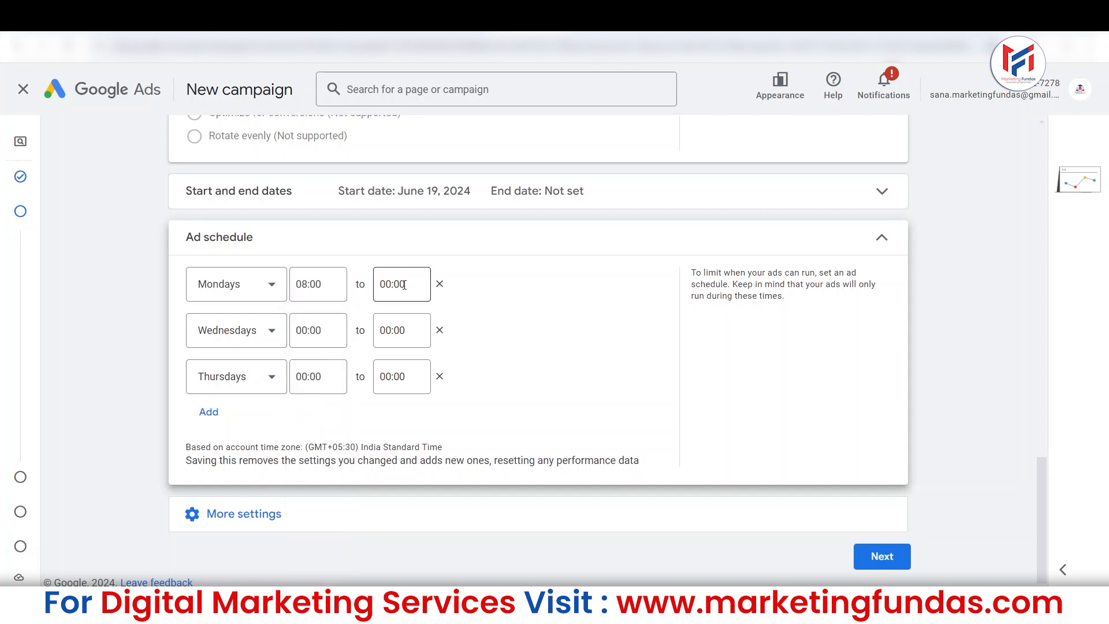
drag(428, 334, 435, 581)
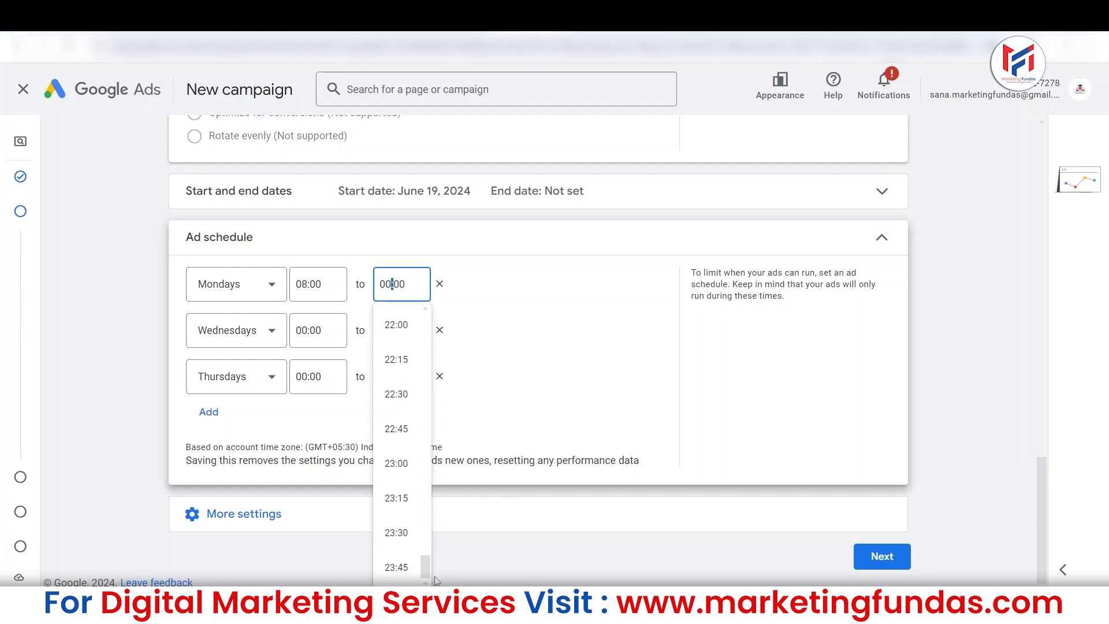
click(406, 568)
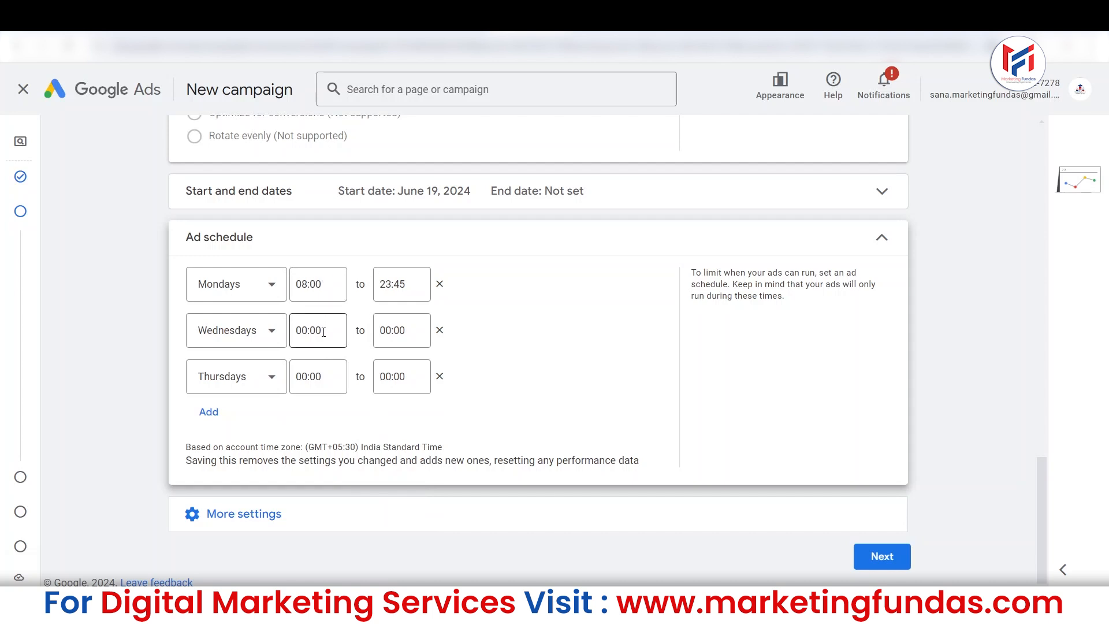
click(322, 336)
click(402, 330)
click(304, 331)
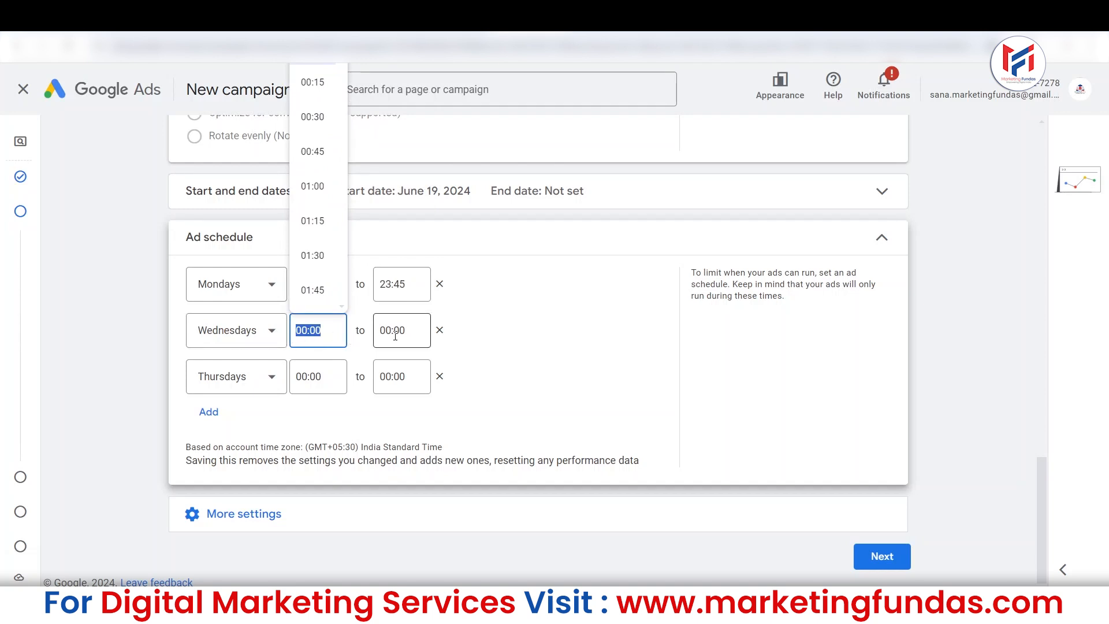
key(Tab)
Try adding a fourth row to the ad schedule, look through its day choices, and remove the row.
click(210, 411)
click(242, 435)
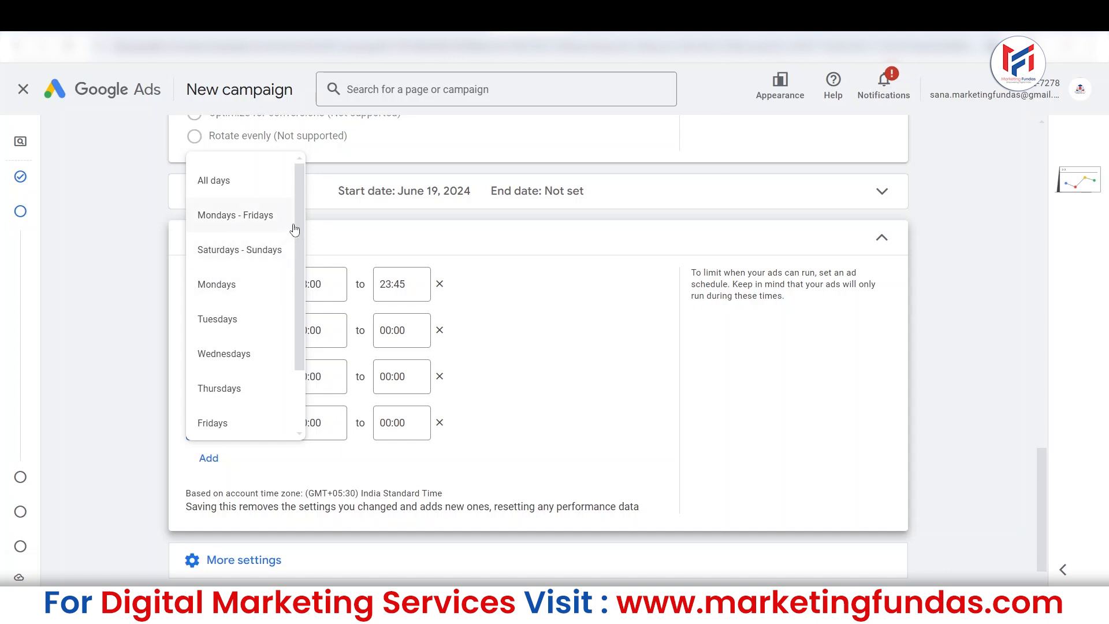
scroll(292, 260, down, 2)
click(441, 422)
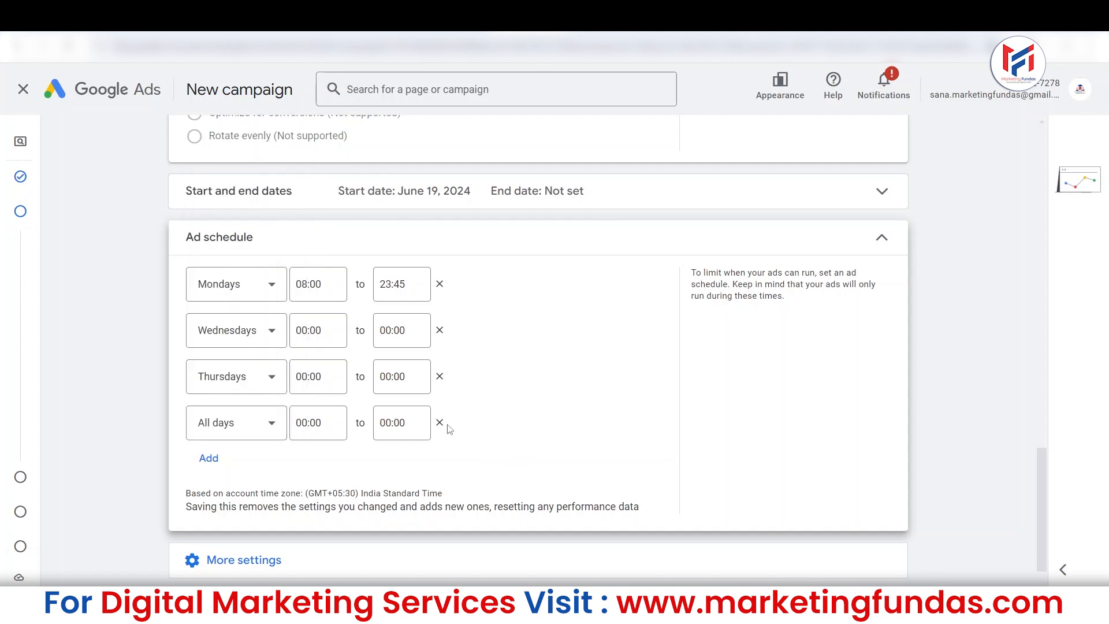
click(440, 421)
Remove the custom day rows and reset the ad schedule to all days, 00:00 to 00:00.
click(440, 377)
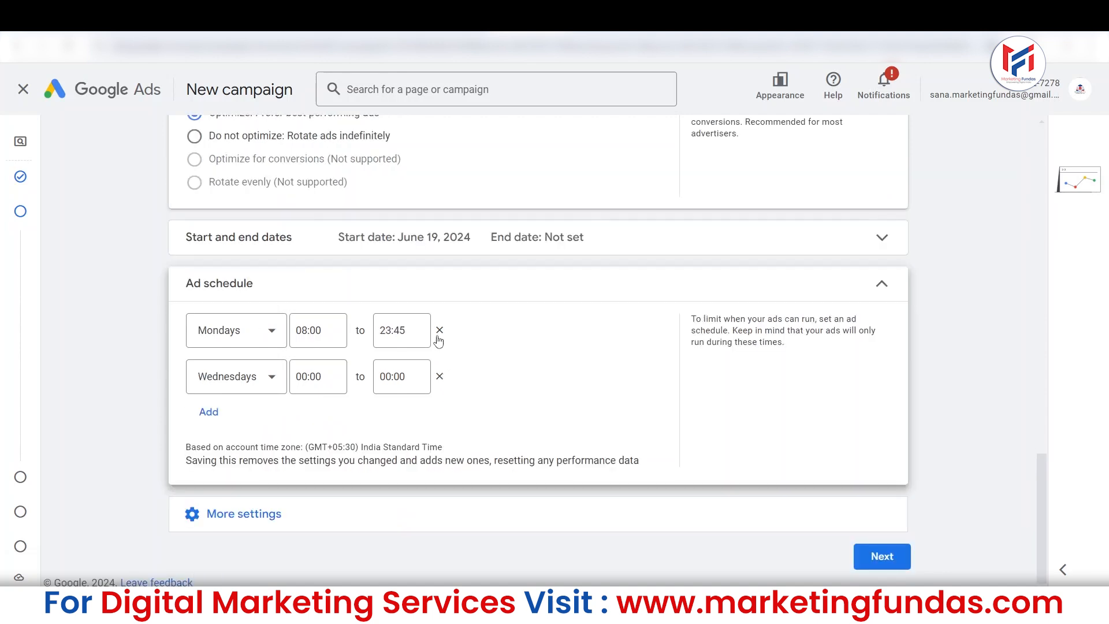
click(438, 378)
click(255, 392)
click(269, 378)
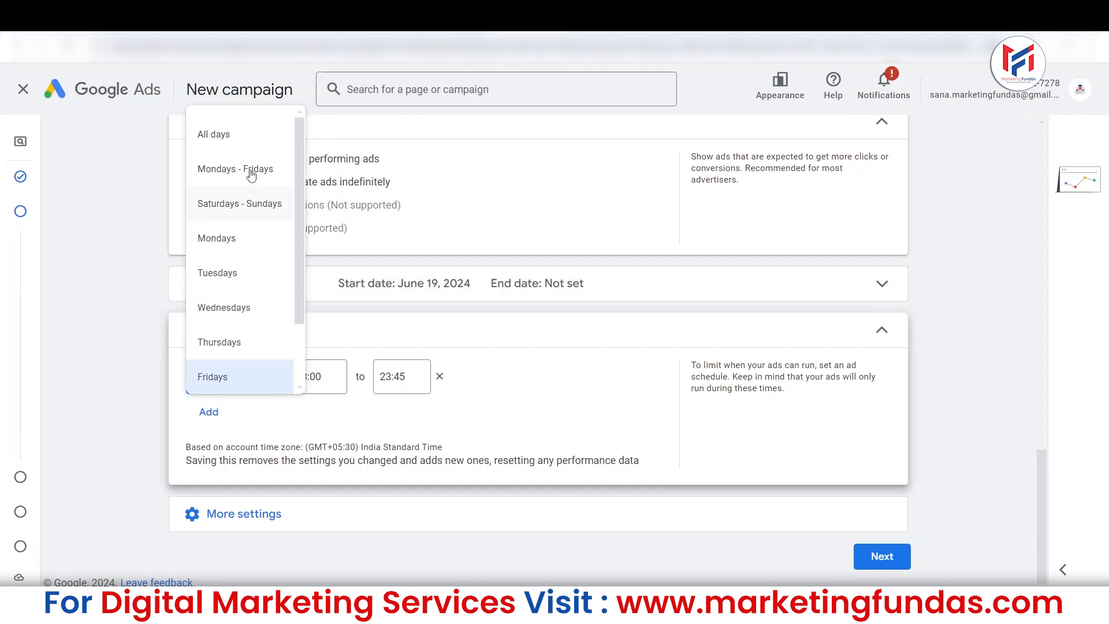
click(216, 135)
click(439, 377)
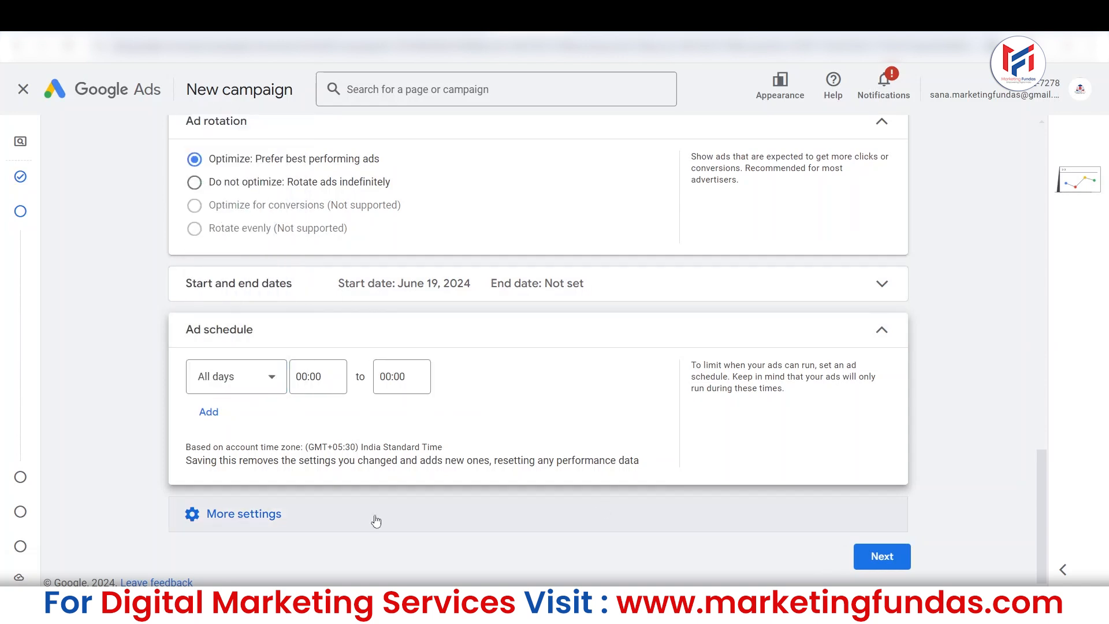
Check the brand restrictions section in the additional campaign settings.
click(312, 512)
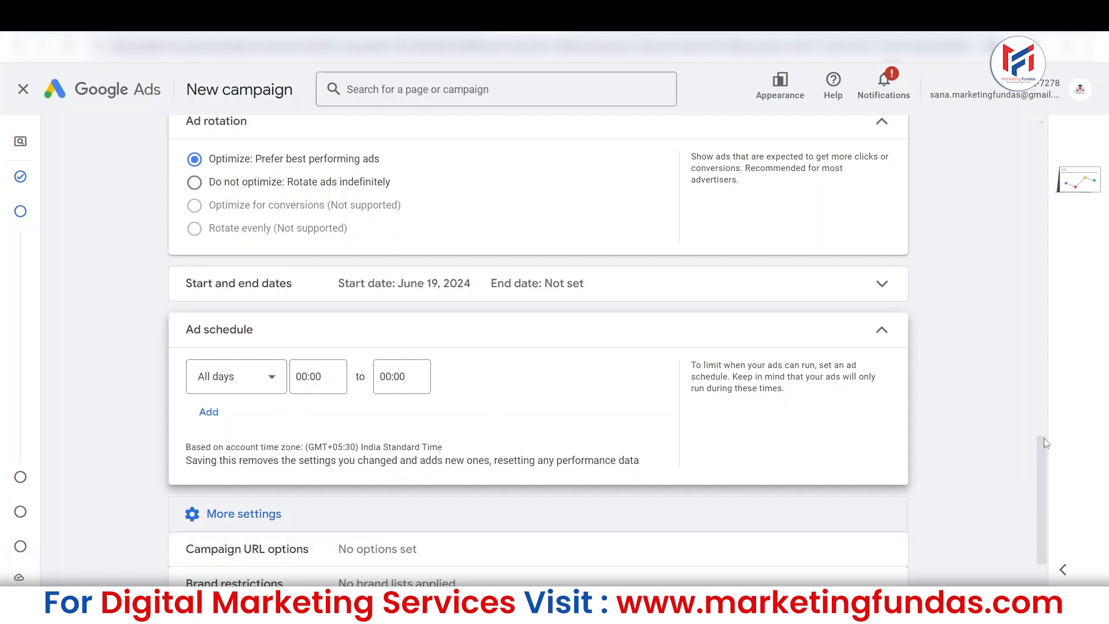
scroll(1046, 439, down, 2)
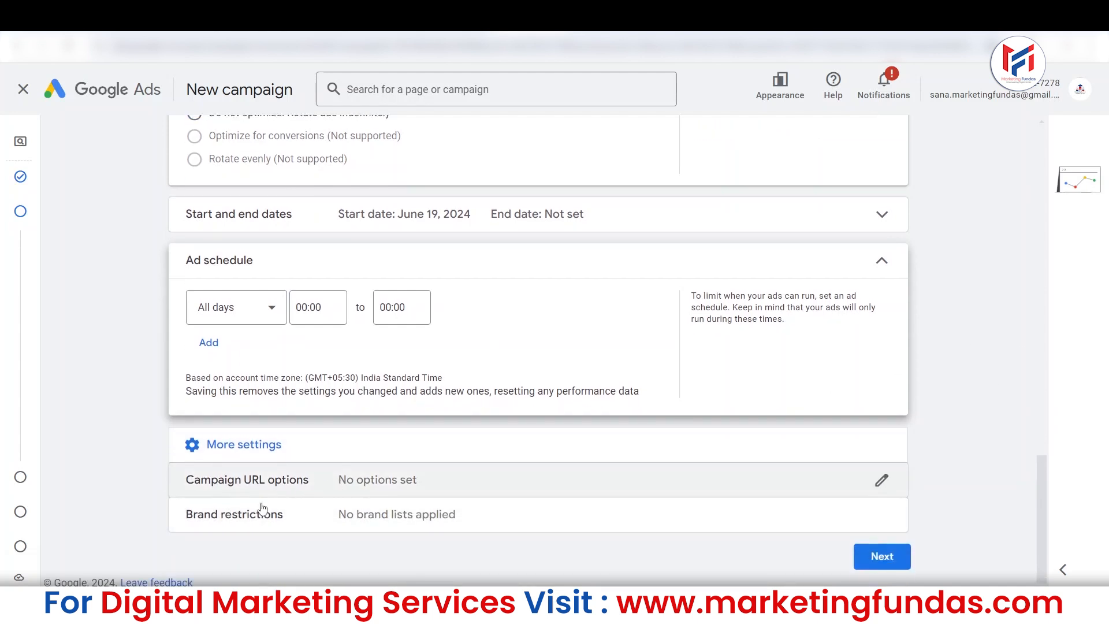
click(372, 517)
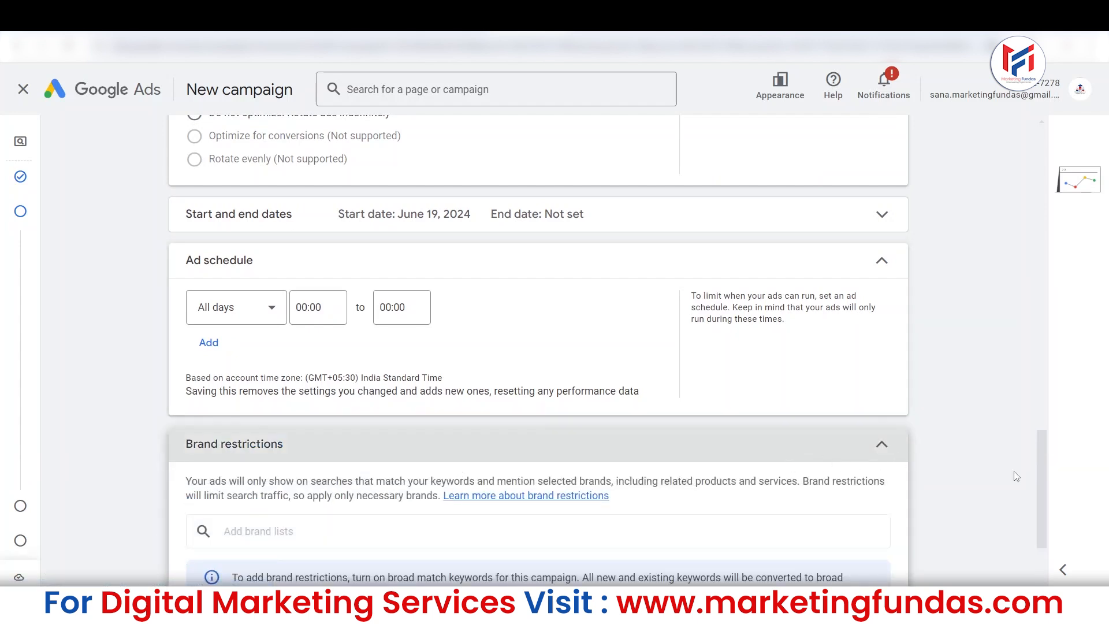
scroll(1048, 520, down, 3)
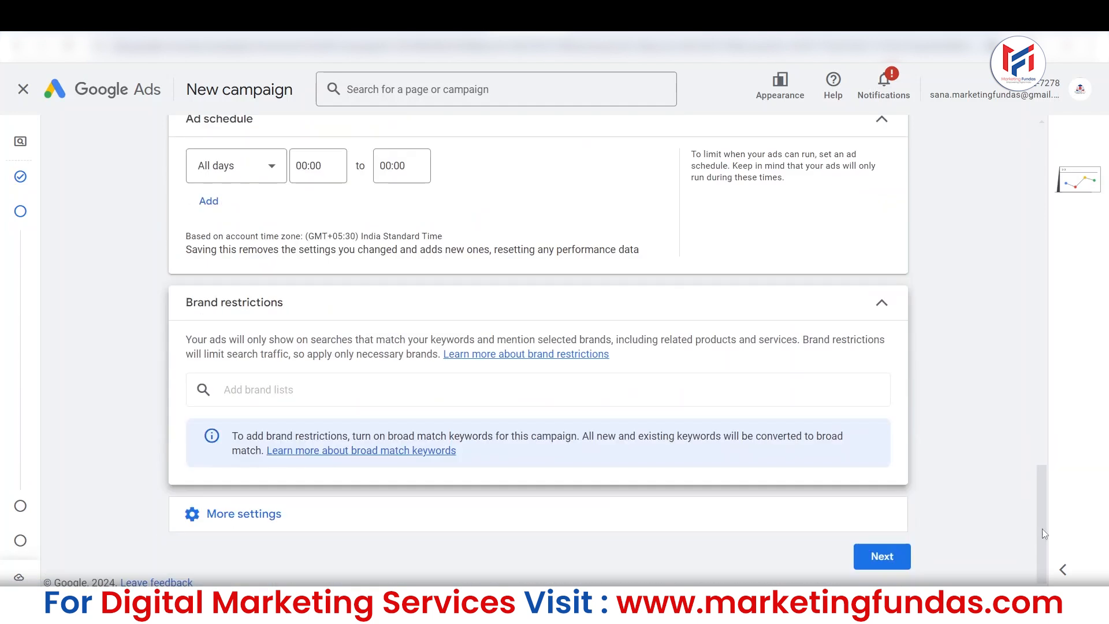
Continue to the keywords and ads stage, dismissing the new keywords experience notice and the AI ad creation help.
click(873, 561)
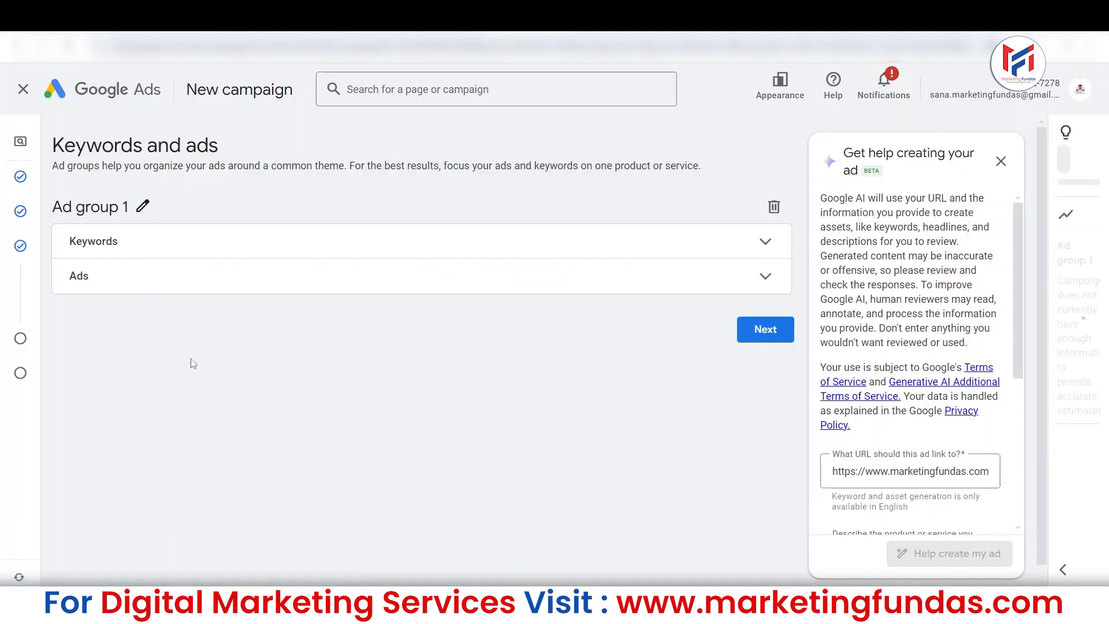
mouse_move(20, 255)
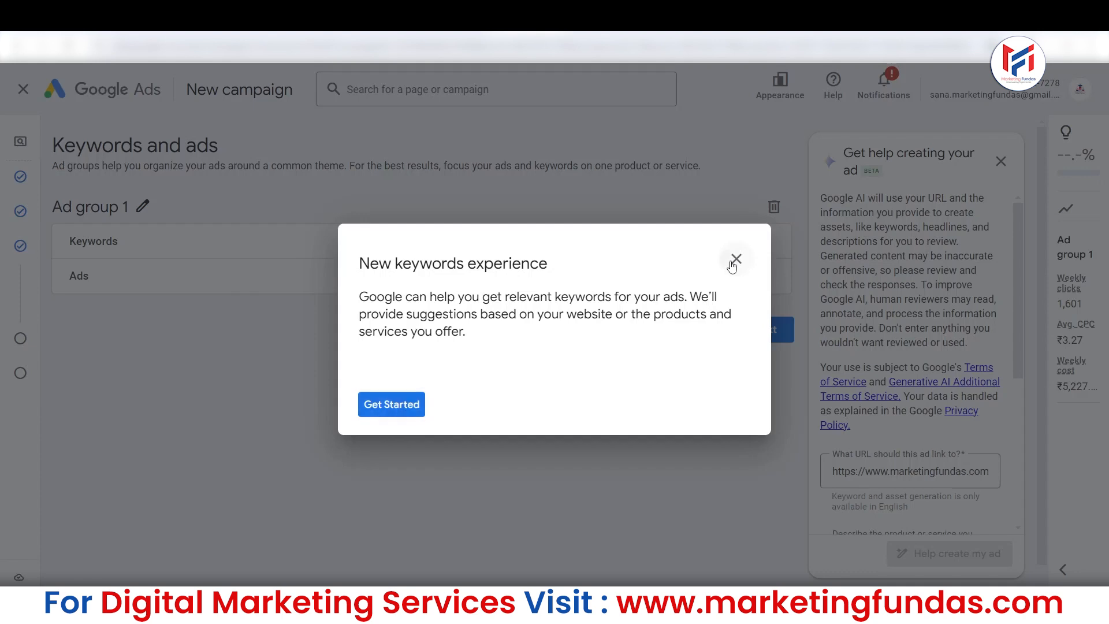
click(734, 261)
click(624, 361)
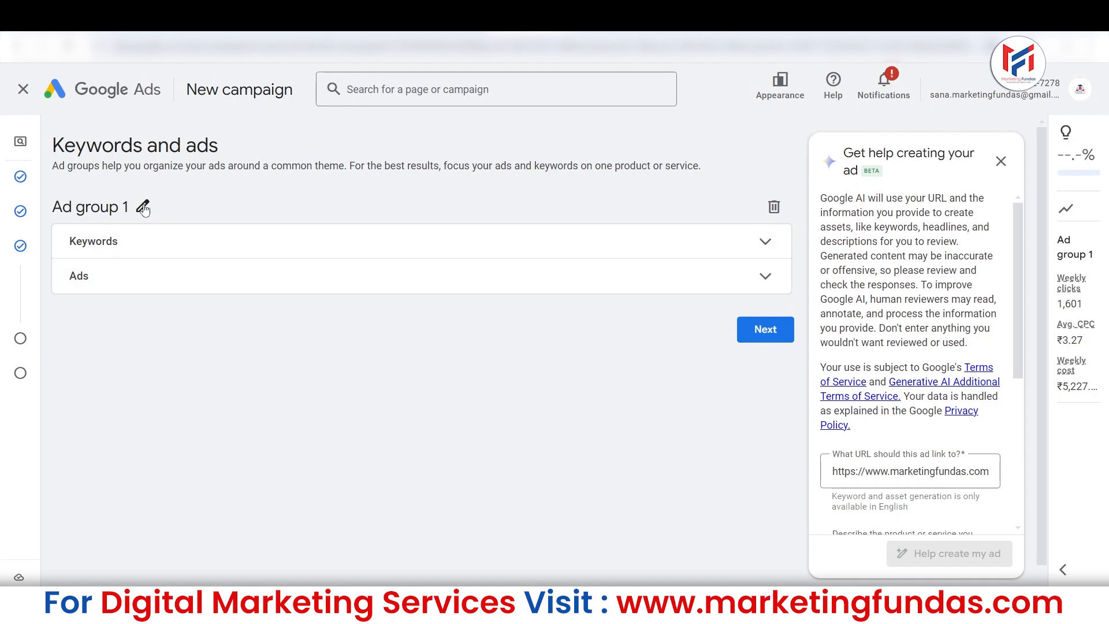
click(1001, 162)
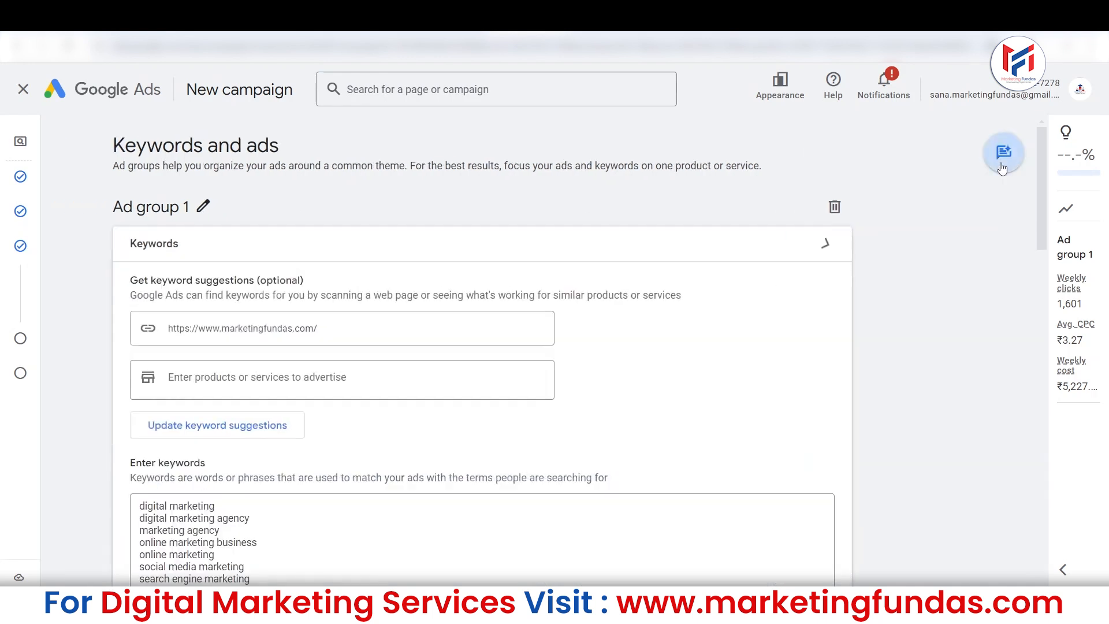
Clear all the suggested keywords from the keyword list of Ad group 1.
scroll(1044, 196, down, 5)
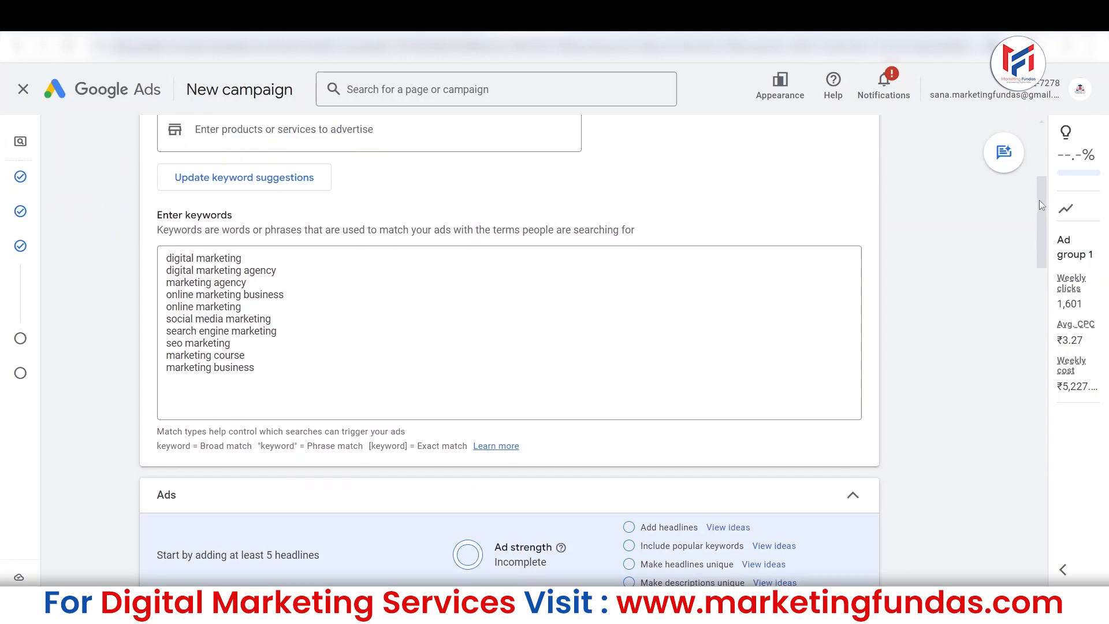
drag(1045, 218, 1035, 169)
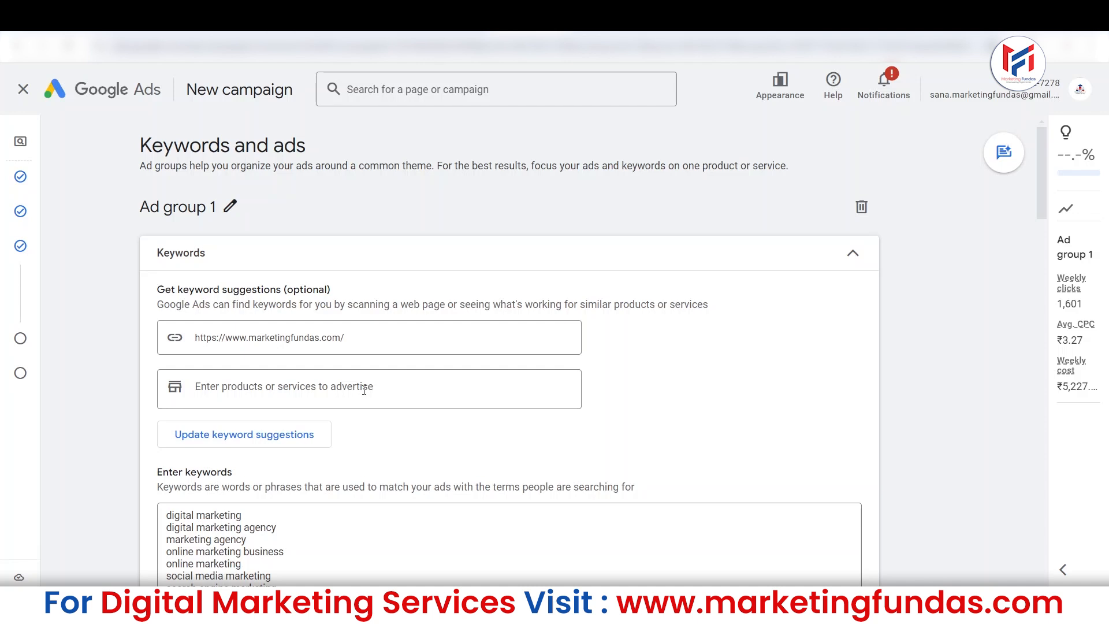
scroll(1046, 200, down, 1)
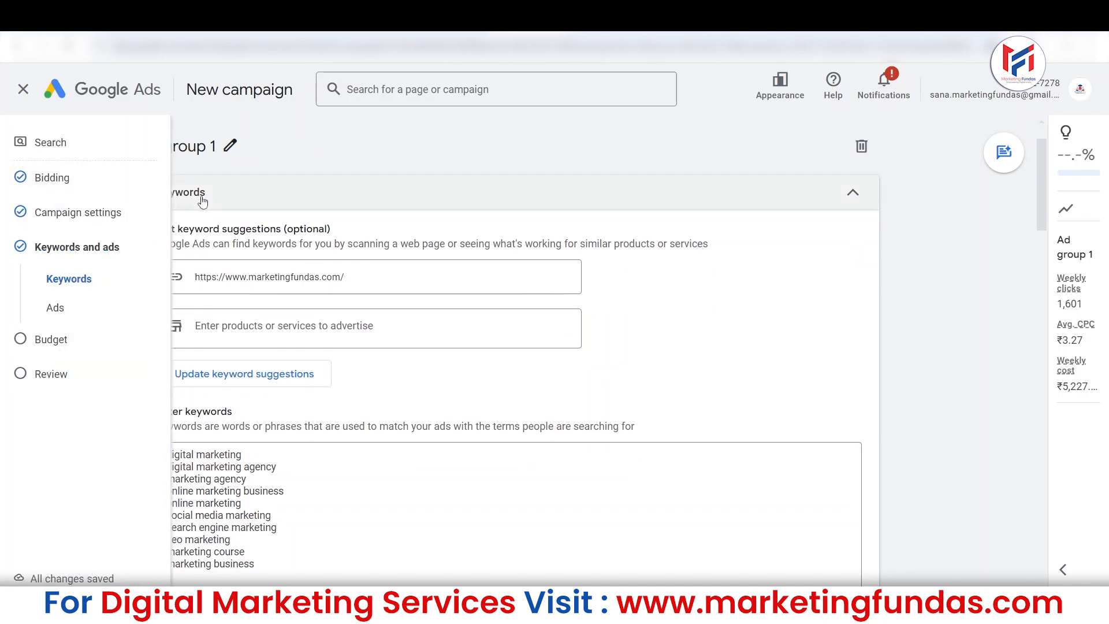
scroll(303, 331, down, 1)
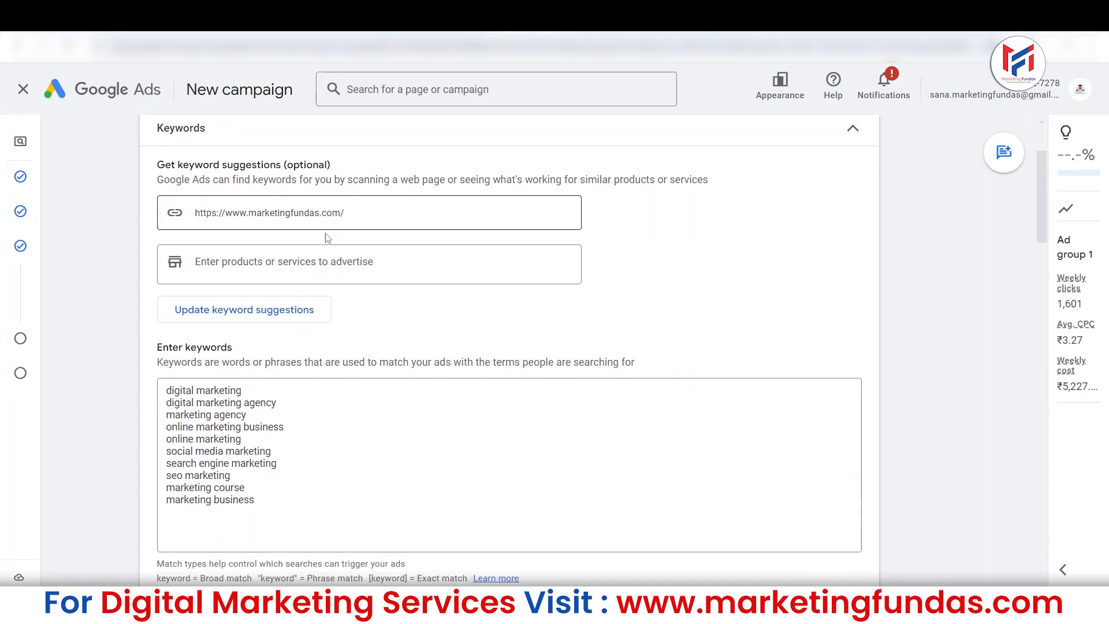
drag(274, 504, 158, 391)
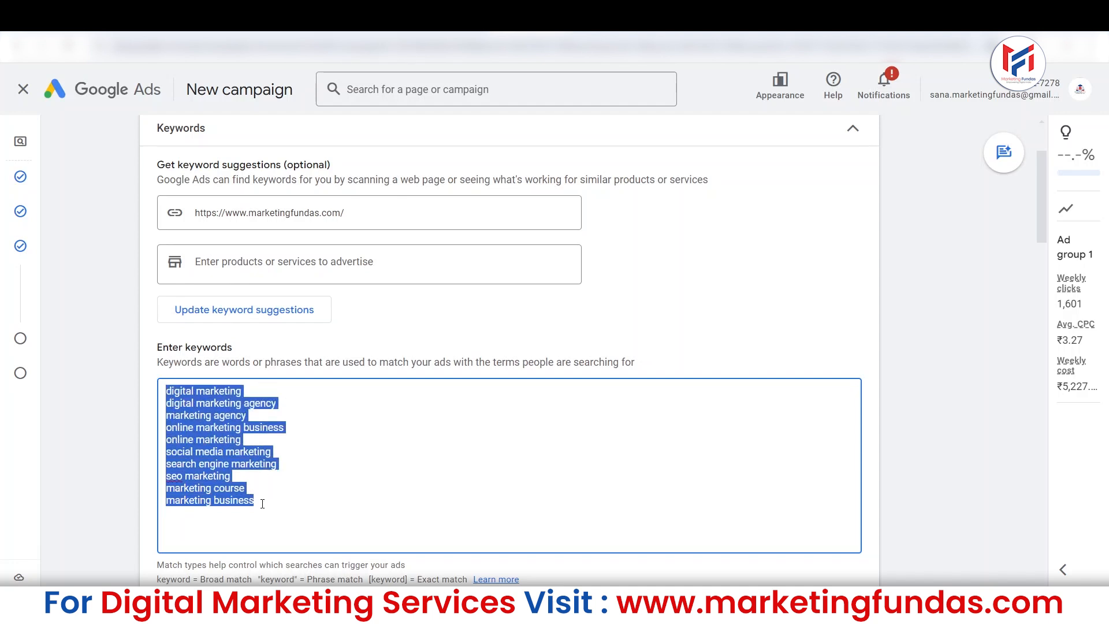
key(BackSpace)
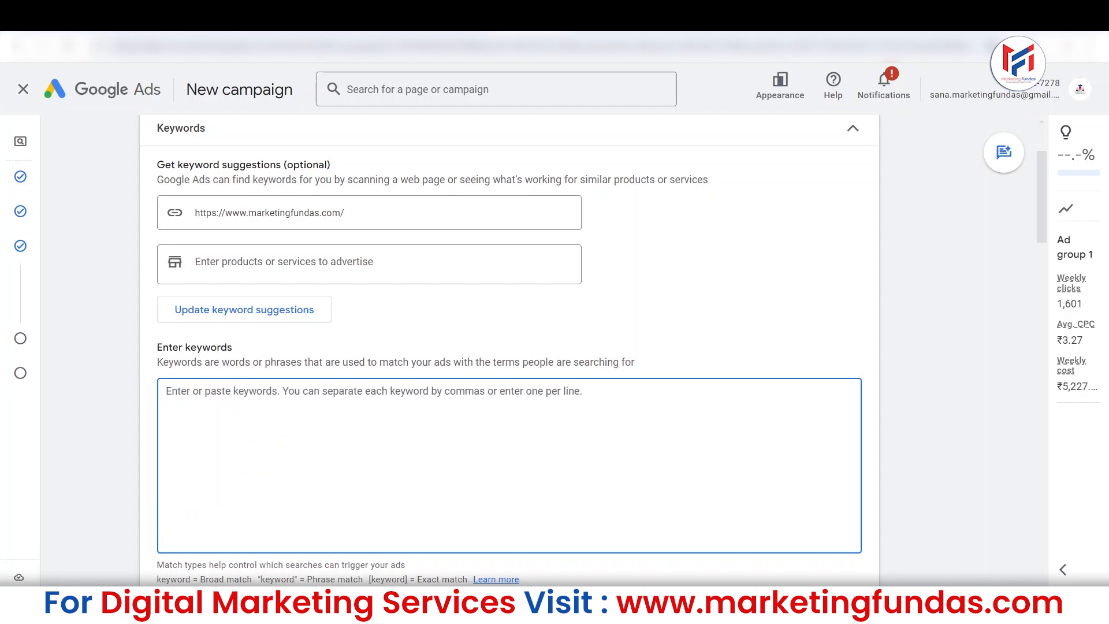
Switch to Google Keep and copy the full keyword list from the note "Keywords For Google Search Ads".
click(682, 18)
click(827, 326)
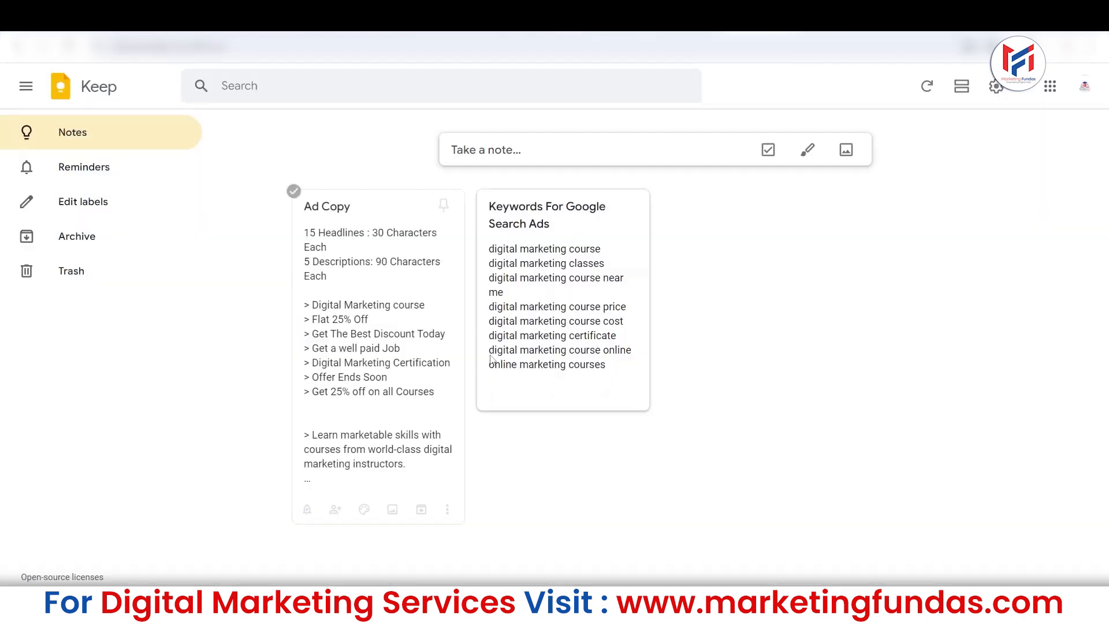
click(531, 386)
drag(531, 376, 293, 249)
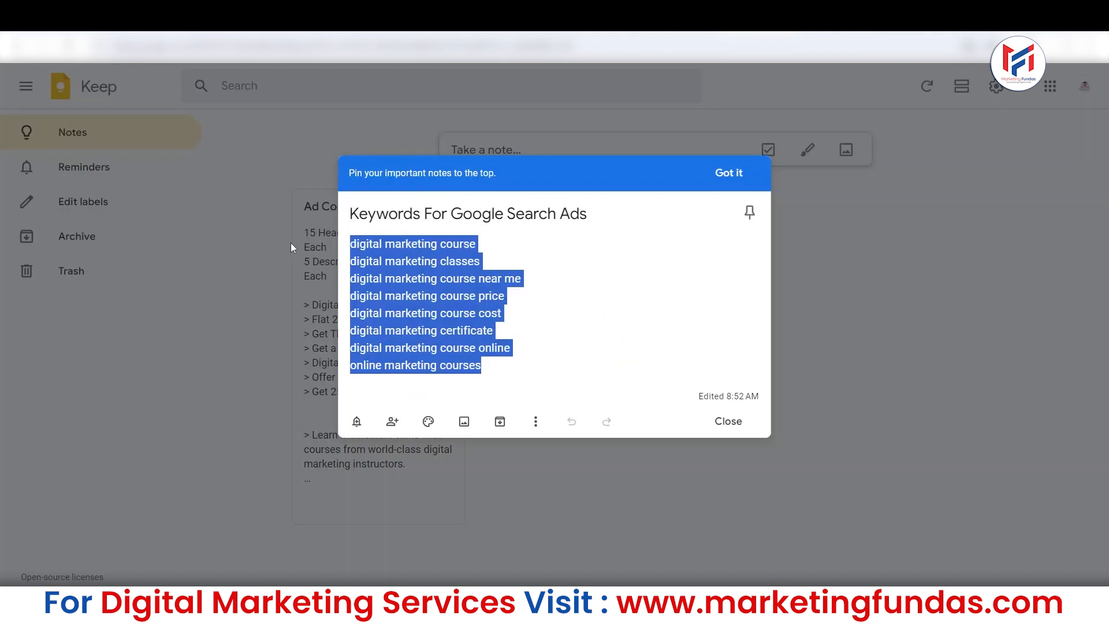
right_click(403, 272)
click(449, 361)
click(852, 342)
click(575, 313)
drag(504, 369, 341, 243)
right_click(394, 278)
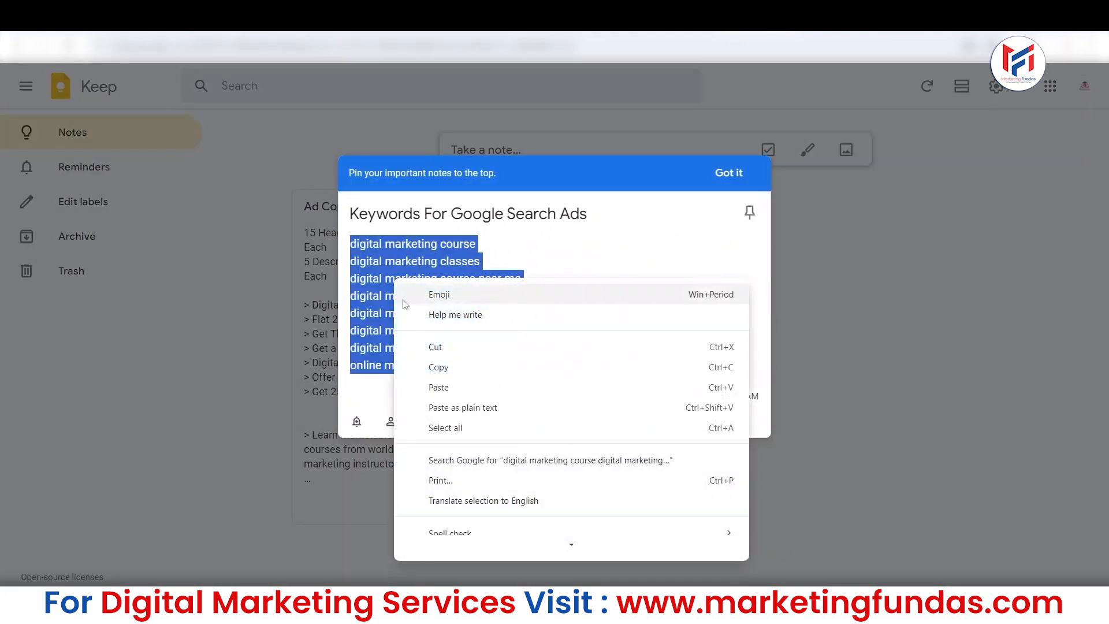
click(440, 367)
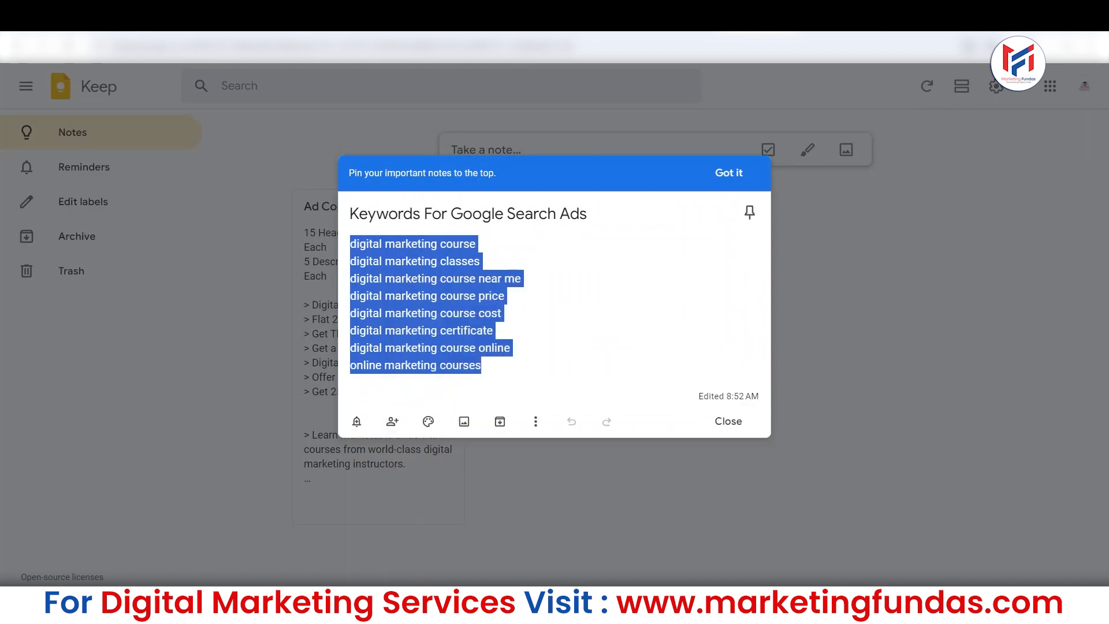
Switch back to Google Ads and paste the copied digital marketing course keywords into Ad group 1's empty keyword list.
click(596, 45)
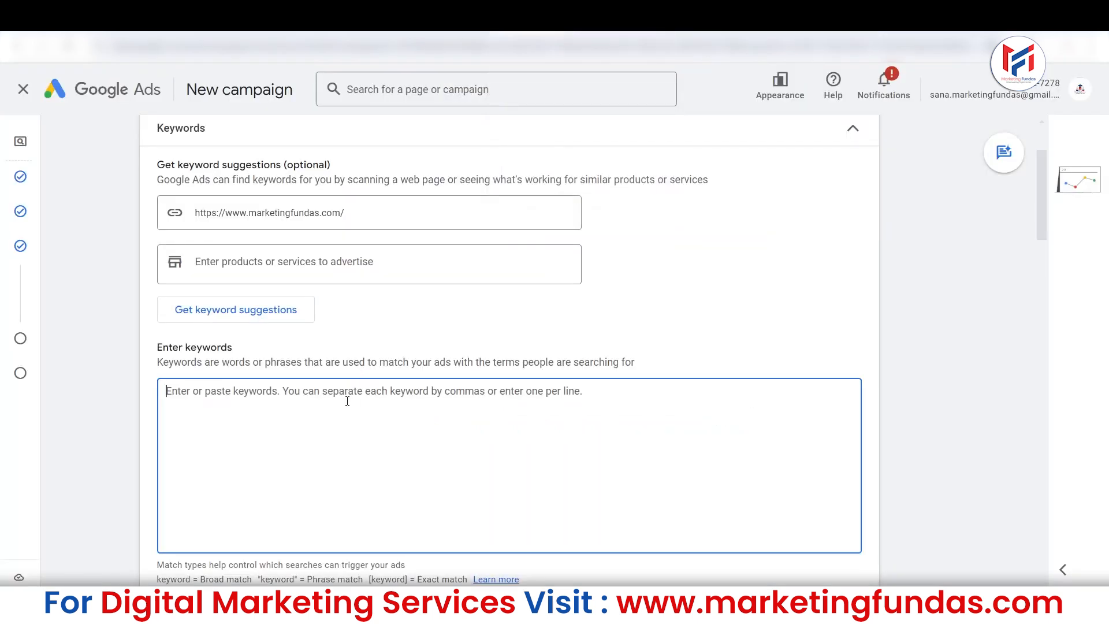
key(ctrl+v)
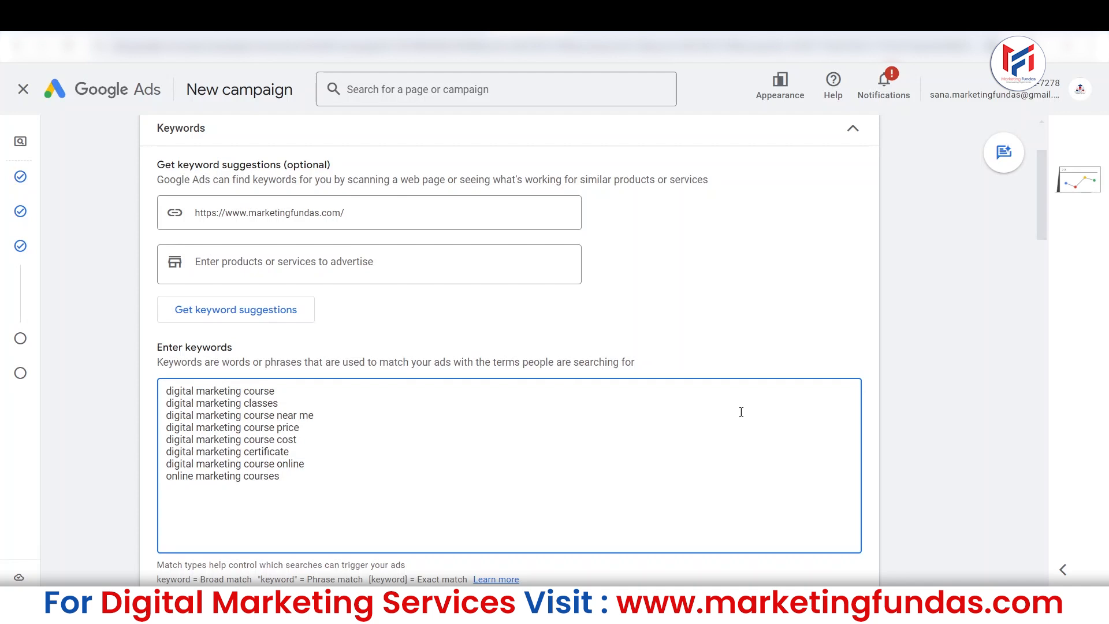
drag(1041, 204, 1042, 227)
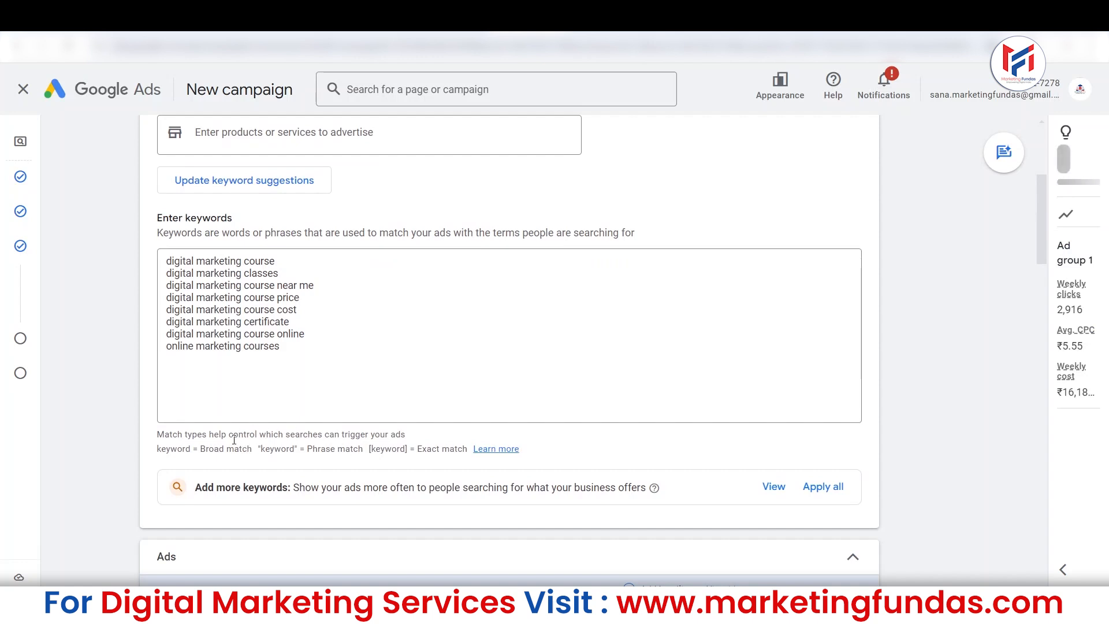
Examine the broad match and phrase match notations explained below the keyword list.
drag(201, 449, 254, 451)
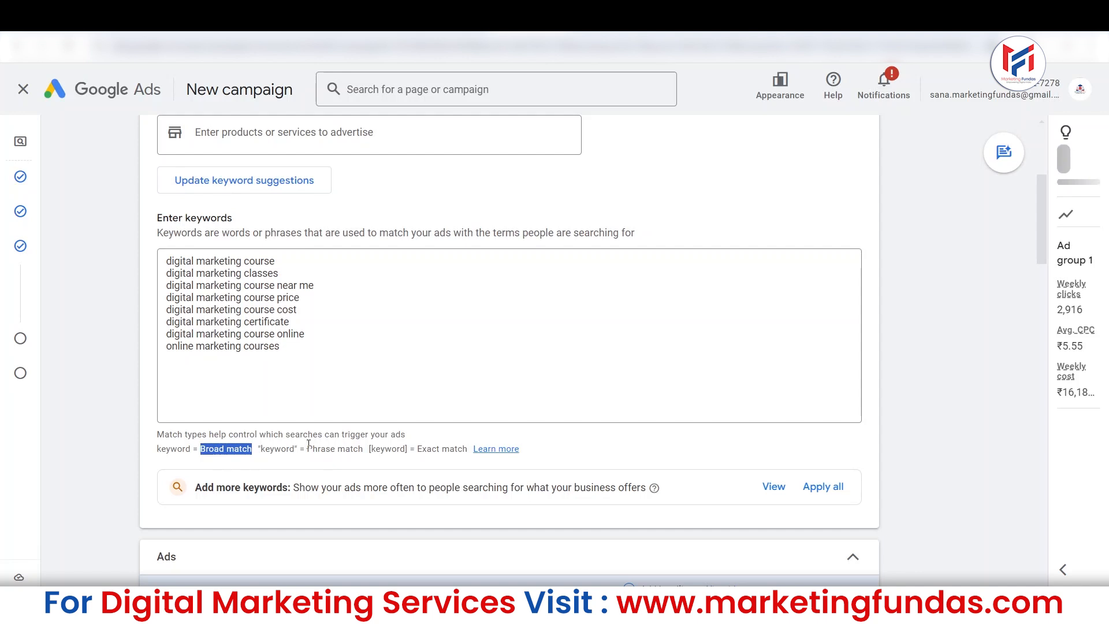
drag(307, 449, 358, 450)
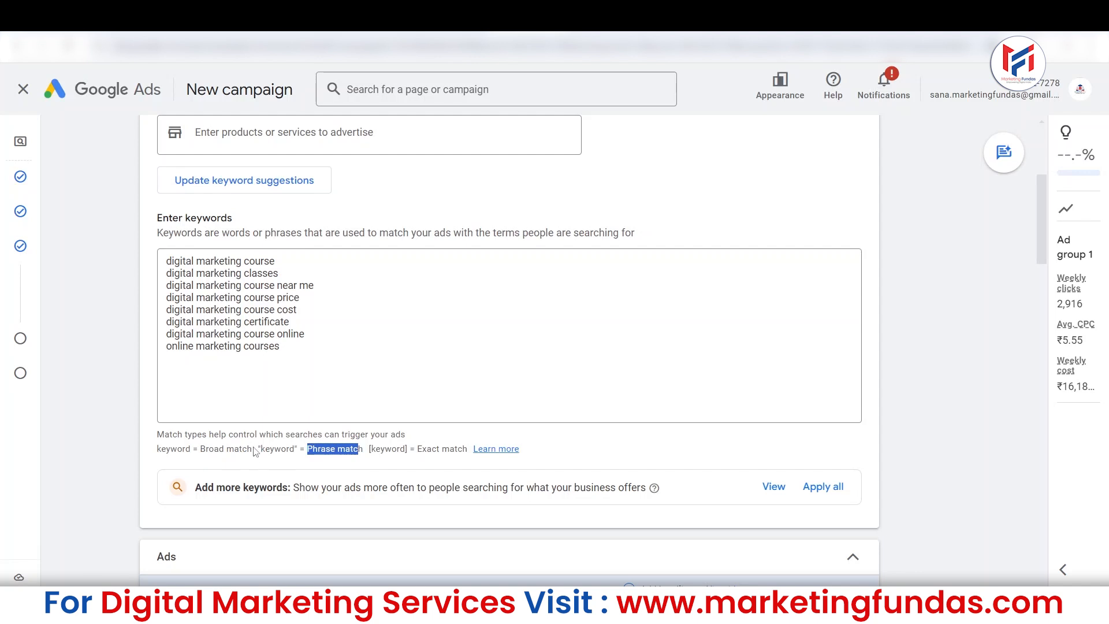
click(262, 408)
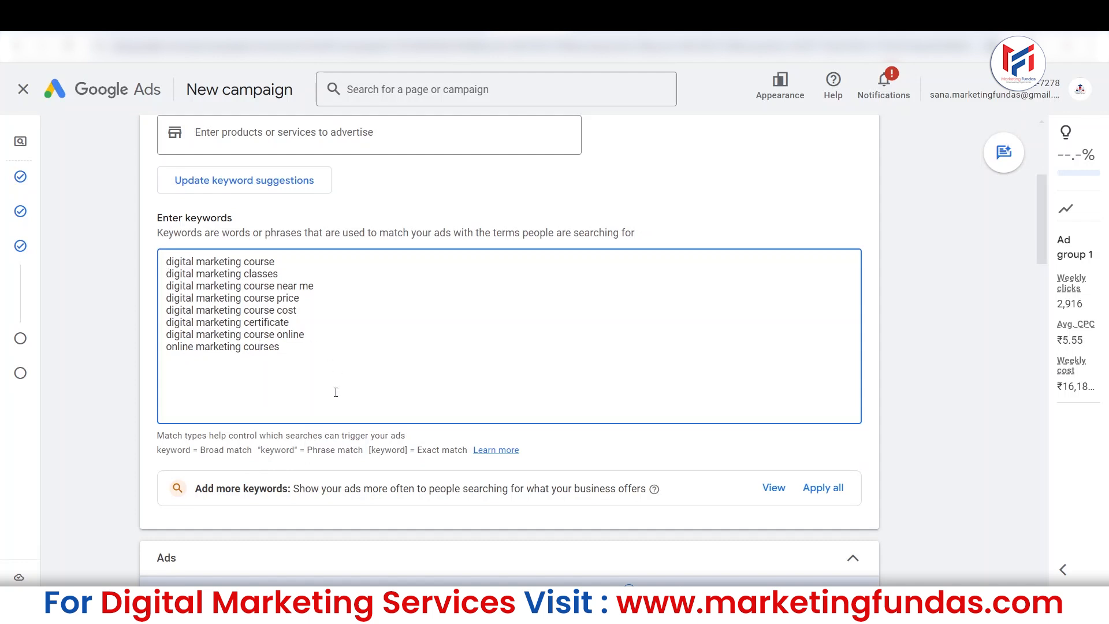
drag(308, 452, 364, 448)
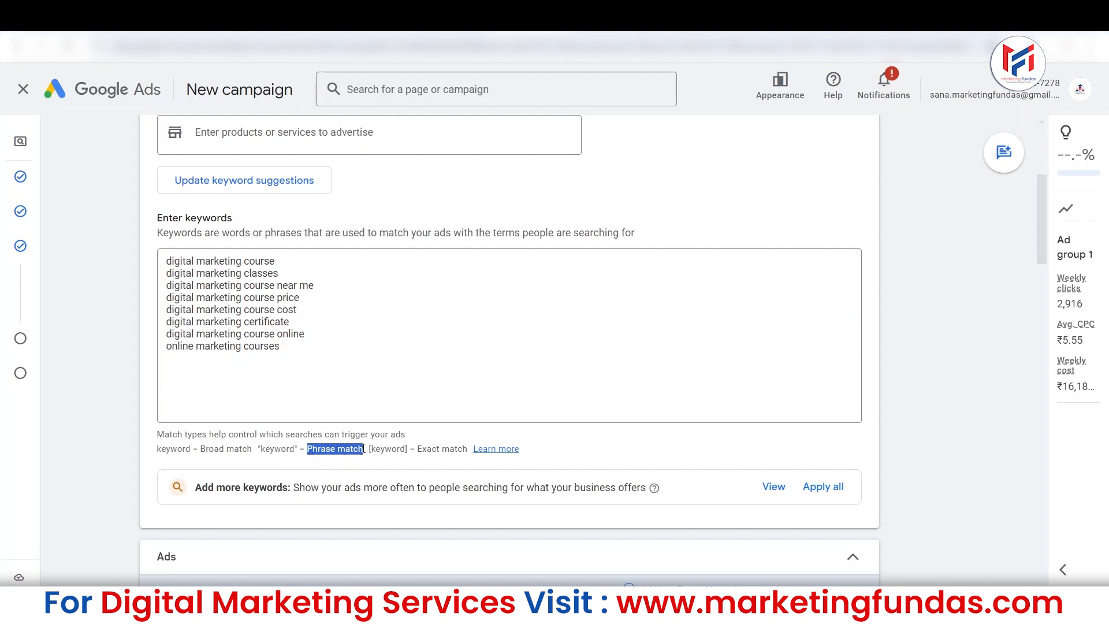
Make "digital marketing course", "digital marketing classes" and "digital marketing course near me" phrase match by enclosing each in quotation marks.
click(285, 263)
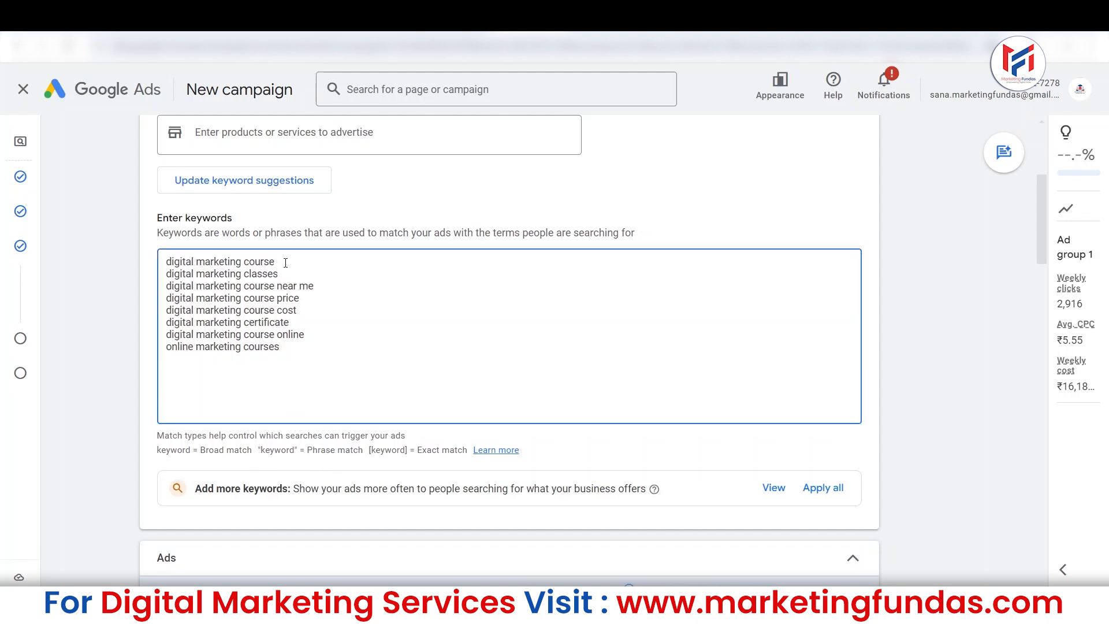
text(")
click(168, 261)
text(")
click(168, 274)
text("")
click(316, 286)
text(")
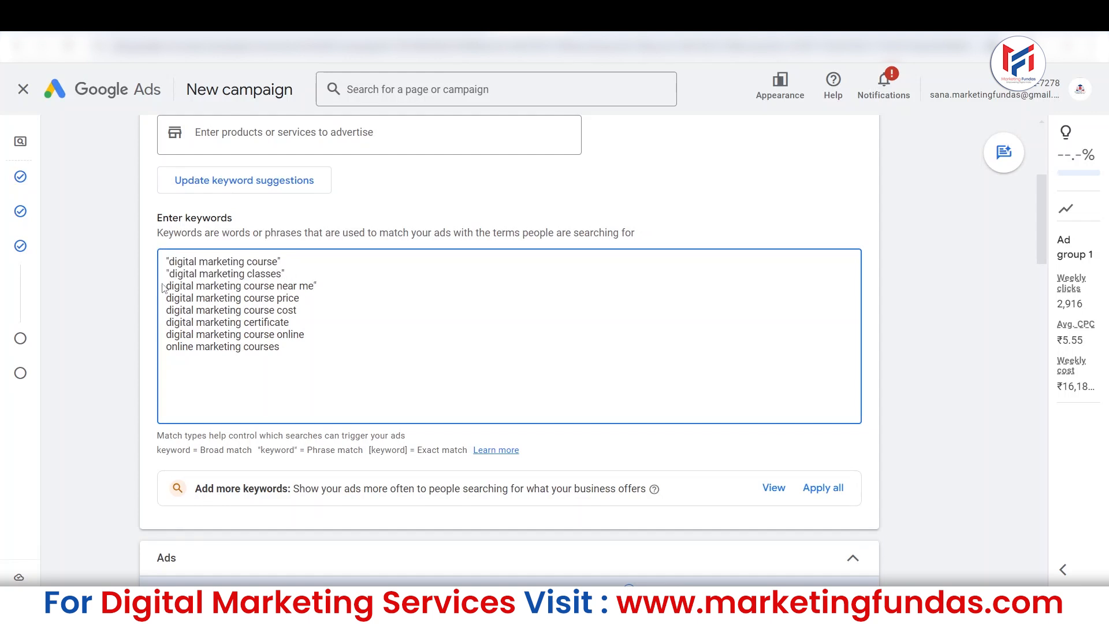
click(166, 285)
text(")
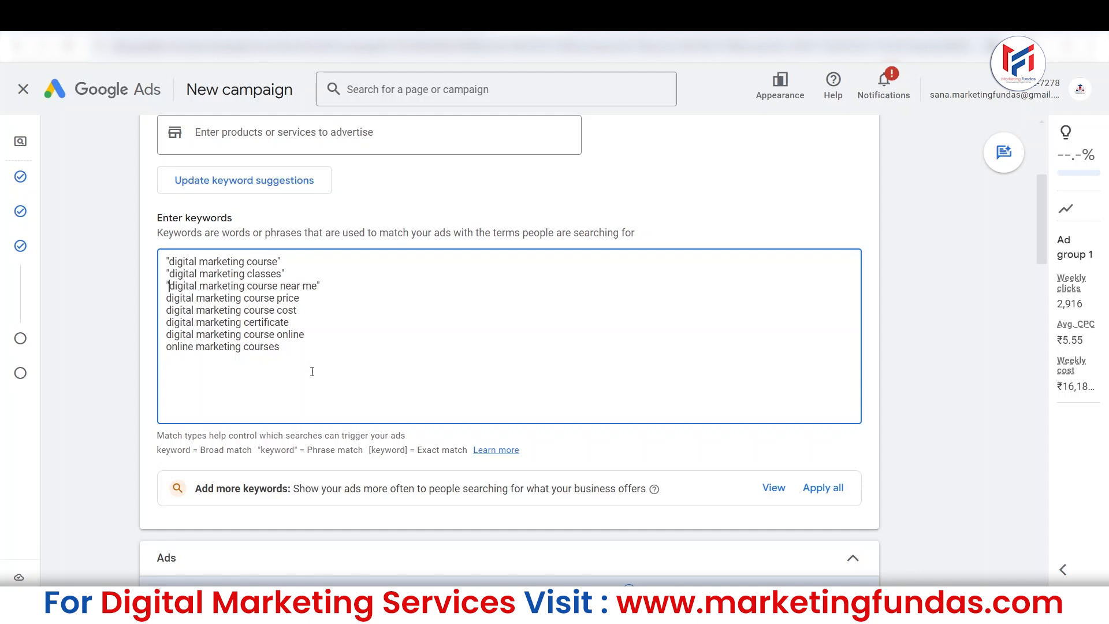
Make the digital marketing course price and digital marketing course cost keywords exact match by enclosing each in square brackets.
drag(416, 450, 466, 450)
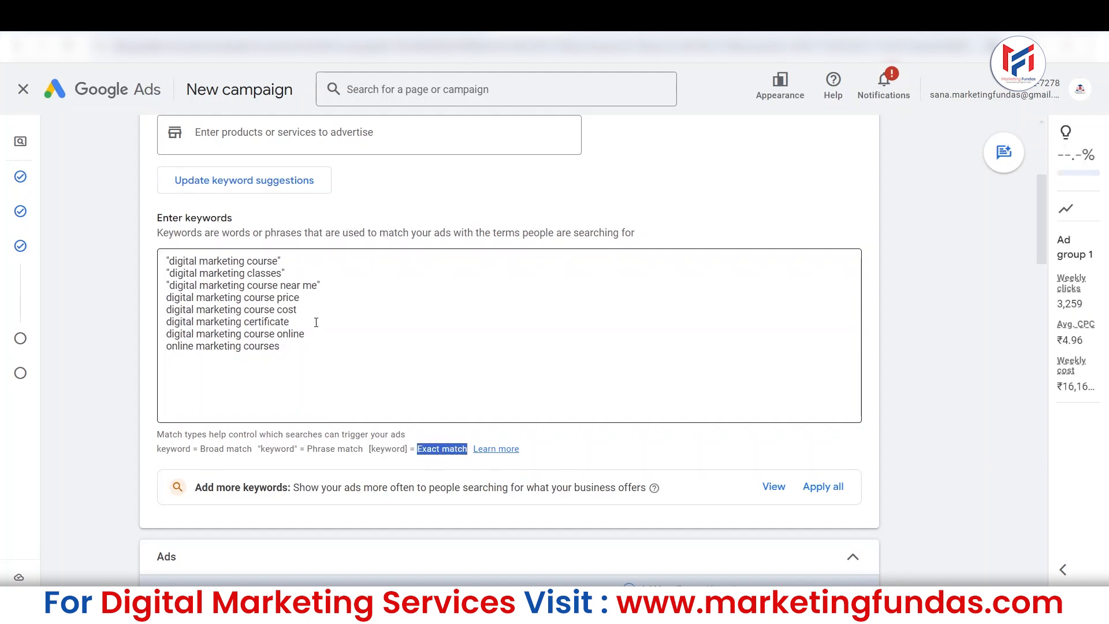
click(321, 295)
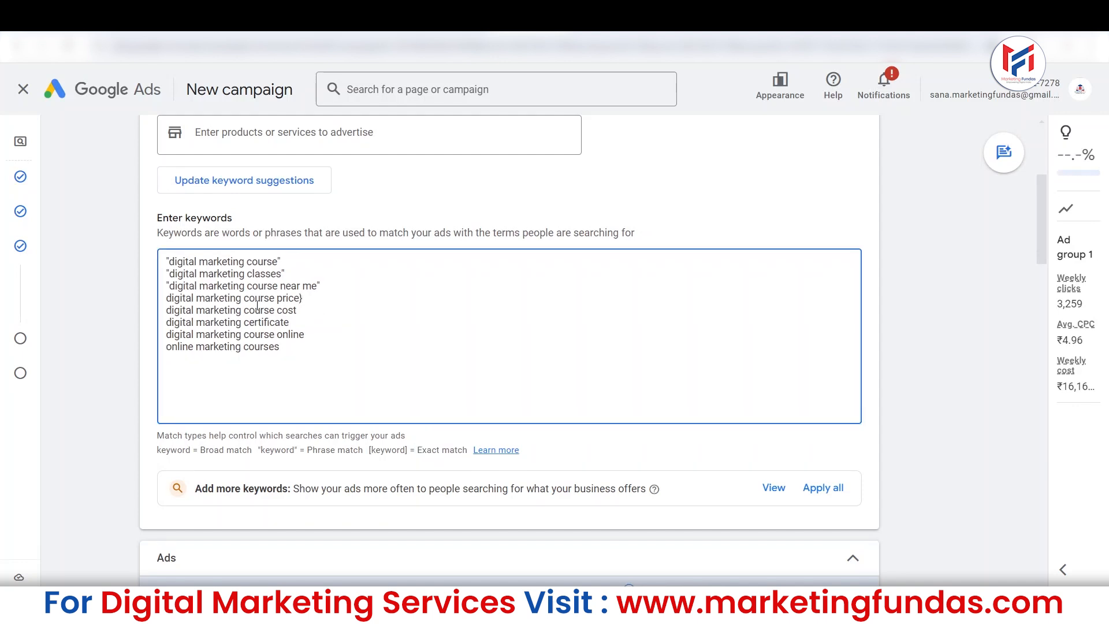
text(]])
click(167, 298)
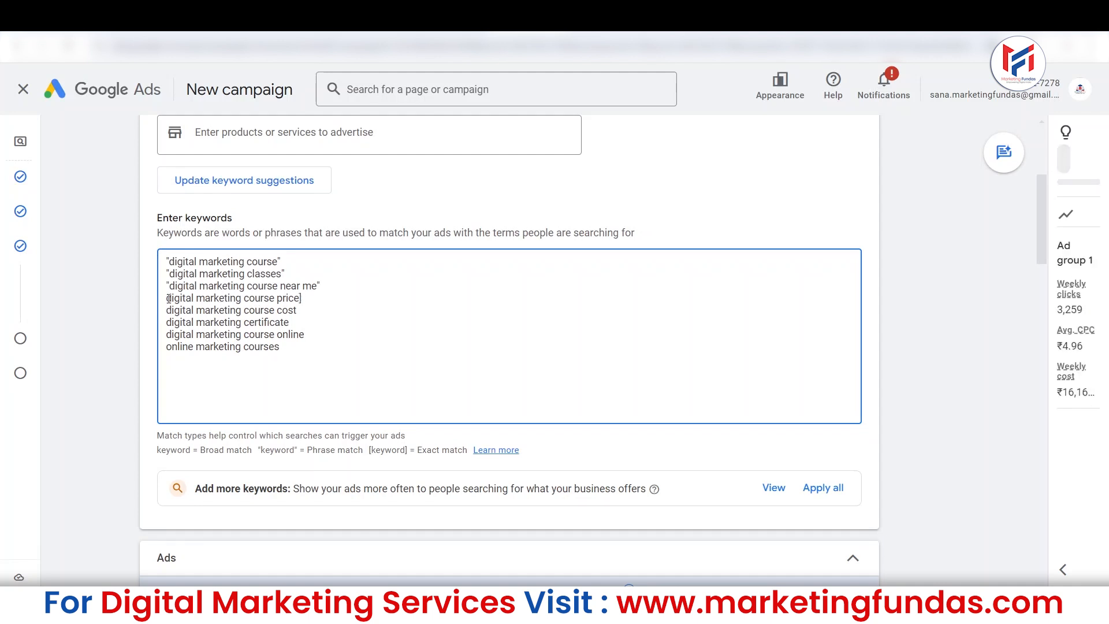
text([)
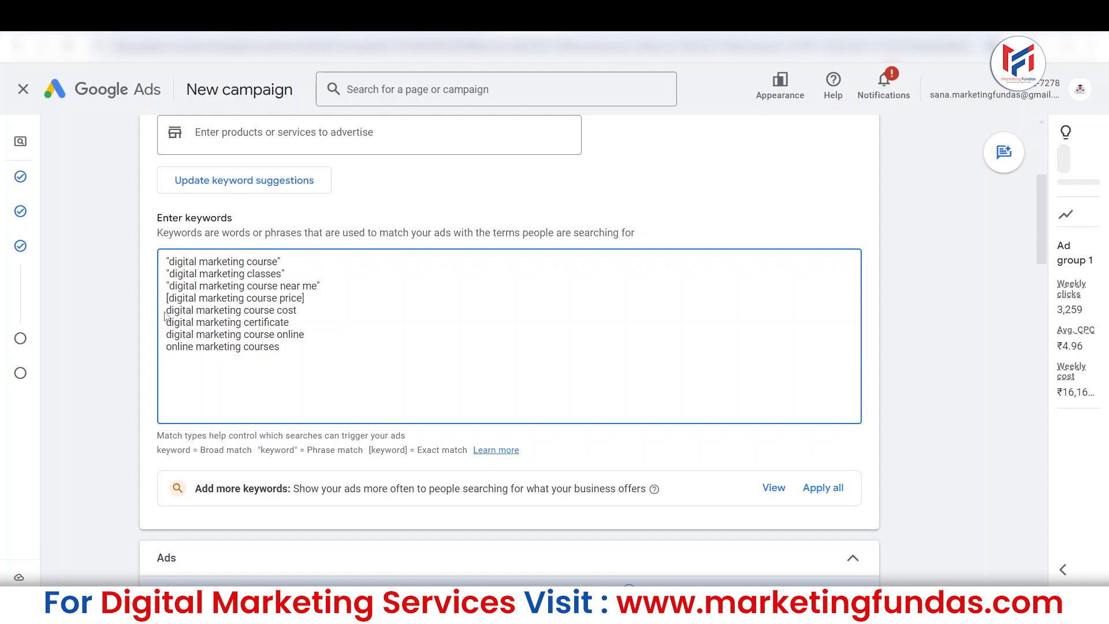
click(166, 311)
text([)
click(314, 314)
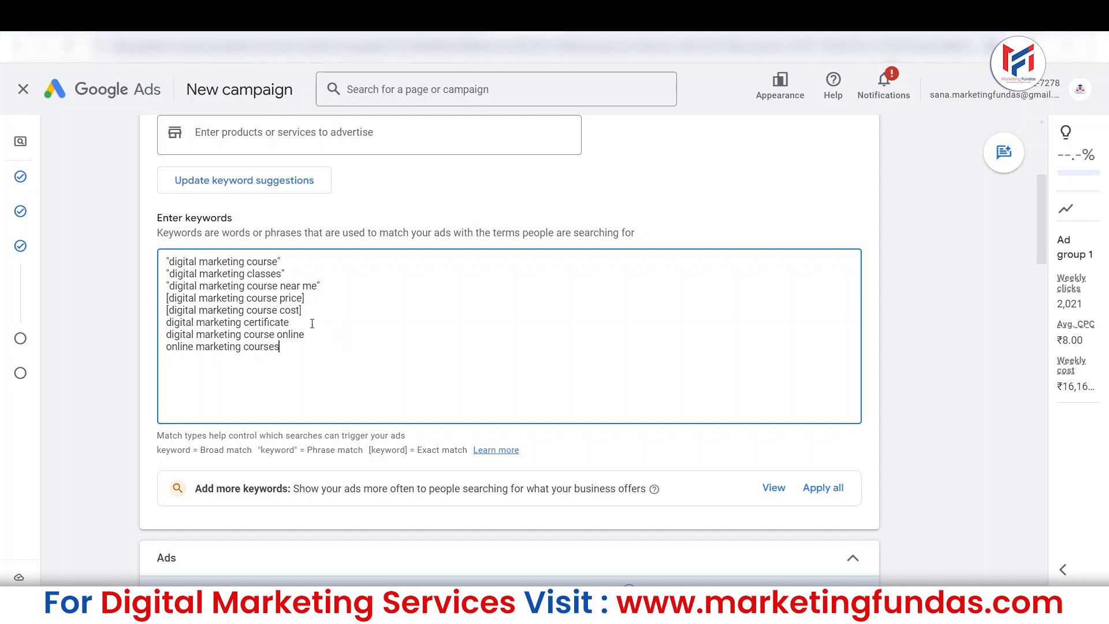
Remove the match-type symbols from the near me, course price and course cost keywords, and the closing quotation mark from the classes keyword.
key(BackSpace)
key(BackSpace)
key(BackSpace)
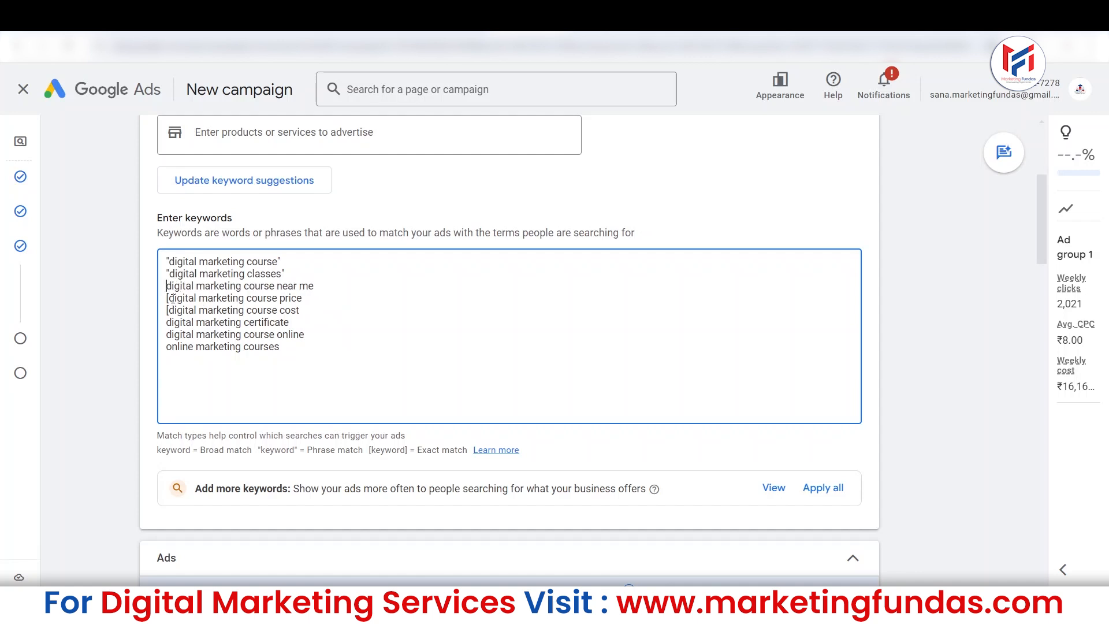
key(BackSpace)
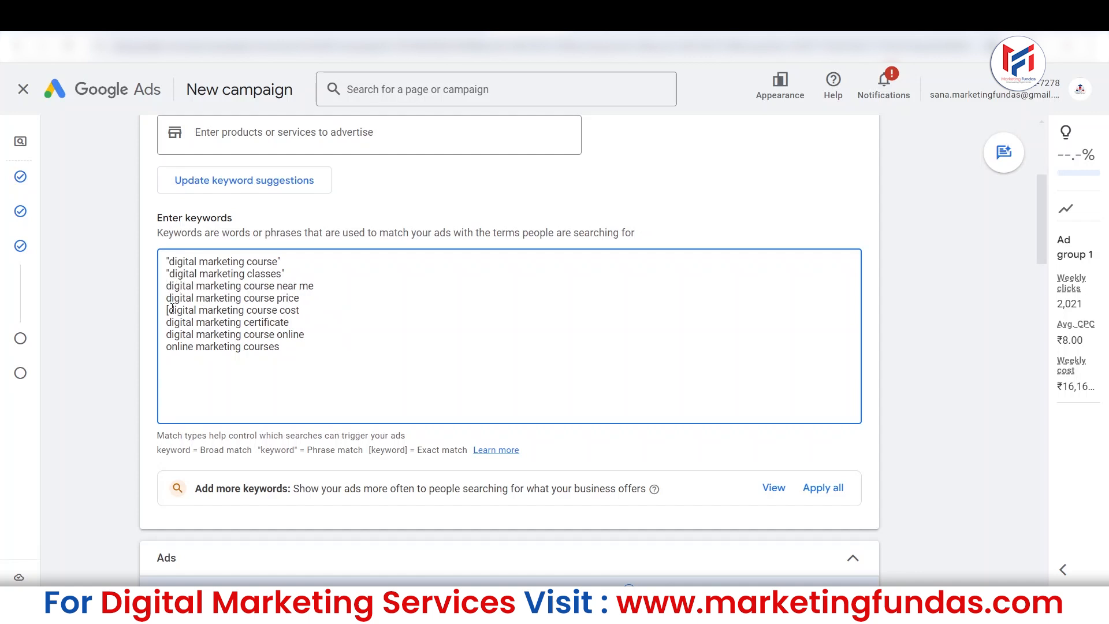
key(BackSpace)
click(281, 274)
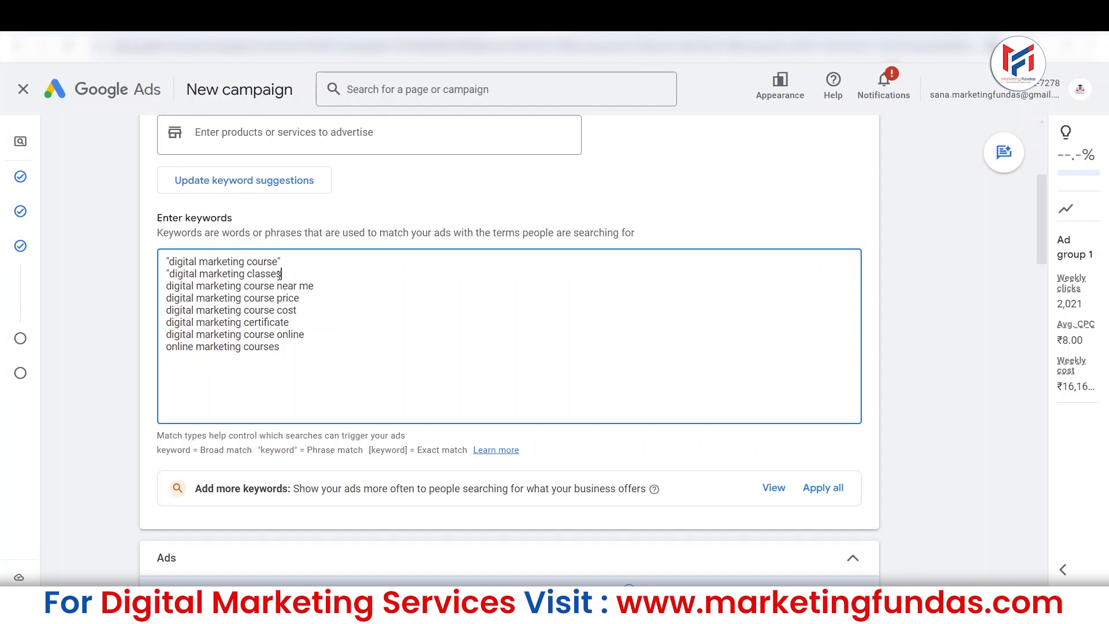
click(172, 285)
key(BackSpace)
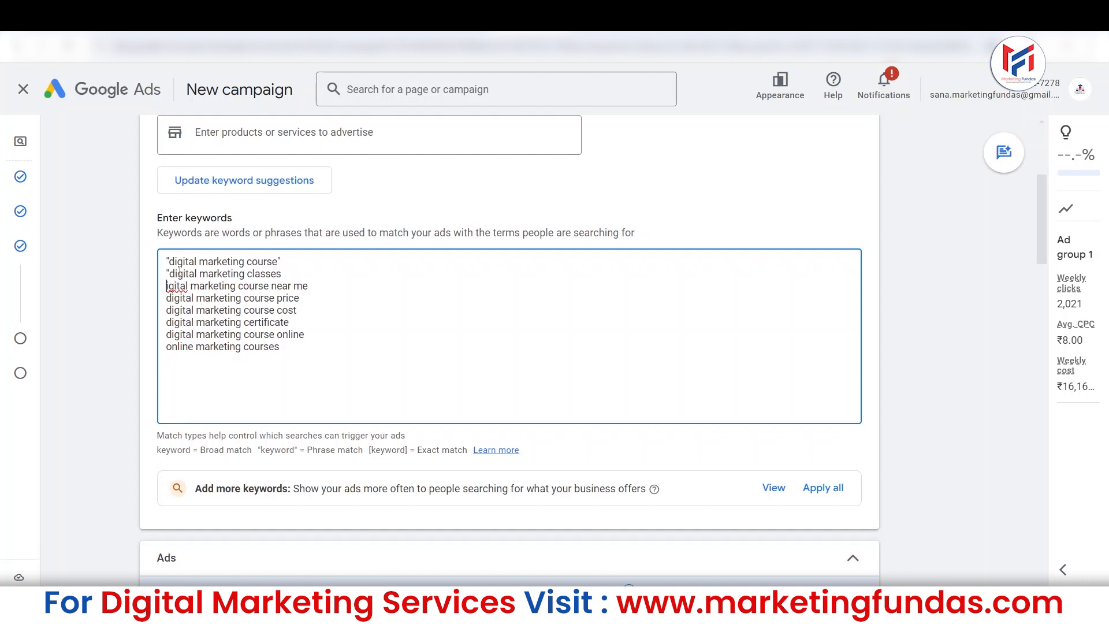
Open the quick help on keyword match types and close it again.
click(495, 450)
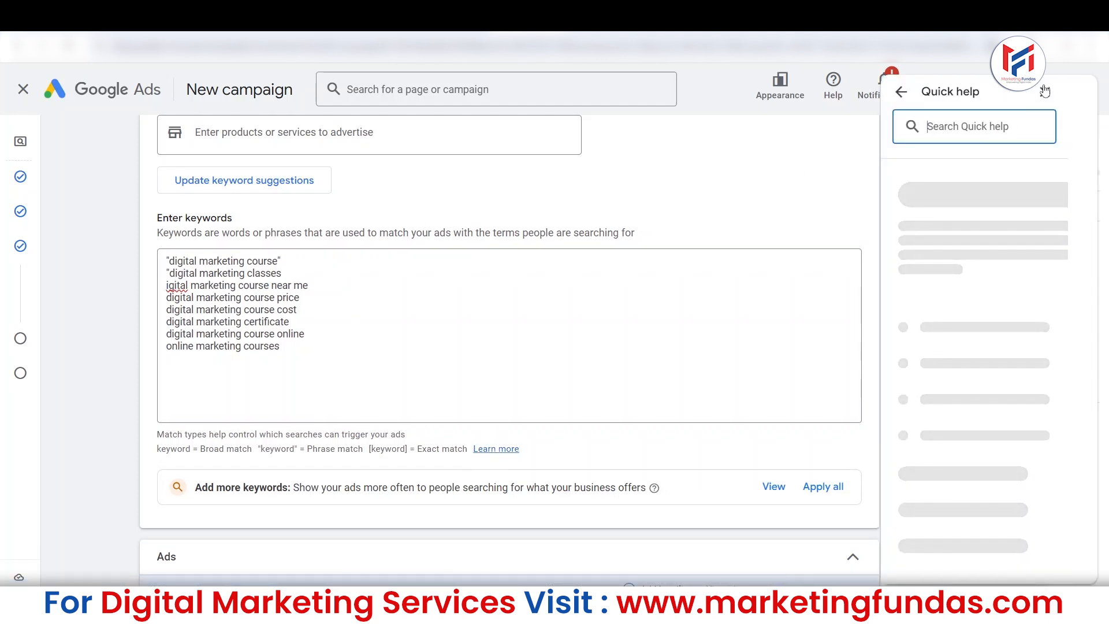
click(1044, 92)
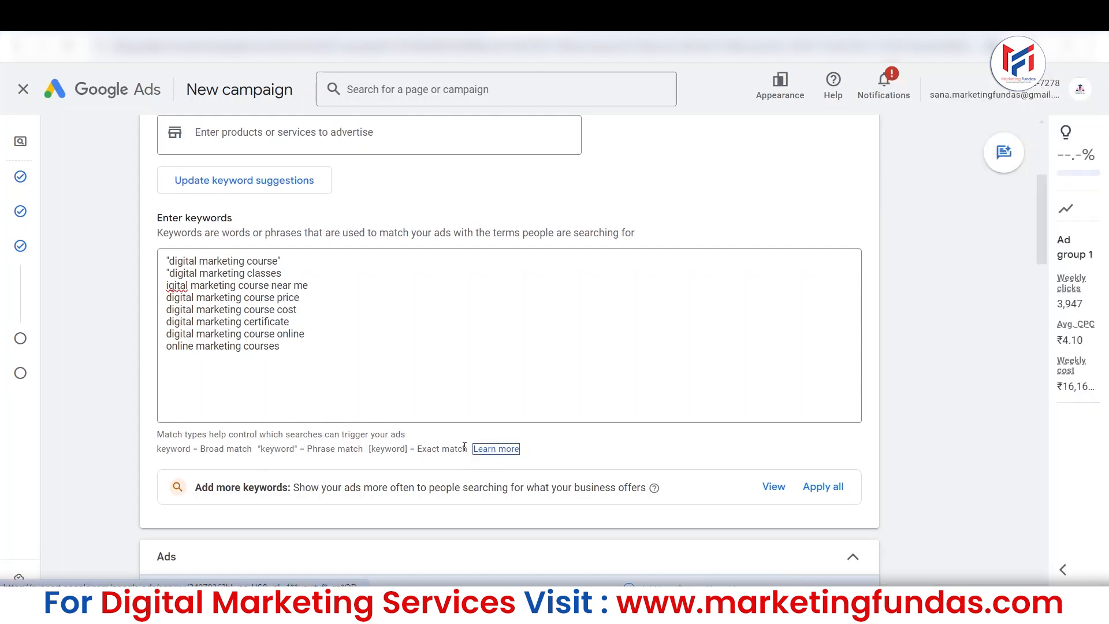
Remove the remaining quotation marks from the digital marketing course and classes keywords, and restore the missing "d" in digital marketing course near me.
click(302, 261)
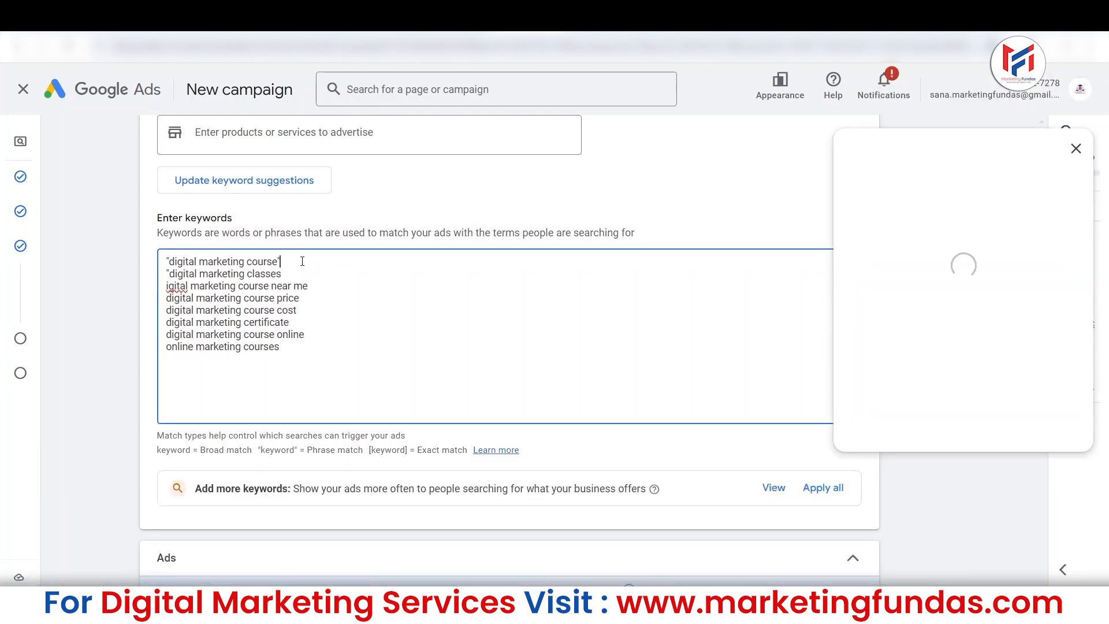
key(BackSpace)
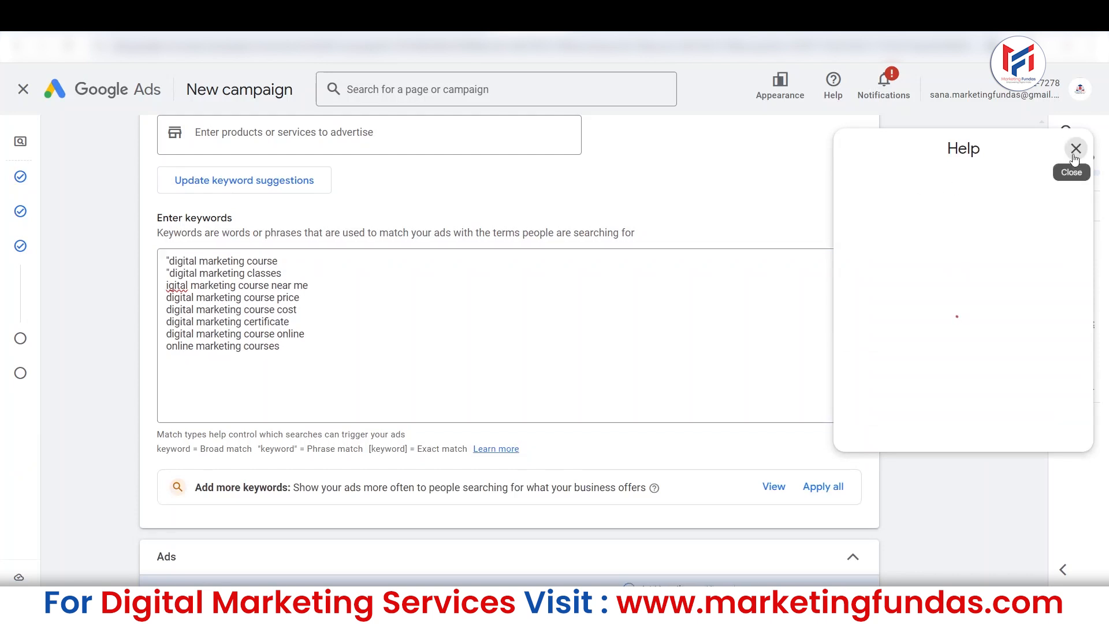
click(1075, 155)
click(169, 261)
key(BackSpace)
click(169, 275)
key(BackSpace)
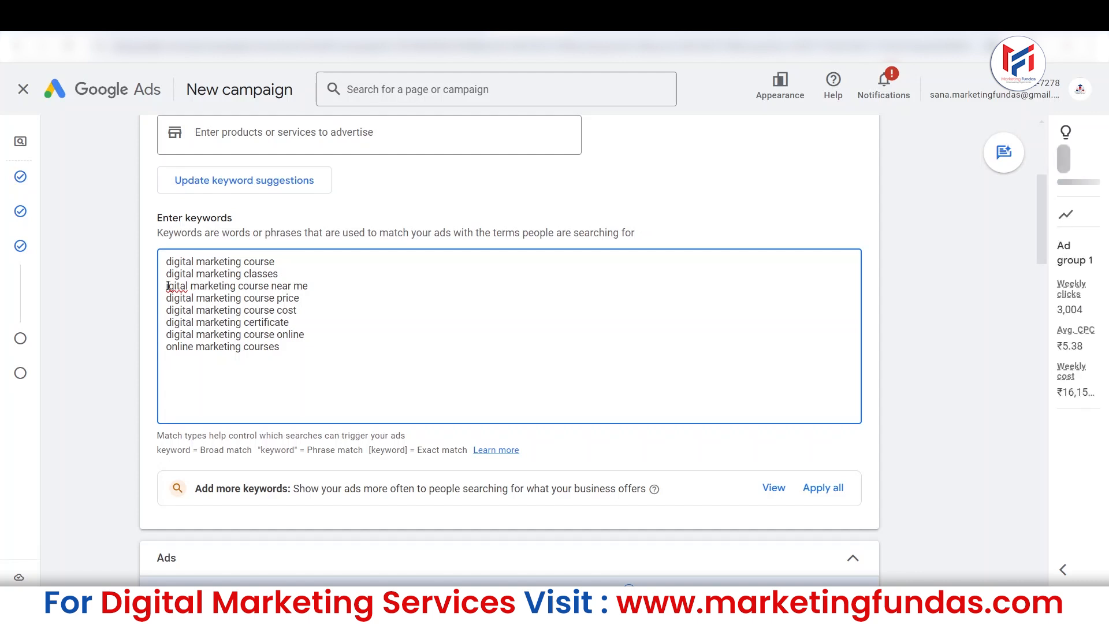
text(d)
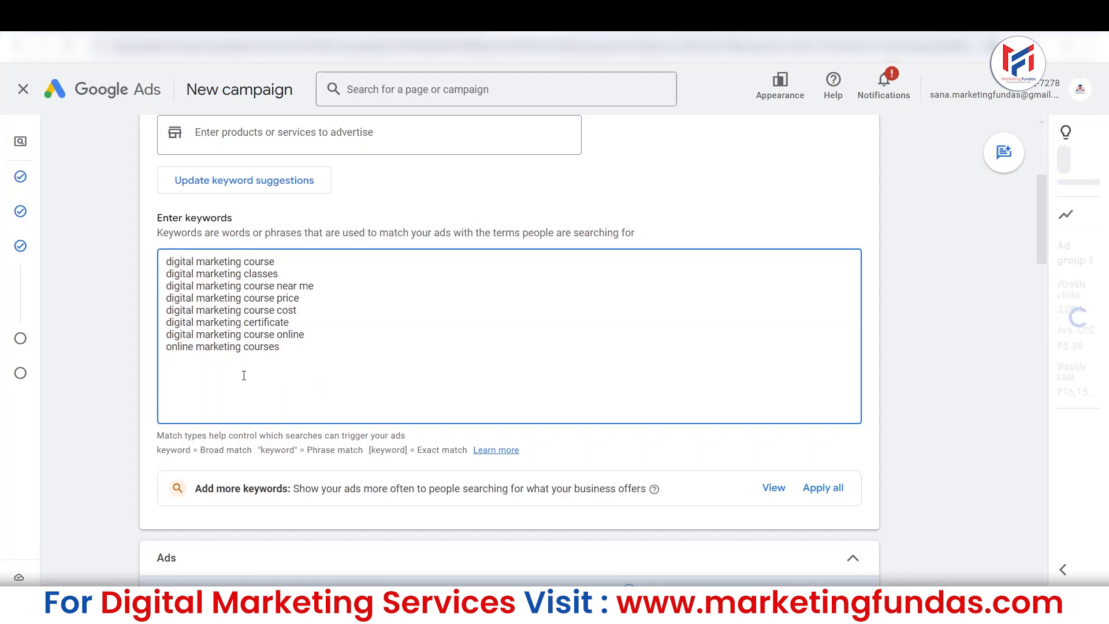
Point out broad match in the match-type legend, append "for free" to the digital marketing course keyword and remove it again.
drag(201, 450, 255, 455)
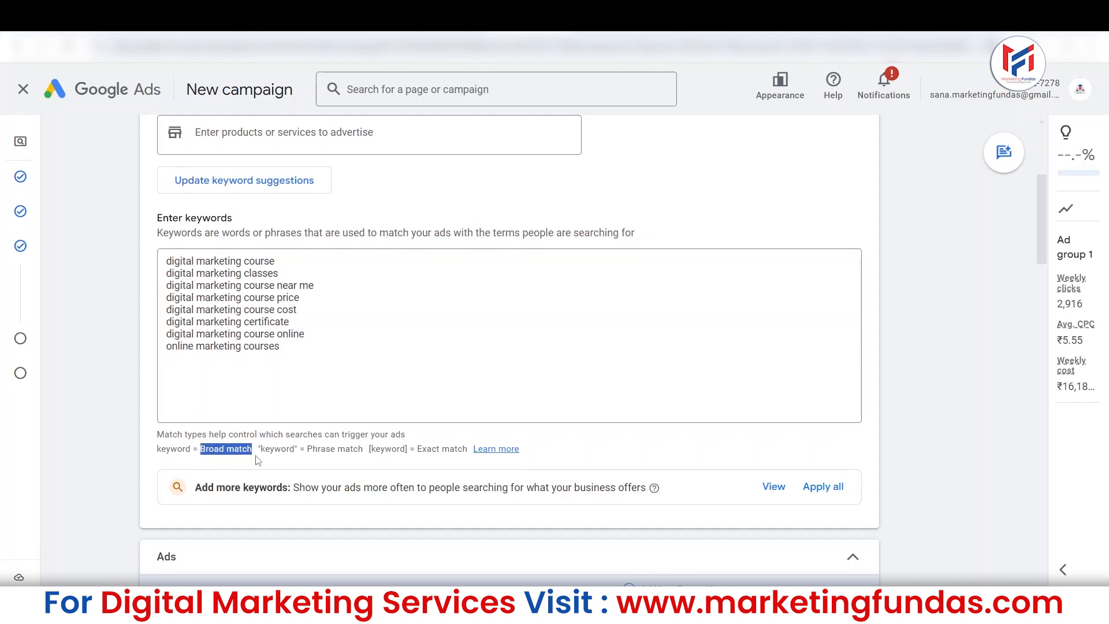
click(274, 409)
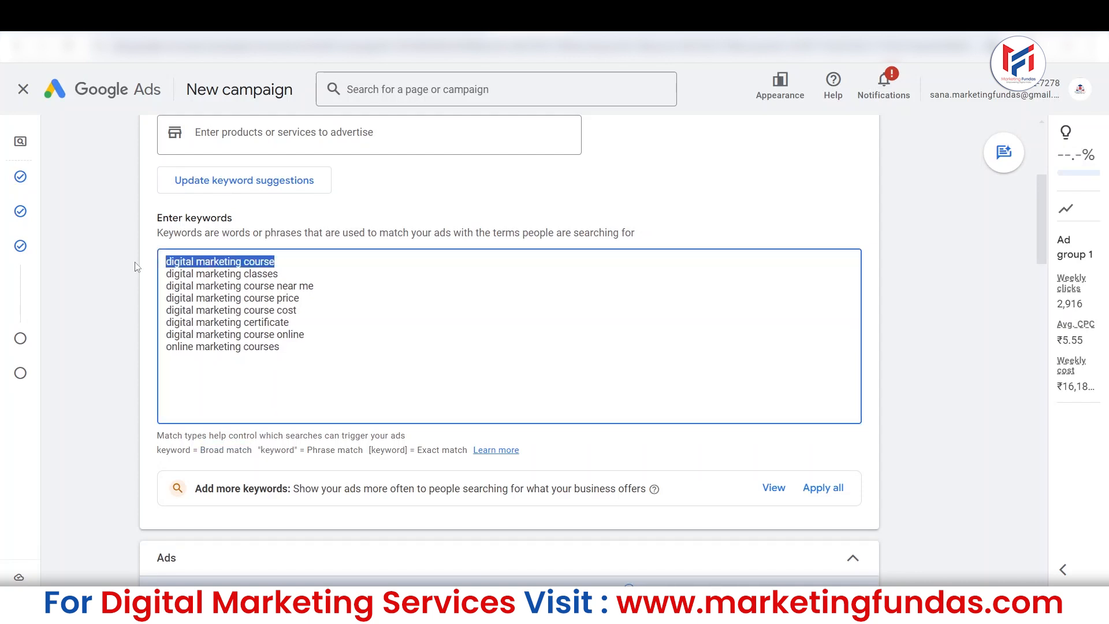
click(336, 263)
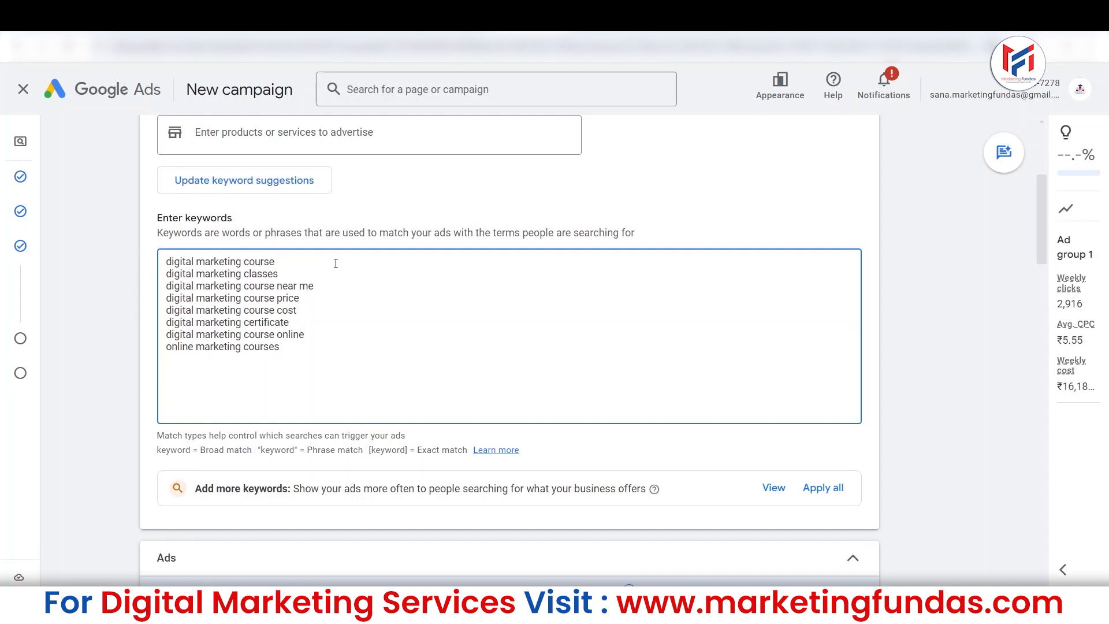
text(for free)
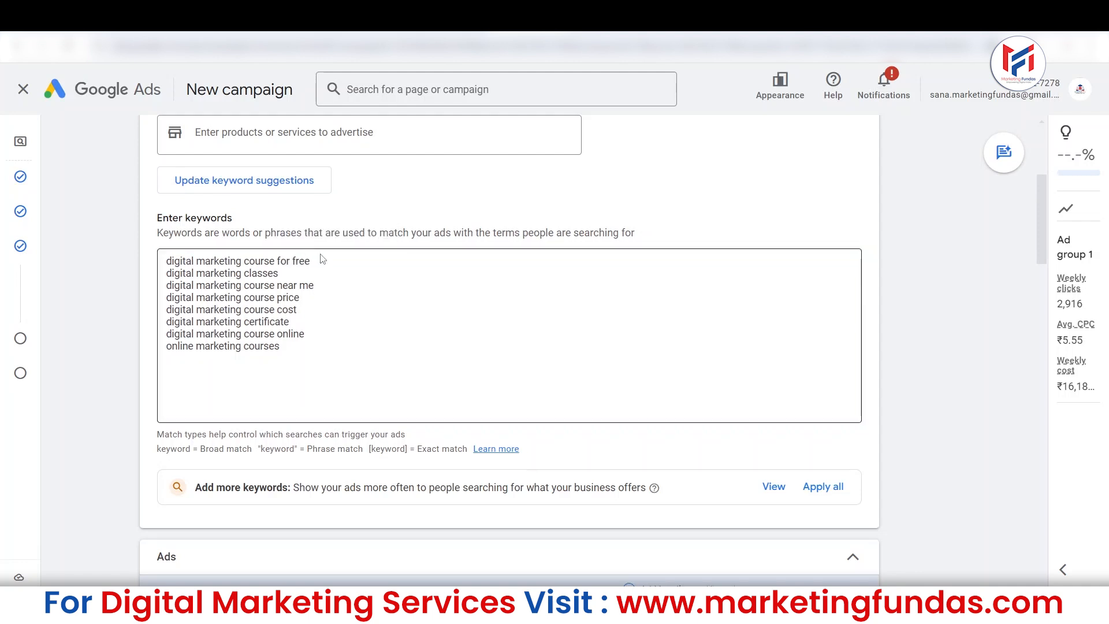
drag(277, 261, 336, 263)
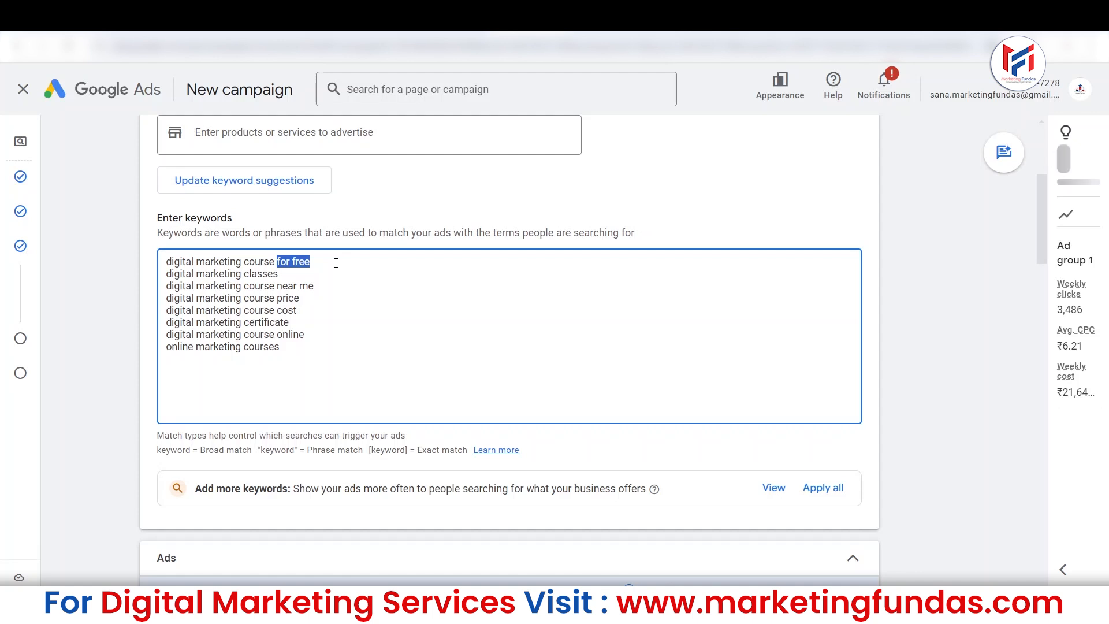
key(BackSpace)
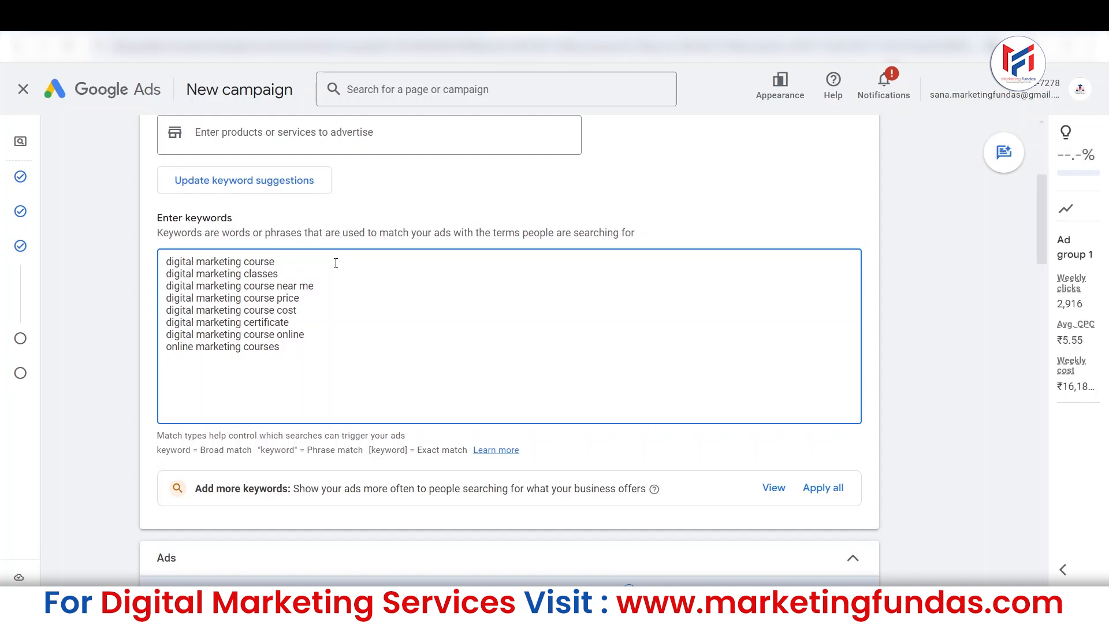
Compare the exact match and phrase match entries in the match-type legend with the online marketing courses keyword.
click(295, 366)
key(Return)
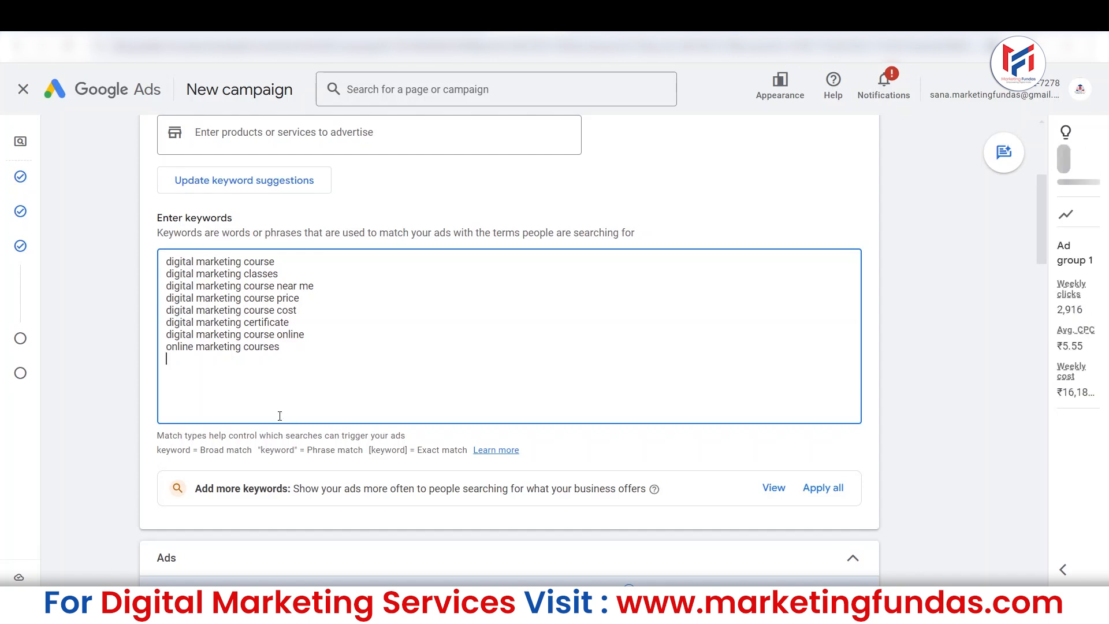
text(`)
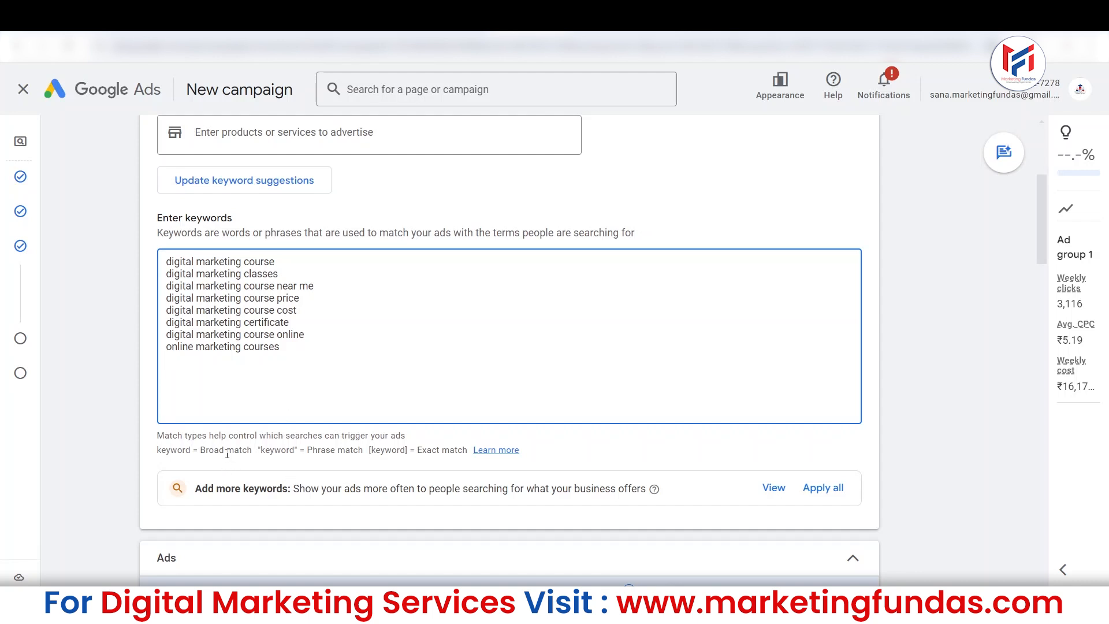
drag(316, 448, 468, 449)
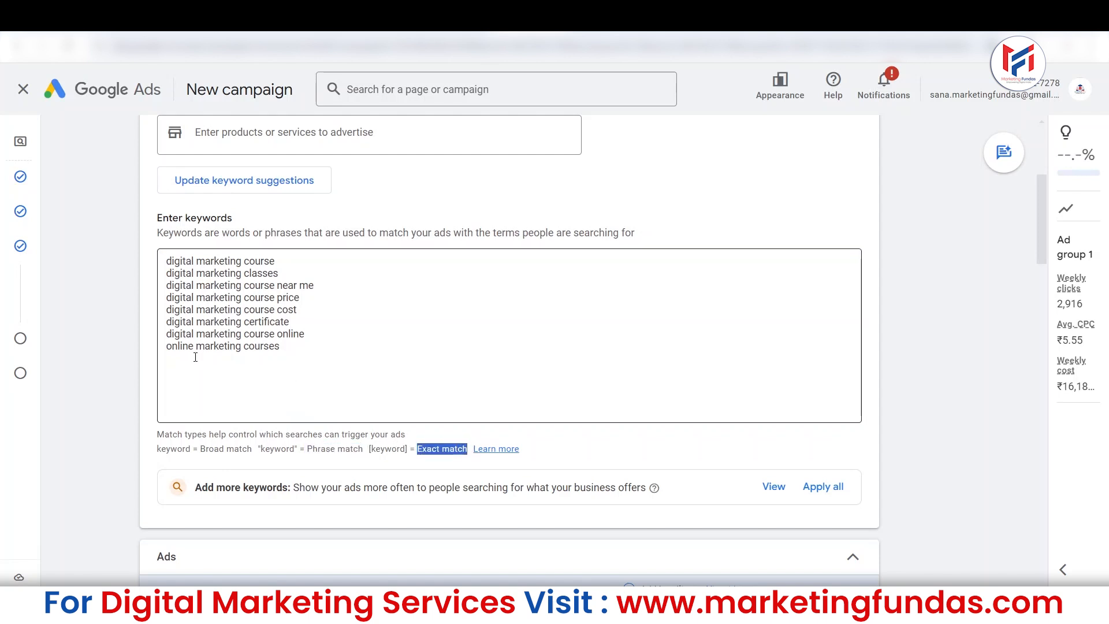
drag(166, 347, 296, 350)
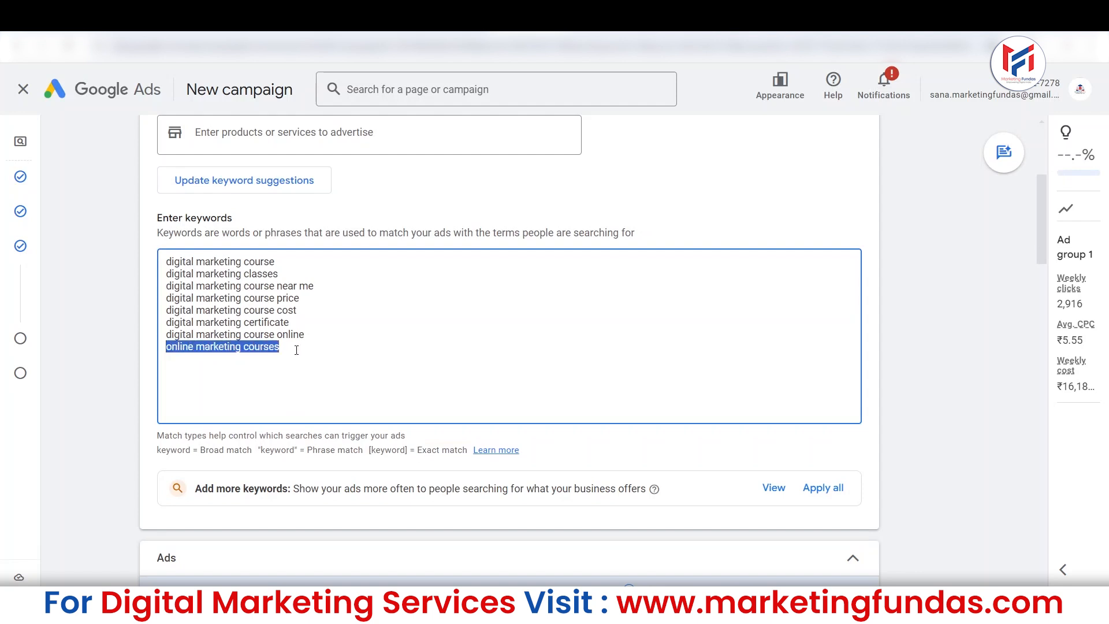
click(297, 353)
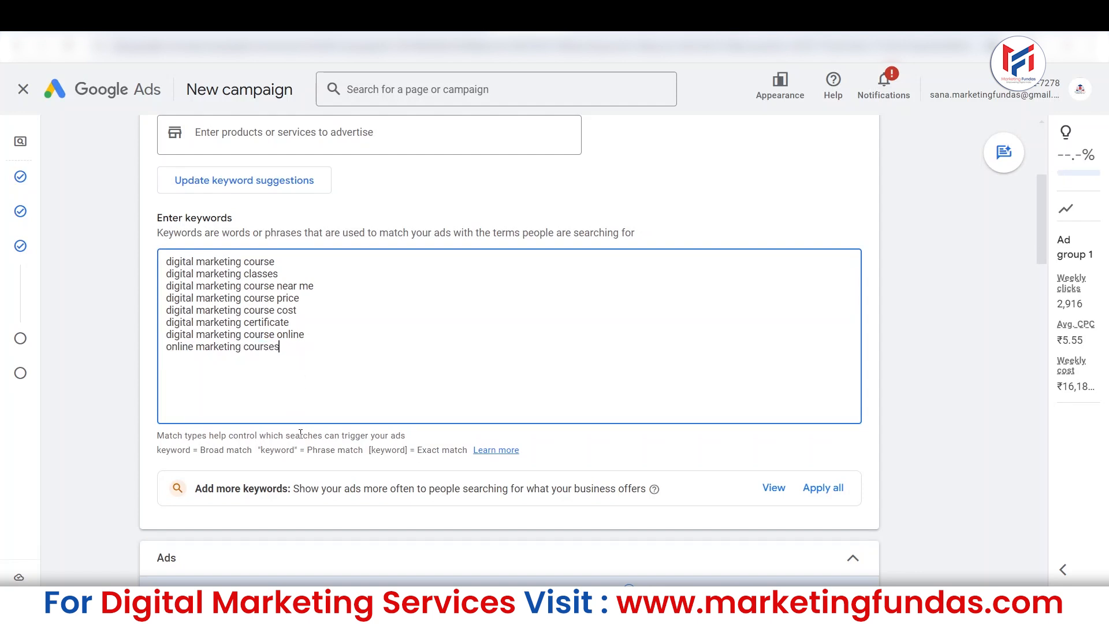
drag(307, 449, 359, 449)
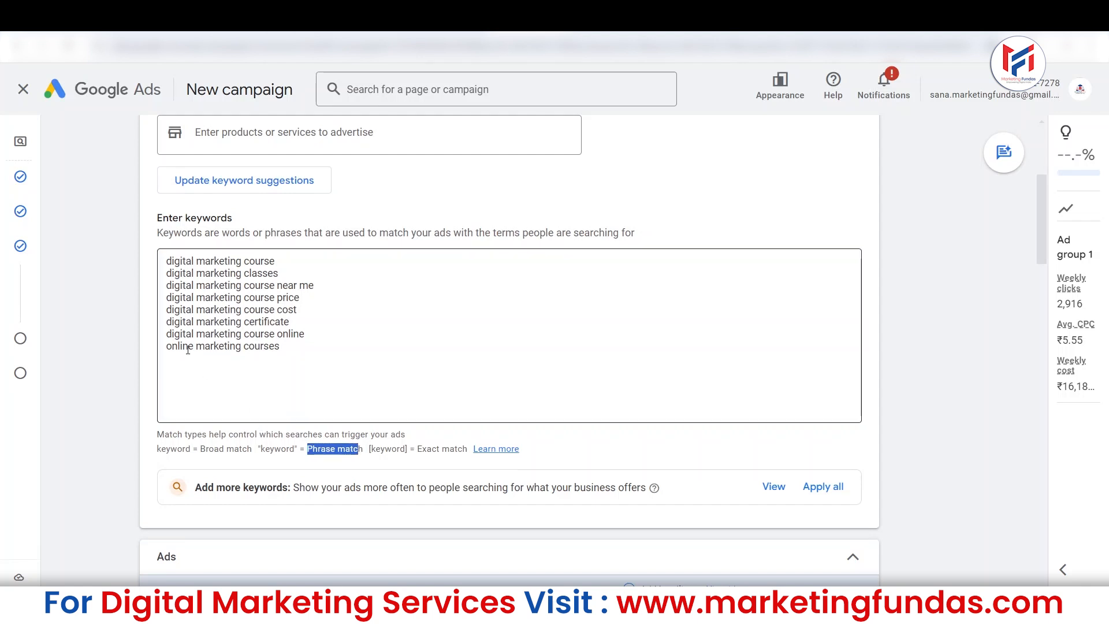
drag(282, 346, 162, 347)
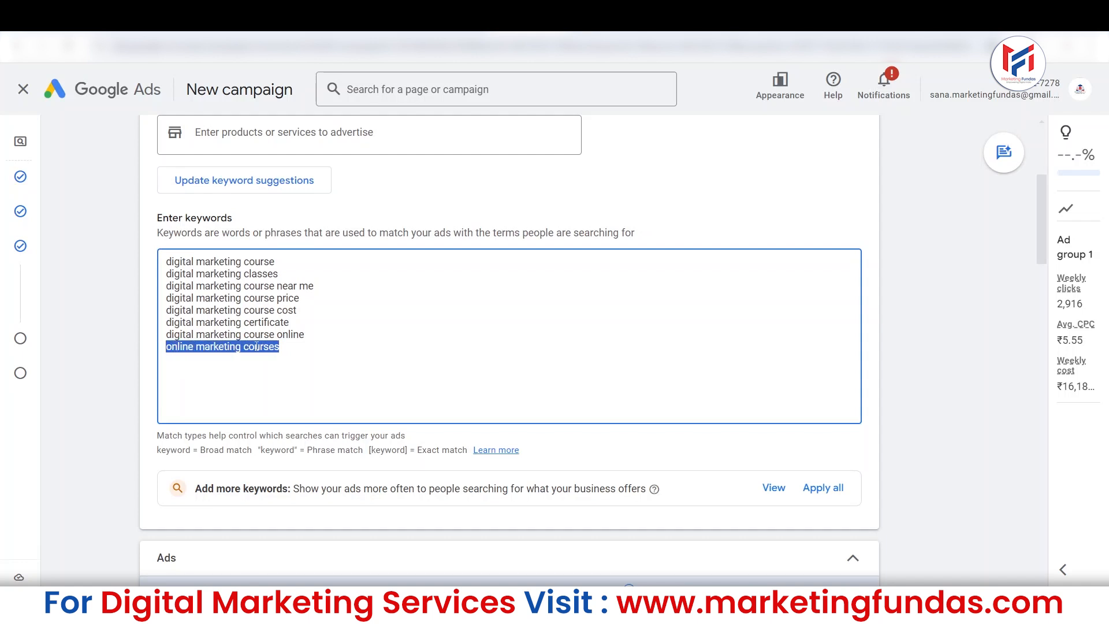
click(295, 348)
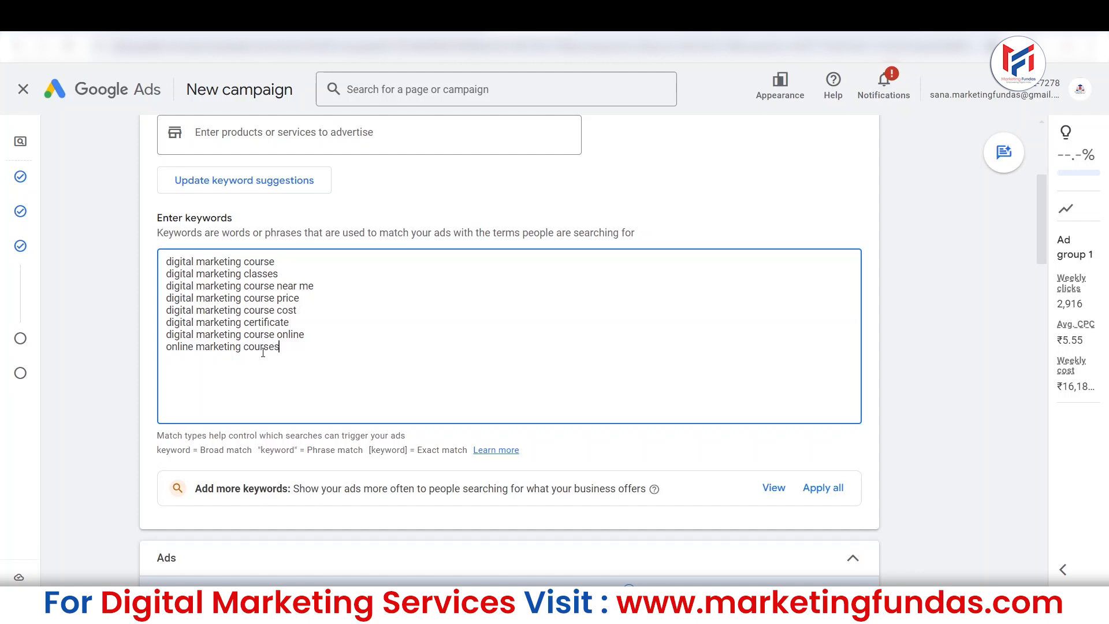
key(BackSpace)
key(BackSpace)
Set the two parts of the ad's display path to "DM" and "Course".
scroll(1041, 205, down, 1)
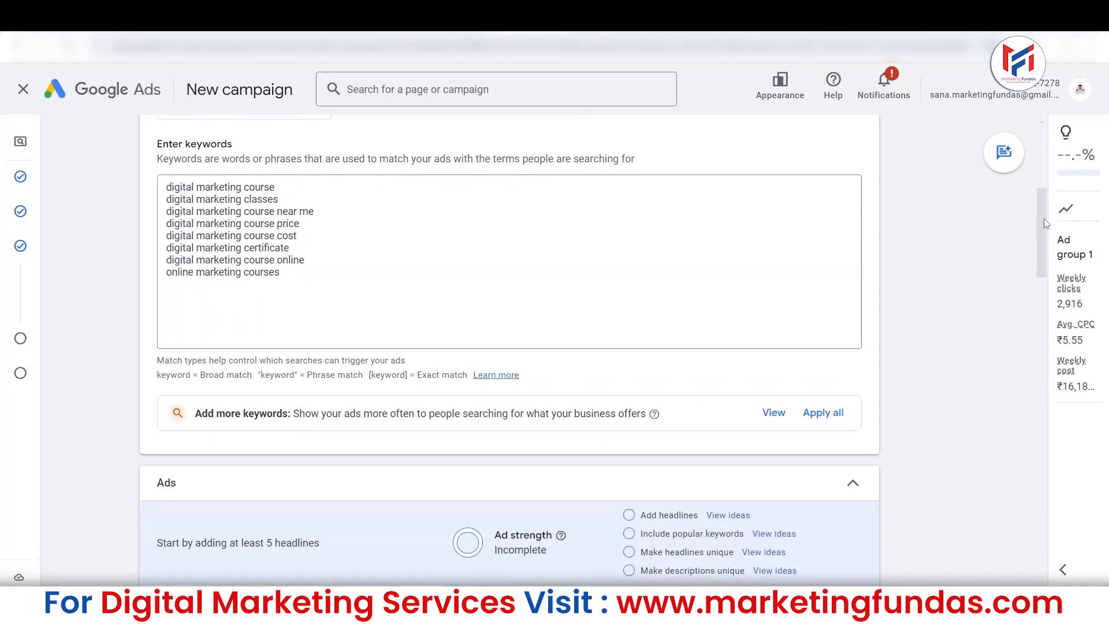
drag(1045, 219, 1004, 288)
scroll(1005, 288, down, 1)
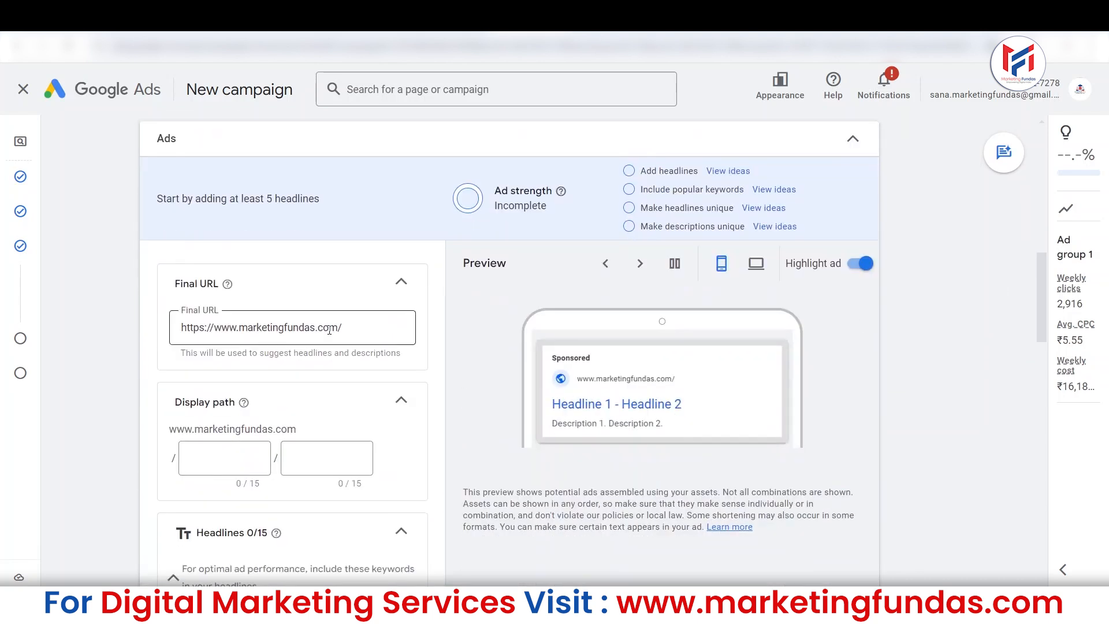
drag(171, 283, 134, 328)
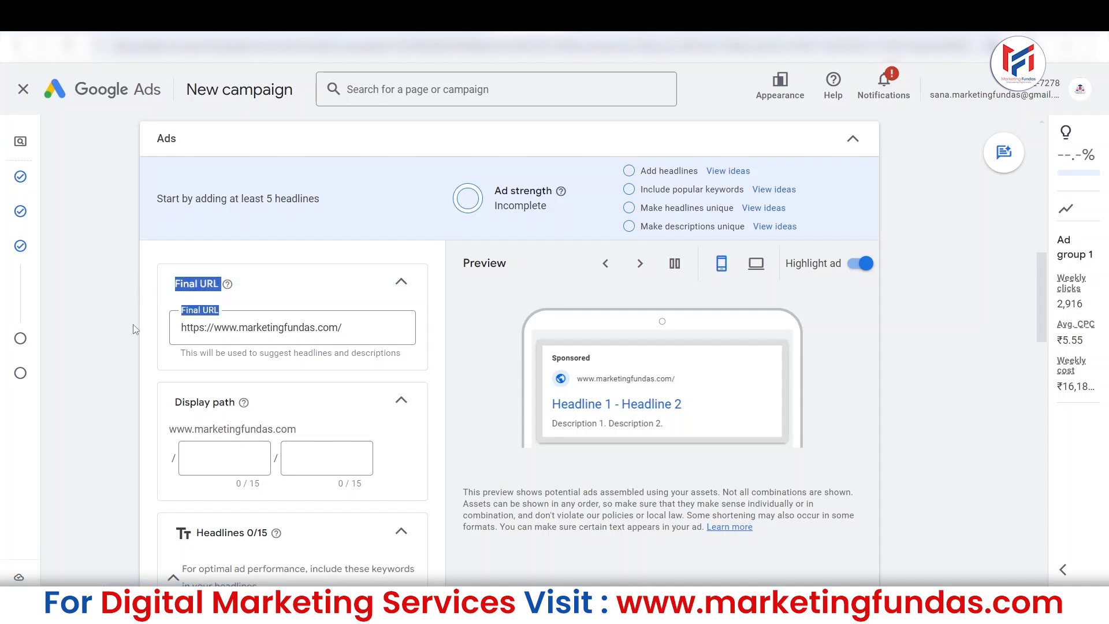
click(134, 329)
drag(1042, 289, 1042, 306)
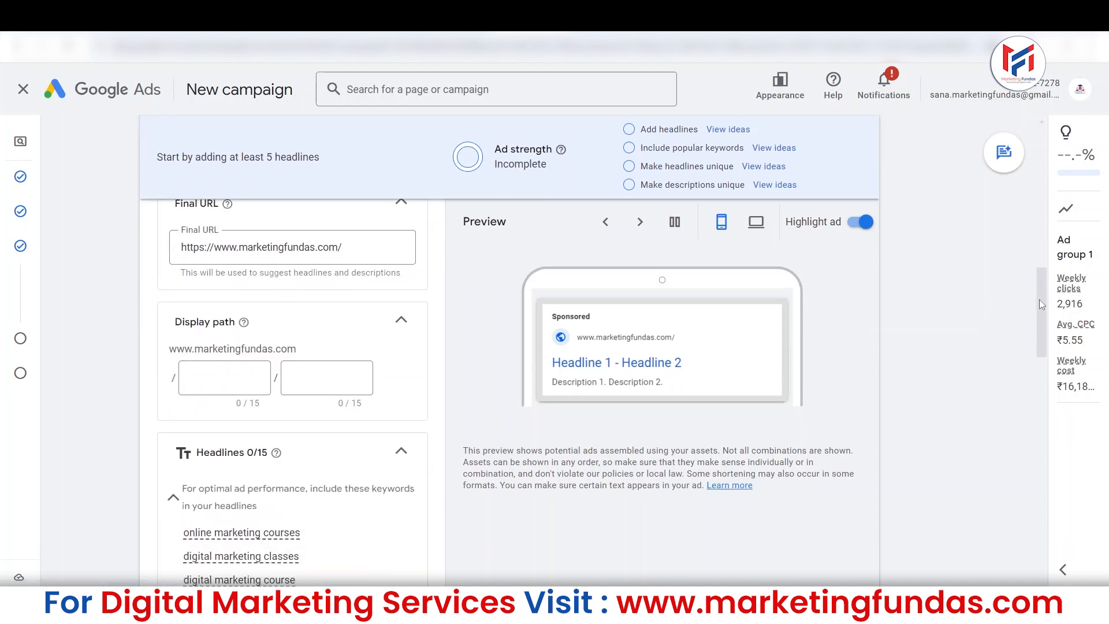
click(231, 369)
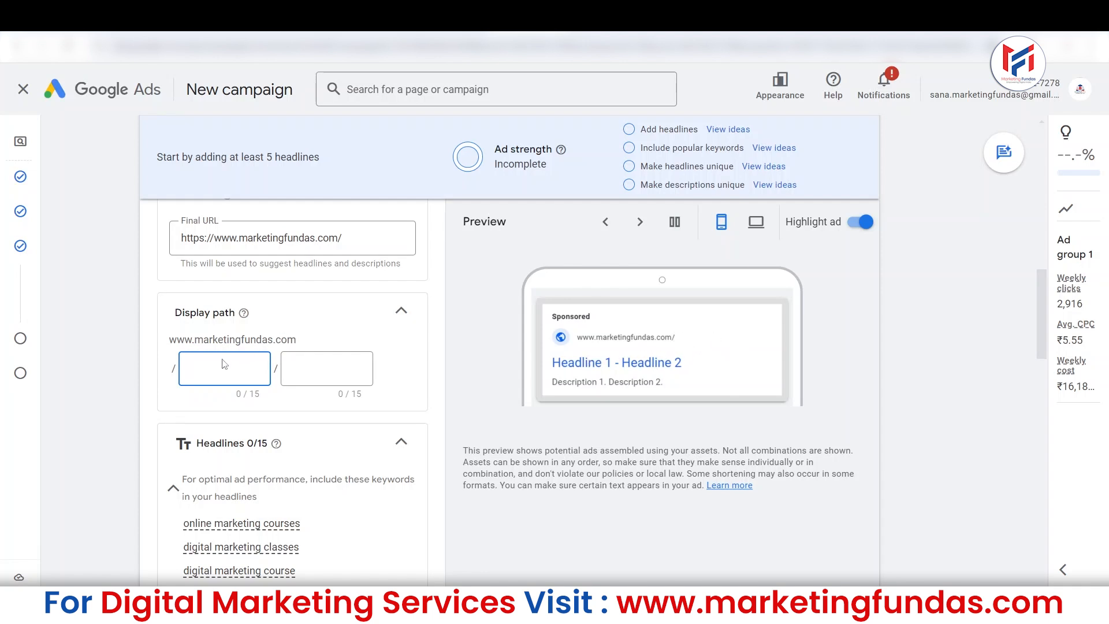
text(Di)
key(BackSpace)
text(igital)
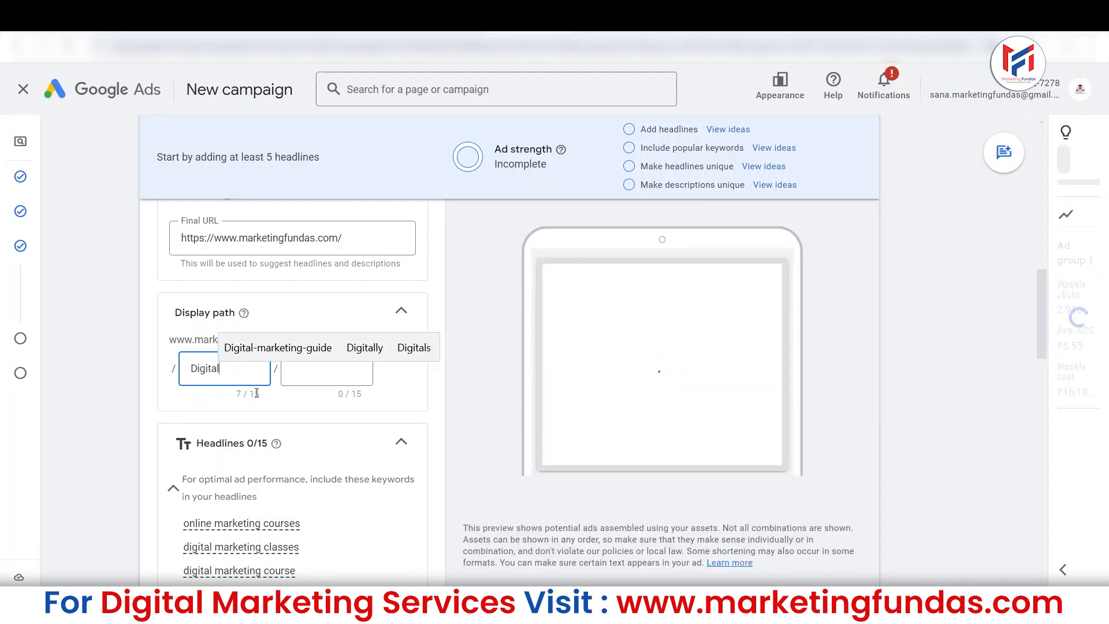
key(BackSpace)
key(BackSpace)
key(BackSpace)
key(BackSpace)
key(BackSpace)
key(BackSpace)
text(M)
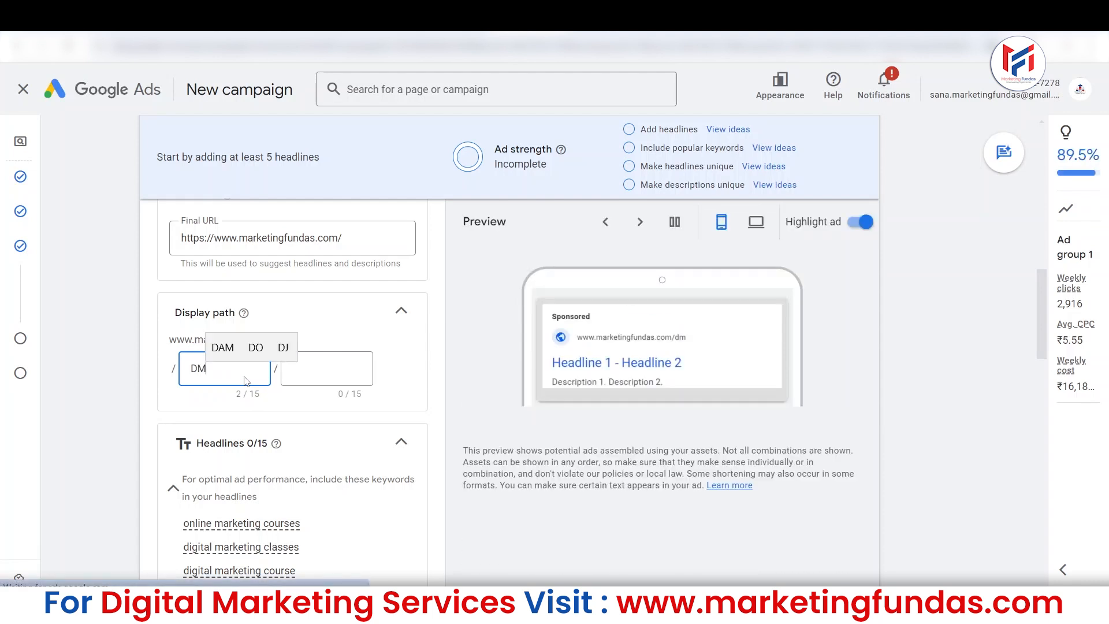
key(Tab)
text(Course)
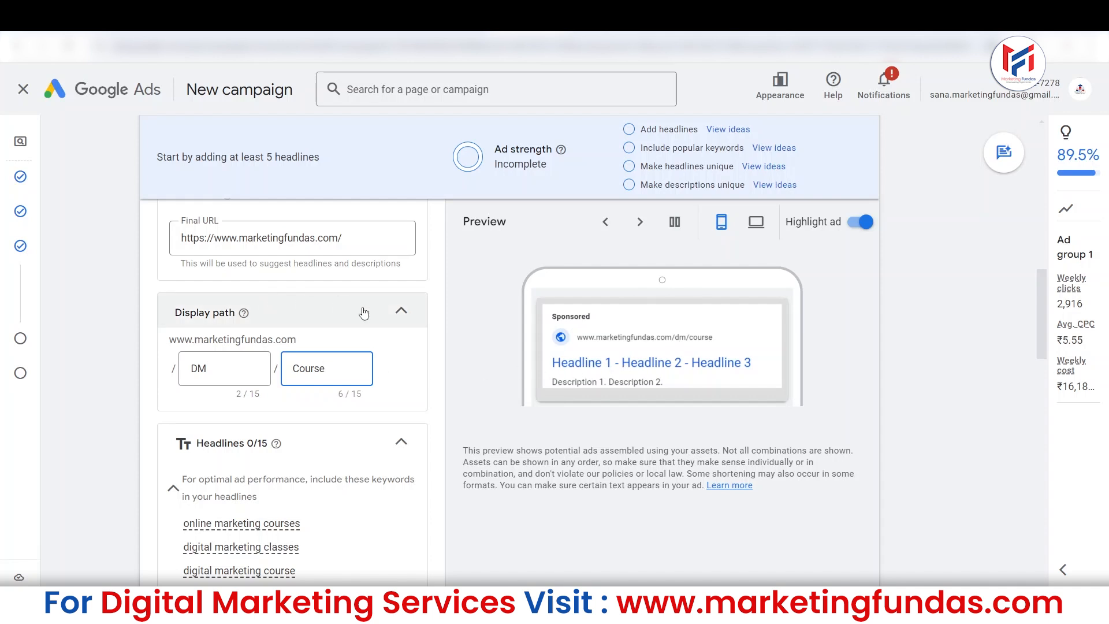
click(234, 372)
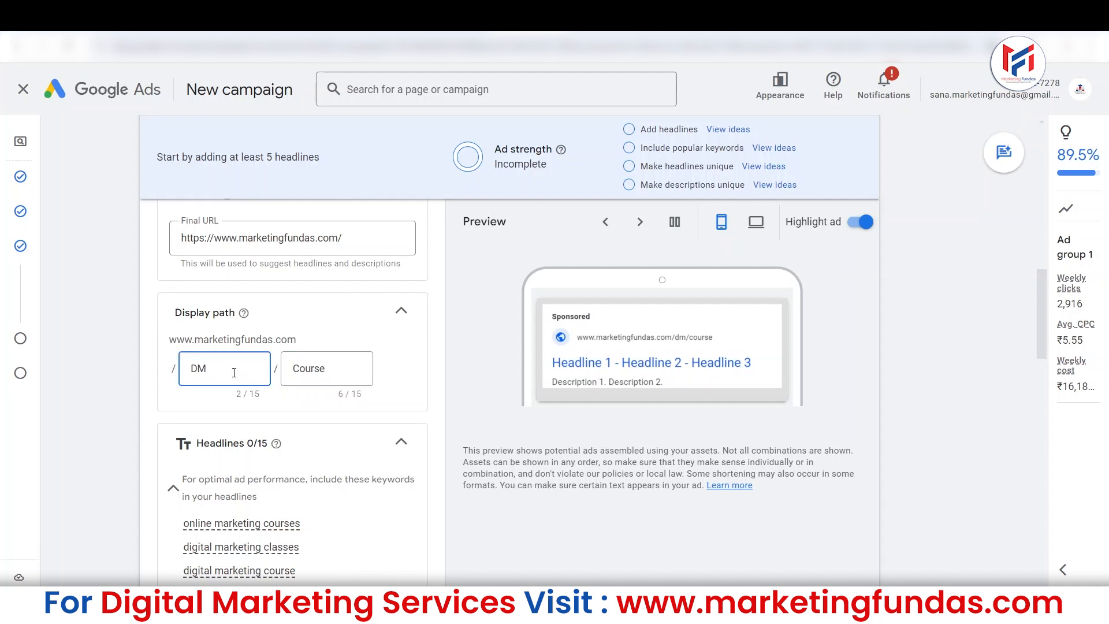
Go to the ad's Headlines section and start editing the first empty headline.
drag(1044, 291, 1047, 324)
scroll(1047, 327, down, 1)
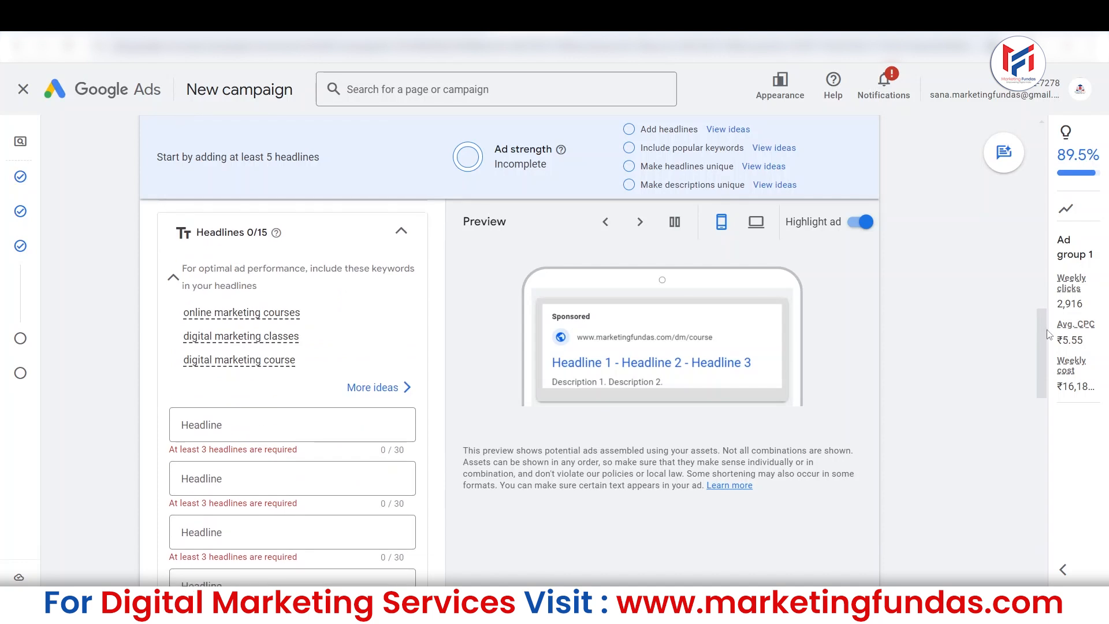
drag(196, 238, 269, 244)
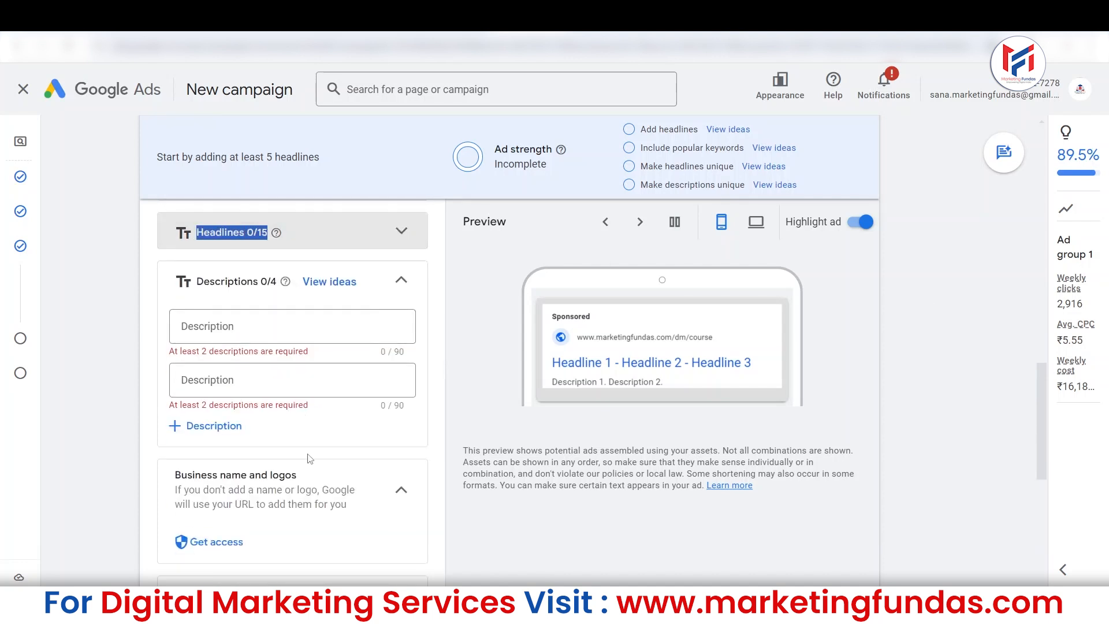
click(366, 241)
click(300, 426)
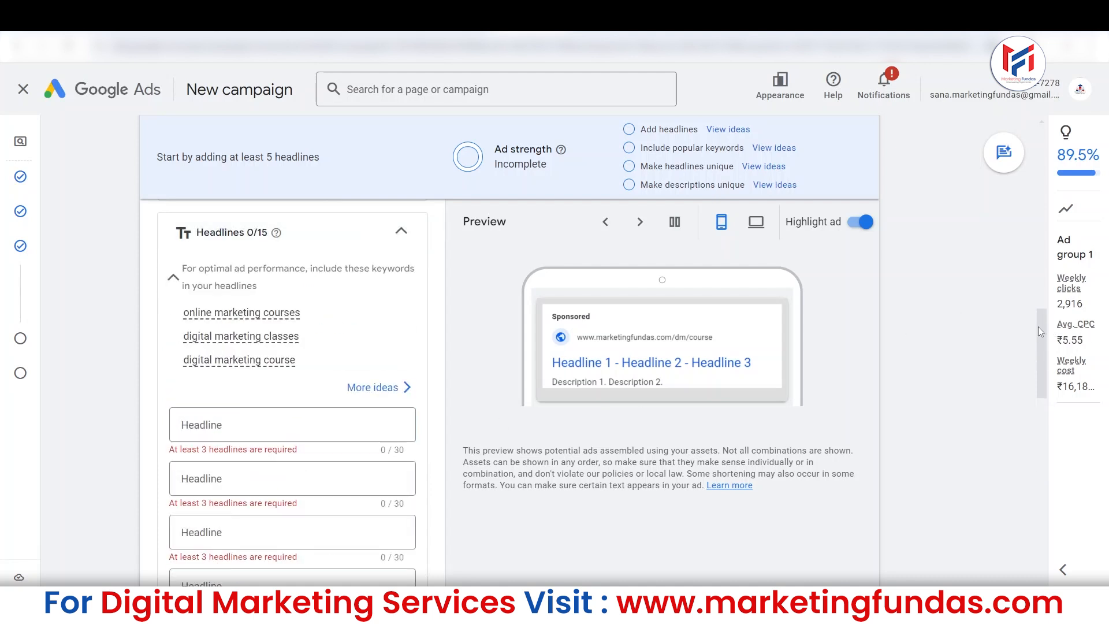
drag(1038, 327, 1038, 341)
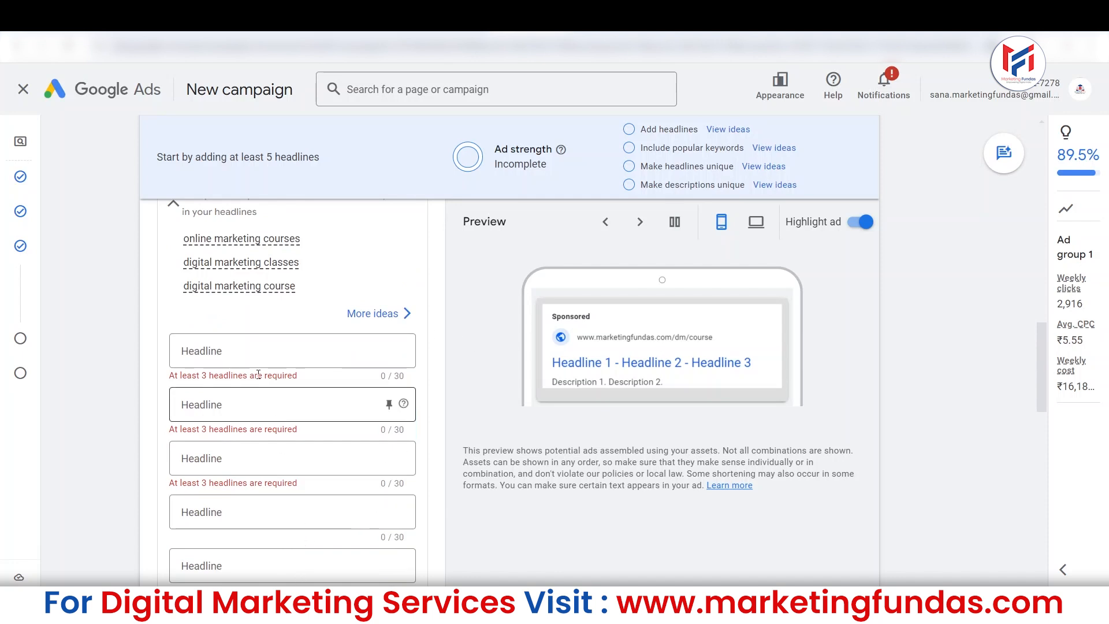
click(260, 354)
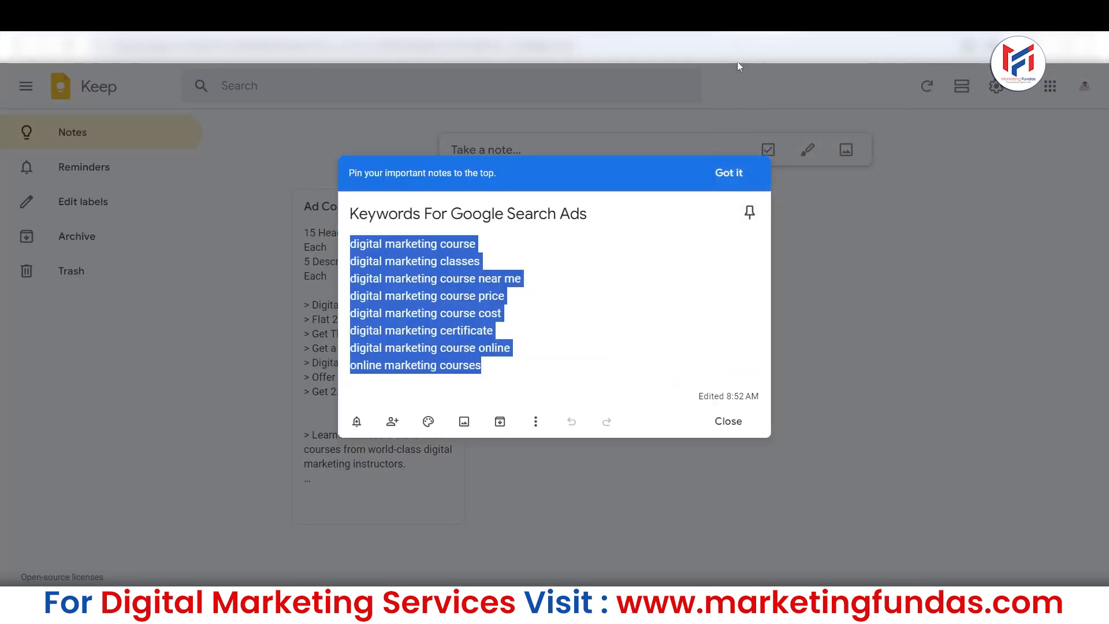
Copy "Digital Marketing course" from the Ad Copy note in Google Keep and paste it as the first headline in Google Ads.
click(914, 296)
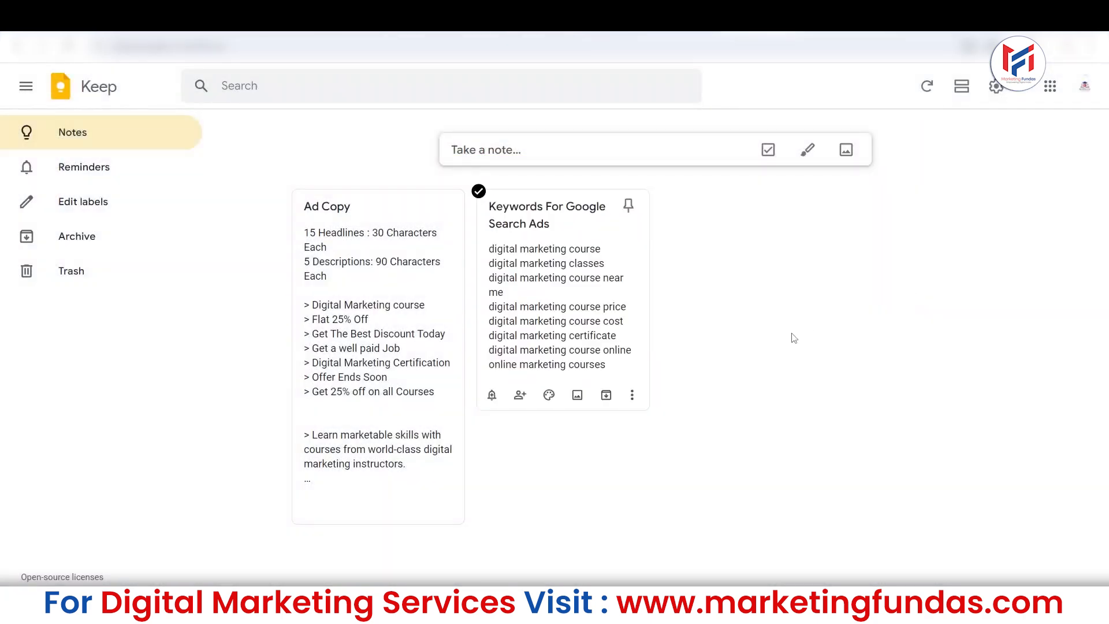
click(356, 396)
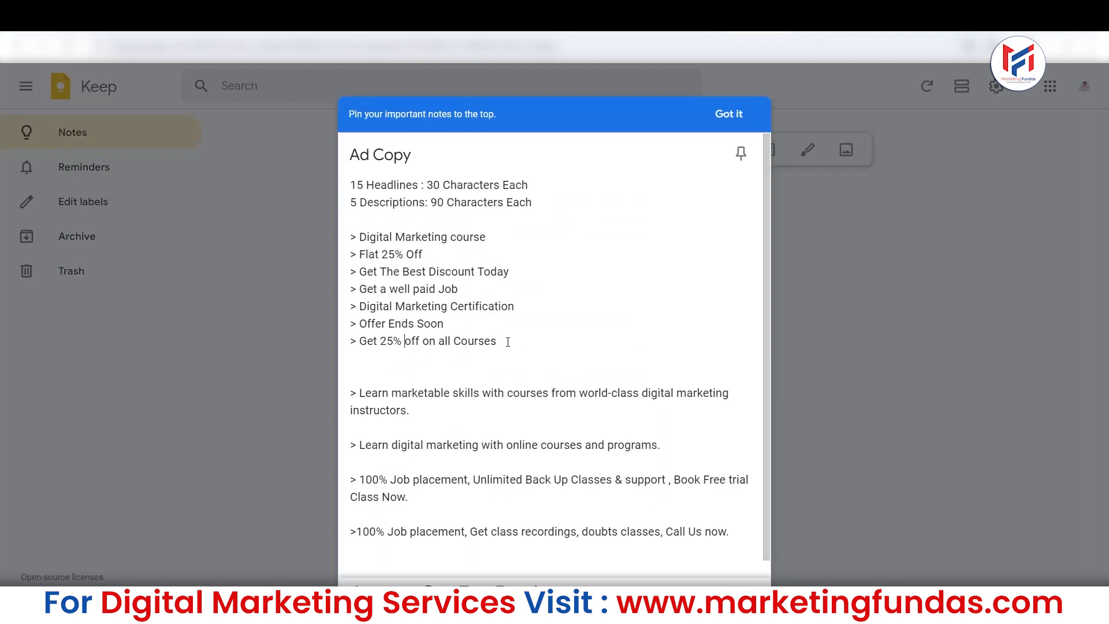
drag(487, 238, 362, 245)
key(ctrl+c)
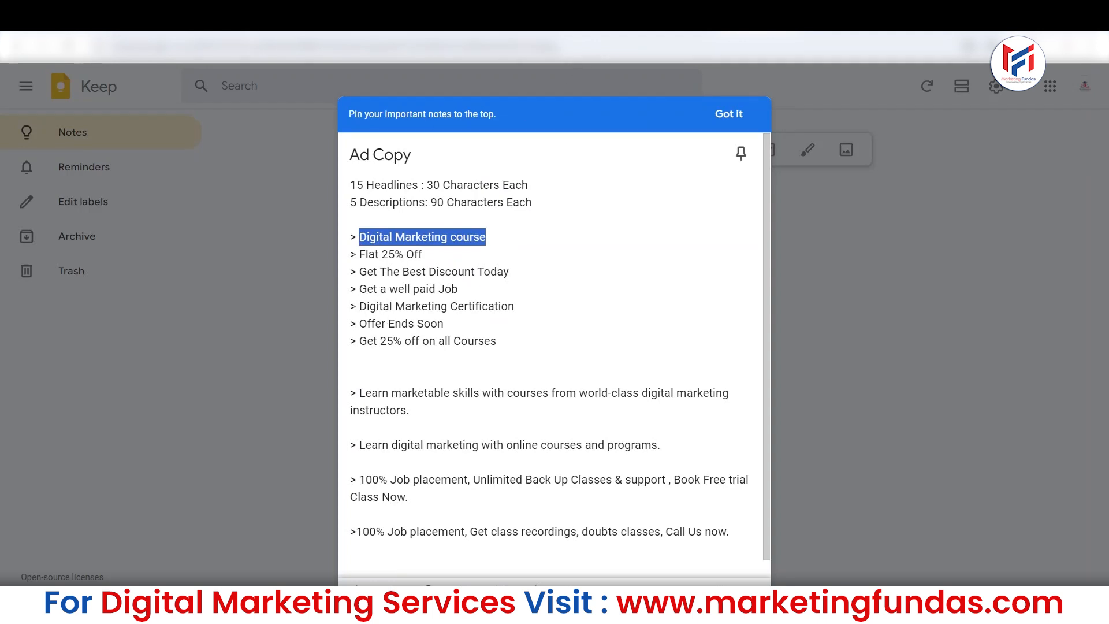
click(479, 17)
key(ctrl+v)
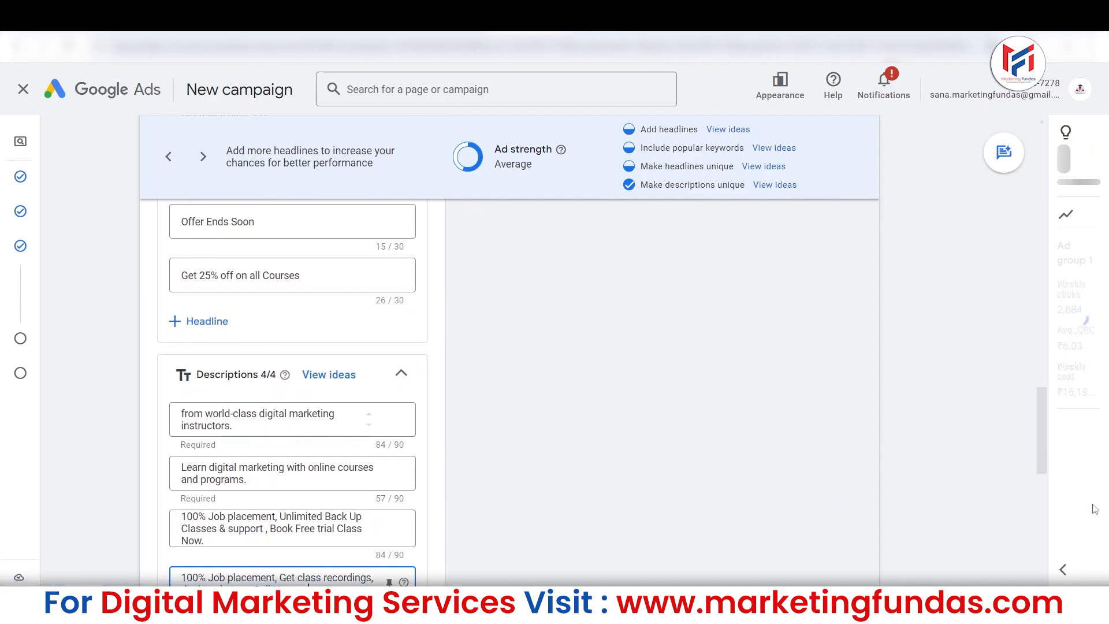
Review the suggested keywords in the Headlines section and the ad's list of headlines.
drag(1042, 433, 1011, 348)
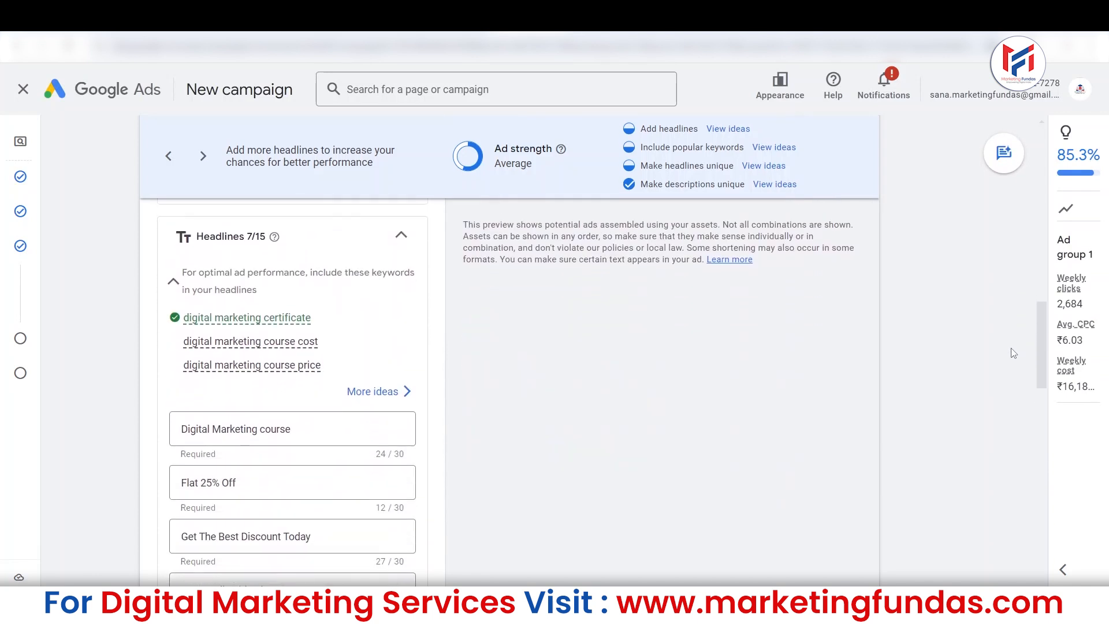
mouse_move(278, 368)
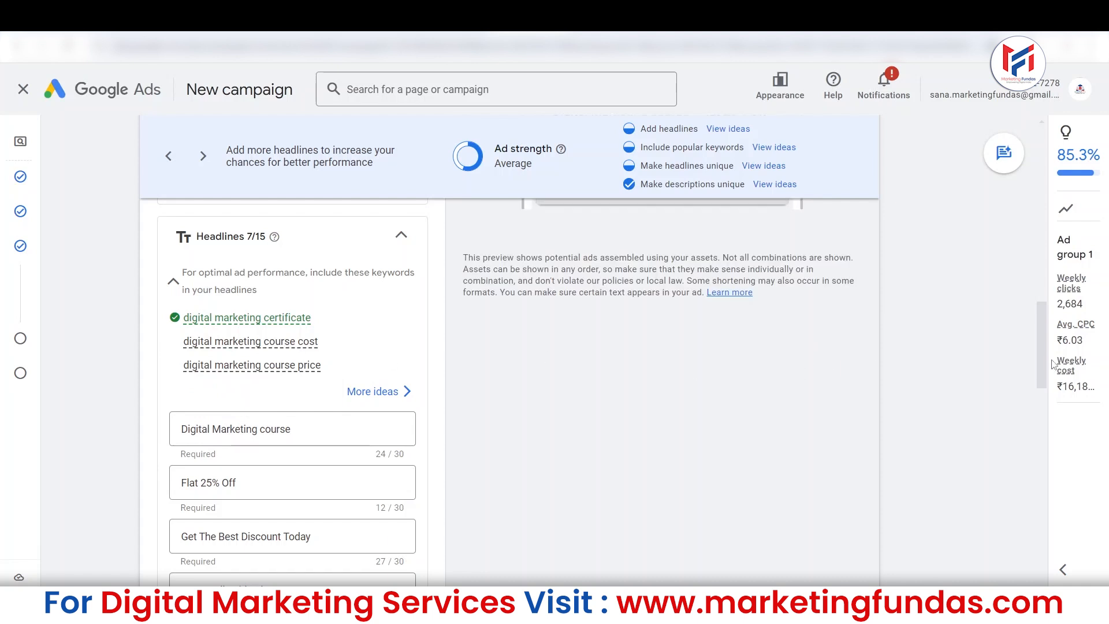
drag(1039, 345, 1013, 384)
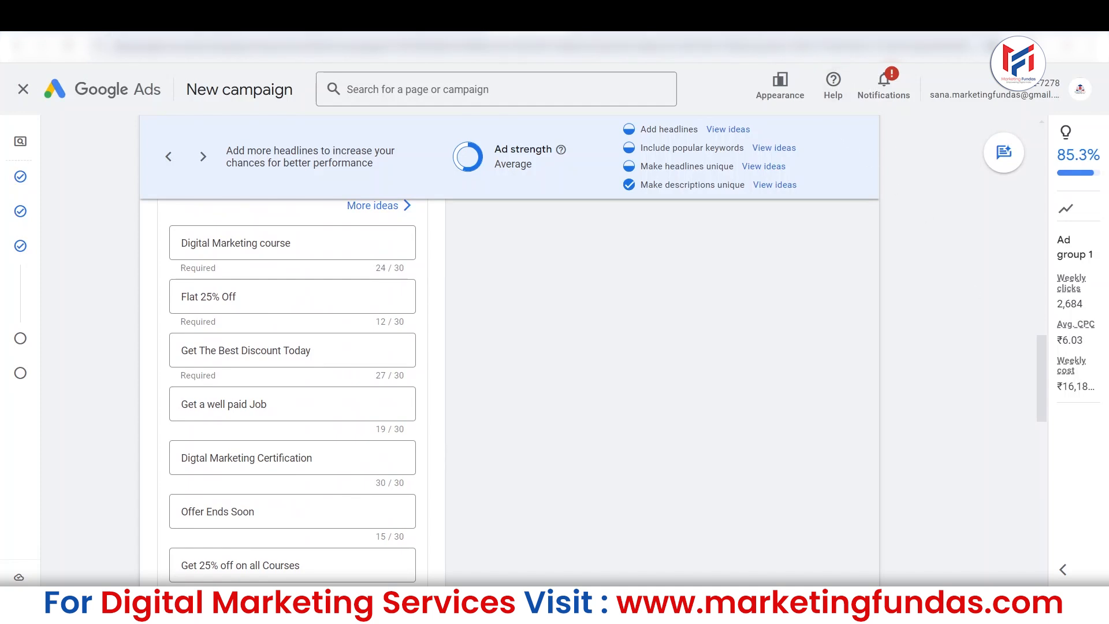
Compare the marketing certification headline with its line in the Google Keep Ad Copy note, back in the ad's headline list.
click(716, 17)
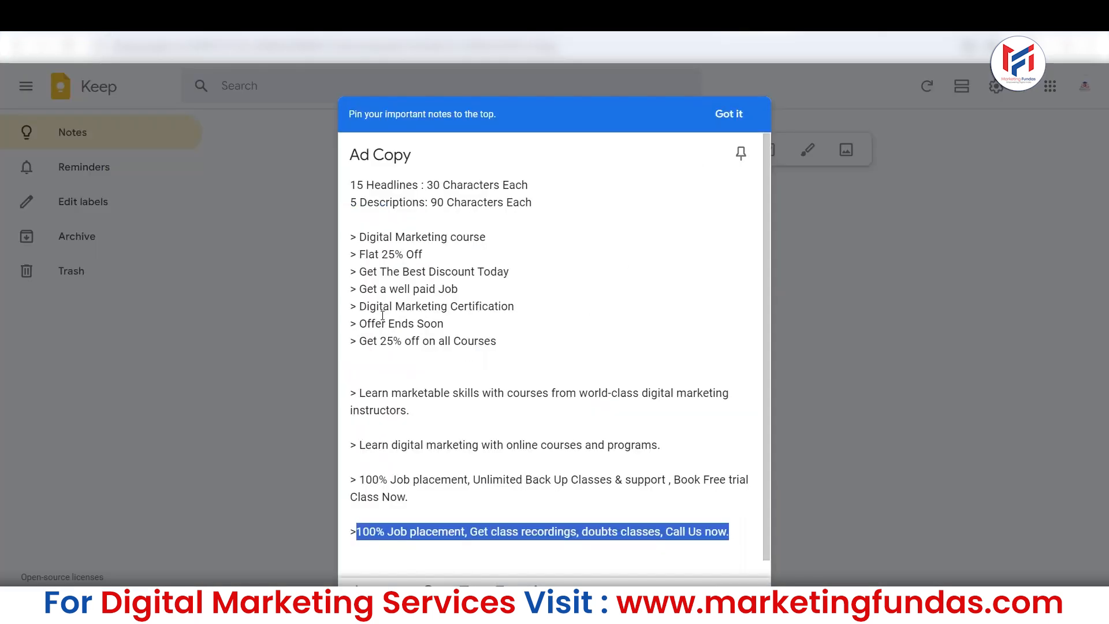
drag(360, 305, 519, 304)
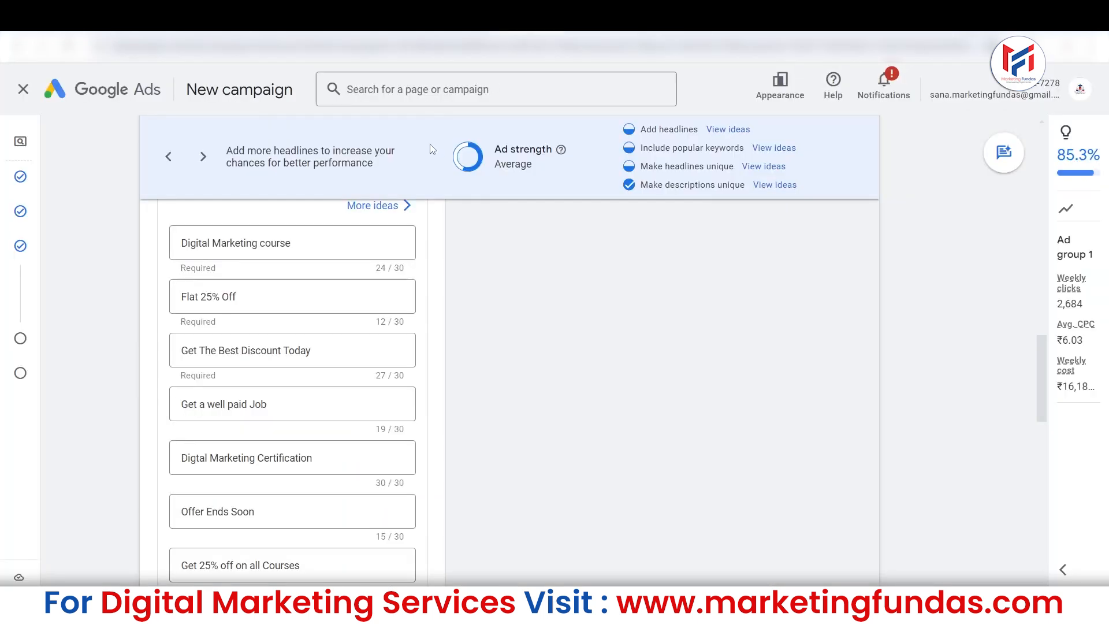
click(196, 458)
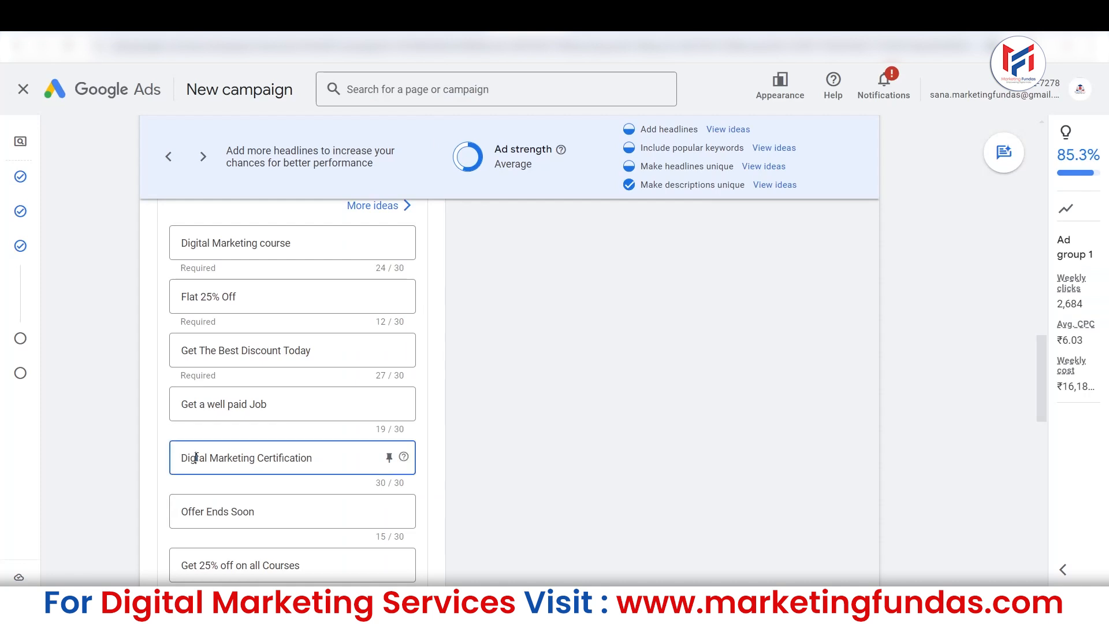
drag(182, 457, 333, 452)
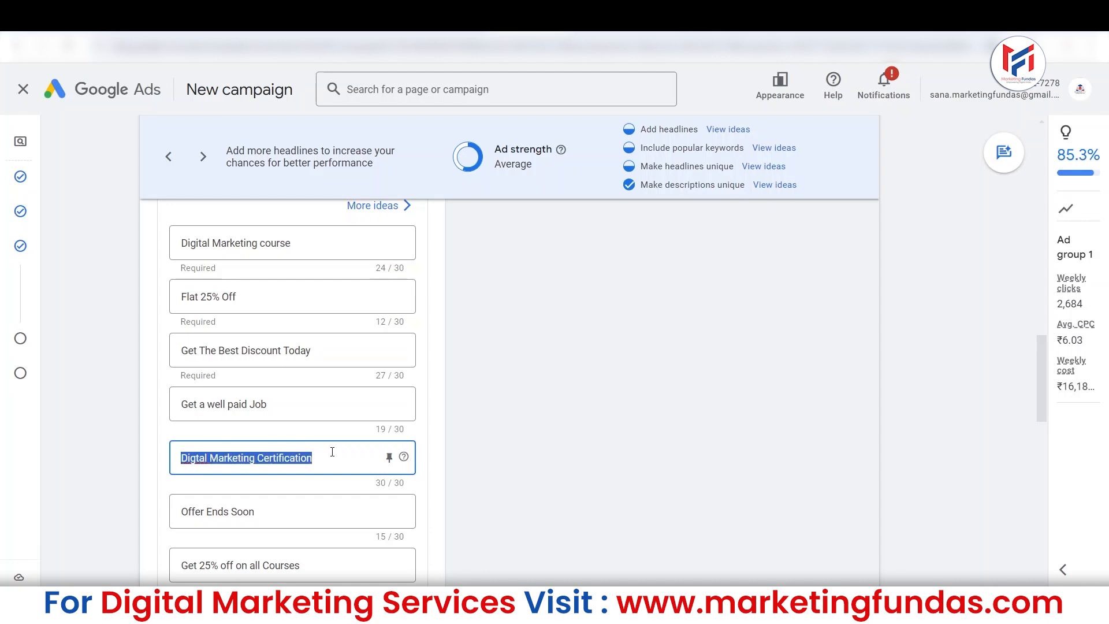
click(433, 423)
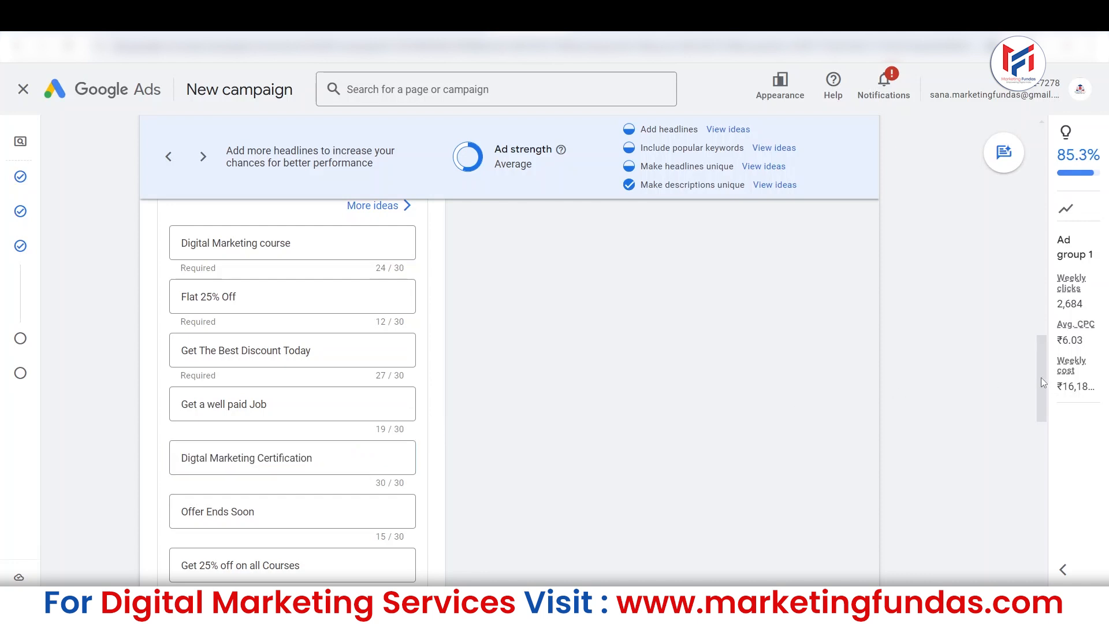
drag(1041, 377, 1041, 369)
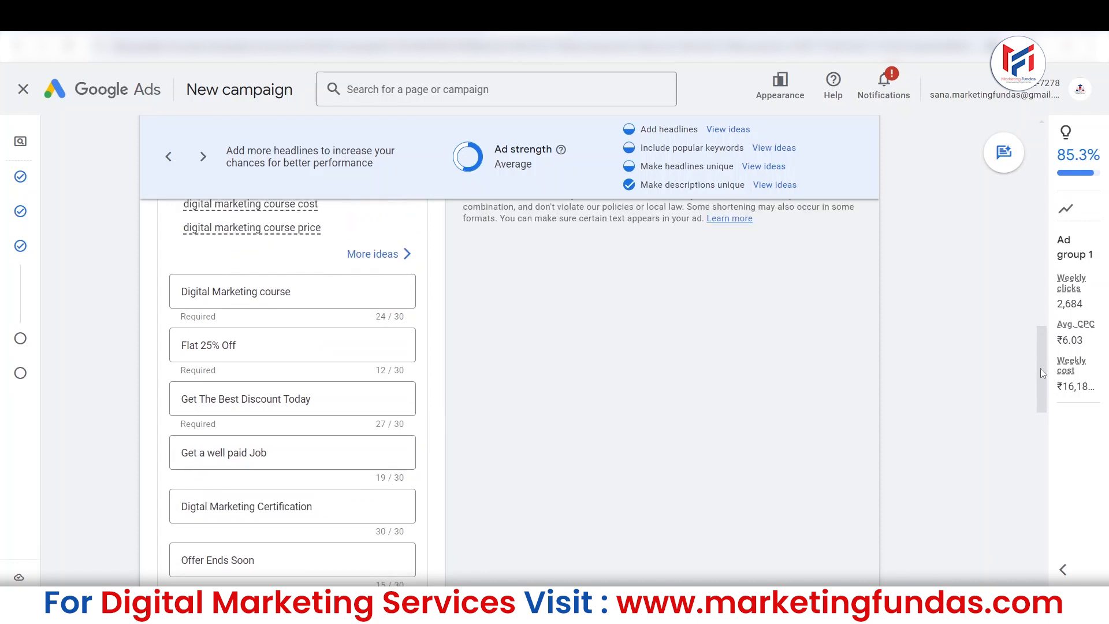
drag(1041, 368, 1043, 377)
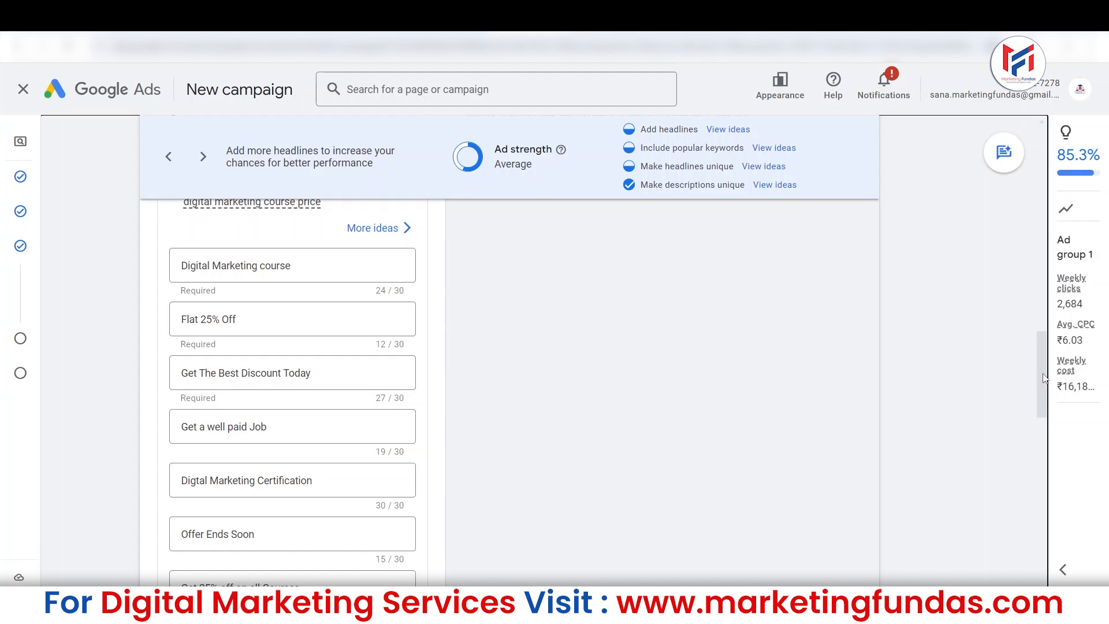
Examine the Business name and logos section and its access option, collapsing and expanding the section again.
drag(1044, 378, 987, 478)
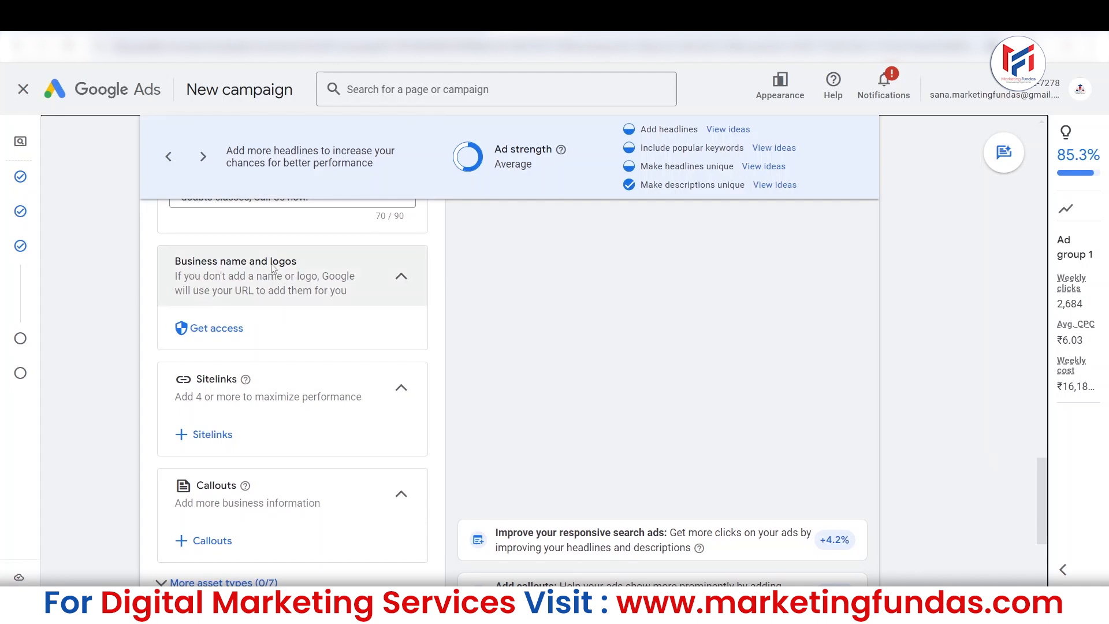
click(211, 328)
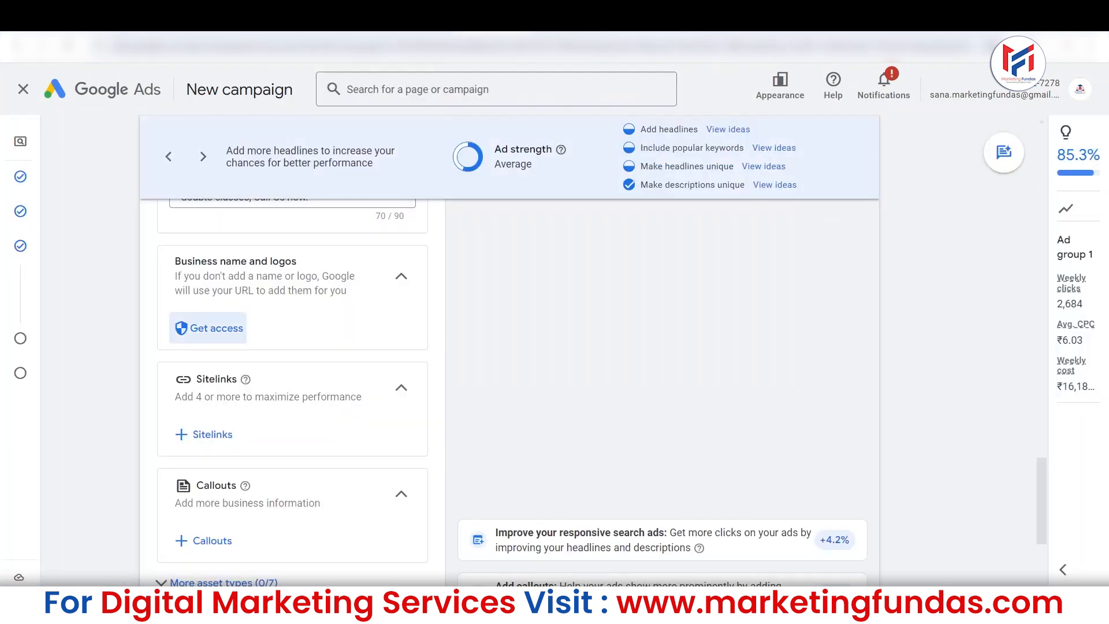
drag(175, 261, 306, 257)
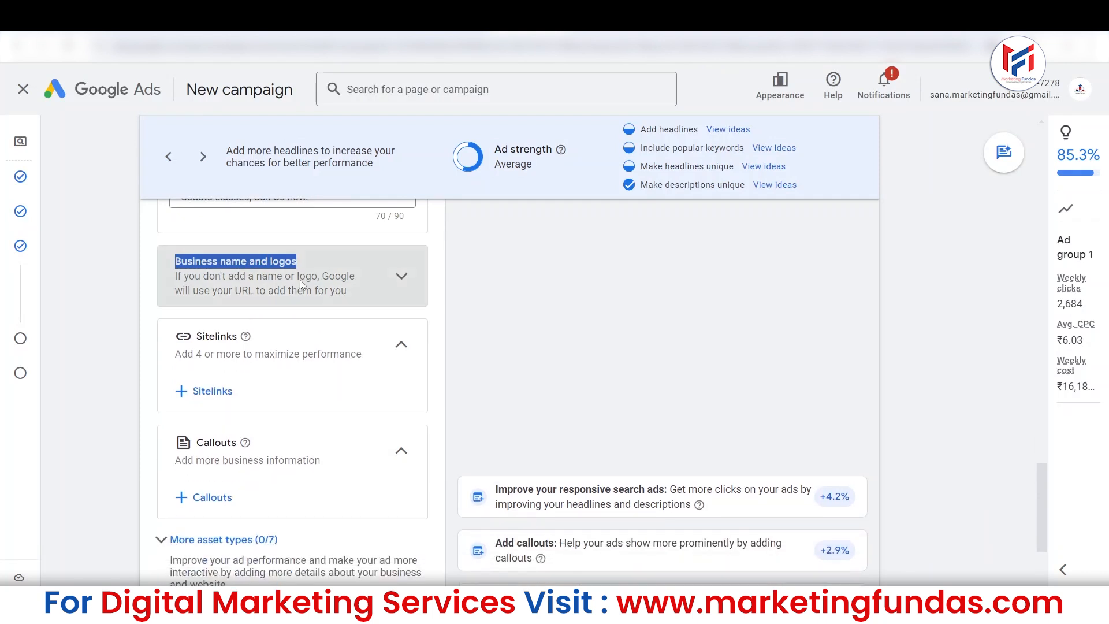
click(400, 279)
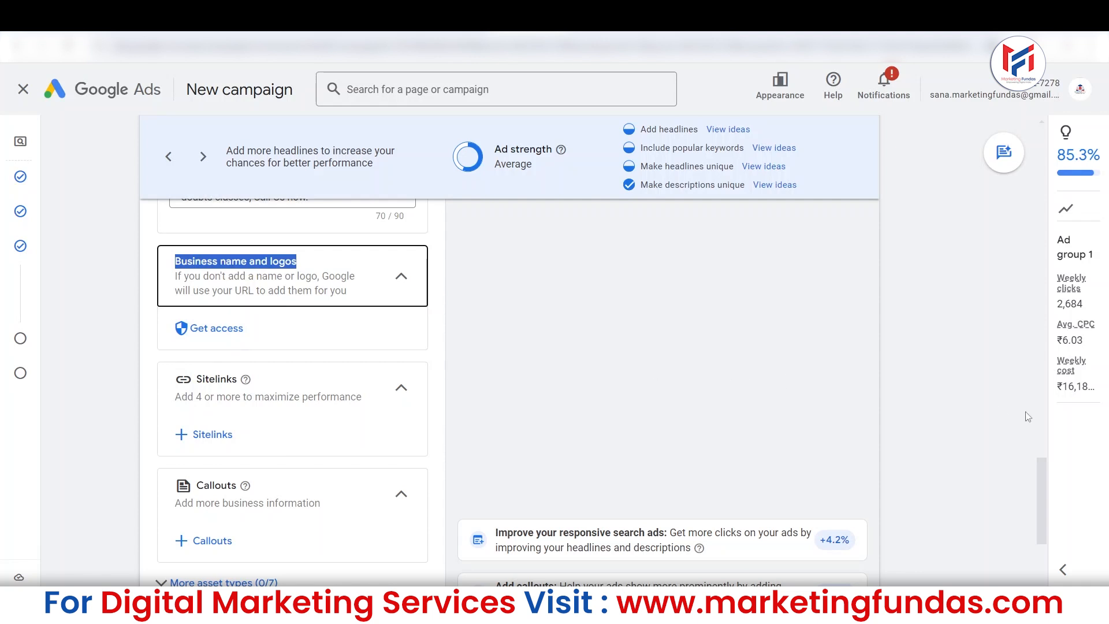
Look through the ad's Sitelinks, Callouts and additional asset type sections.
mouse_move(1041, 471)
mouse_down()
mouse_move(1042, 498)
mouse_move(1045, 488)
mouse_up()
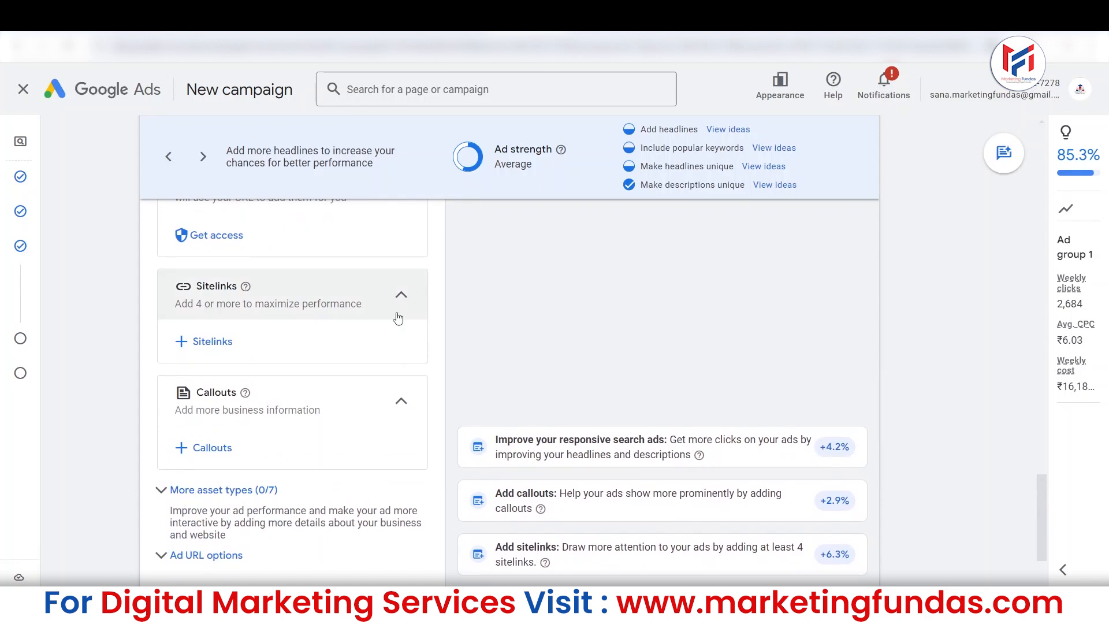
drag(1043, 520, 1074, 530)
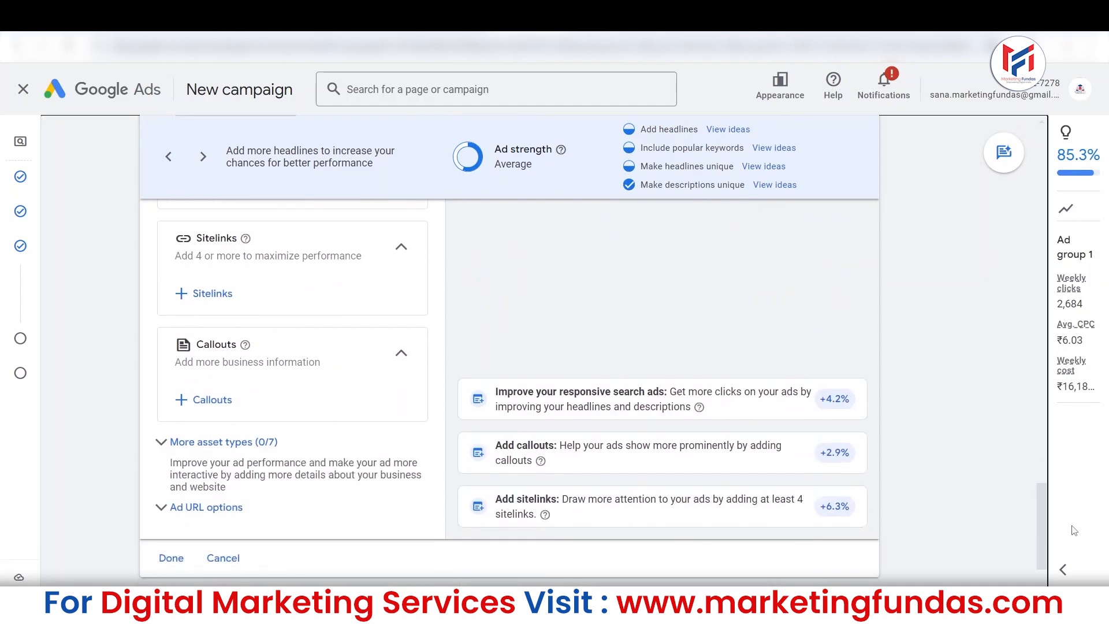
scroll(1037, 510, up, 1)
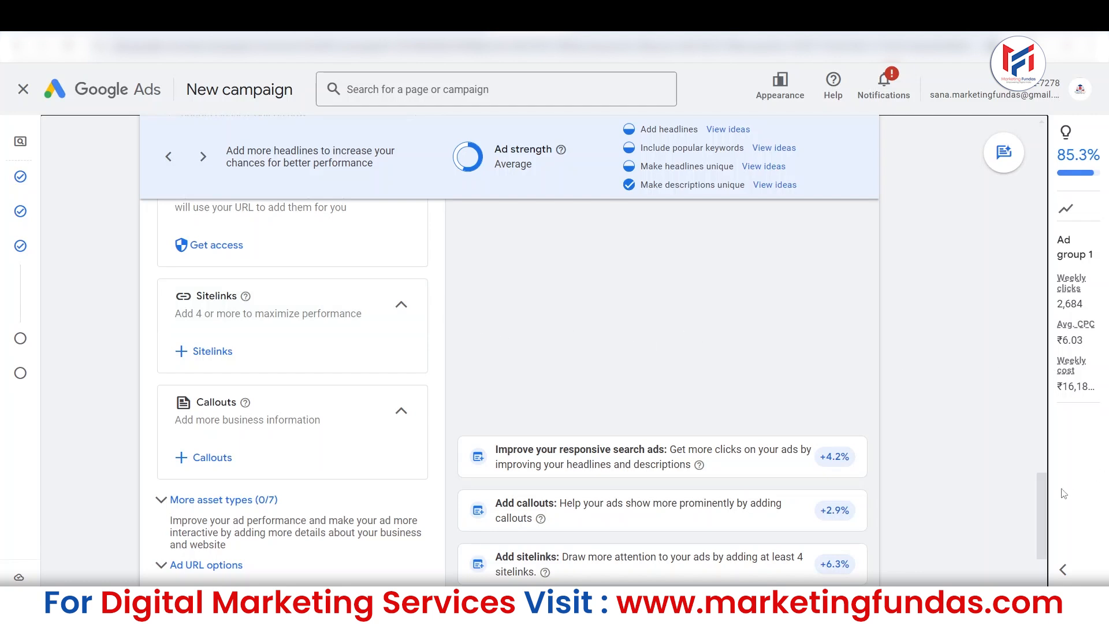
scroll(1040, 488, down, 3)
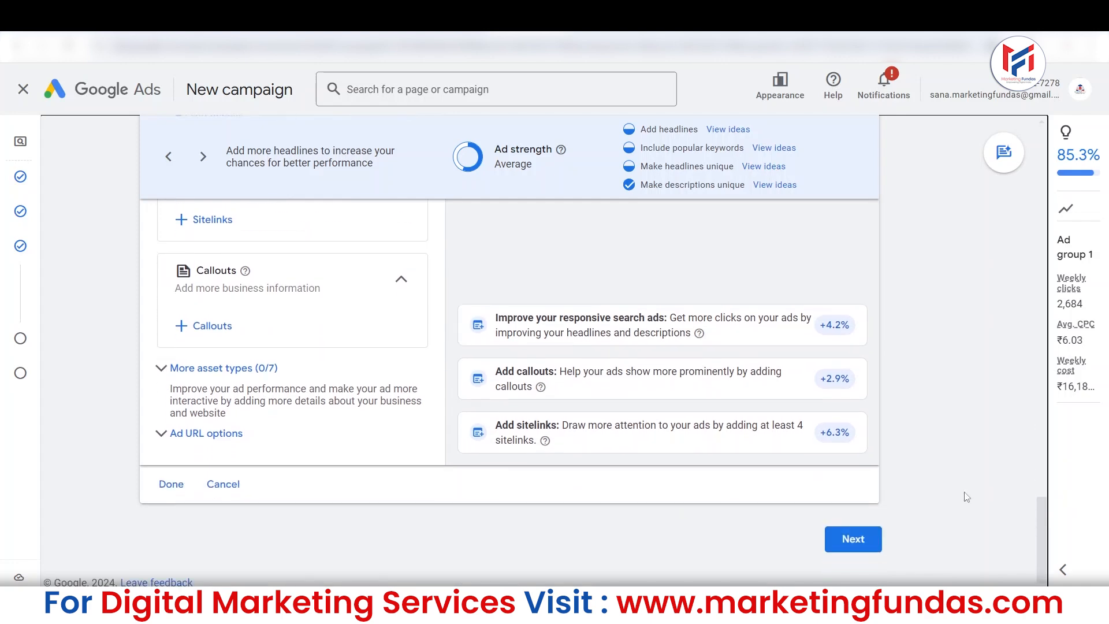
Go to the ad's mobile preview and cycle through several headline and description combinations.
scroll(401, 416, up, 6)
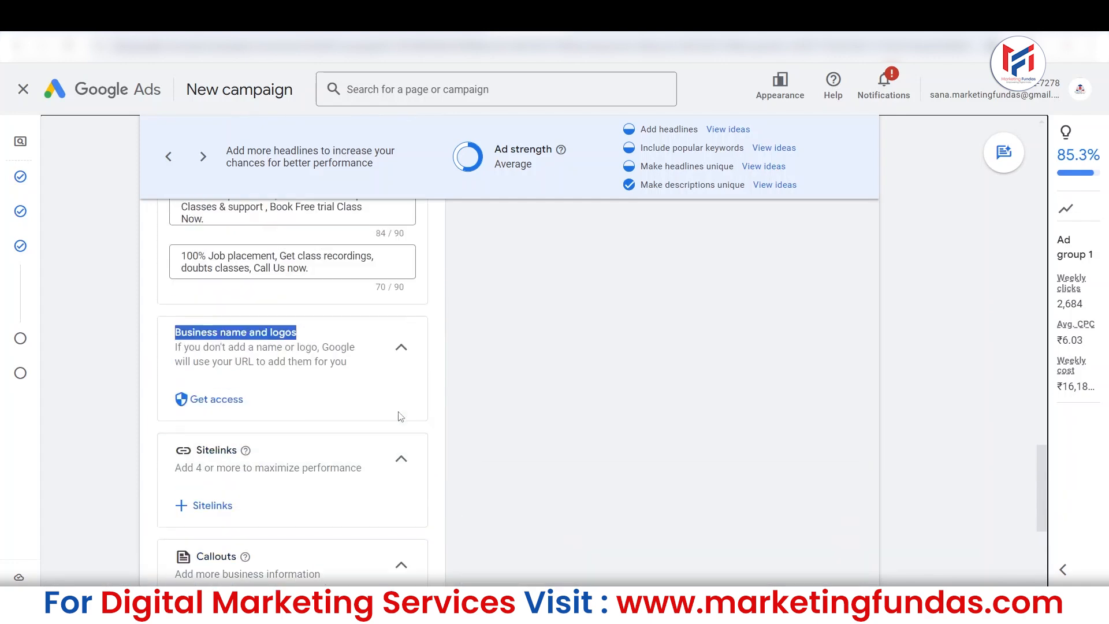
scroll(401, 416, up, 15)
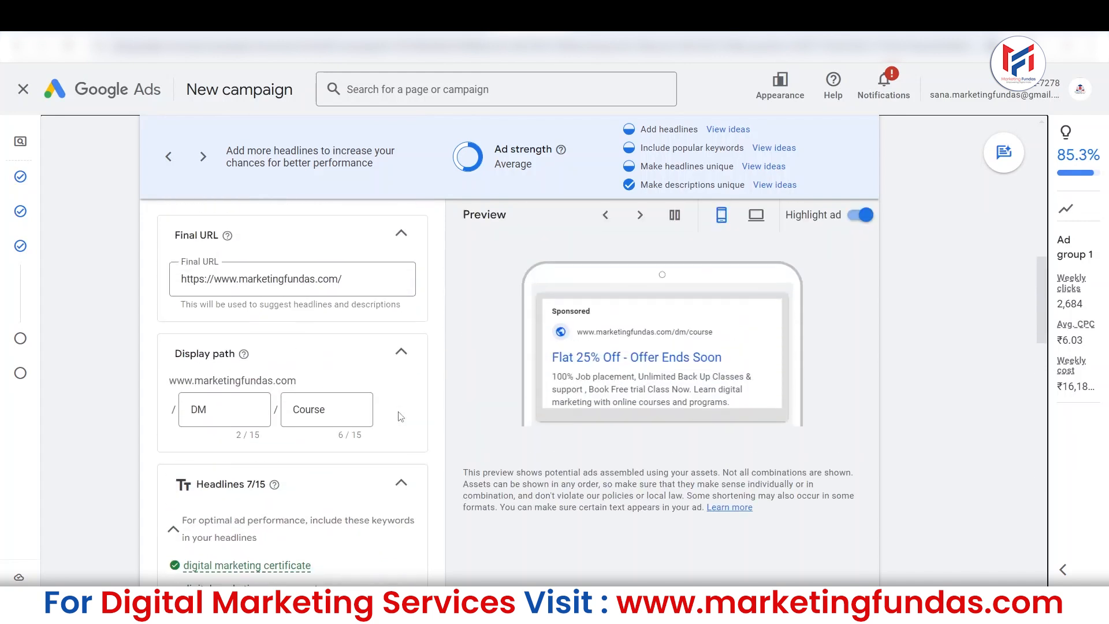
scroll(603, 347, up, 1)
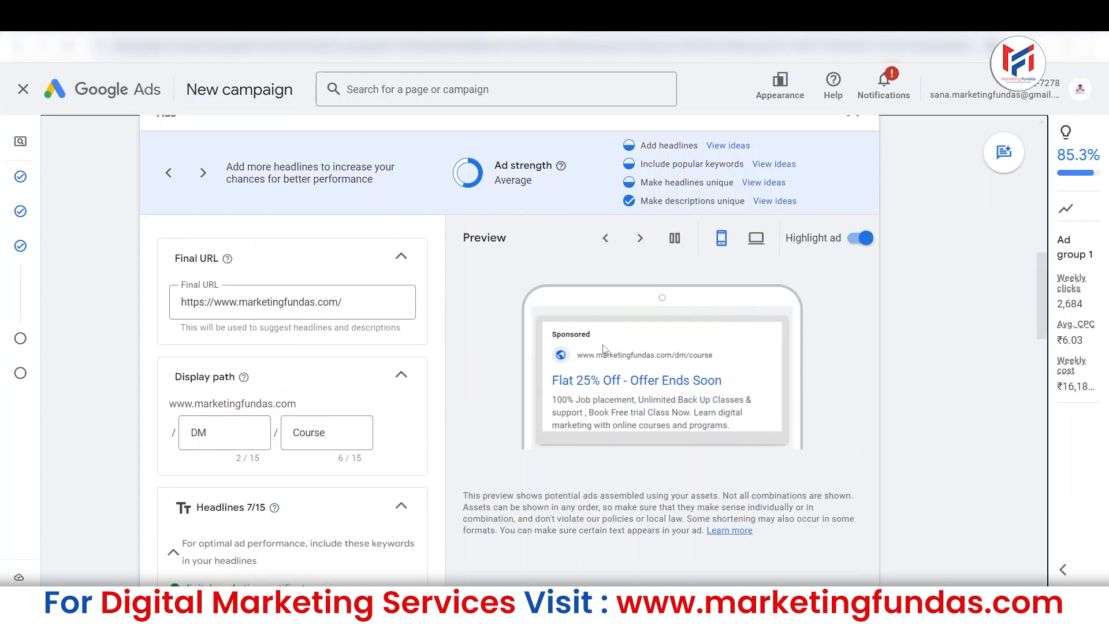
click(637, 237)
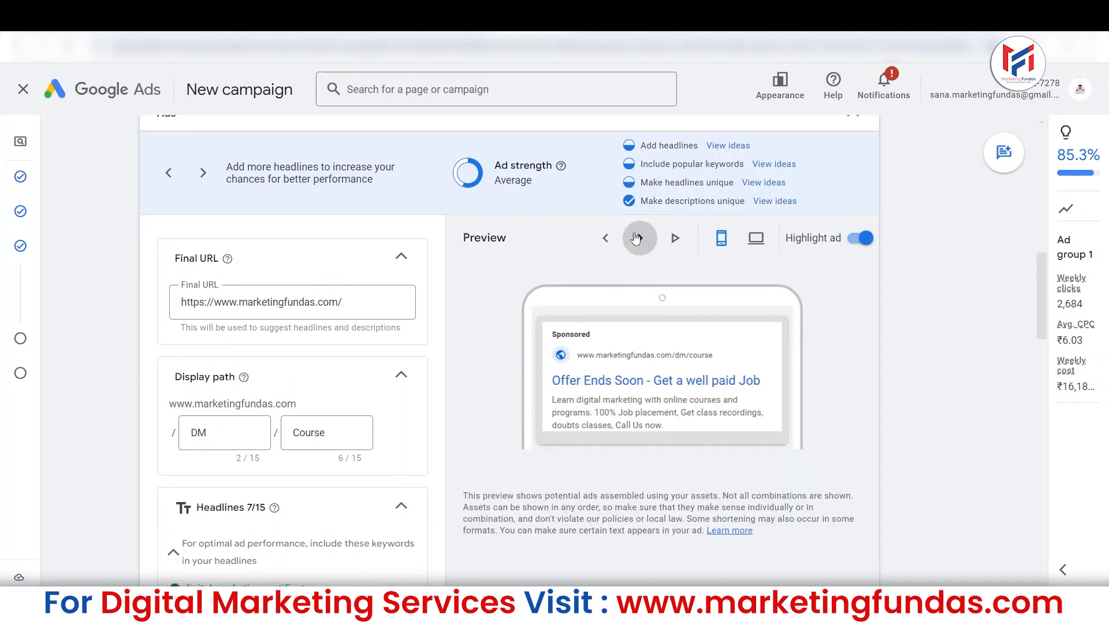
click(637, 237)
click(636, 237)
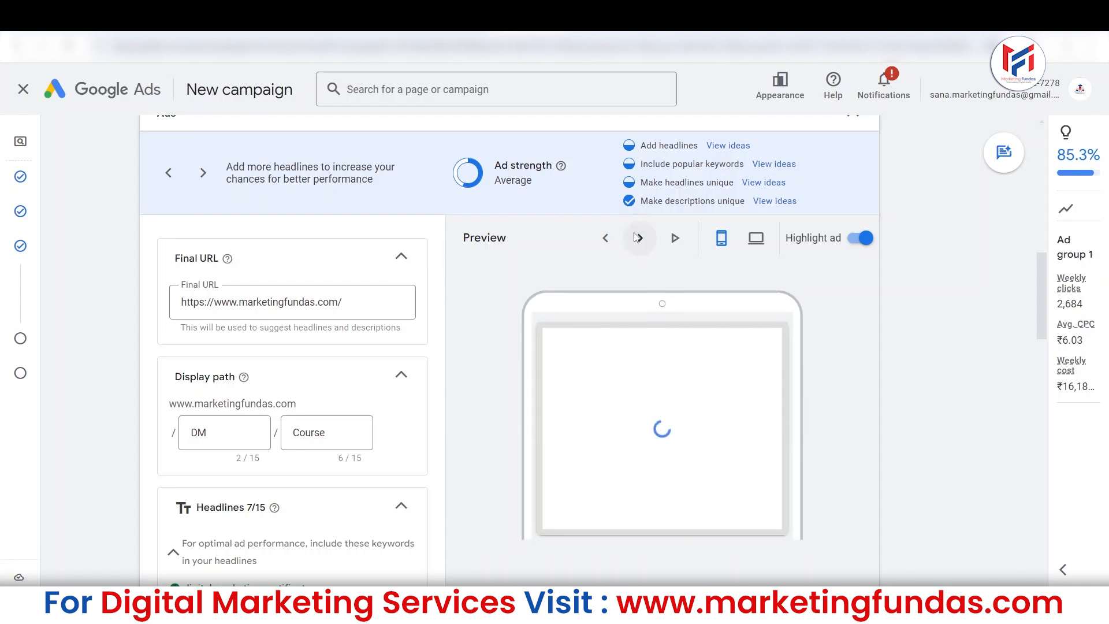
click(636, 238)
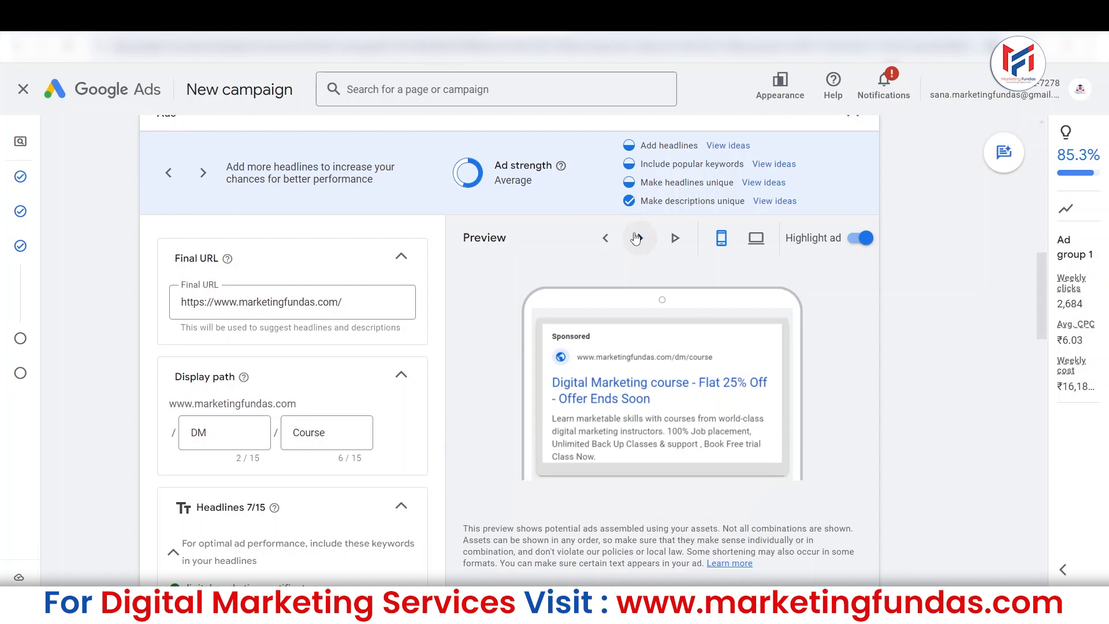
click(636, 237)
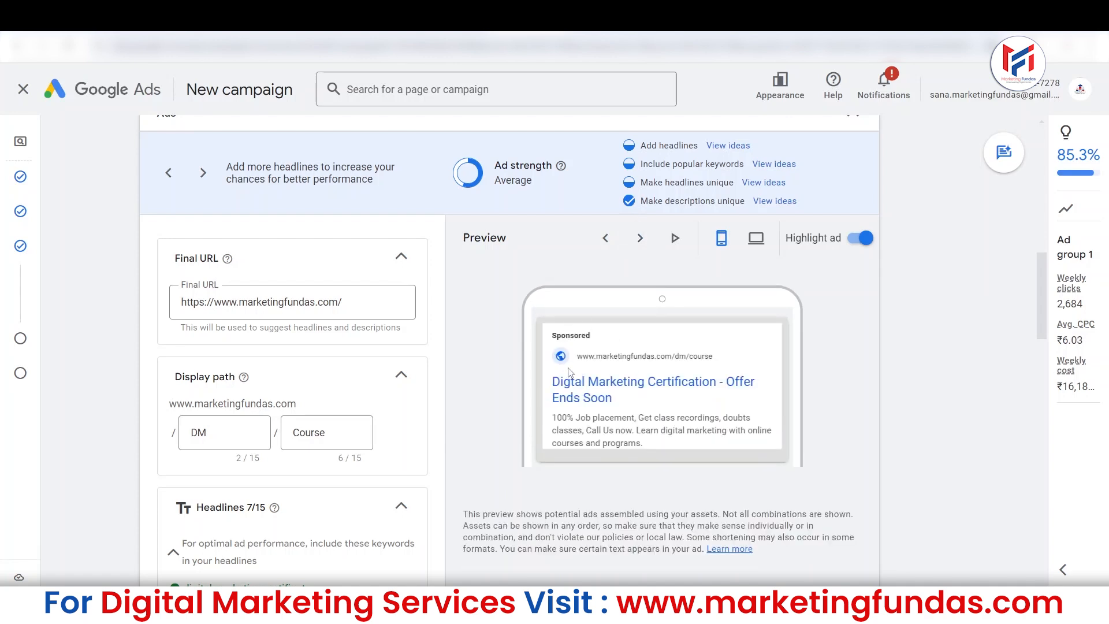
Finish the responsive search ad and continue to the campaign's Budget page.
scroll(570, 372, down, 20)
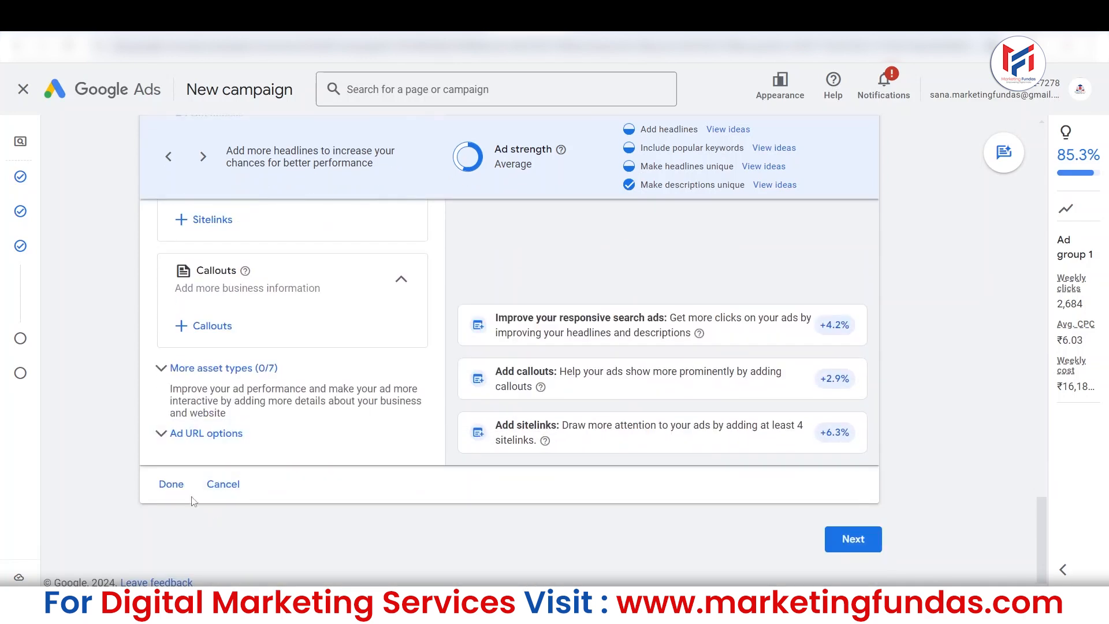
click(169, 485)
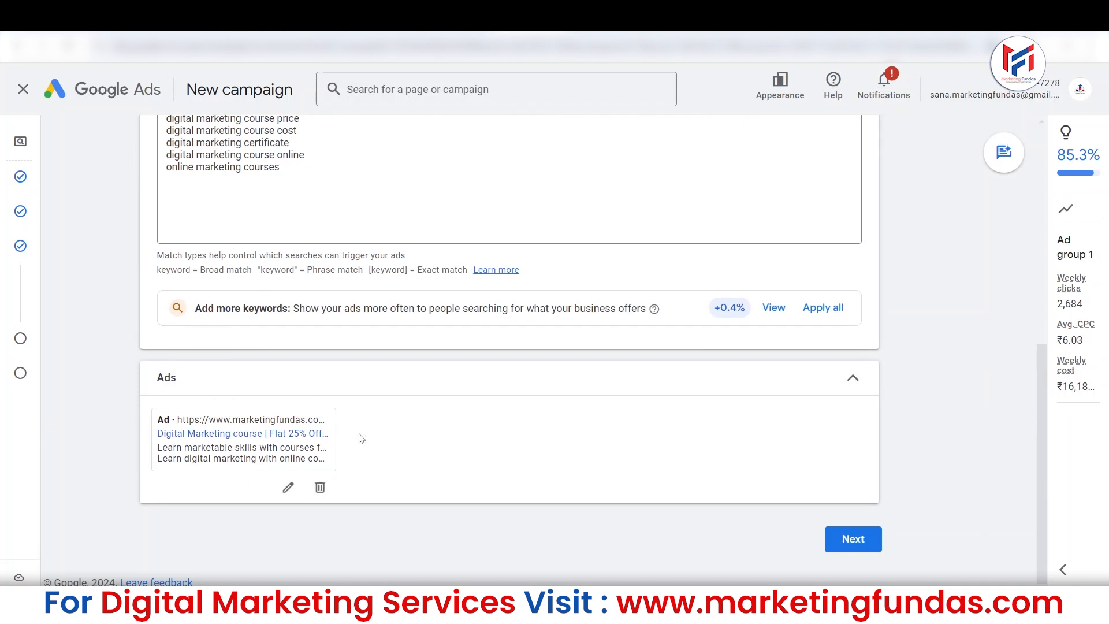
click(853, 538)
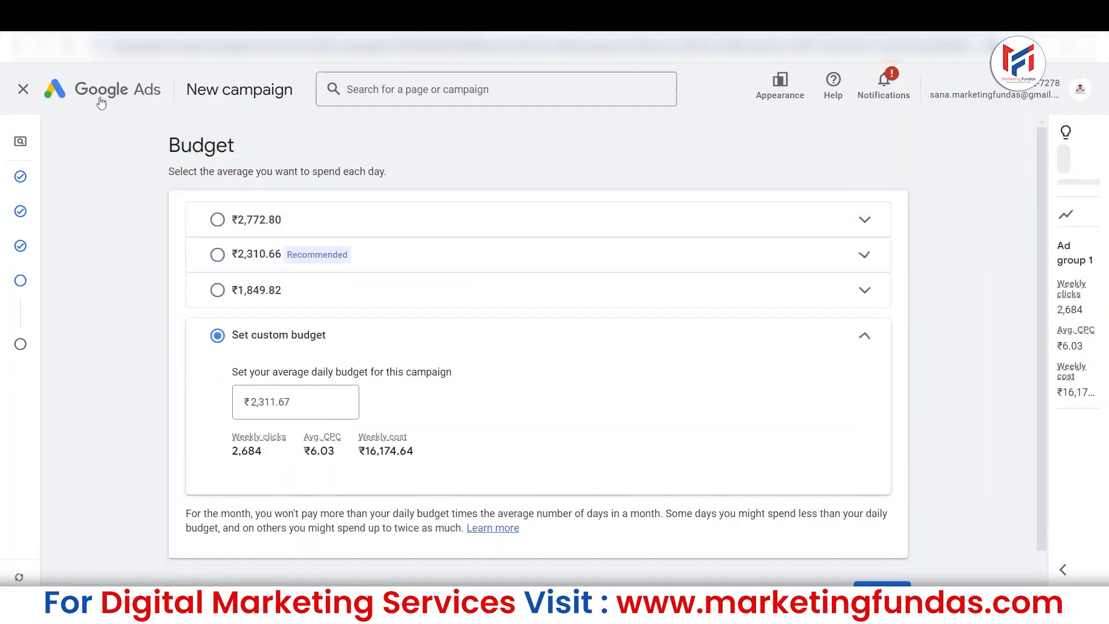
Select the recommended ₹2,310.66 average daily budget, and switch the selection to ₹2,772.80.
drag(163, 151, 249, 151)
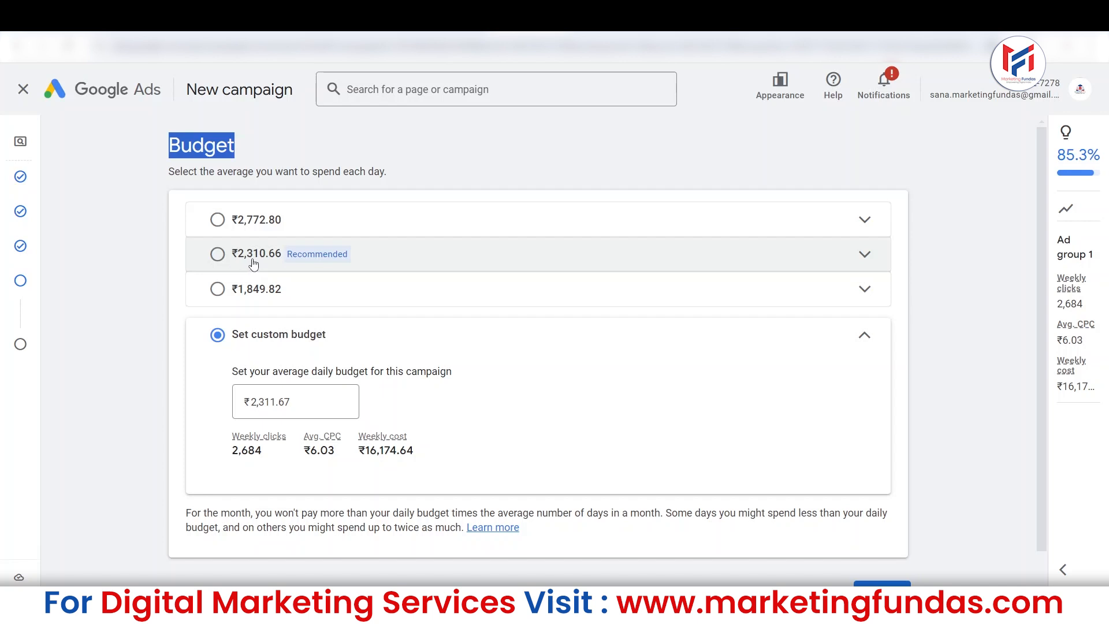
click(218, 260)
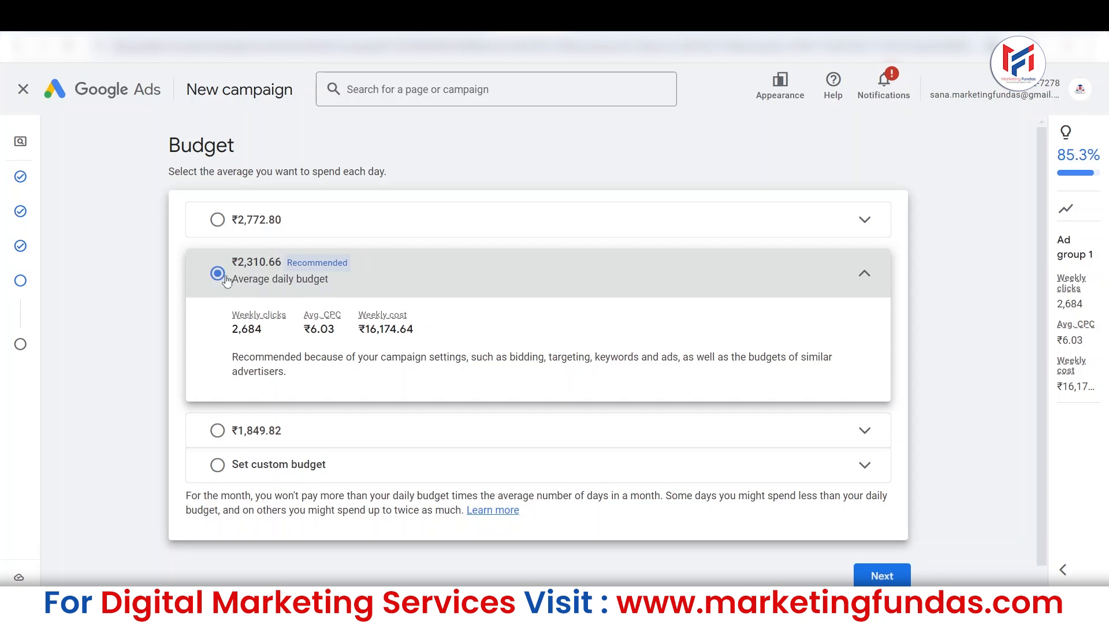
click(218, 221)
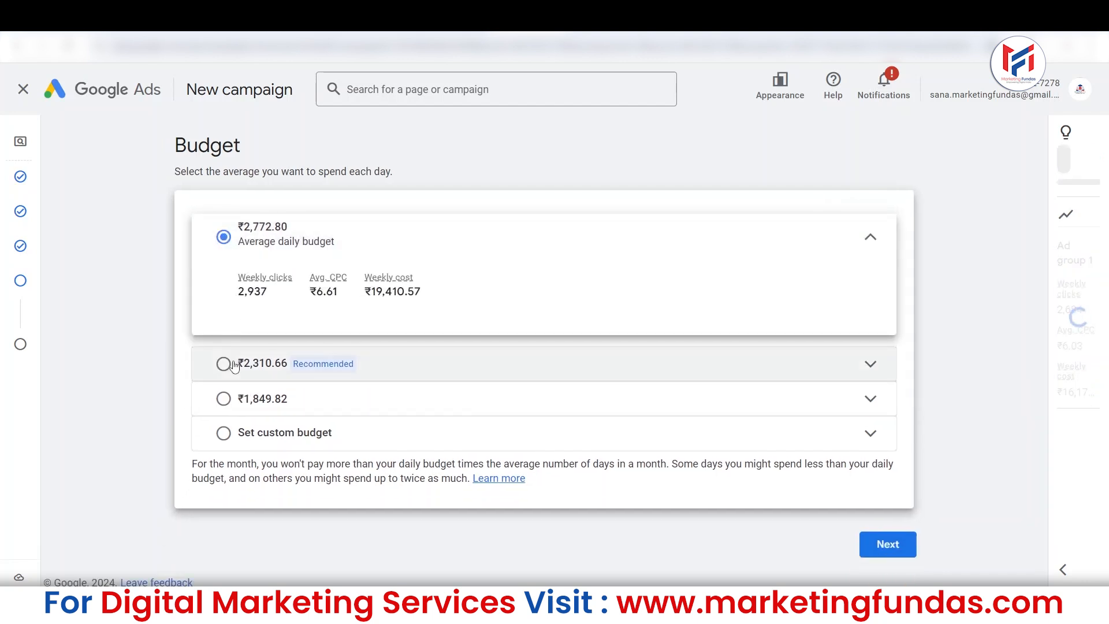
Select the recommended ₹2,310.66 average daily budget again, and switch the selection to ₹1,849.82.
click(234, 365)
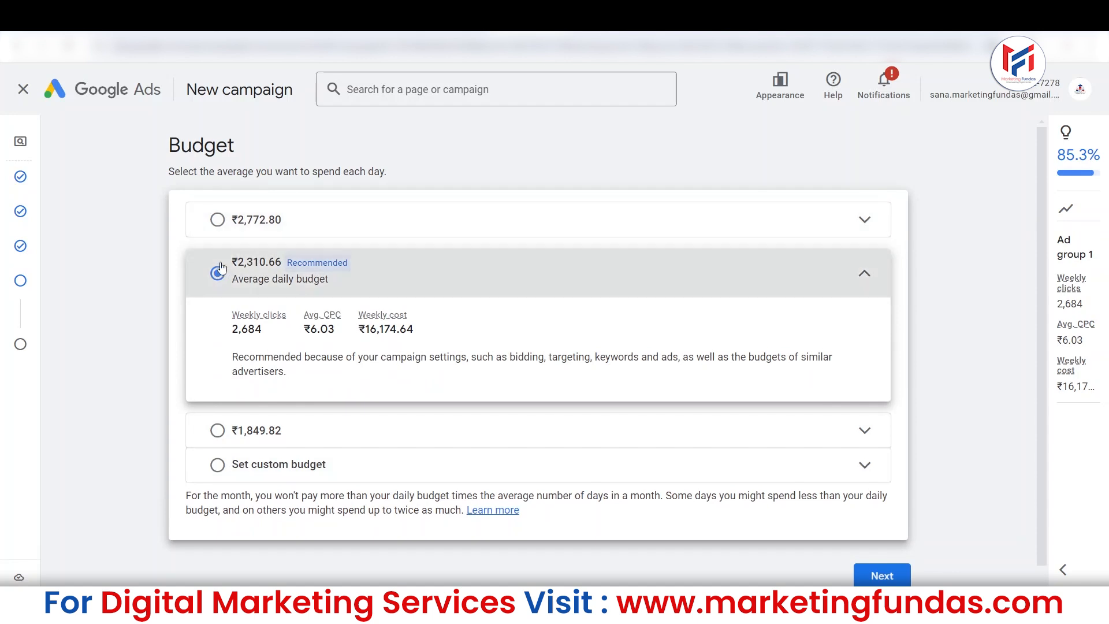
click(218, 430)
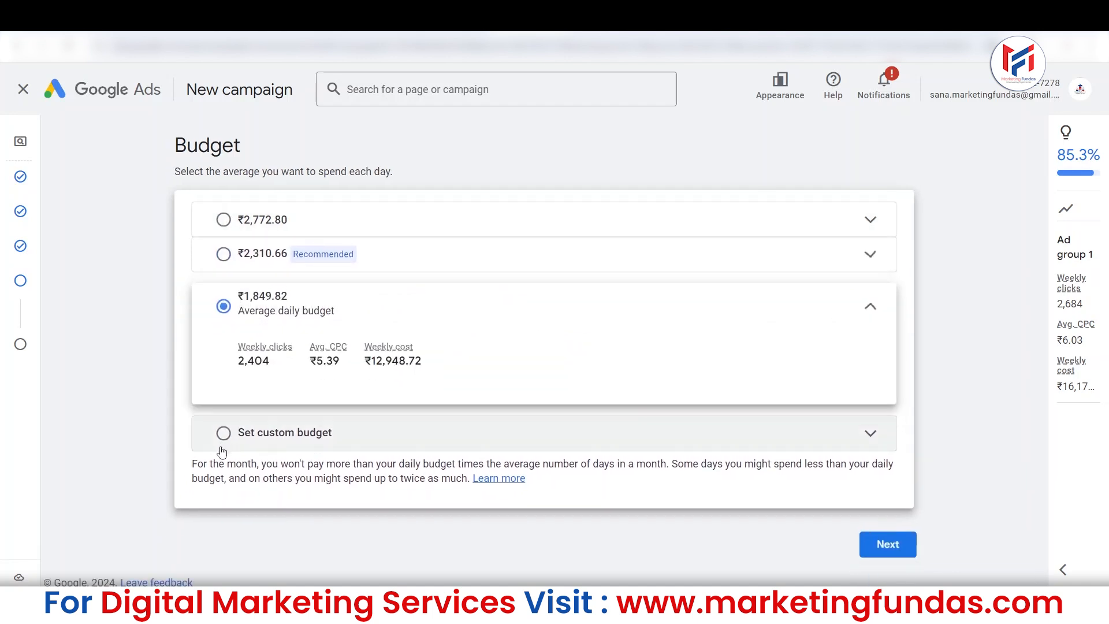
Set a custom average daily budget of ₹800 for the campaign and continue to the review page.
click(224, 434)
triple_click(278, 404)
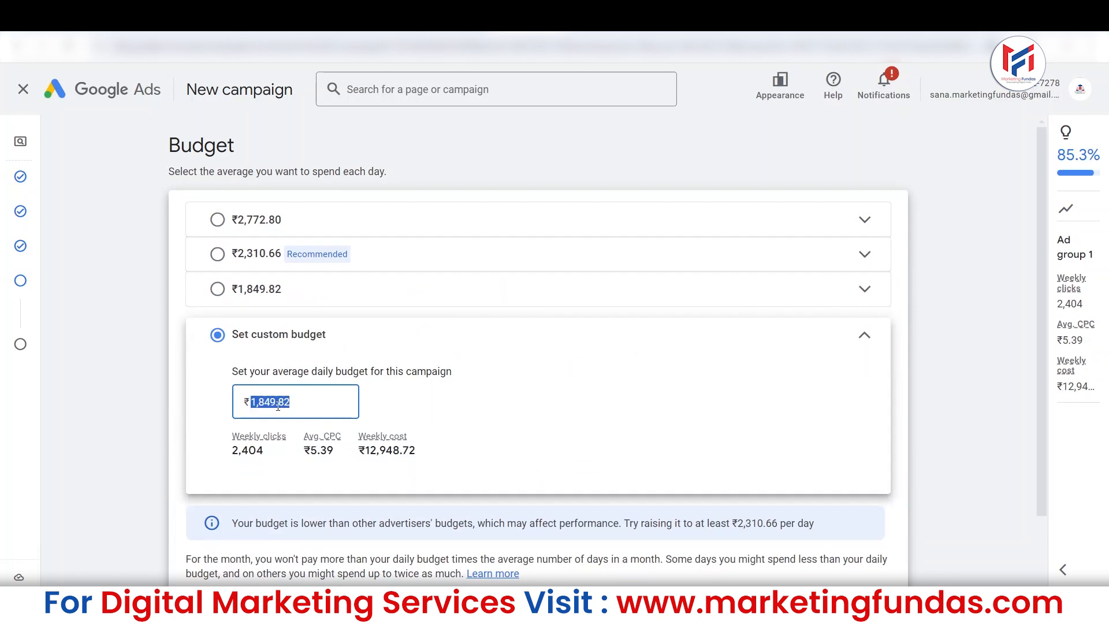
text(800)
click(536, 468)
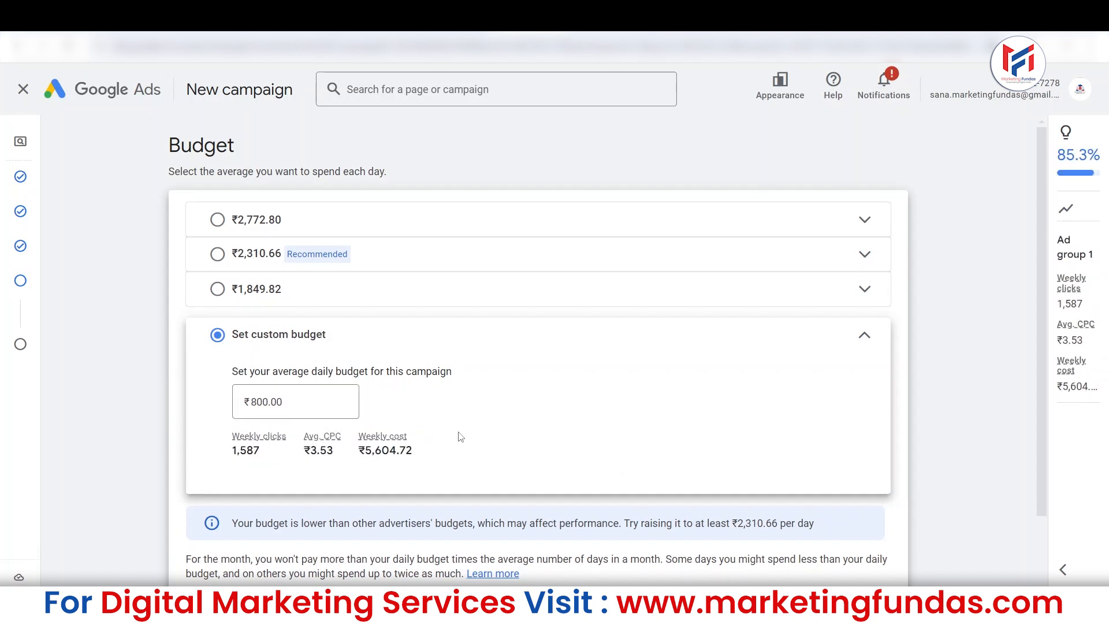
drag(1039, 414, 1032, 489)
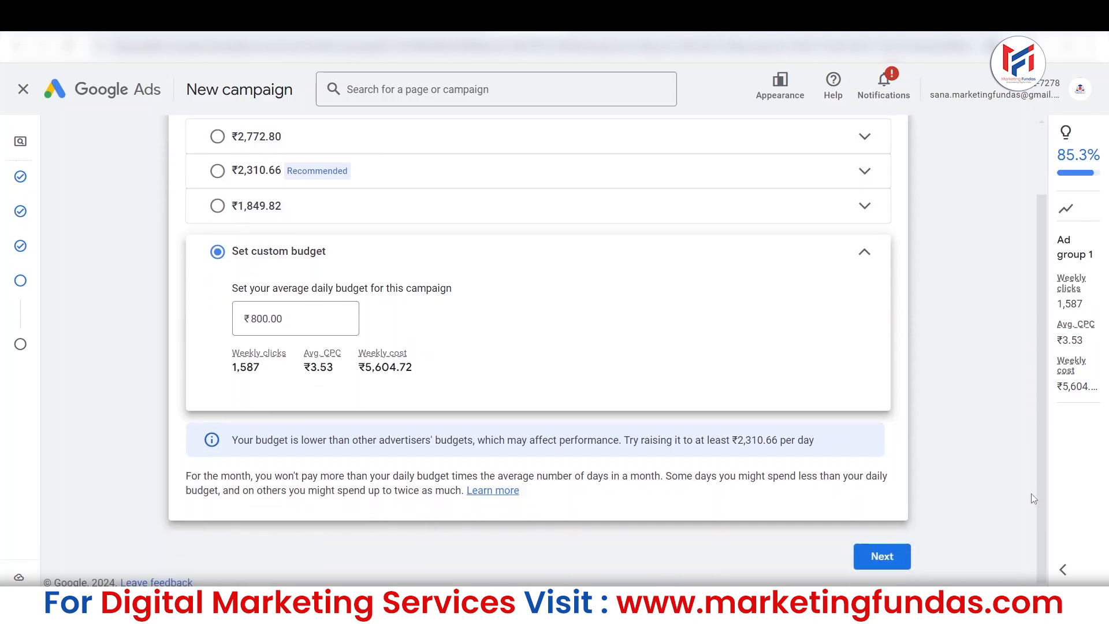
click(874, 557)
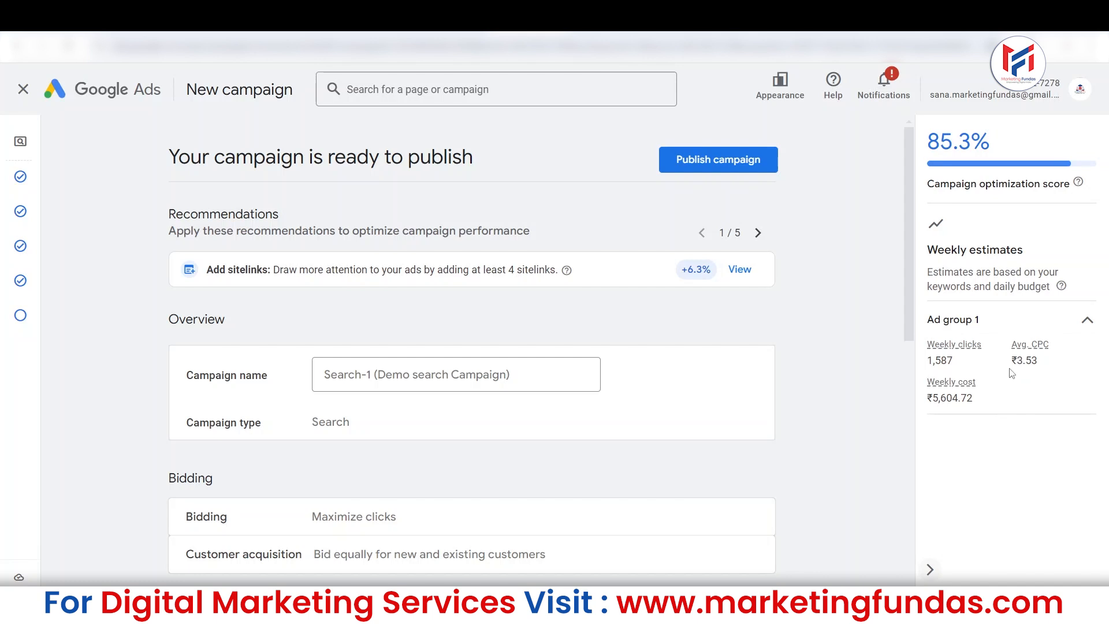
Look through the first few recommendations for optimizing the campaign on the review page, and return to the first one.
drag(910, 287, 904, 347)
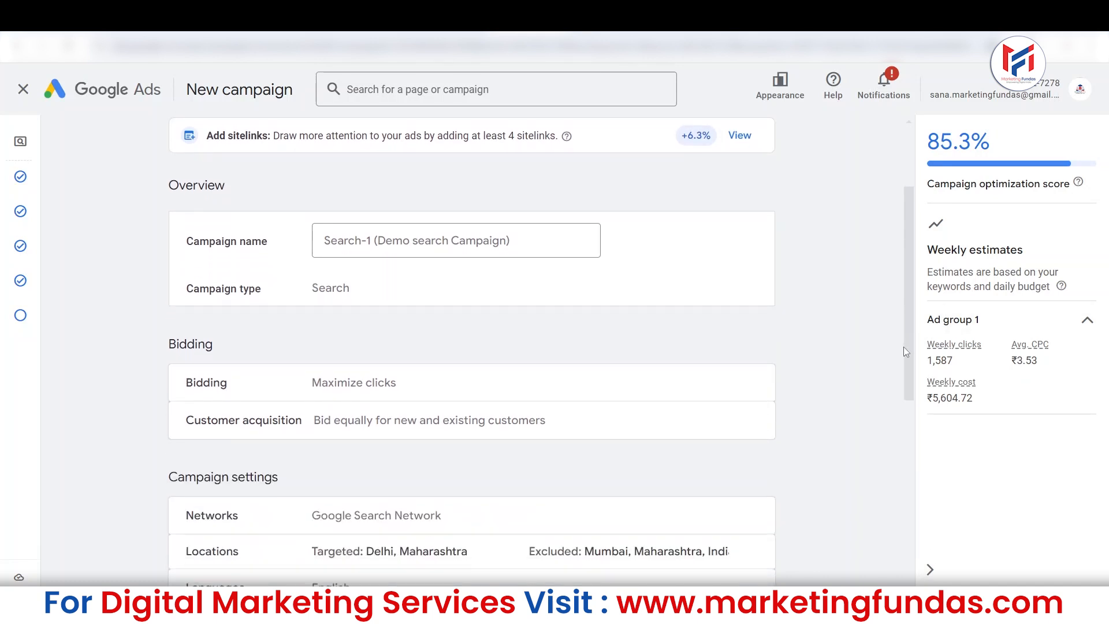
drag(911, 296, 891, 233)
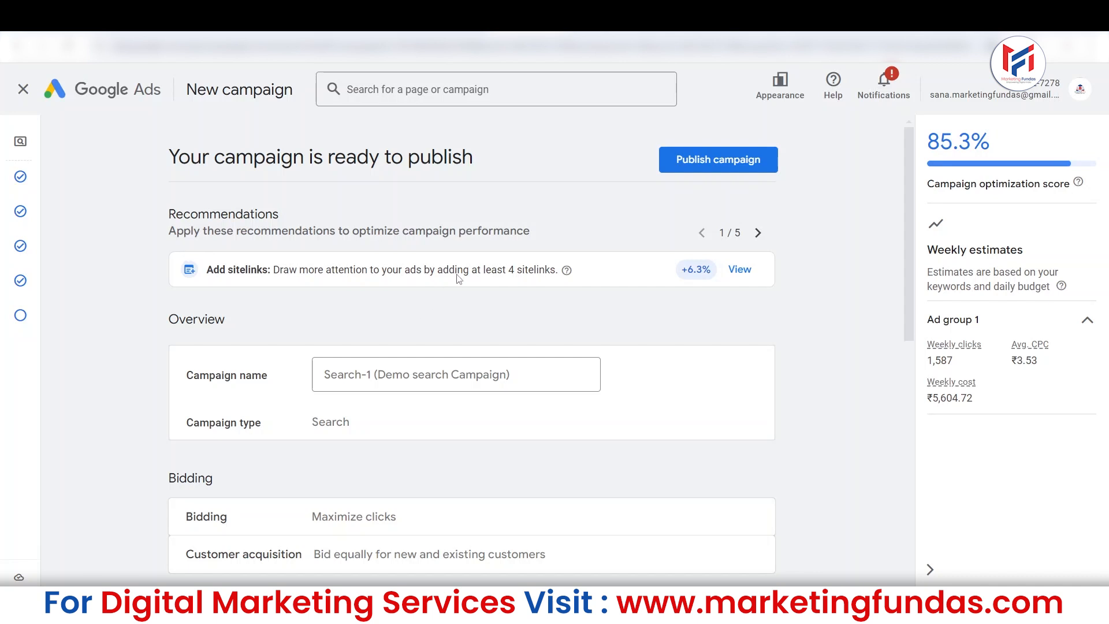
mouse_move(905, 202)
mouse_down()
mouse_move(910, 214)
mouse_move(899, 192)
mouse_up()
click(757, 236)
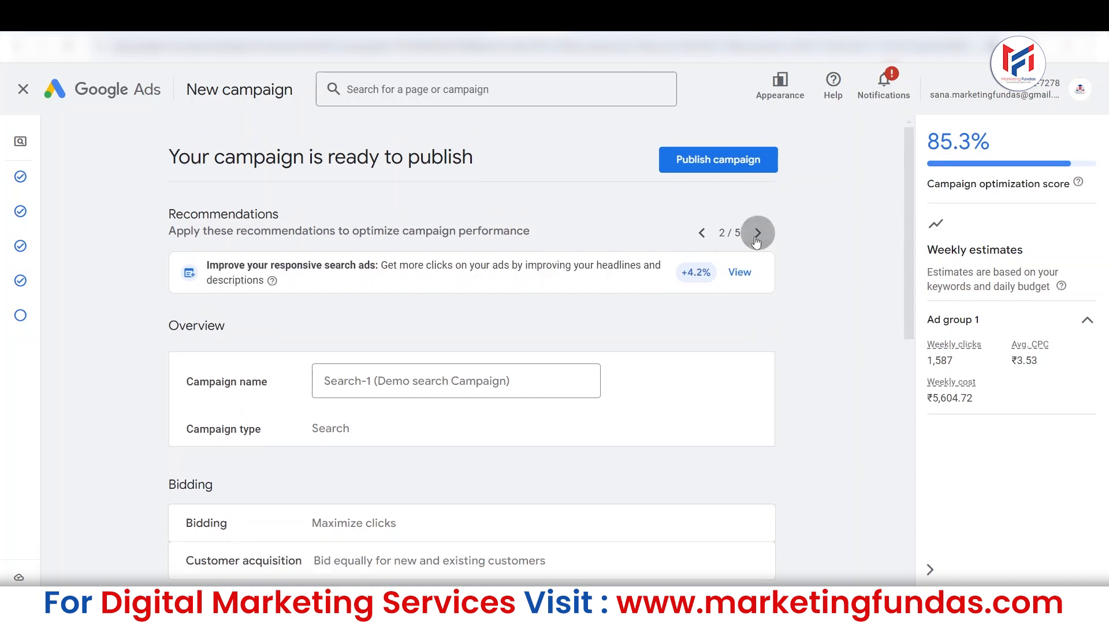
click(757, 236)
click(757, 235)
click(702, 233)
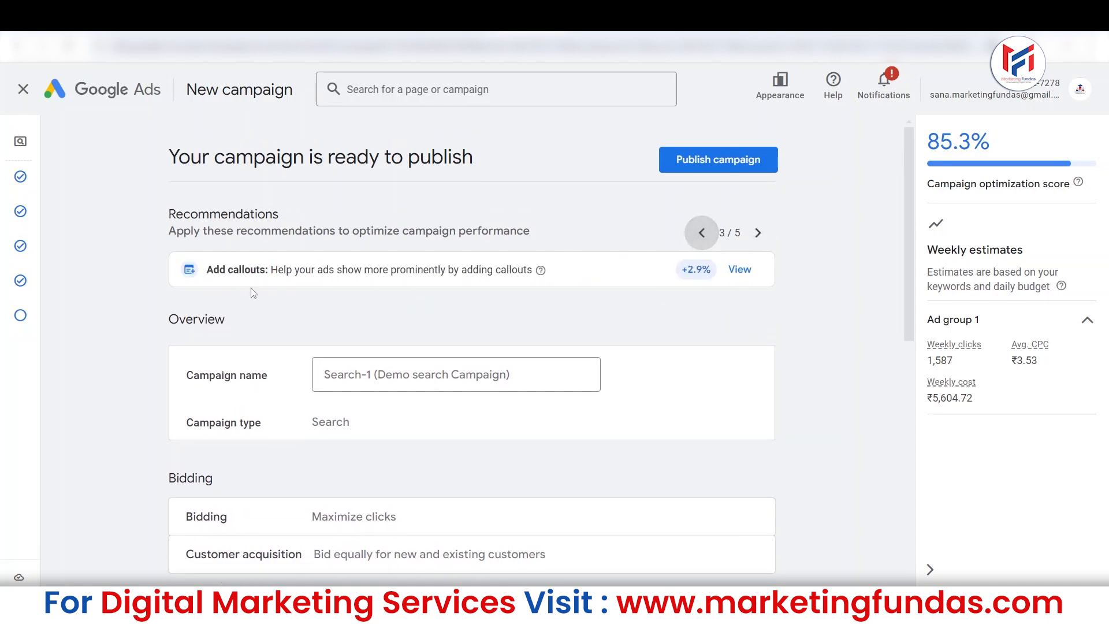
click(701, 232)
click(702, 232)
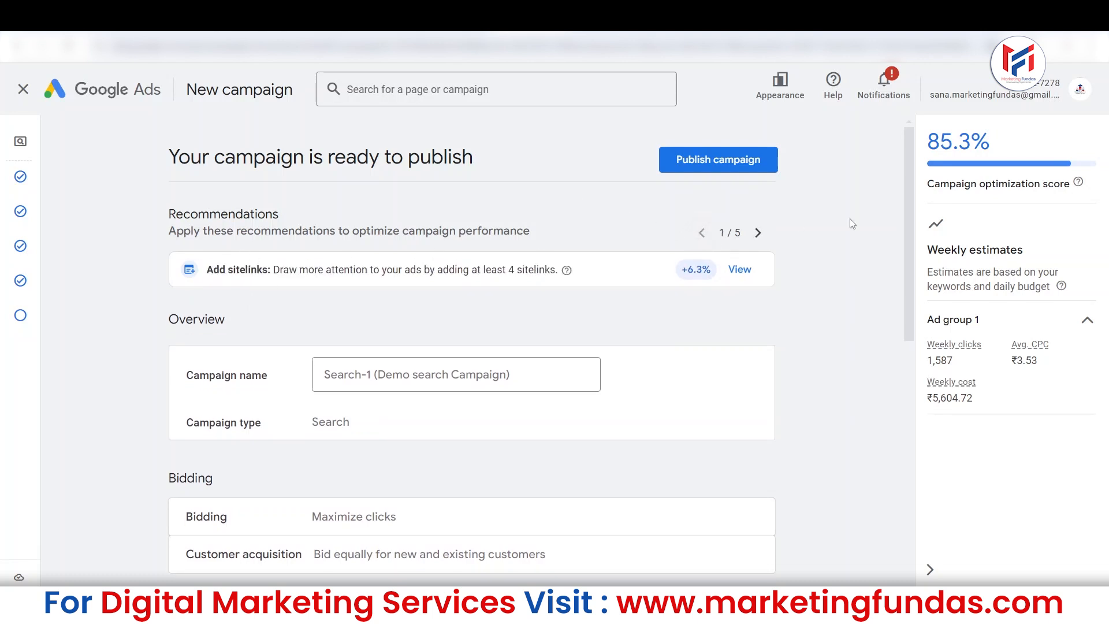
Review the campaign summary, from the overview and bidding through campaign settings, keywords and ads, down to the budget.
drag(905, 212, 911, 190)
drag(911, 193, 903, 260)
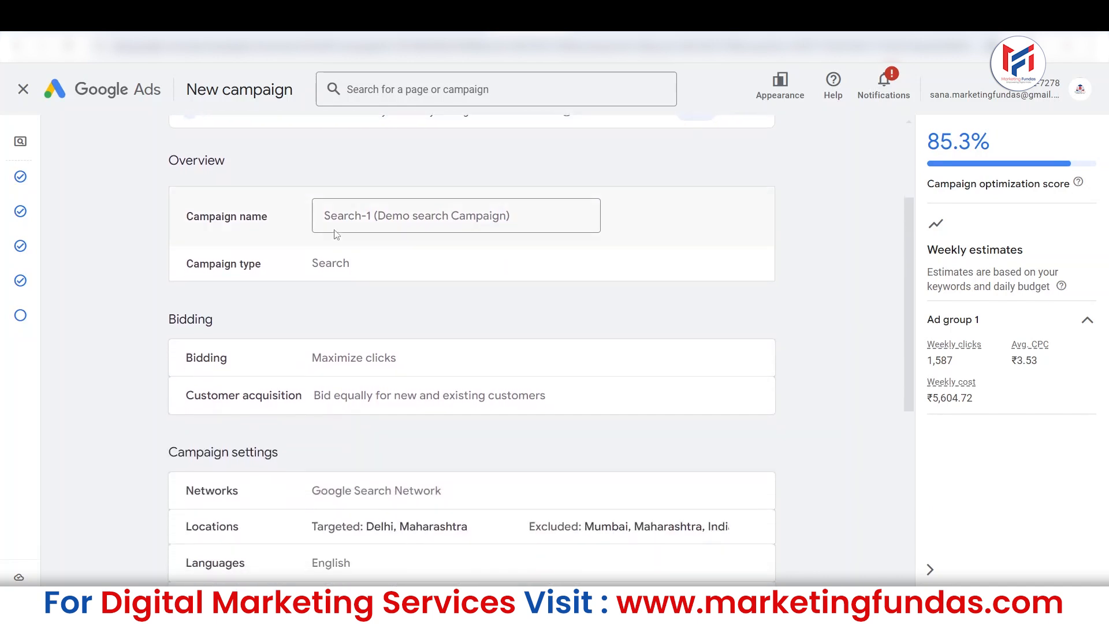
scroll(912, 220, down, 1)
drag(914, 246, 915, 335)
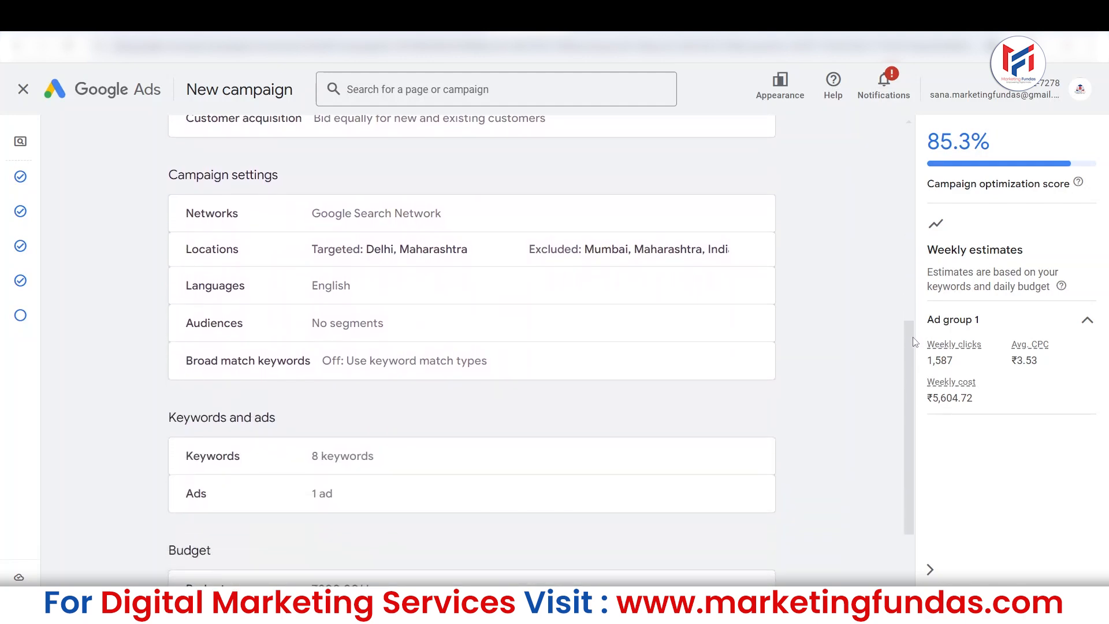
scroll(912, 347, down, 2)
drag(908, 358, 888, 106)
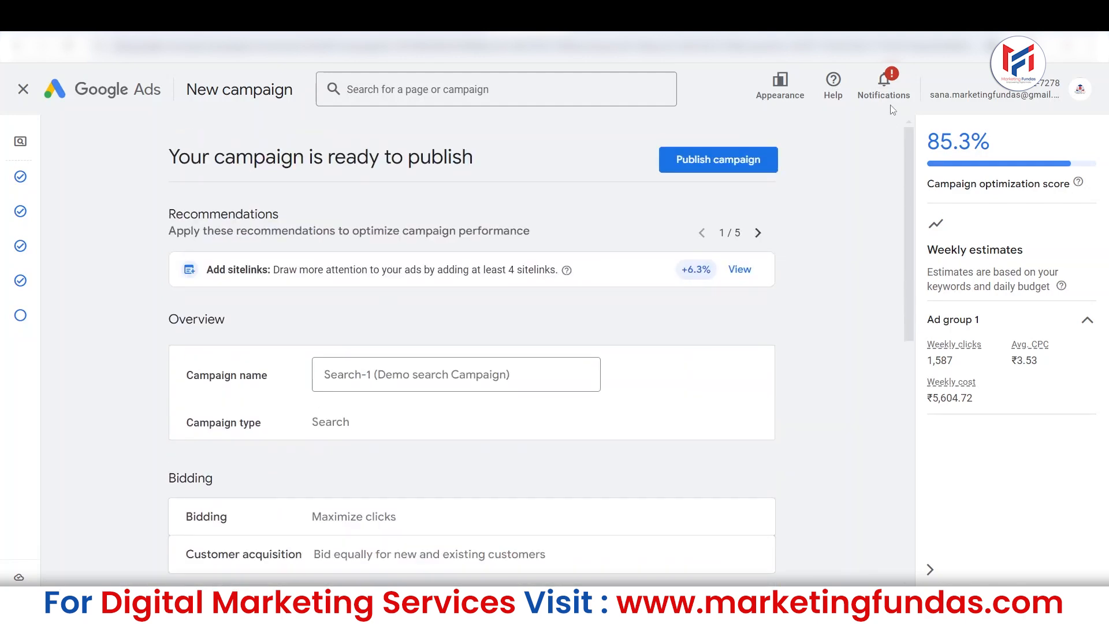
Publish the campaign and look over the diagnostic insights on its Overview page.
click(705, 164)
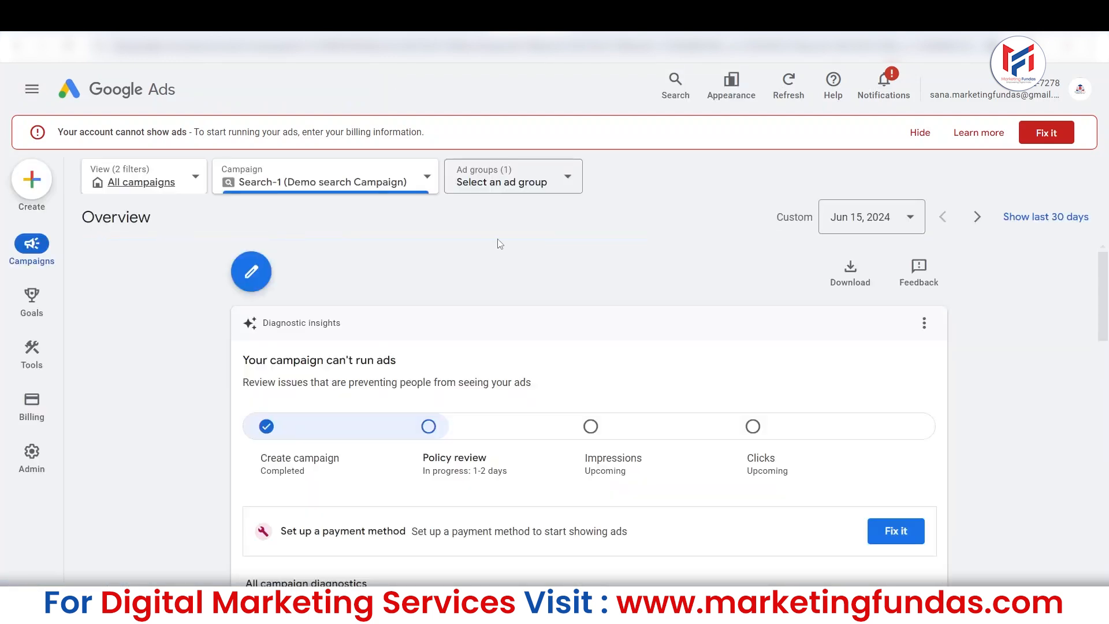
scroll(1104, 287, down, 2)
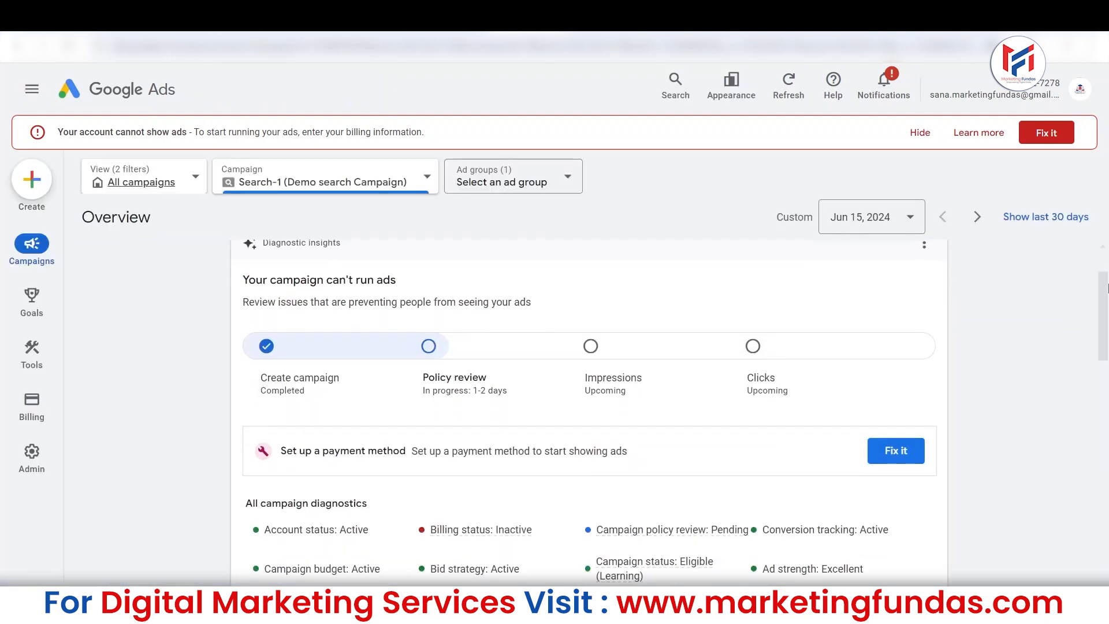
scroll(859, 364, up, 2)
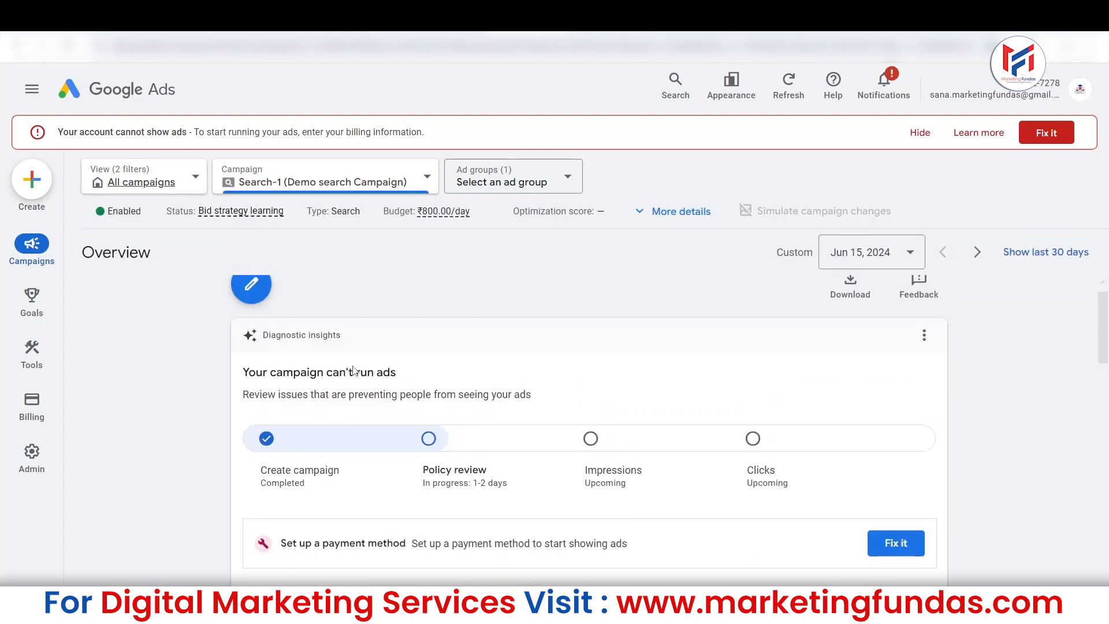